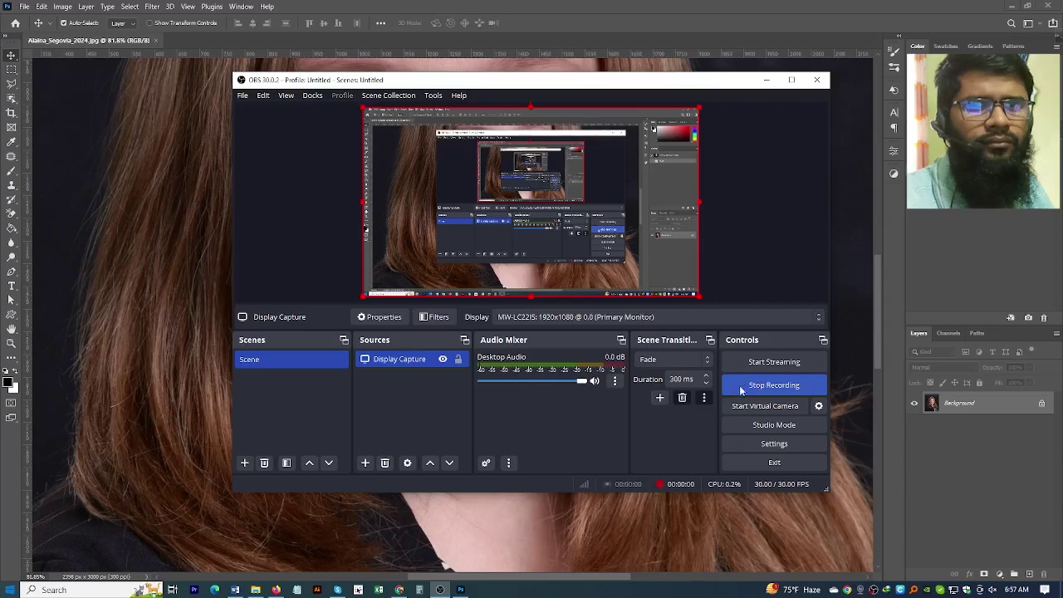
Minimize the overlapping OBS window and zoom out over the portrait.
click(766, 79)
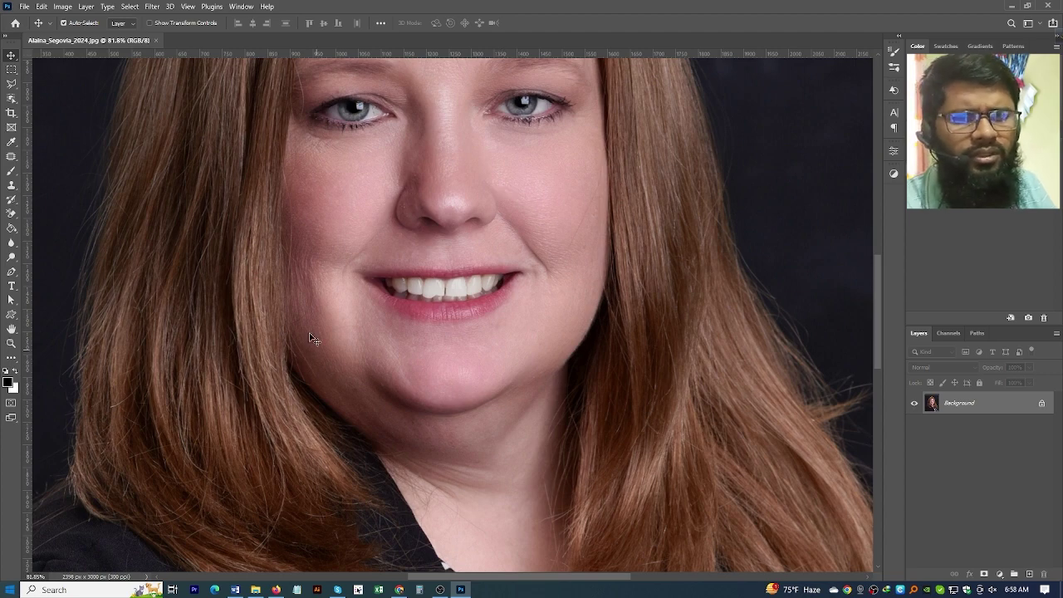
scroll(338, 377, down, 1)
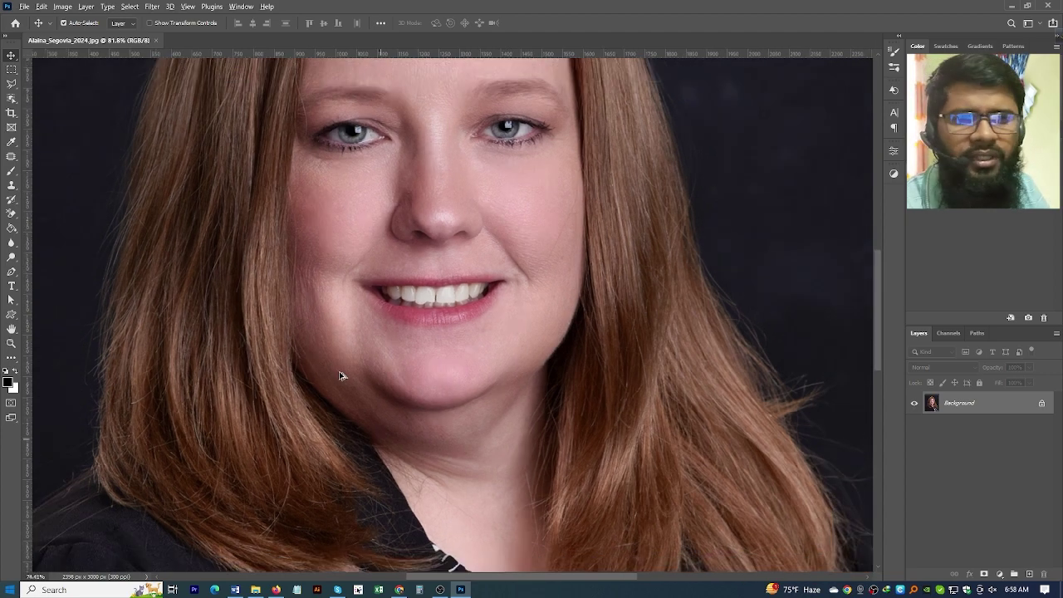
scroll(340, 376, down, 2)
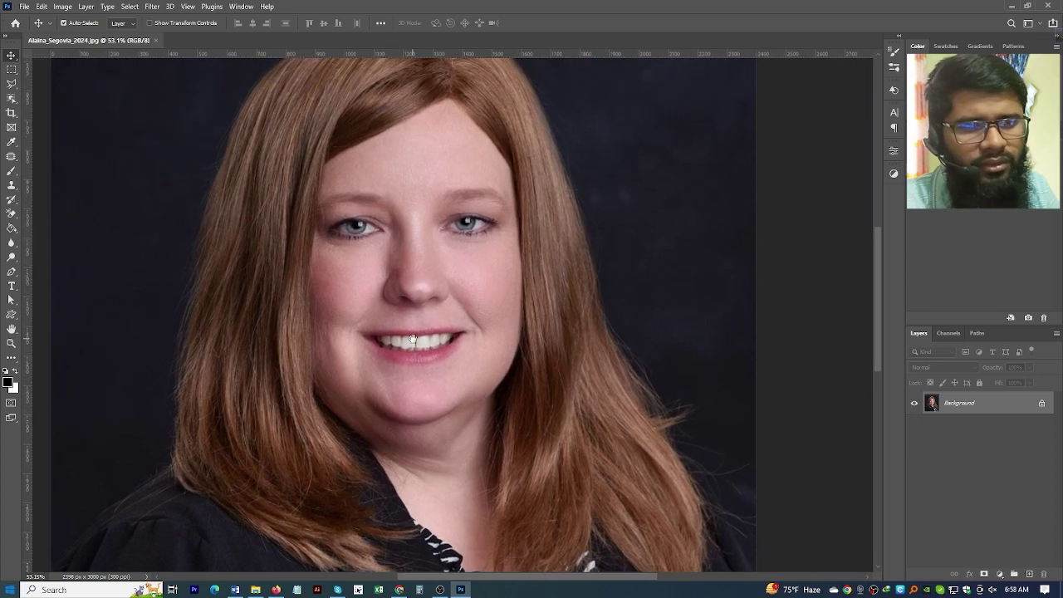
scroll(413, 337, down, 1)
scroll(415, 344, down, 1)
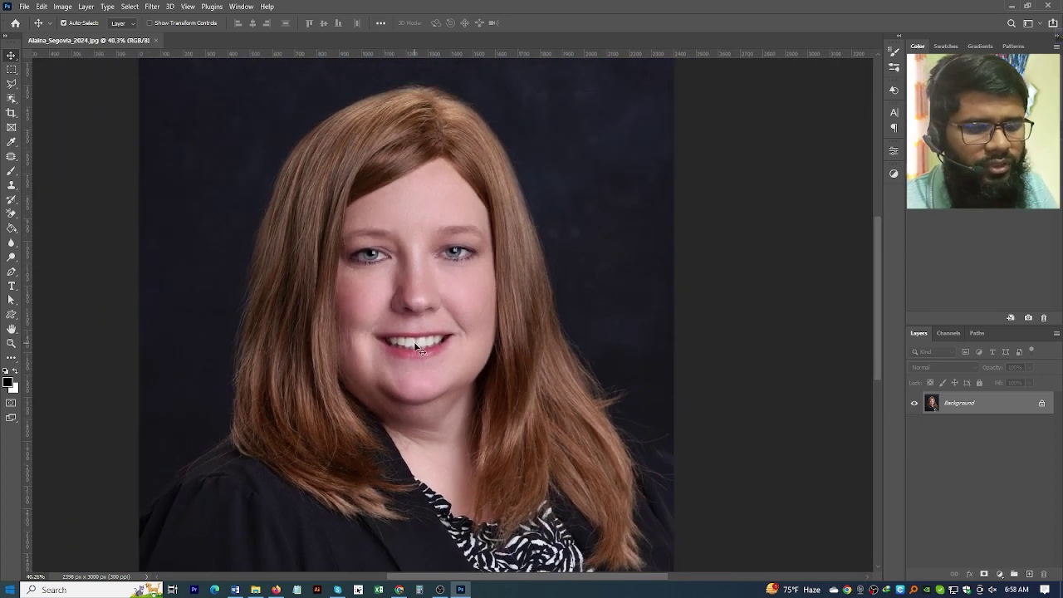
scroll(415, 342, down, 1)
Zoom the portrait in and out again, then bring up Instructions.docx in Word.
scroll(418, 342, up, 2)
scroll(419, 343, up, 1)
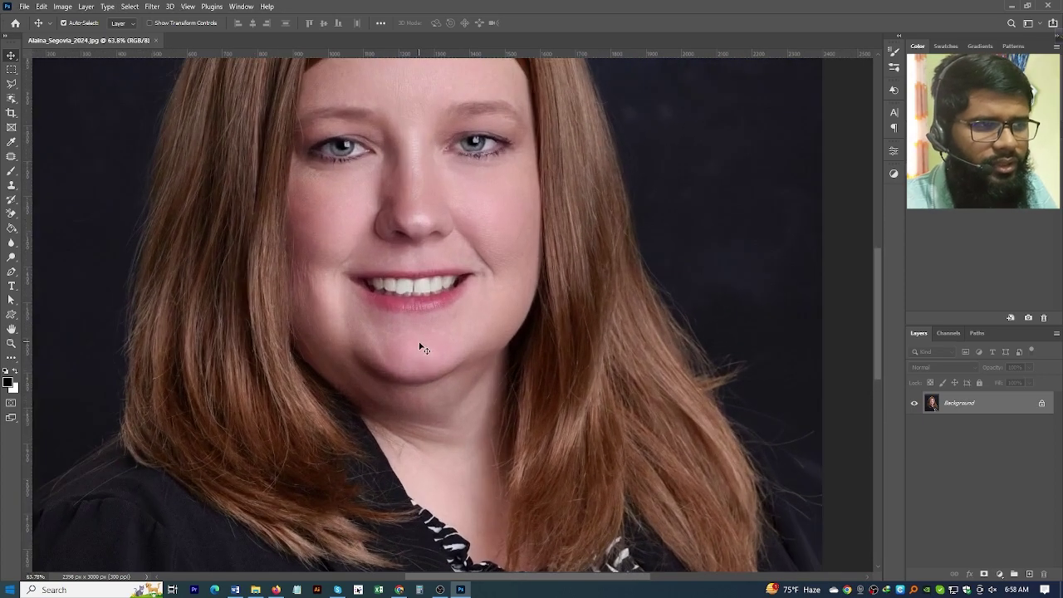
scroll(424, 347, down, 1)
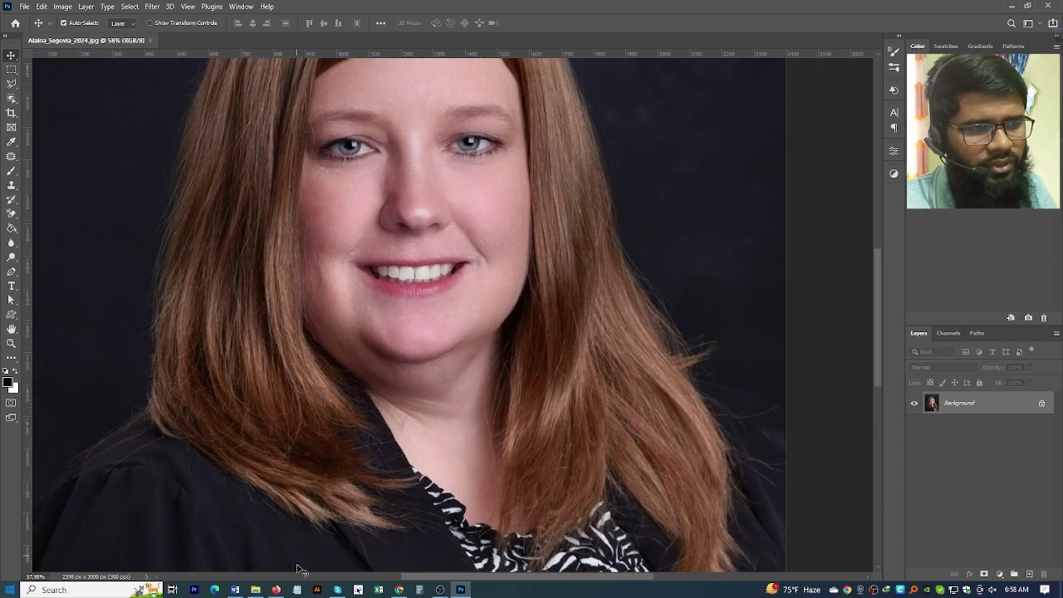
click(236, 590)
Read the retouch requests in Instructions.docx (double chin, chipped tooth, eyes), then return to Photoshop.
click(405, 243)
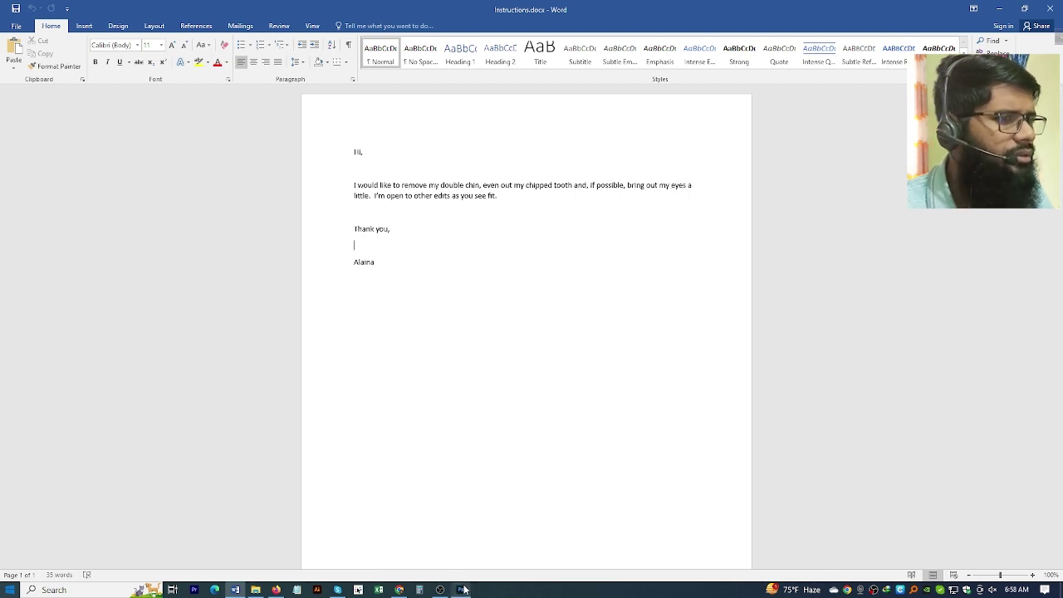
mouse_move(461, 590)
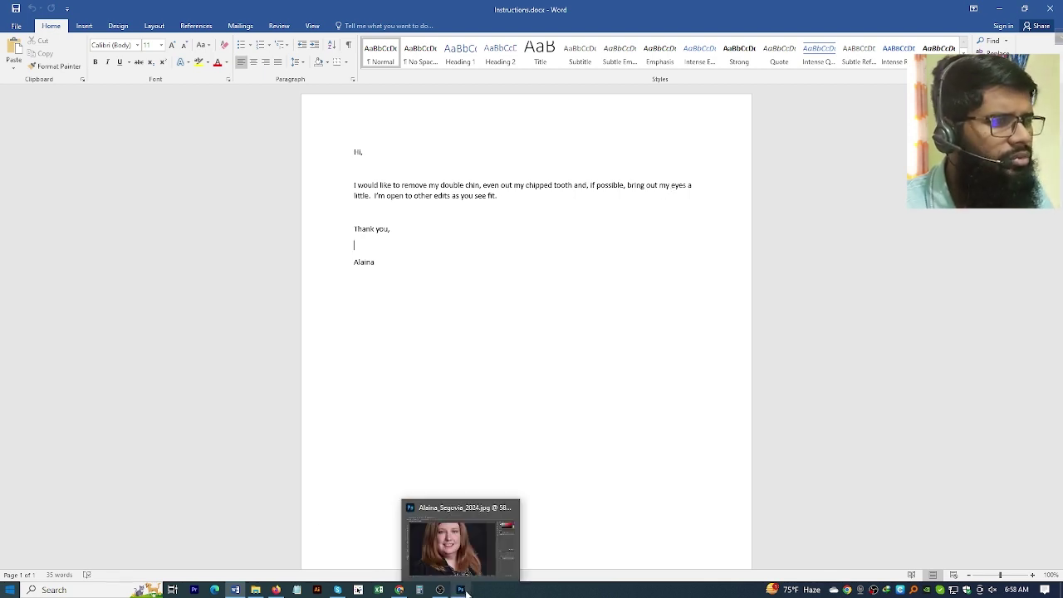
click(467, 591)
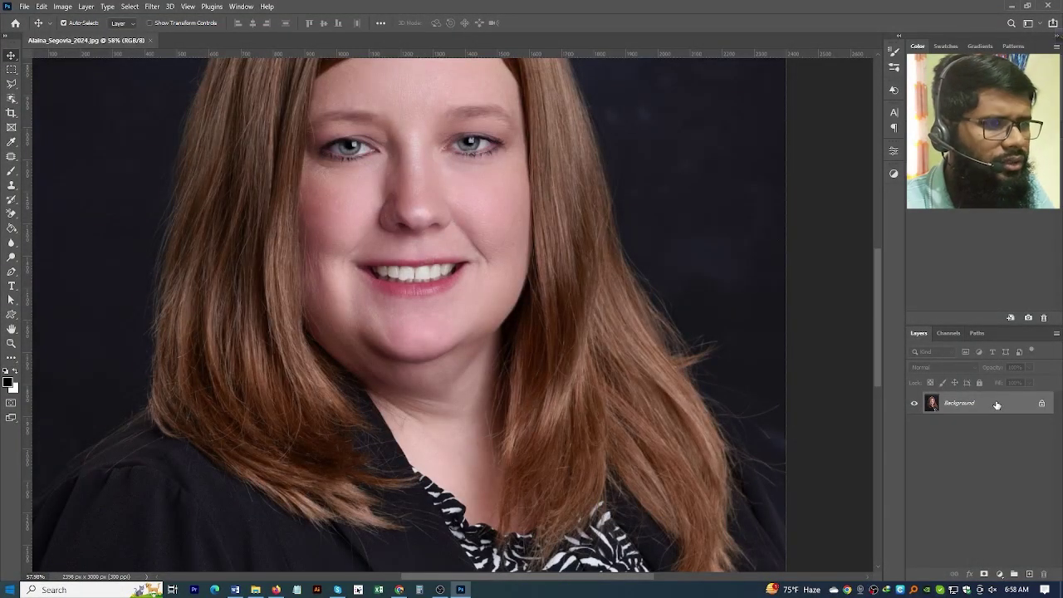
Duplicate Background as Background copy, then start a Pen path at the hair edge beside the cheek.
drag(999, 405, 1028, 572)
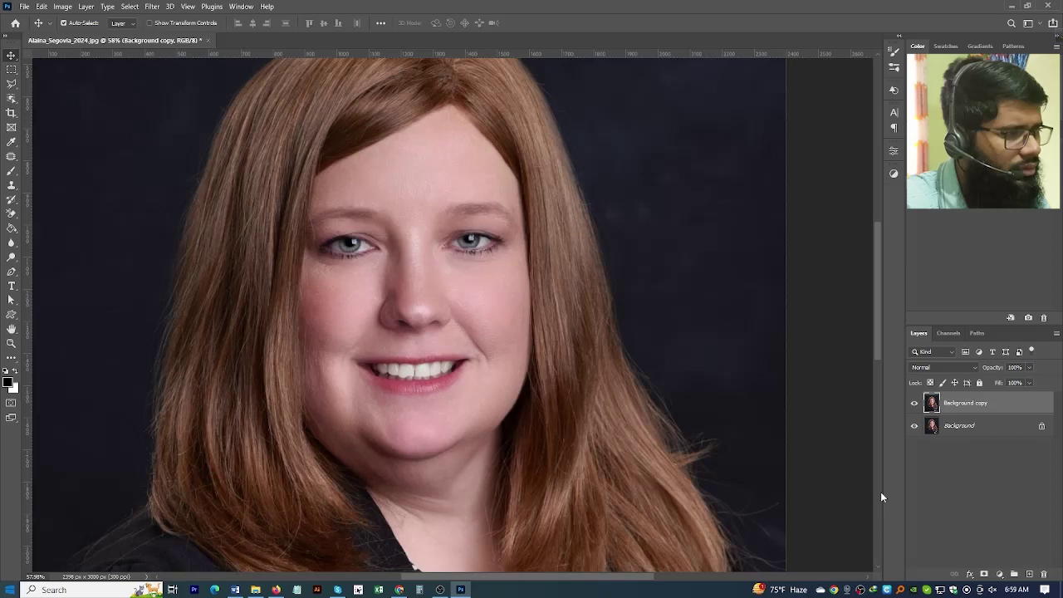
key(p)
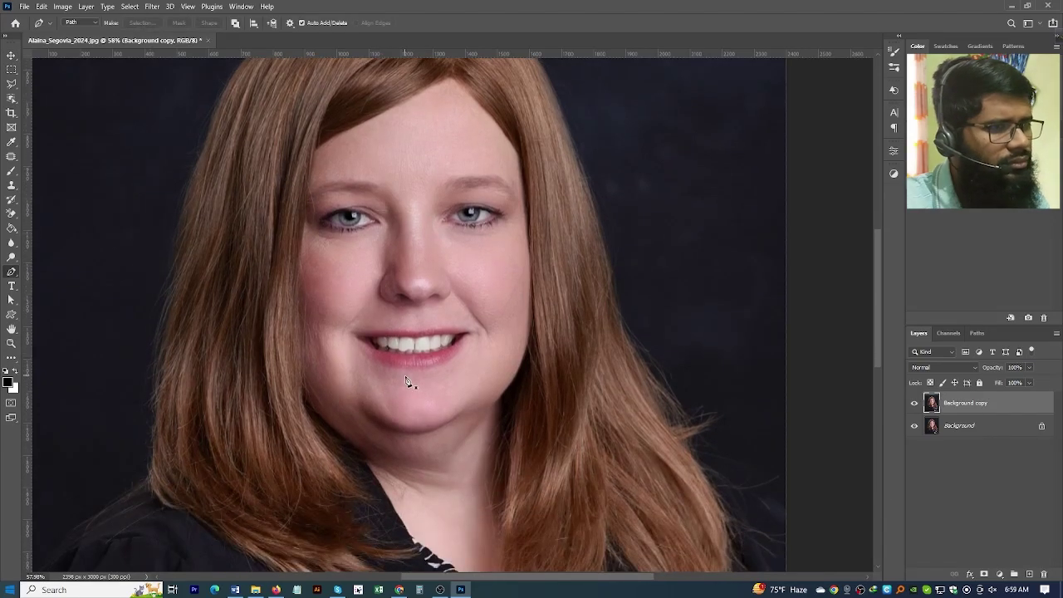
scroll(407, 380, up, 3)
scroll(416, 387, up, 2)
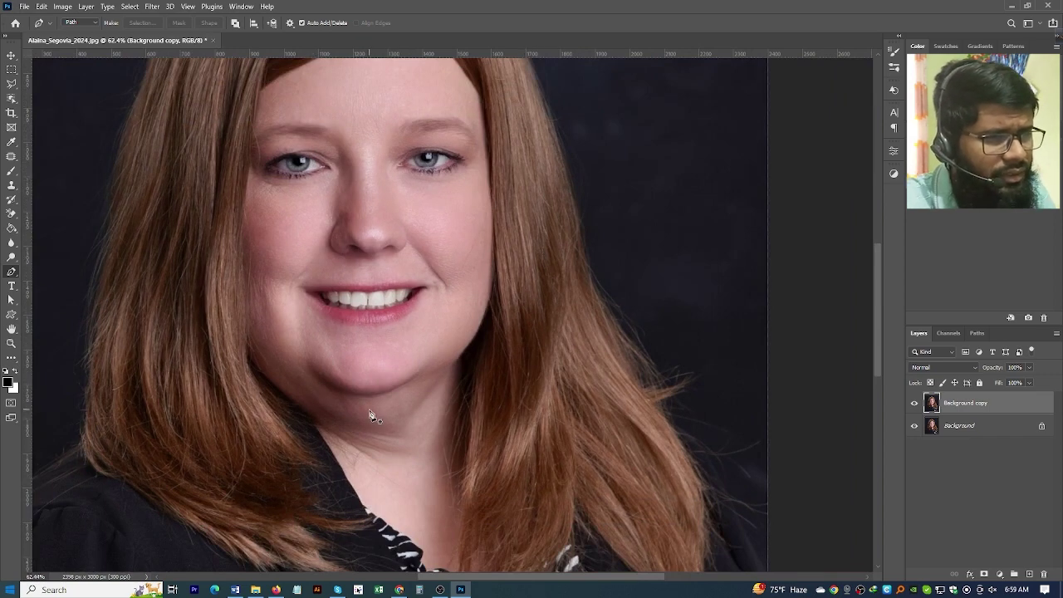
scroll(378, 416, up, 1)
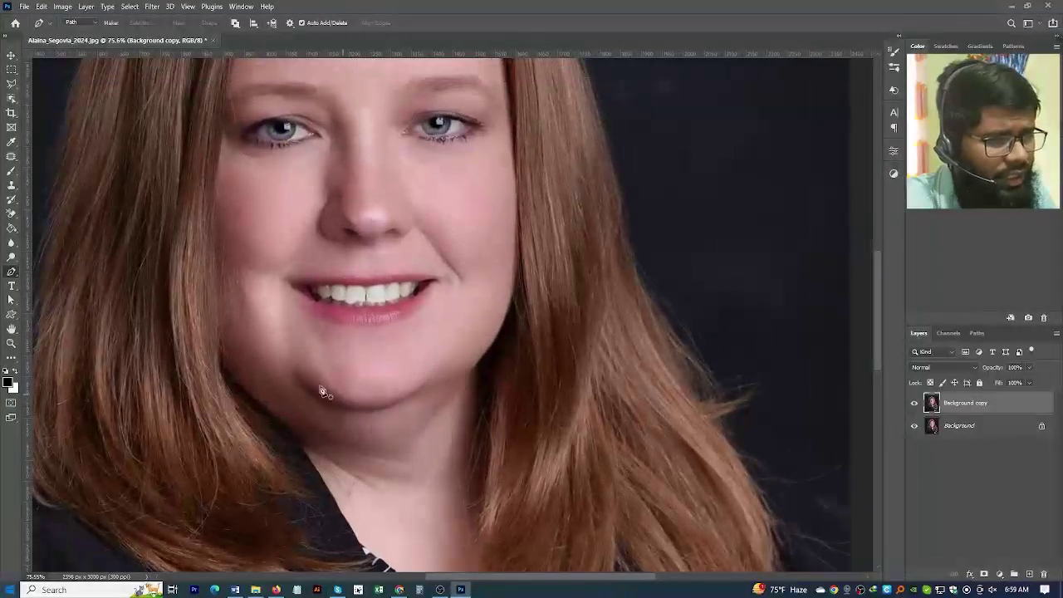
scroll(240, 336, down, 2)
scroll(237, 348, up, 1)
scroll(231, 278, up, 1)
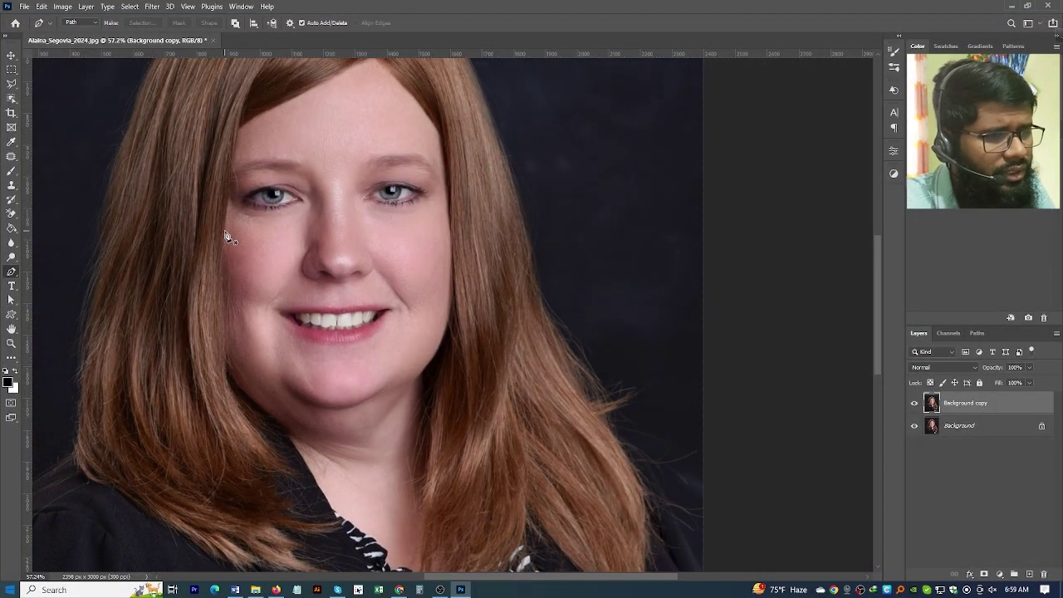
click(225, 233)
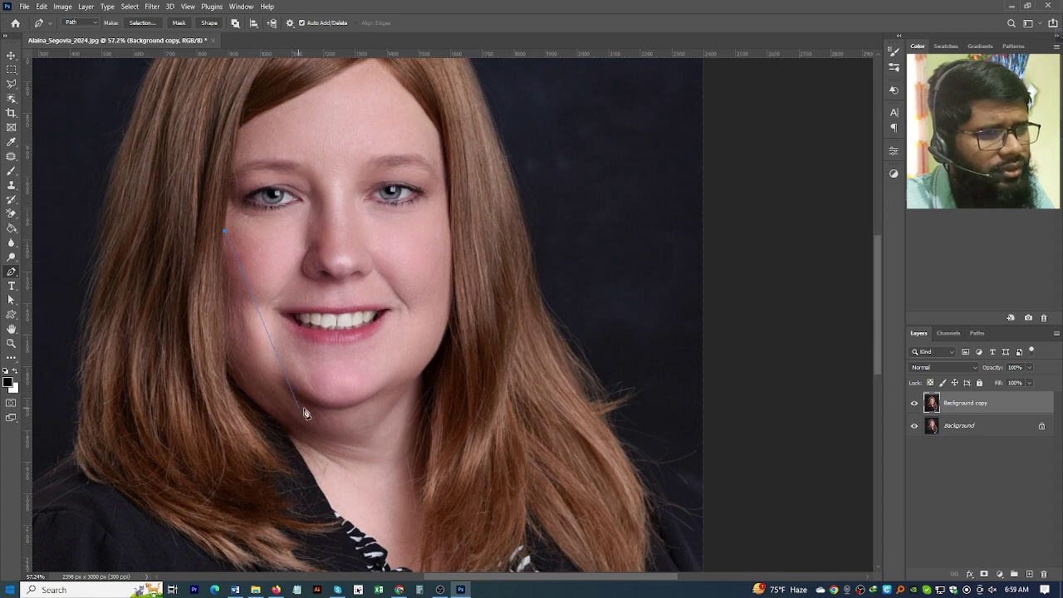
Trace curved path anchors along the left jawline, under the chin and up the right jaw.
scroll(305, 414, up, 3)
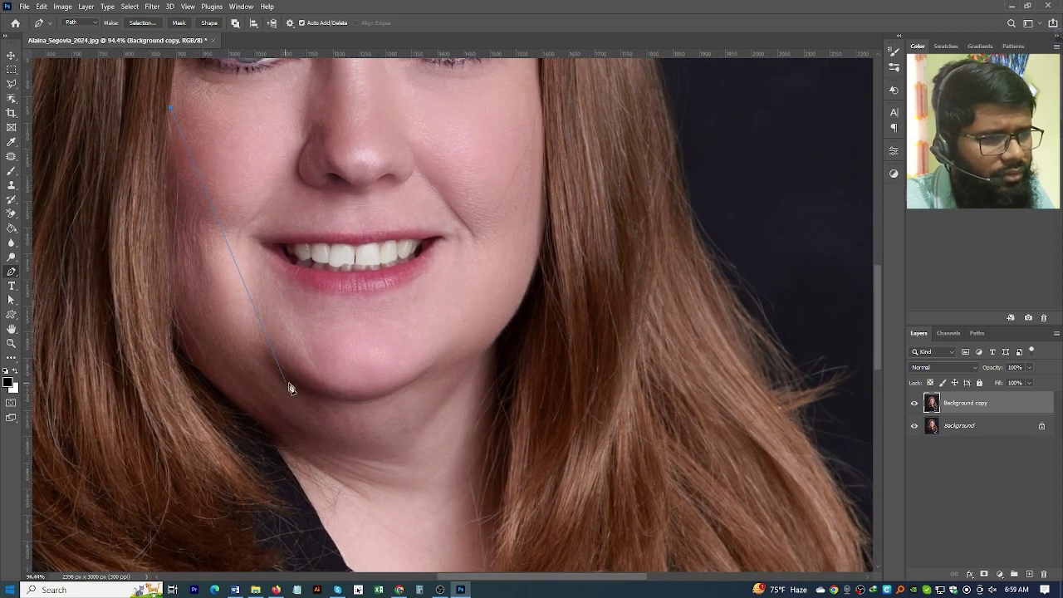
mouse_move(290, 380)
mouse_down()
mouse_move(422, 451)
mouse_move(426, 465)
mouse_up()
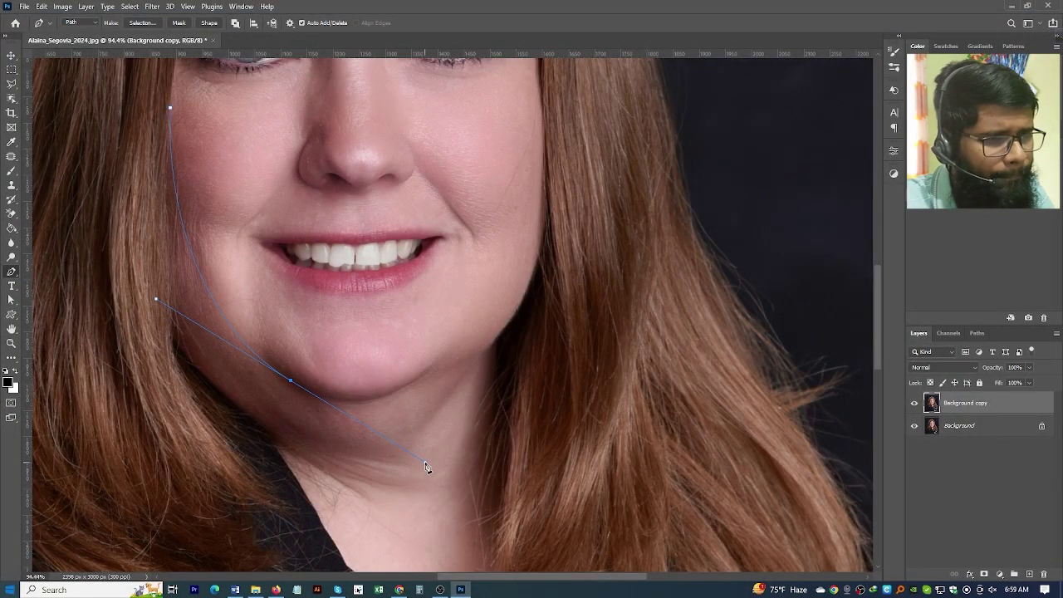
alt+click(290, 380)
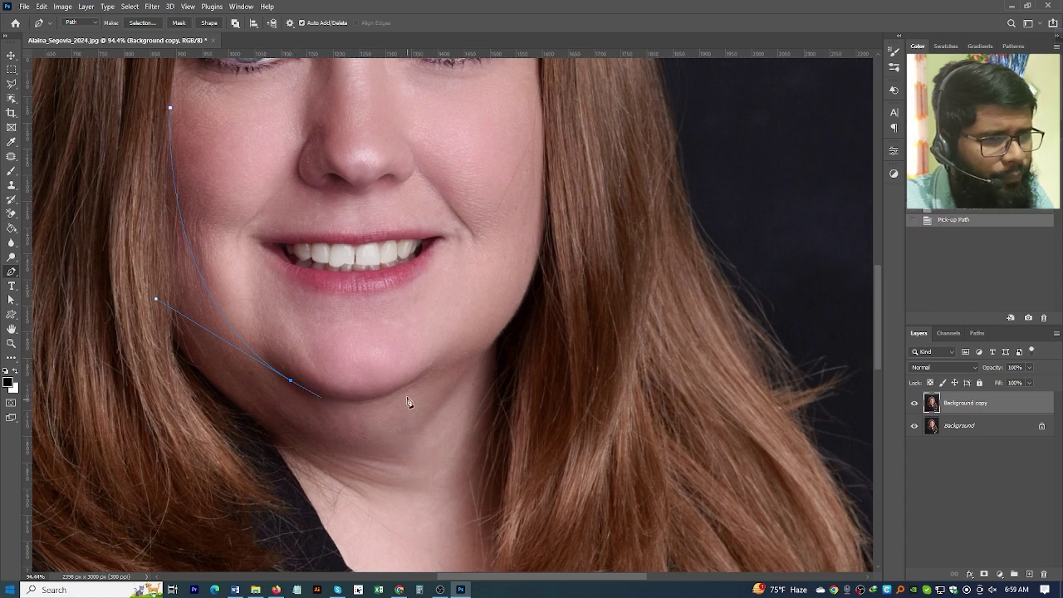
drag(410, 387, 469, 347)
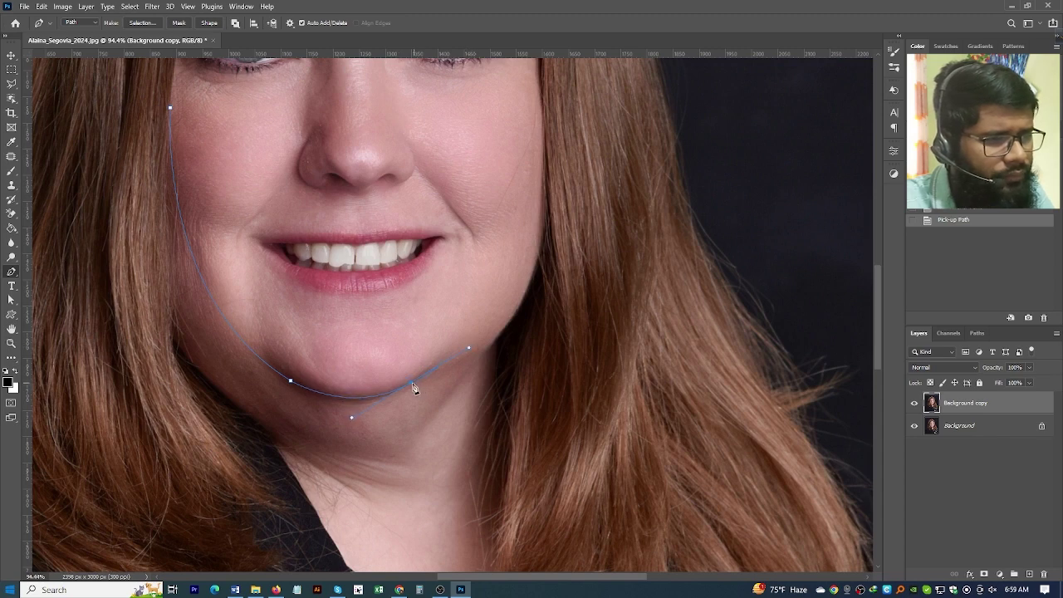
mouse_move(472, 349)
mouse_down()
mouse_move(412, 386)
mouse_move(388, 422)
mouse_up()
click(357, 422)
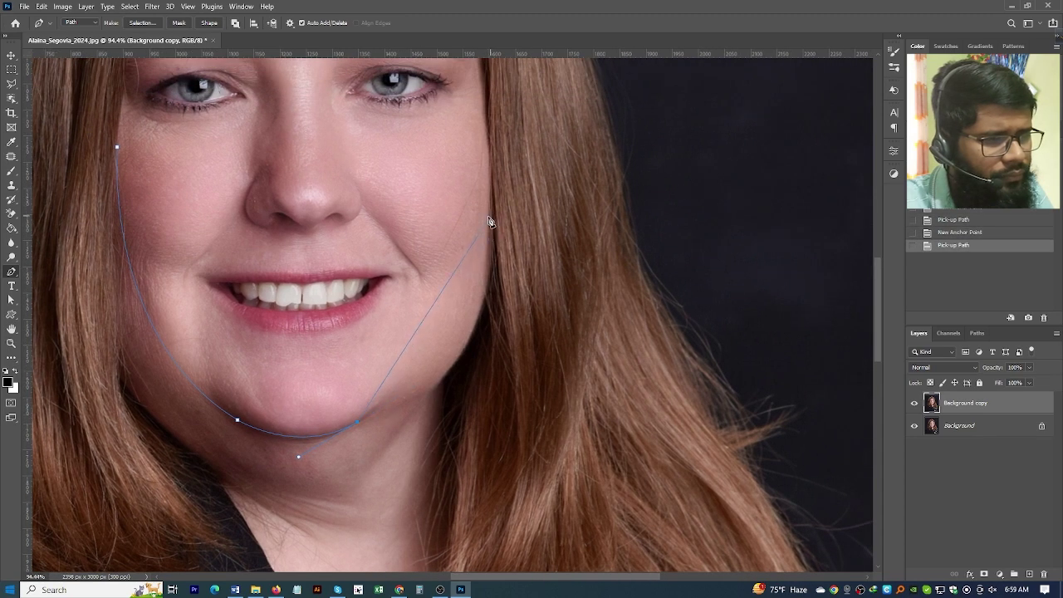
drag(491, 217, 489, 262)
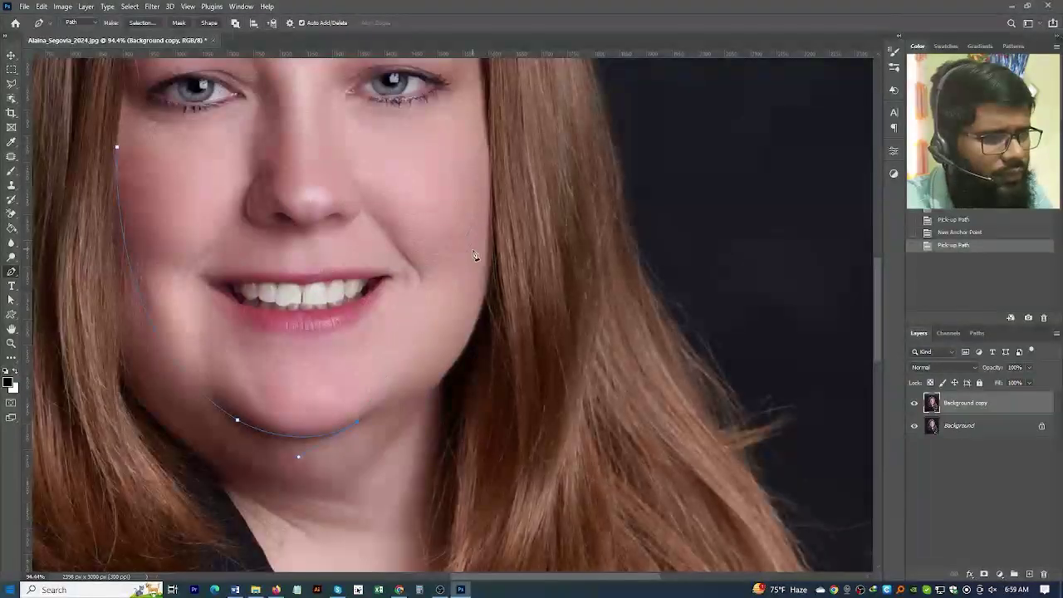
drag(488, 131, 473, 65)
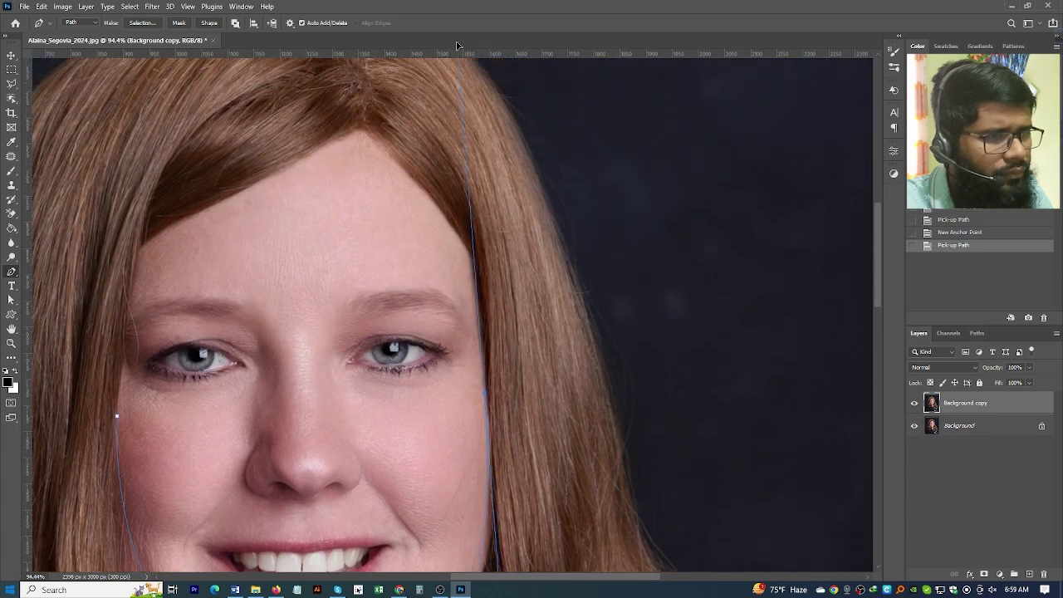
drag(473, 65, 467, 95)
Continue the path up the right face edge and above the photo, then close it at the start.
click(494, 123)
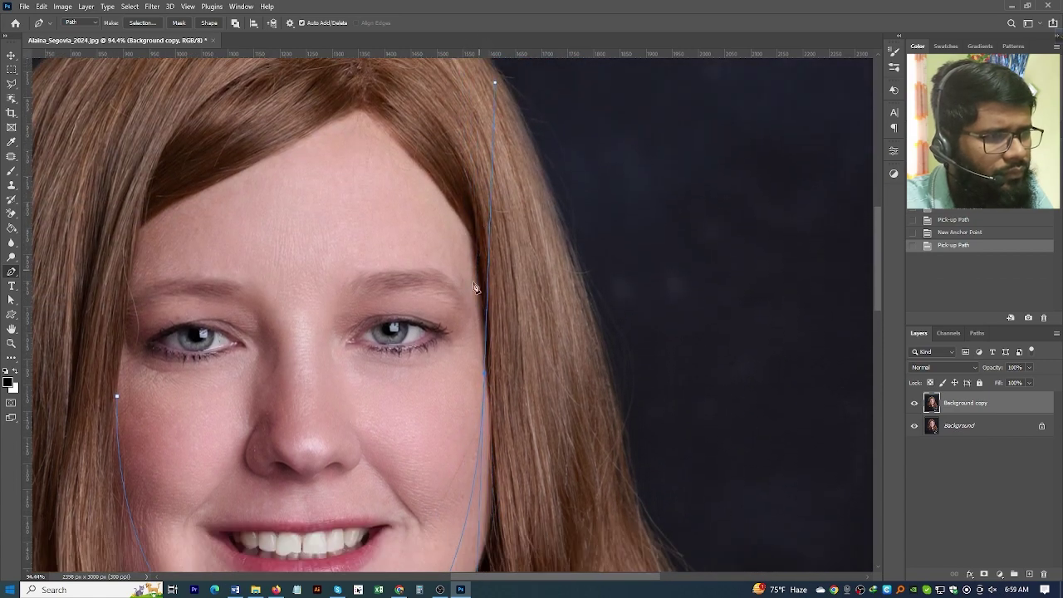
scroll(482, 332, down, 3)
click(480, 330)
scroll(480, 331, down, 2)
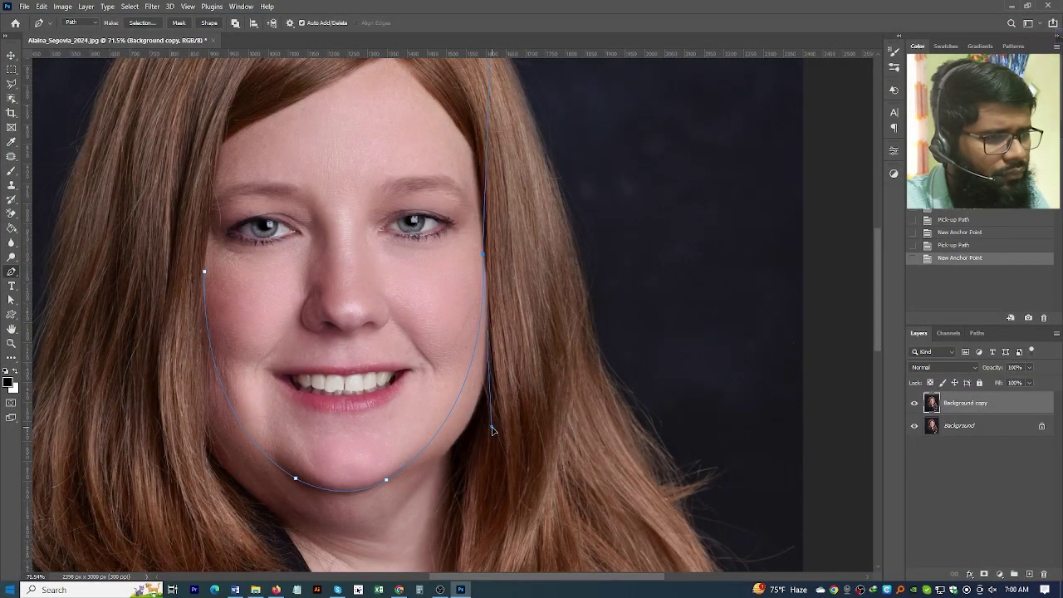
click(492, 430)
scroll(492, 430, down, 3)
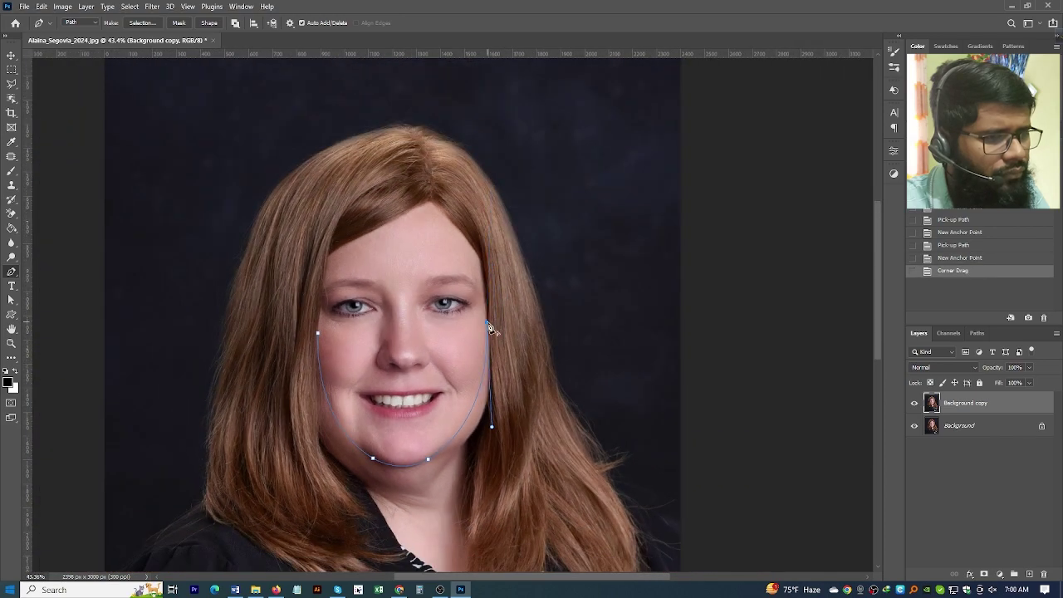
click(490, 328)
scroll(490, 328, down, 1)
scroll(490, 328, down, 2)
click(521, 138)
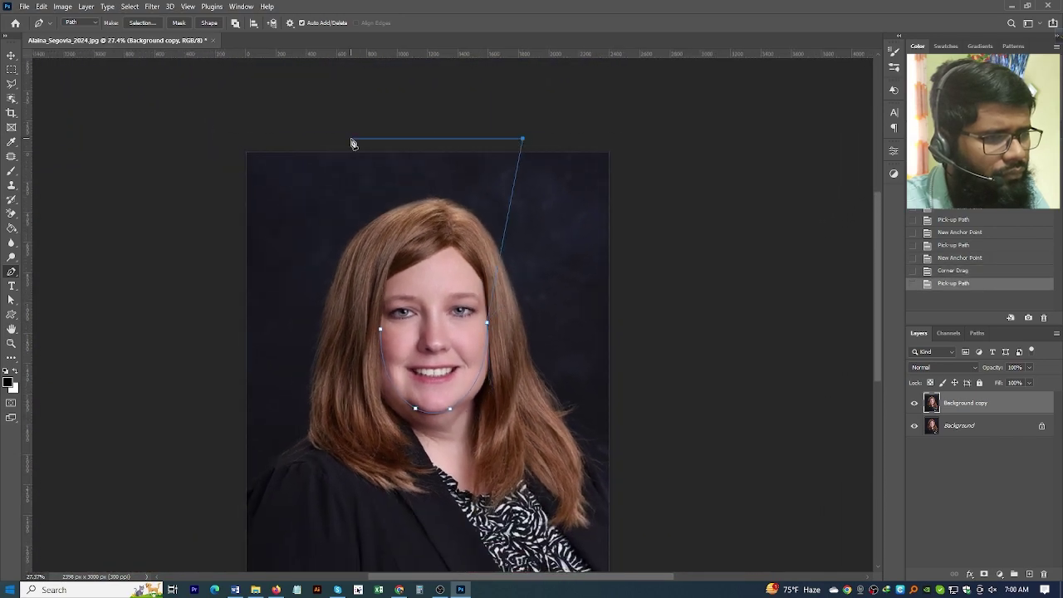
click(353, 143)
click(380, 329)
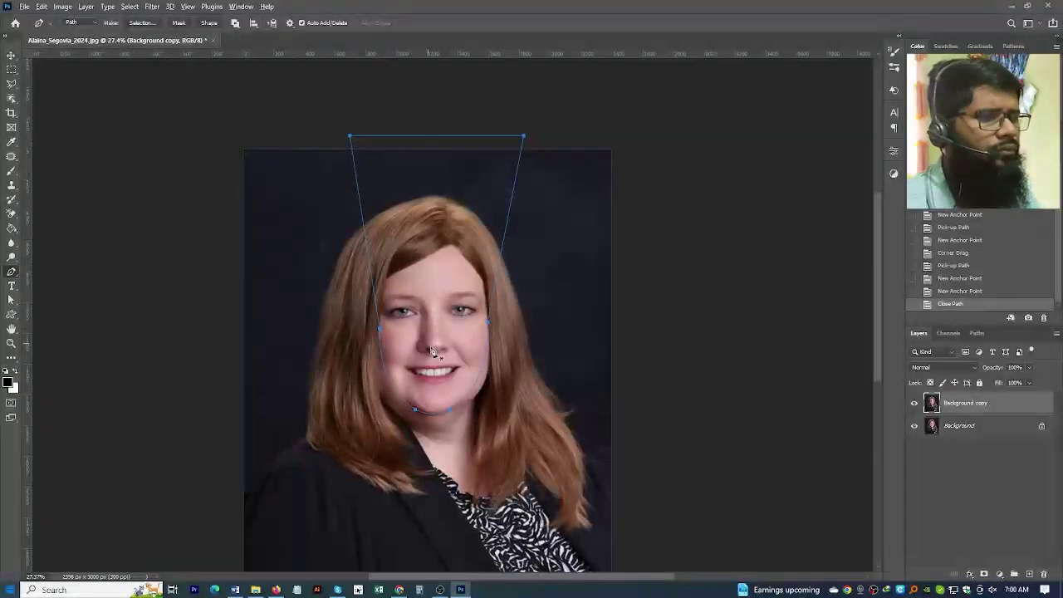
scroll(431, 351, up, 3)
Save the work path as Path 1 and load it as a selection.
click(980, 333)
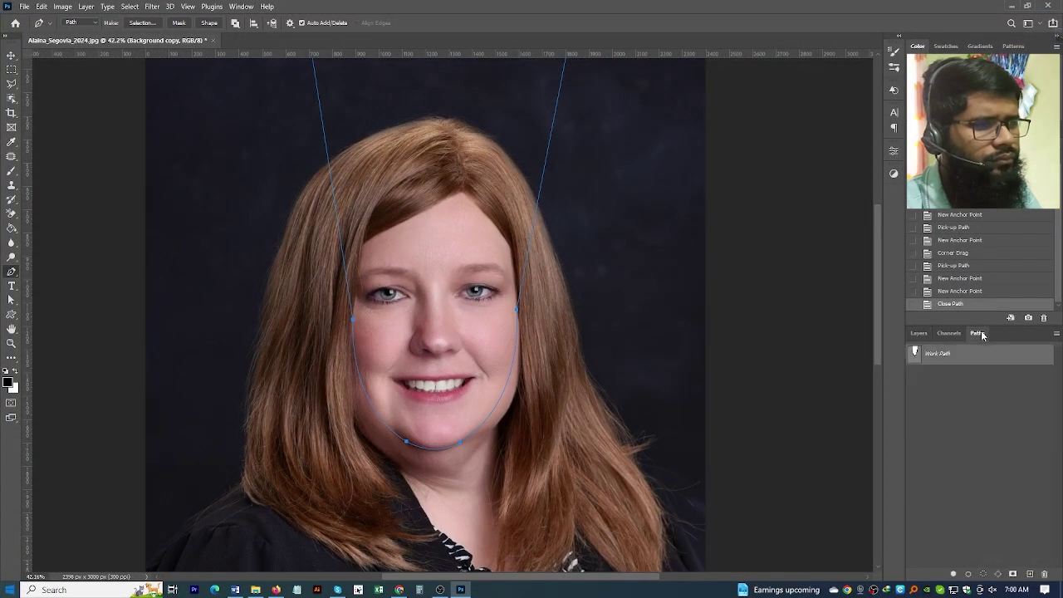
double_click(976, 357)
click(591, 183)
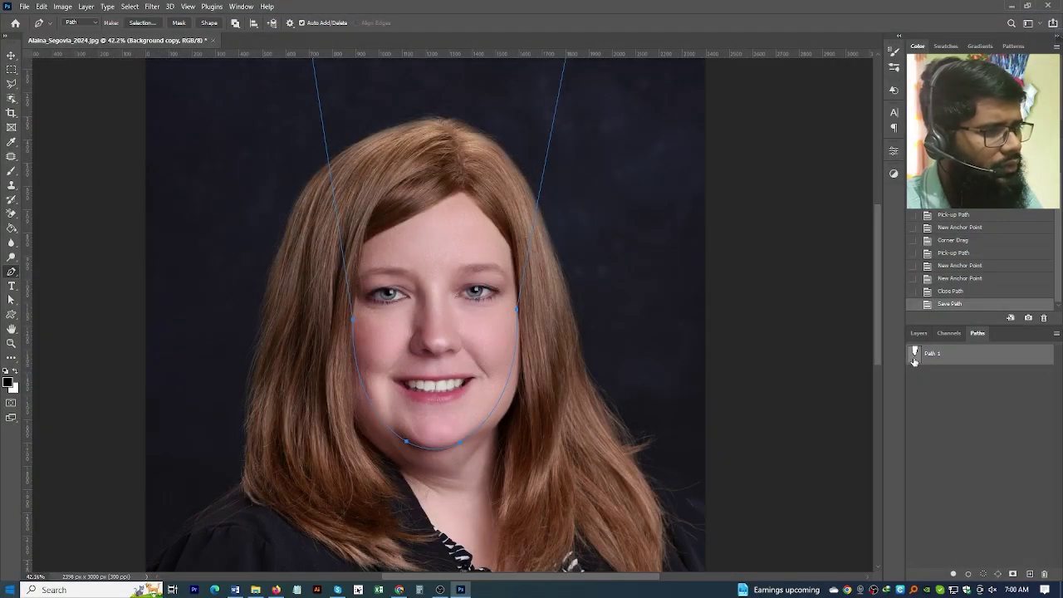
ctrl+click(916, 355)
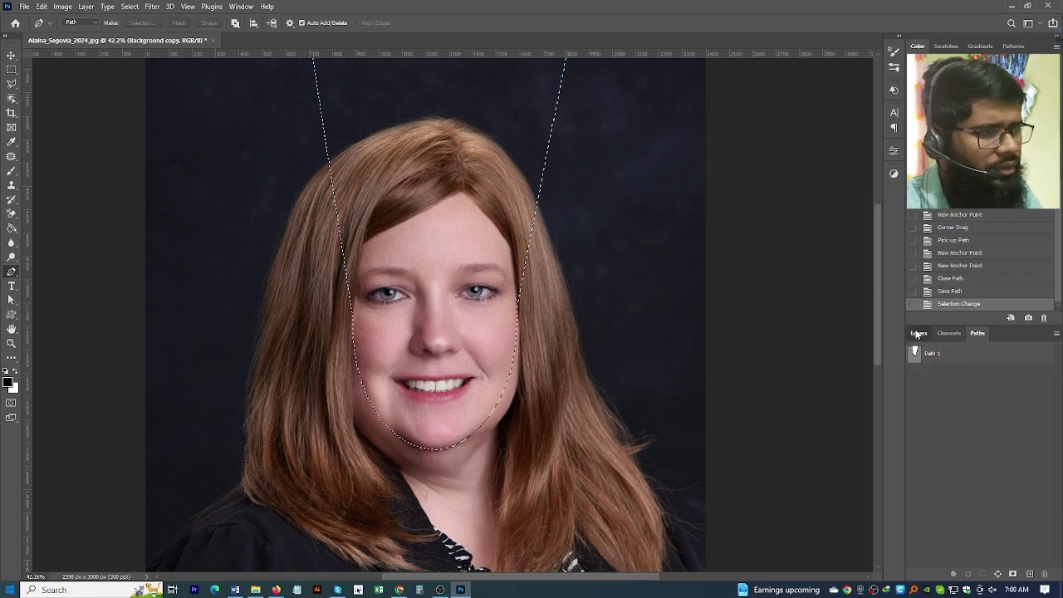
click(919, 333)
Copy the selected chin area to a new layer named 'Avobe chin'.
key(ctrl+j)
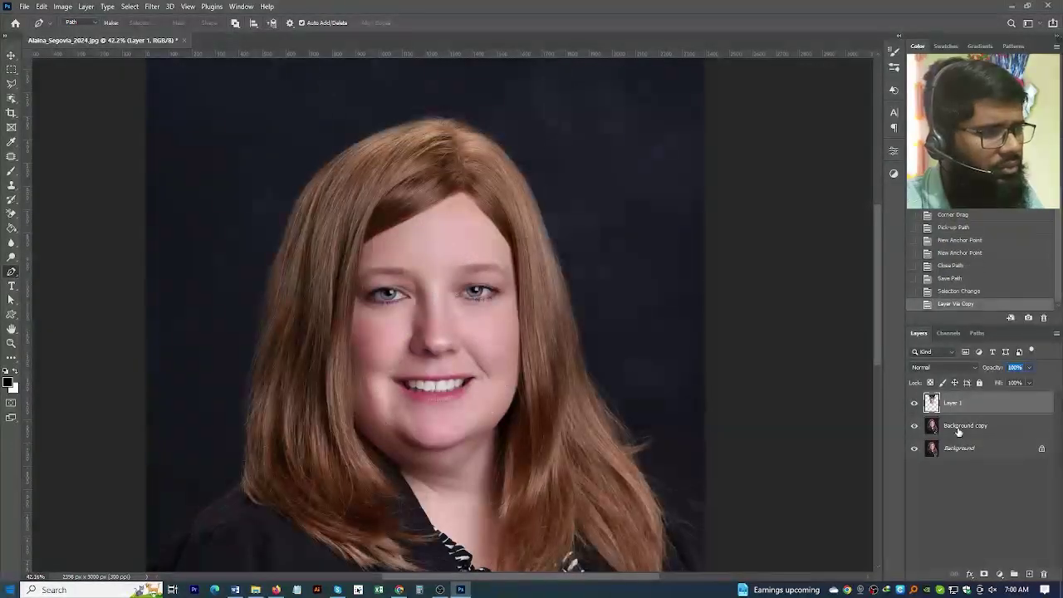
double_click(952, 403)
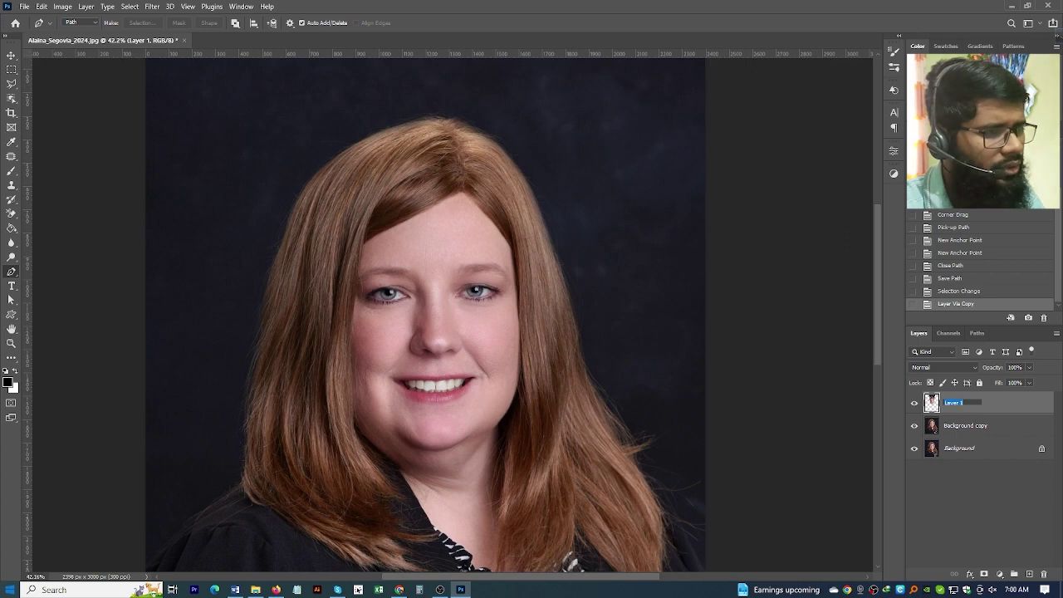
text(Avobe)
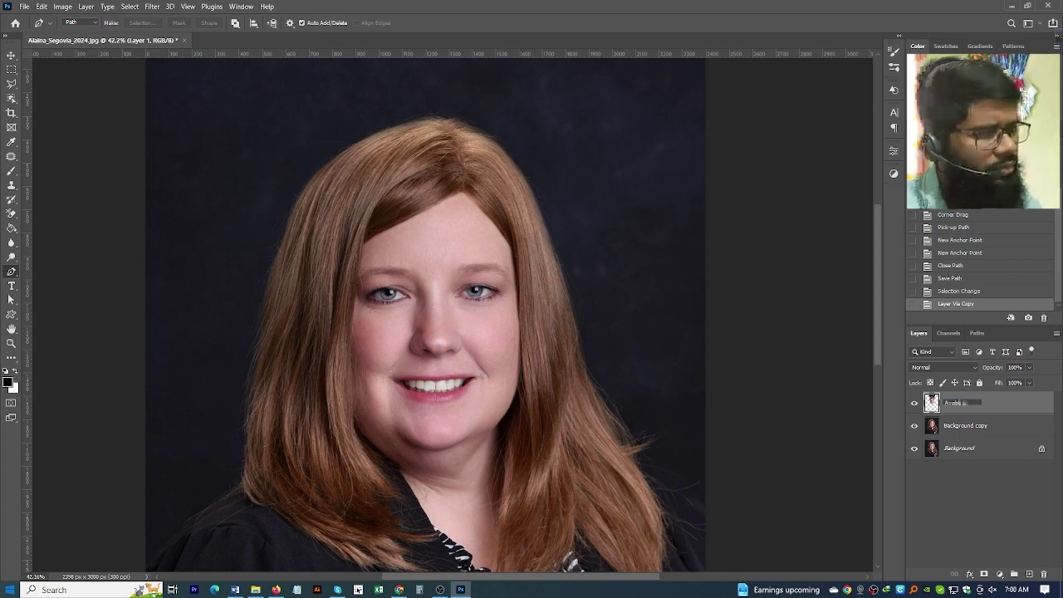
text( chin)
key(Return)
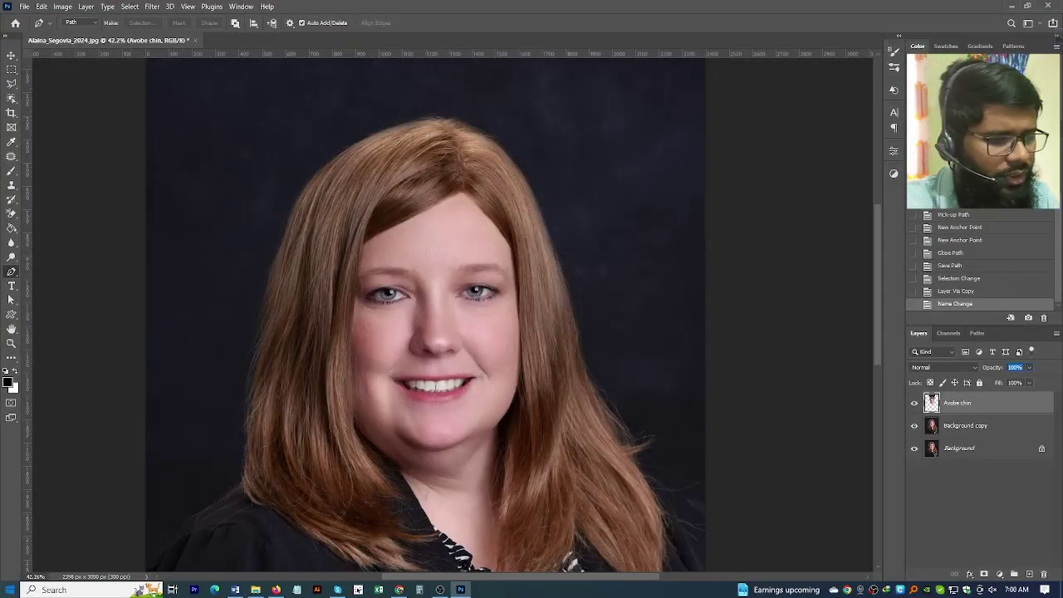
Convert the Background copy layer to a Smart Object.
right_click(1008, 433)
click(943, 271)
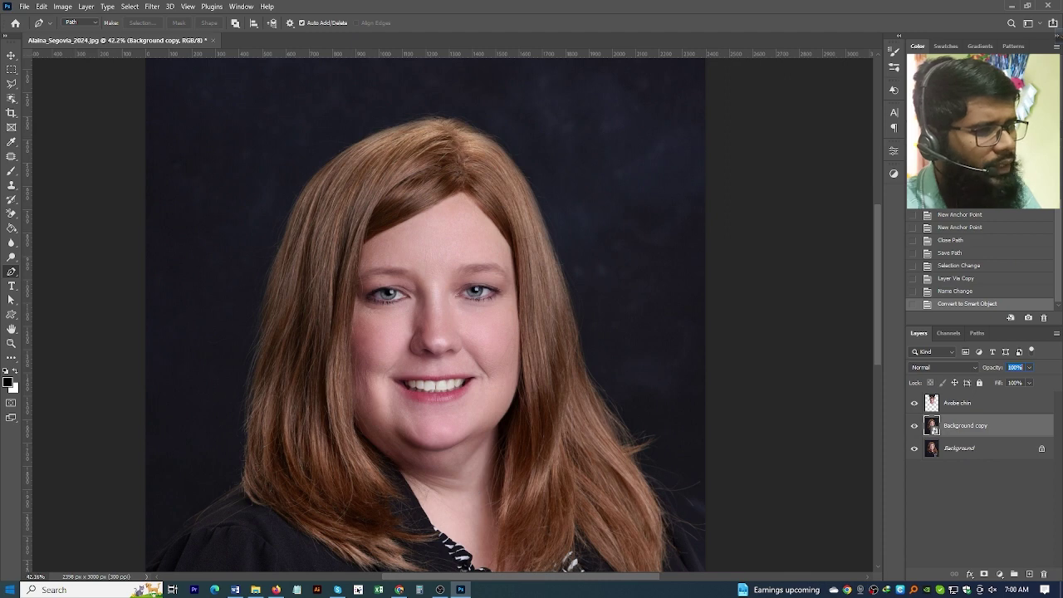
click(12, 55)
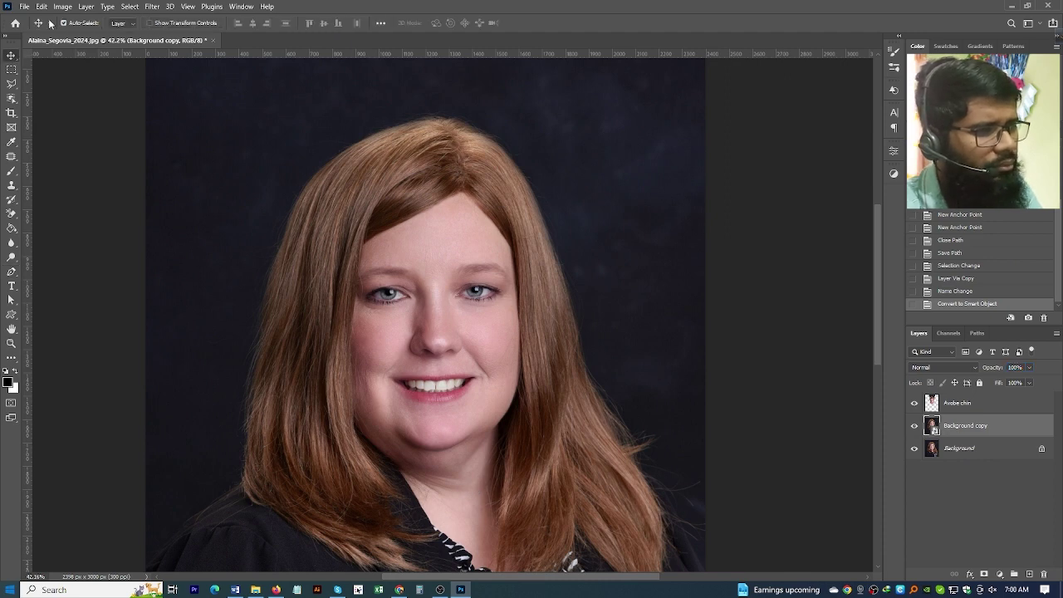
Open Filter > Liquify on Background copy, zoom into the face, and toggle Show Backdrop off and on.
click(152, 7)
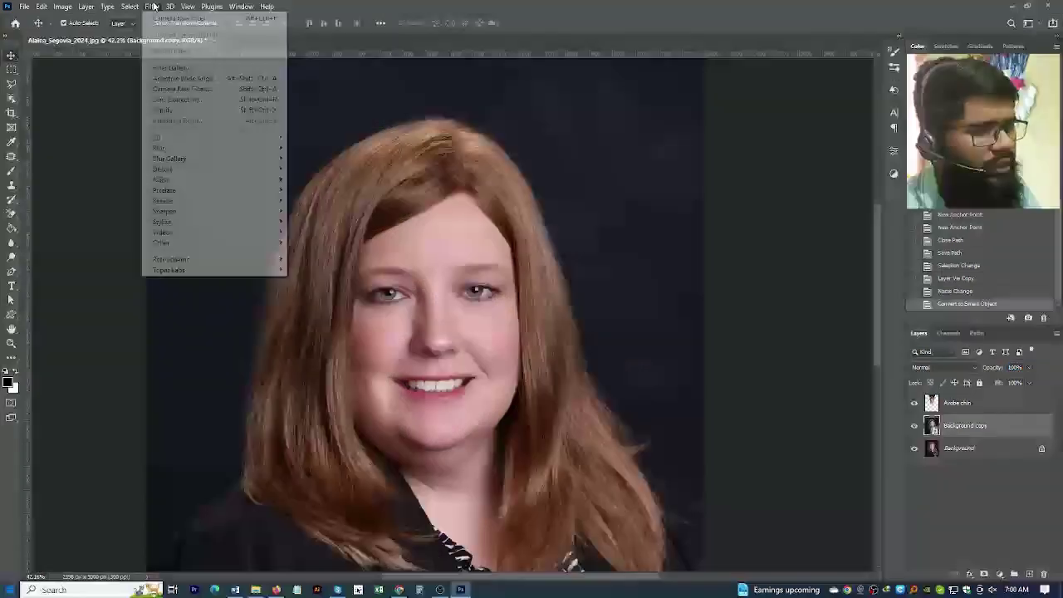
click(184, 111)
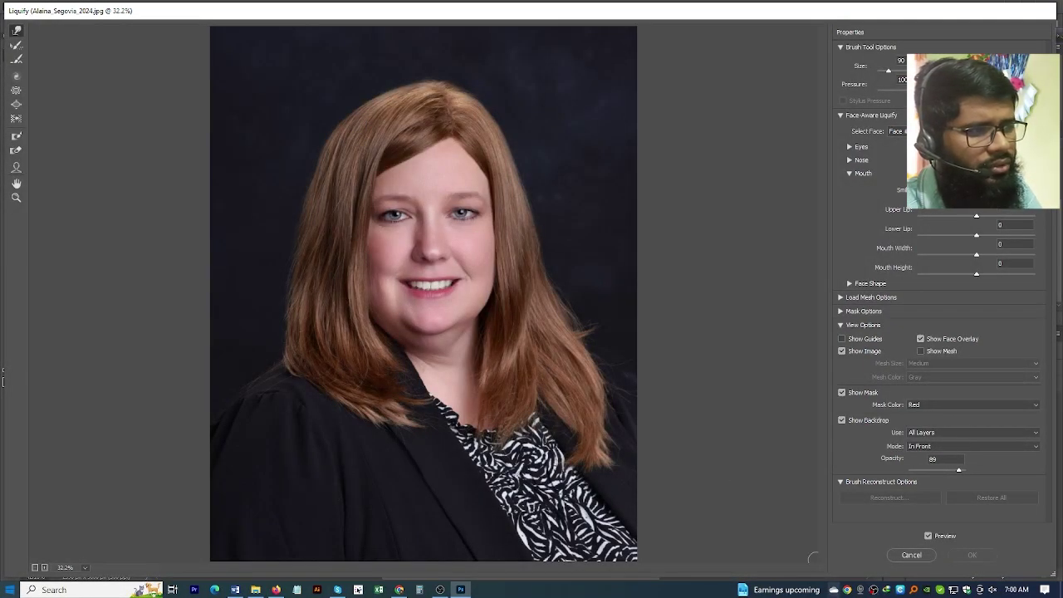
scroll(752, 375, down, 1)
scroll(409, 322, up, 1)
scroll(382, 306, up, 1)
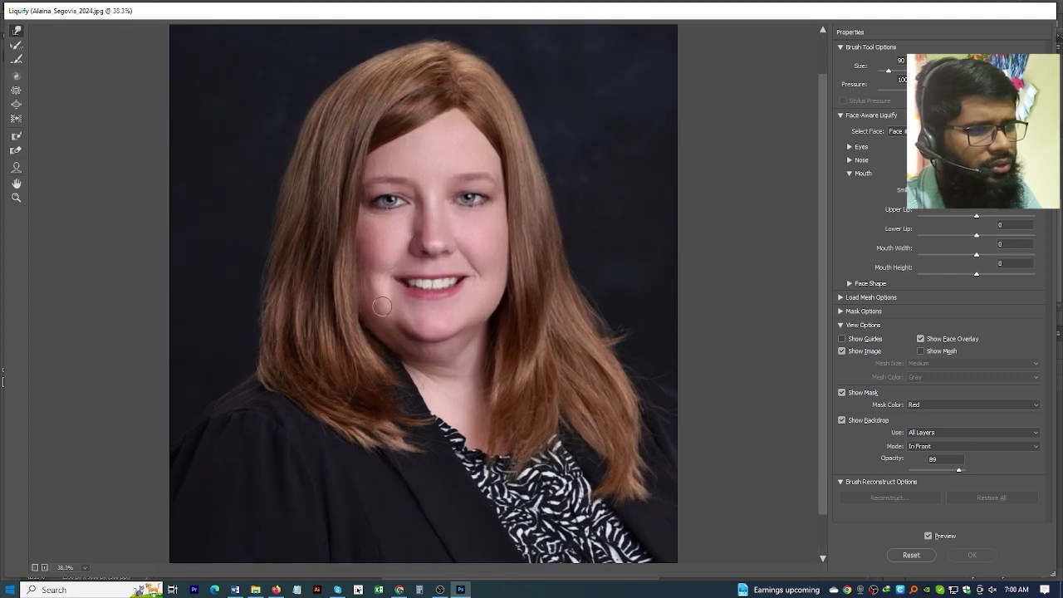
scroll(399, 325, up, 1)
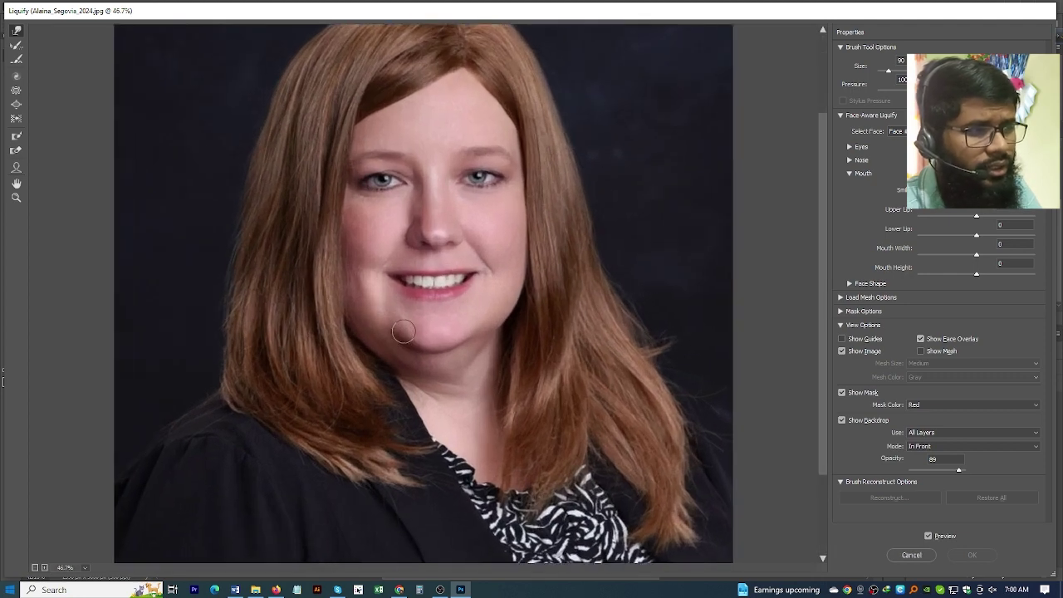
scroll(404, 332, up, 1)
scroll(404, 333, up, 1)
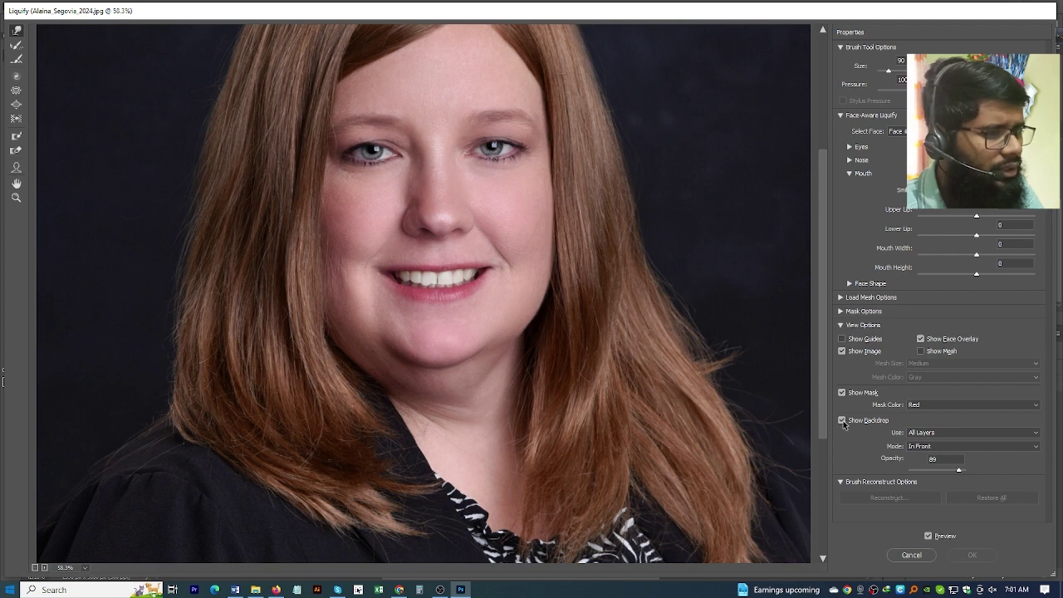
click(842, 420)
click(842, 420)
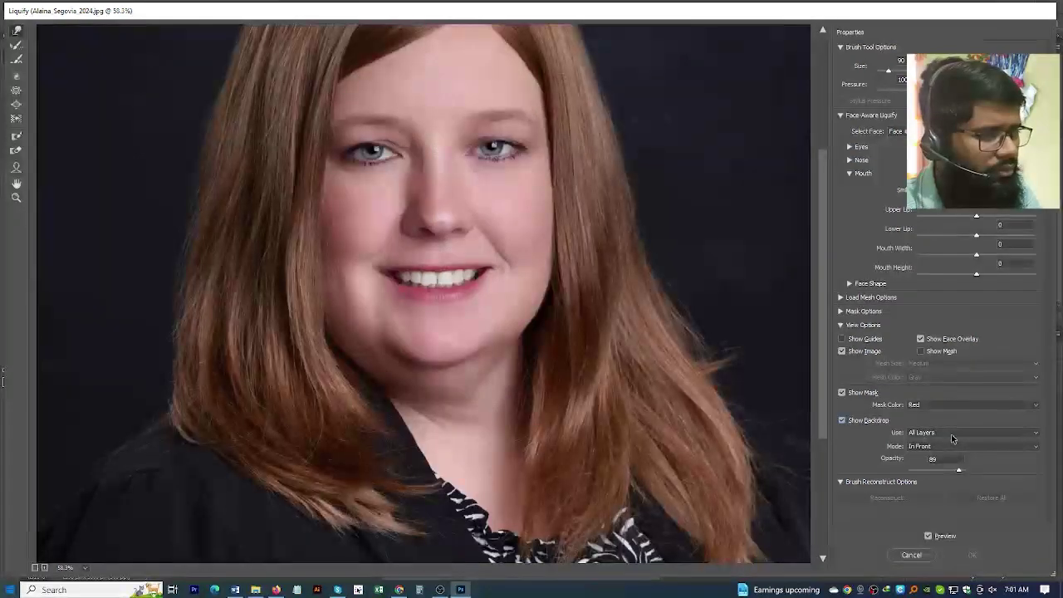
Set the Liquify backdrop to the Avobe chin layer and enlarge the warp brush to 150.
click(951, 432)
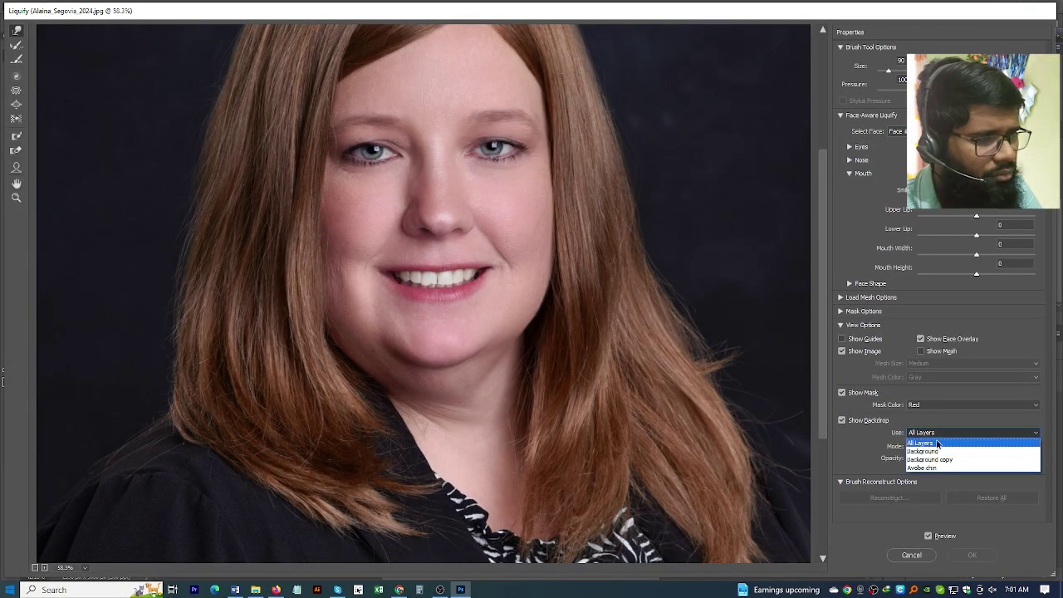
click(918, 468)
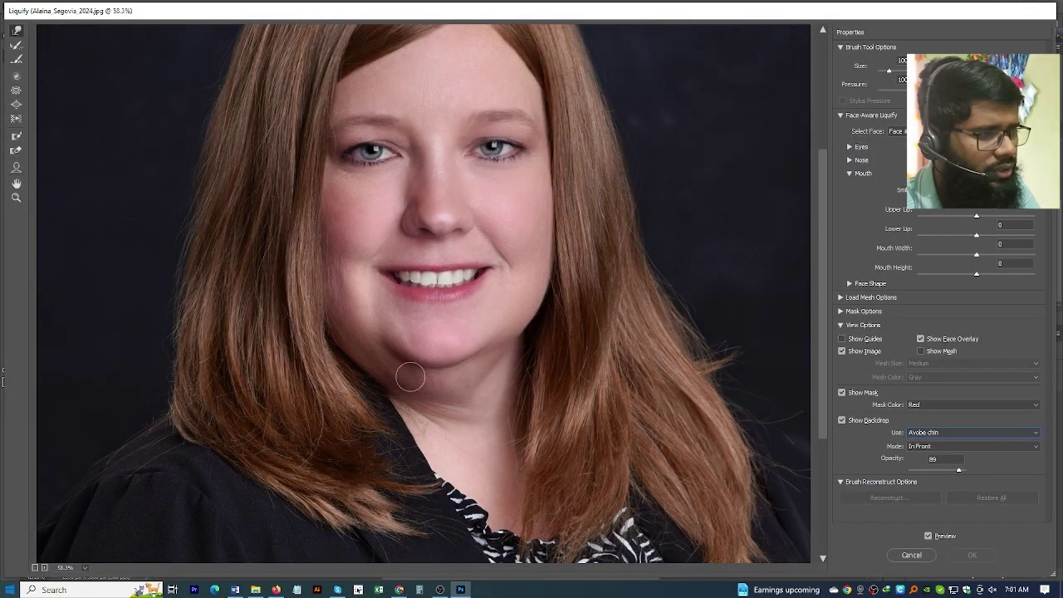
key(bracketright)
key(bracketright)
key(bracketright)
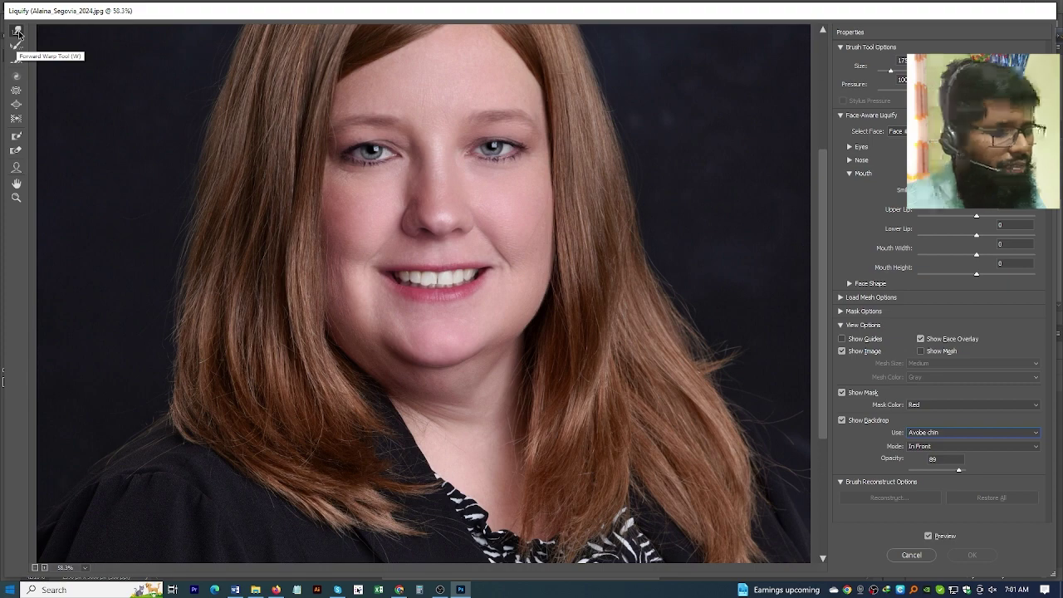
scroll(475, 332, up, 1)
scroll(470, 311, down, 3)
scroll(463, 299, down, 1)
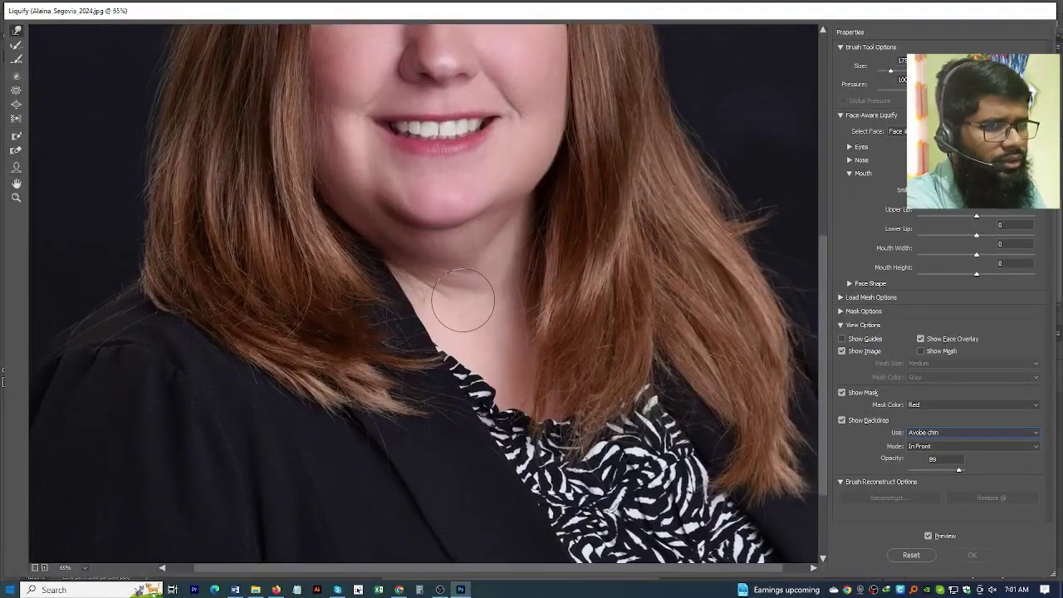
scroll(463, 299, up, 1)
scroll(474, 308, up, 4)
scroll(487, 320, up, 1)
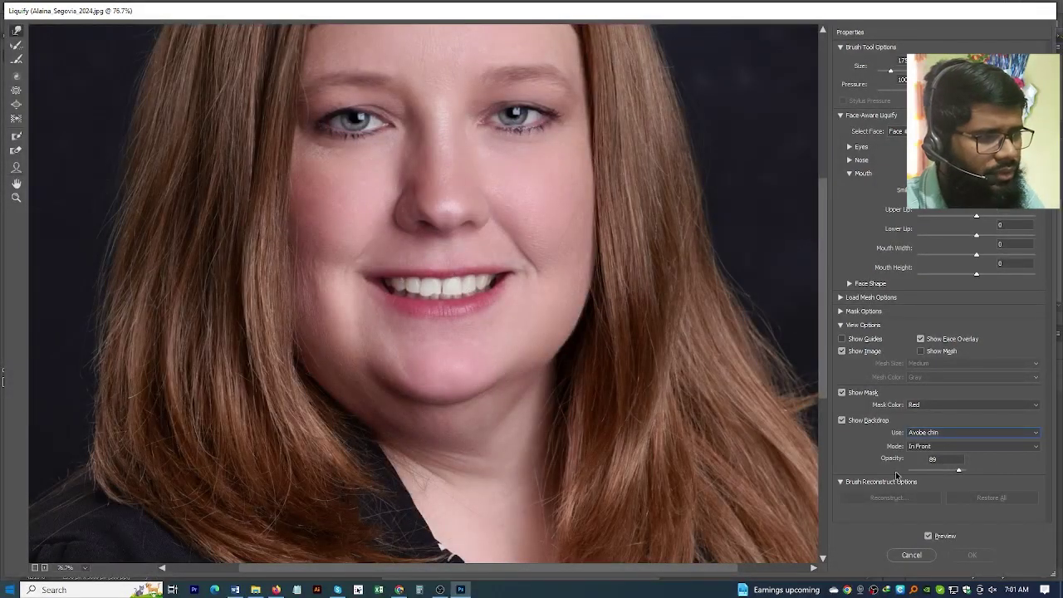
scroll(352, 304, down, 3)
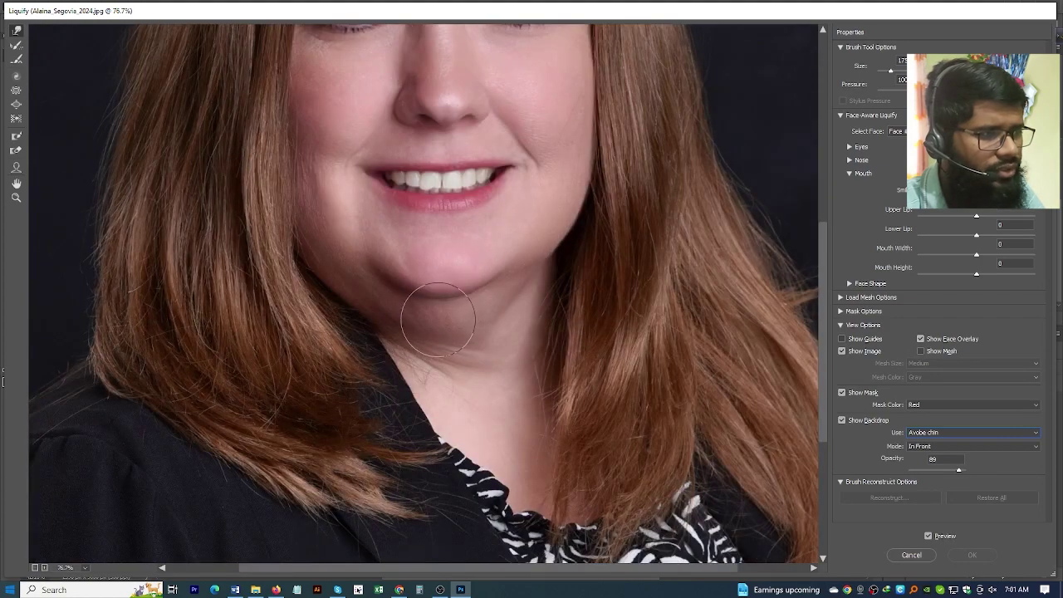
scroll(436, 319, up, 1)
scroll(415, 308, up, 2)
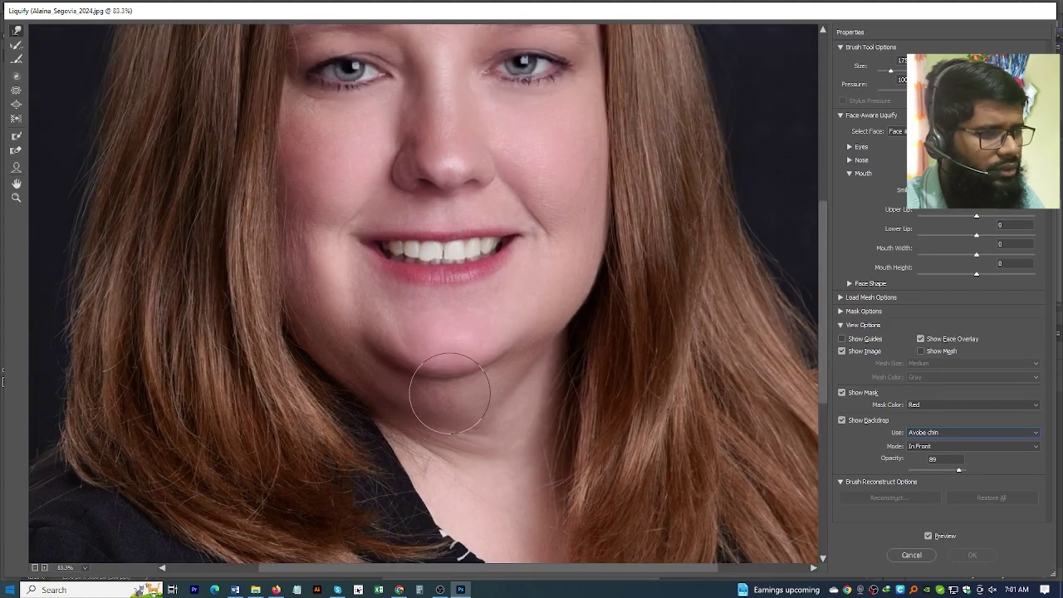
With a 200 Forward Warp brush, push the chin inward to slim it.
key(bracketright)
key(bracketright)
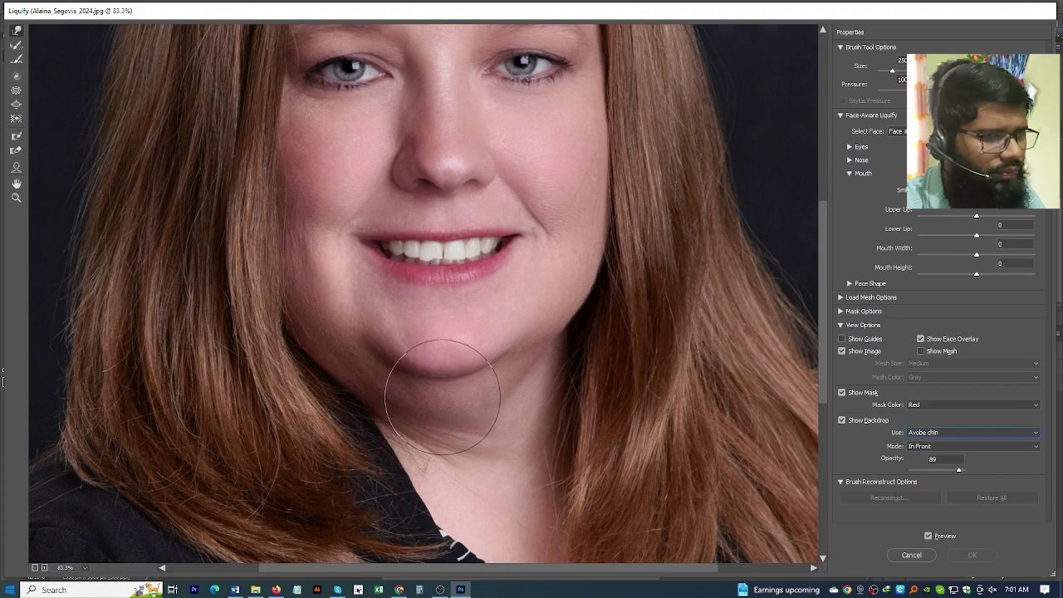
key(bracketleft)
scroll(437, 403, up, 1)
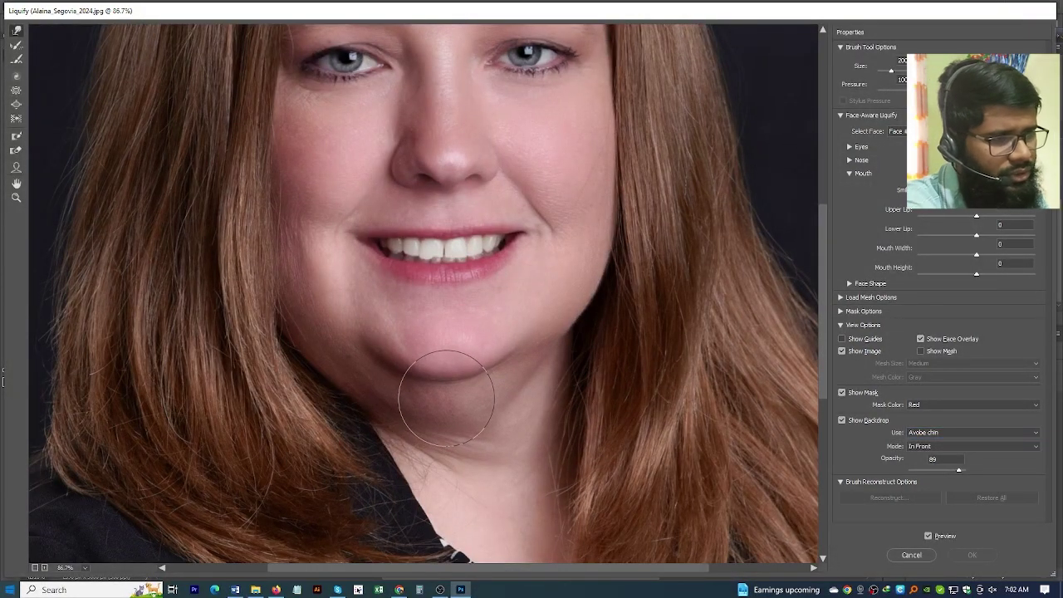
drag(439, 387, 423, 378)
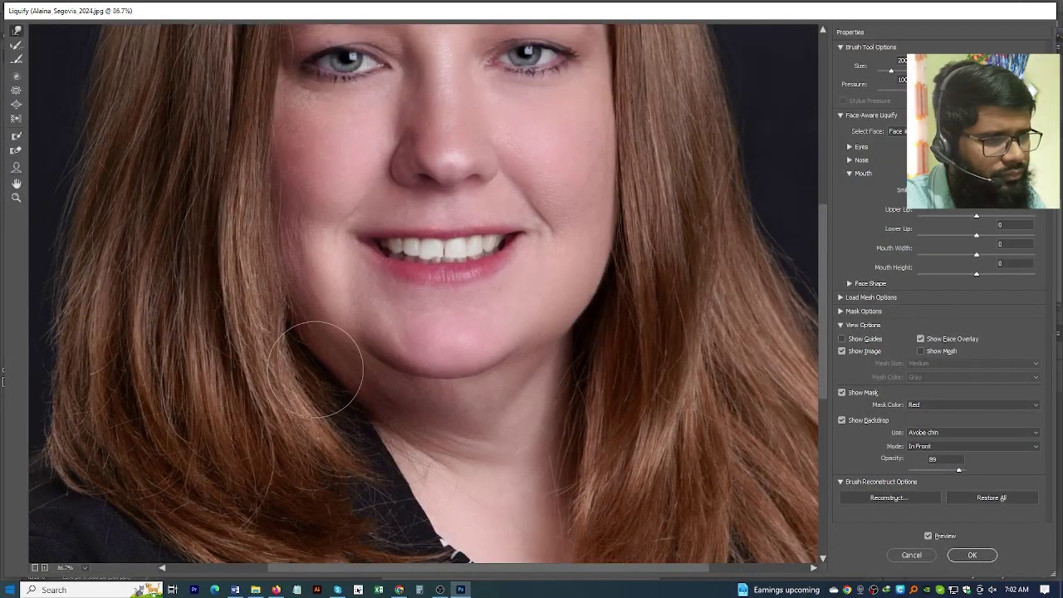
key(ctrl+alt+space)
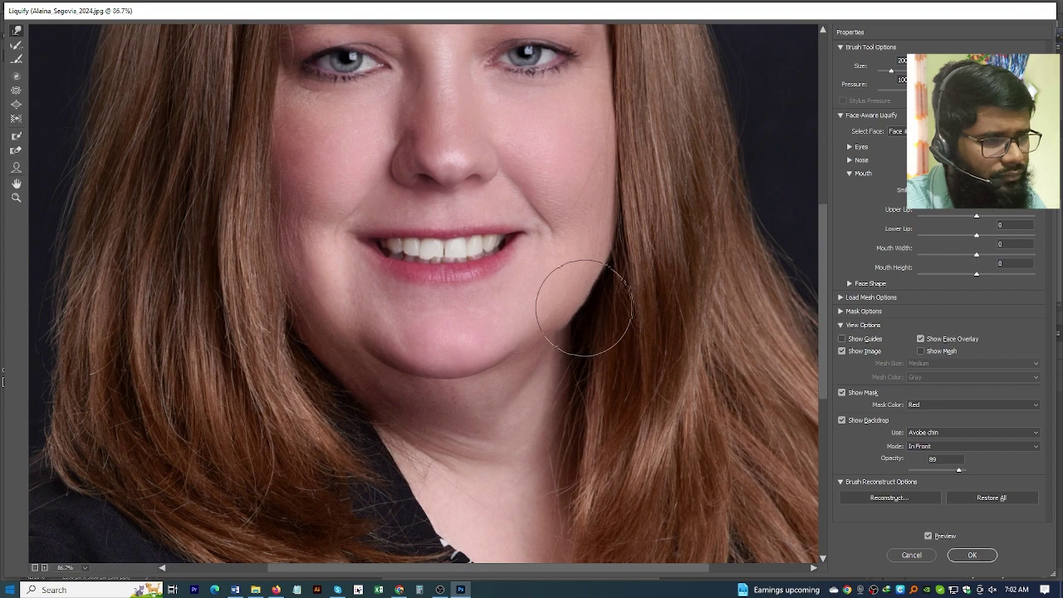
With a 125 brush, slim the right cheek along the hair edge, then reset the brush to 200.
scroll(579, 333, up, 2)
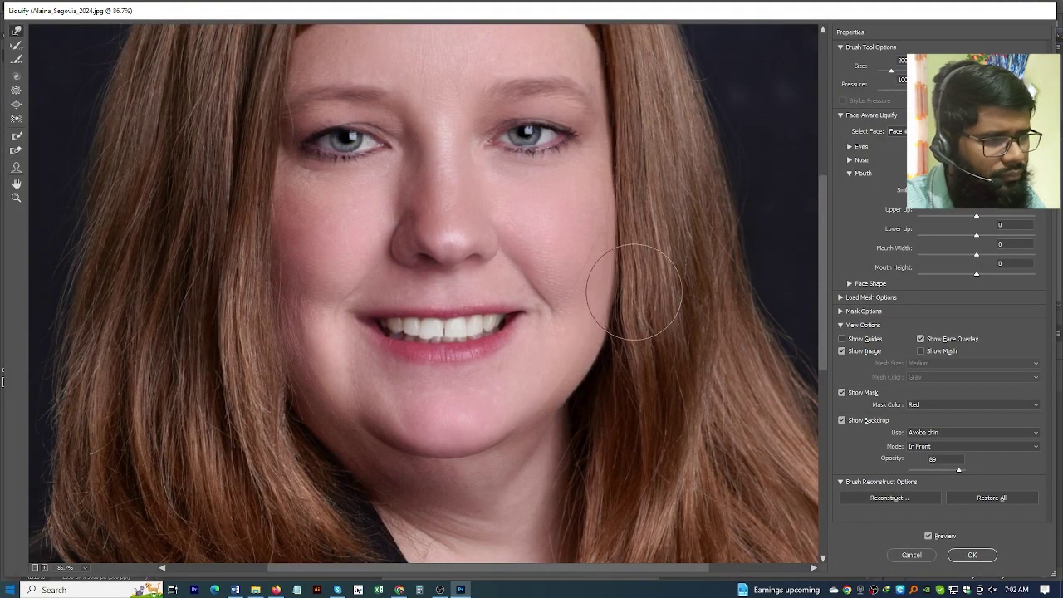
key(bracketleft)
key(bracketleft)
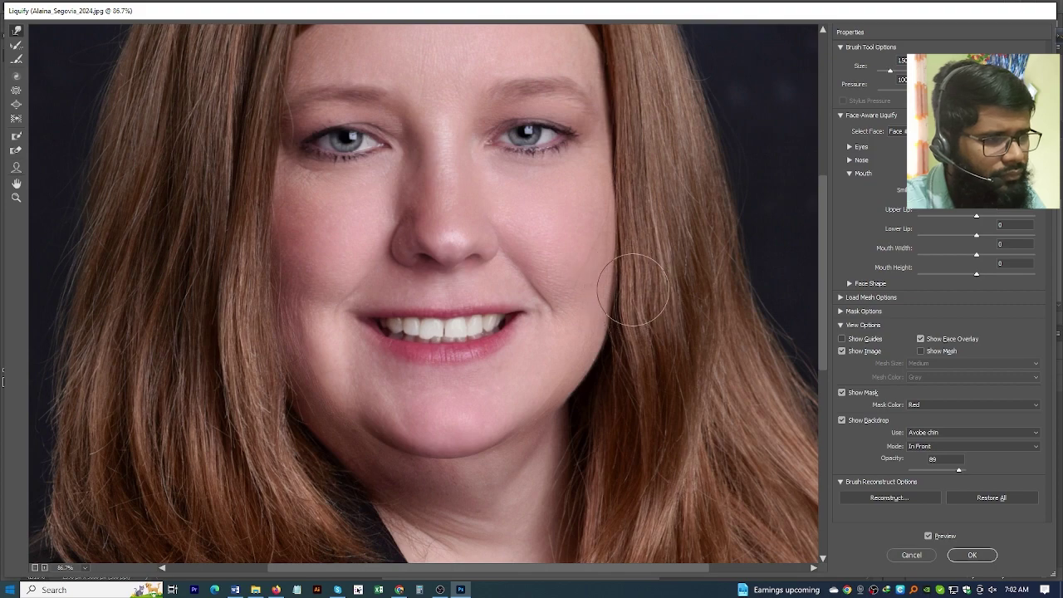
key(bracketleft)
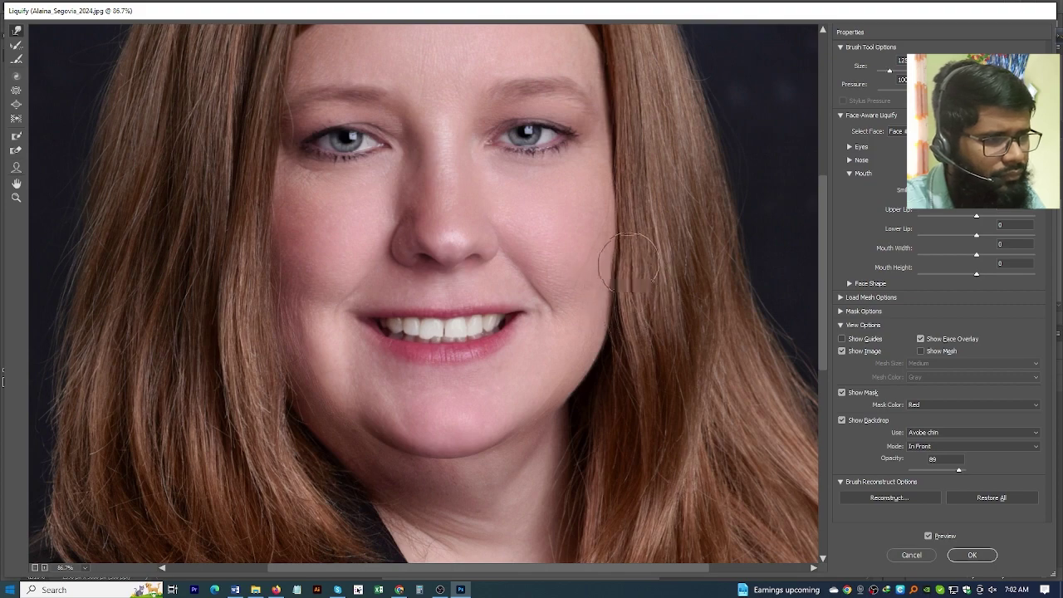
drag(629, 263, 608, 363)
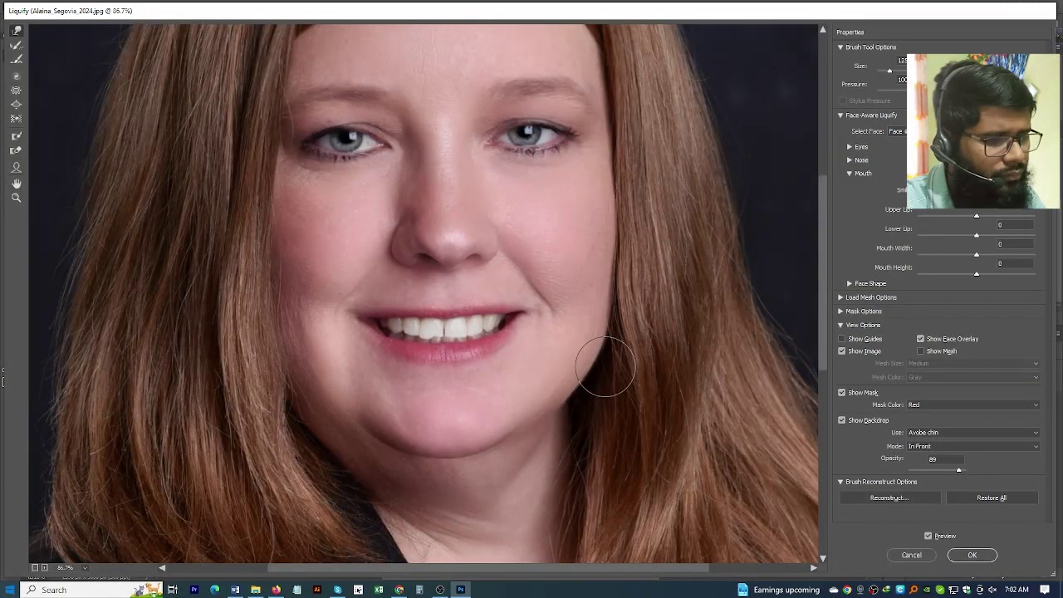
key(bracketright)
key(bracketright)
key(bracketright)
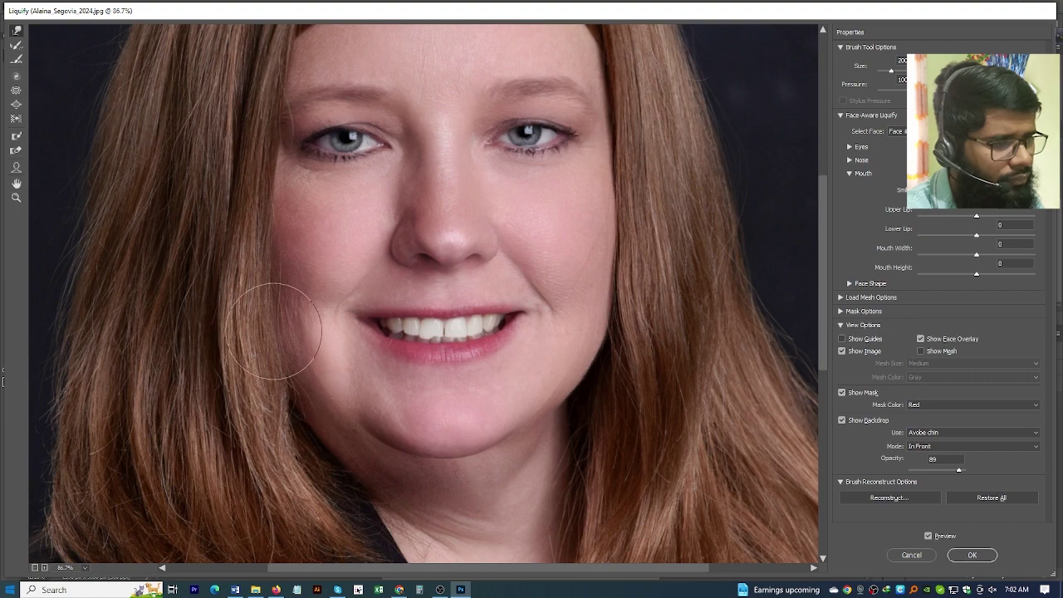
Push the jaw-neck edge, left jawline and lower jaw shadow inward.
scroll(298, 377, down, 1)
scroll(298, 376, down, 4)
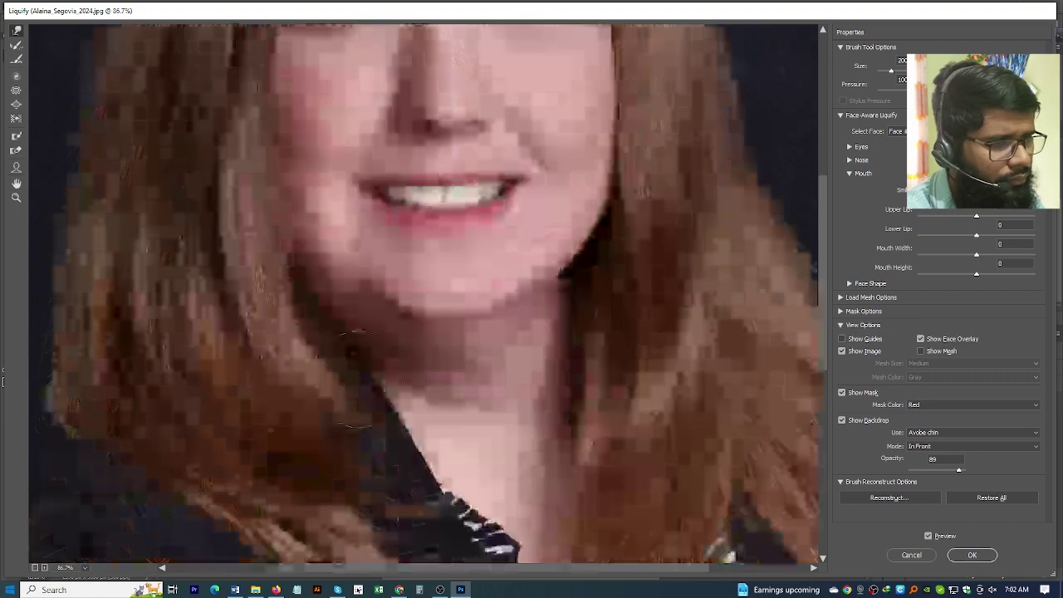
mouse_move(364, 367)
mouse_down()
mouse_move(408, 403)
mouse_move(441, 363)
mouse_up()
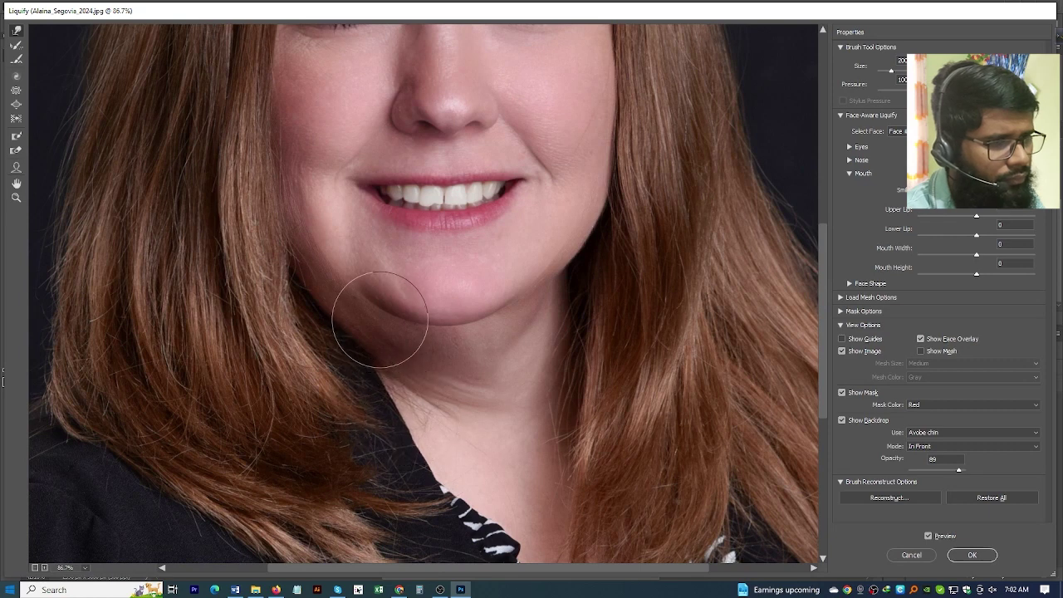
drag(374, 321, 404, 325)
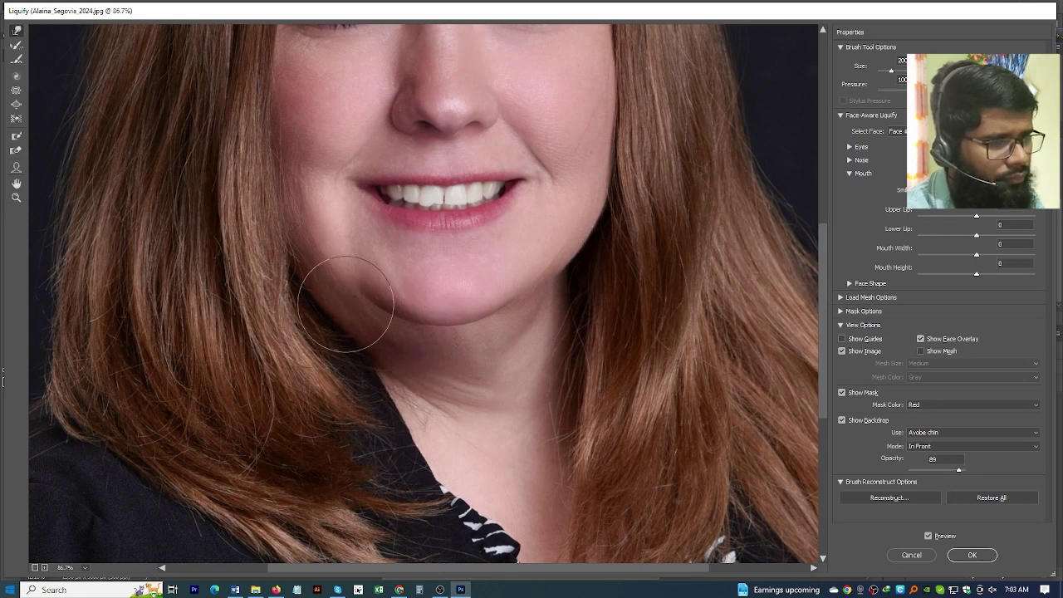
drag(344, 304, 338, 333)
alt+scroll(406, 398, down, 3)
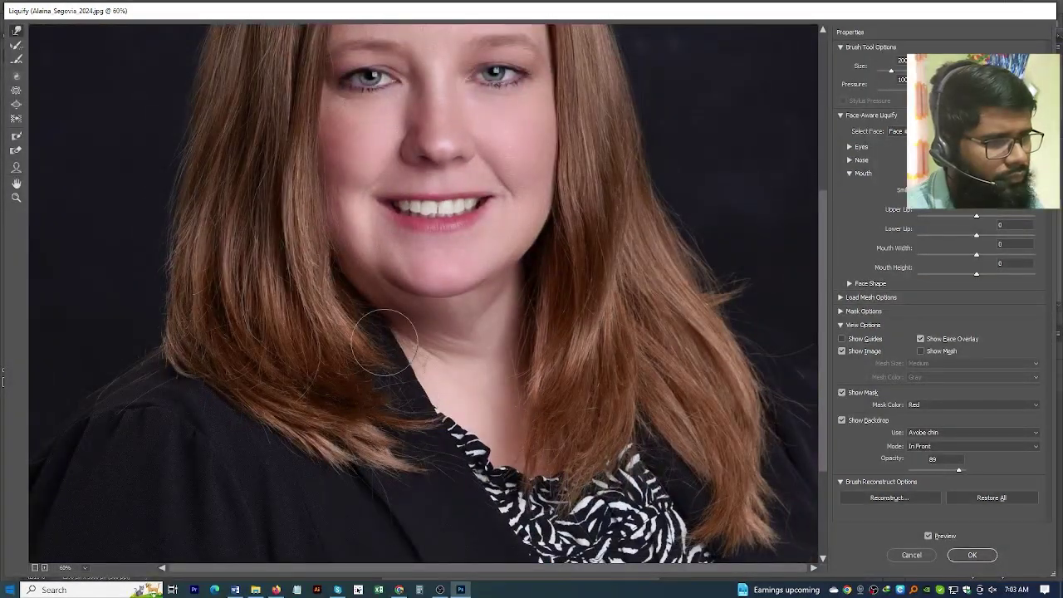
alt+scroll(495, 350, down, 1)
scroll(495, 350, up, 1)
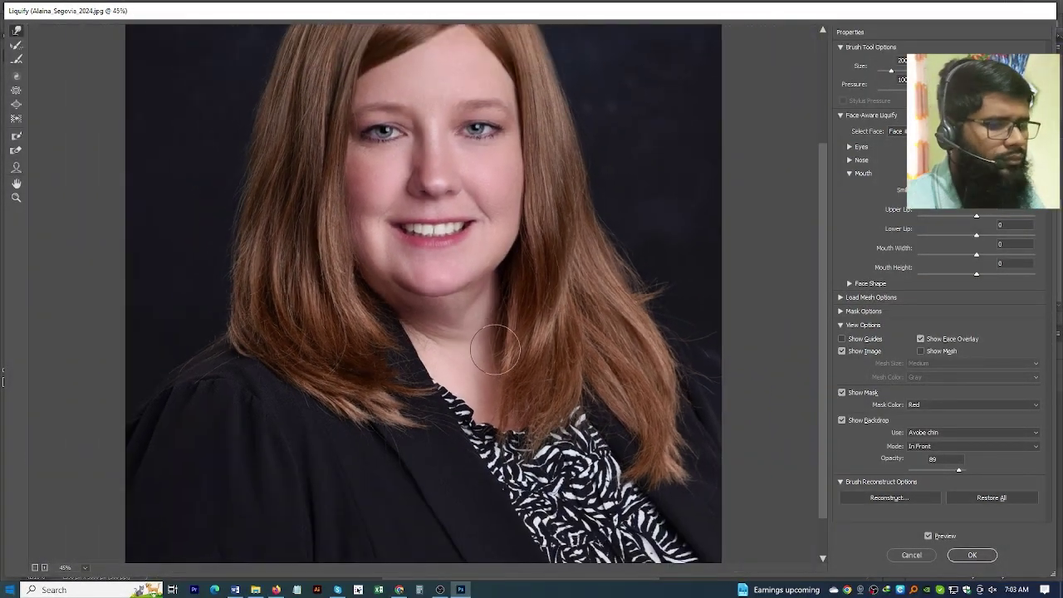
scroll(498, 357, up, 3)
alt+scroll(541, 380, down, 1)
alt+scroll(543, 384, up, 1)
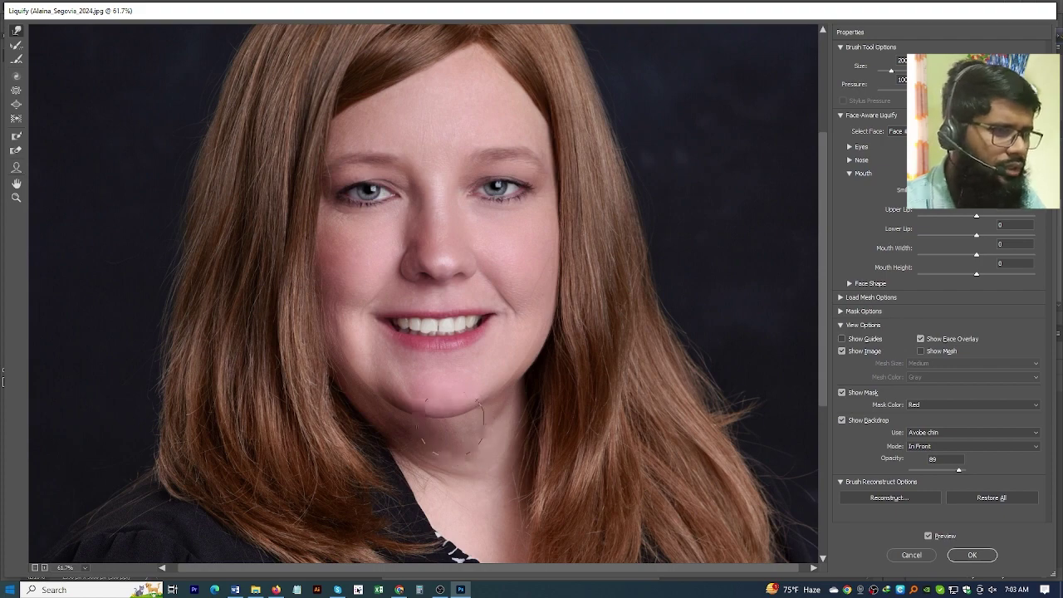
scroll(453, 428, down, 1)
scroll(461, 436, down, 1)
scroll(467, 444, down, 1)
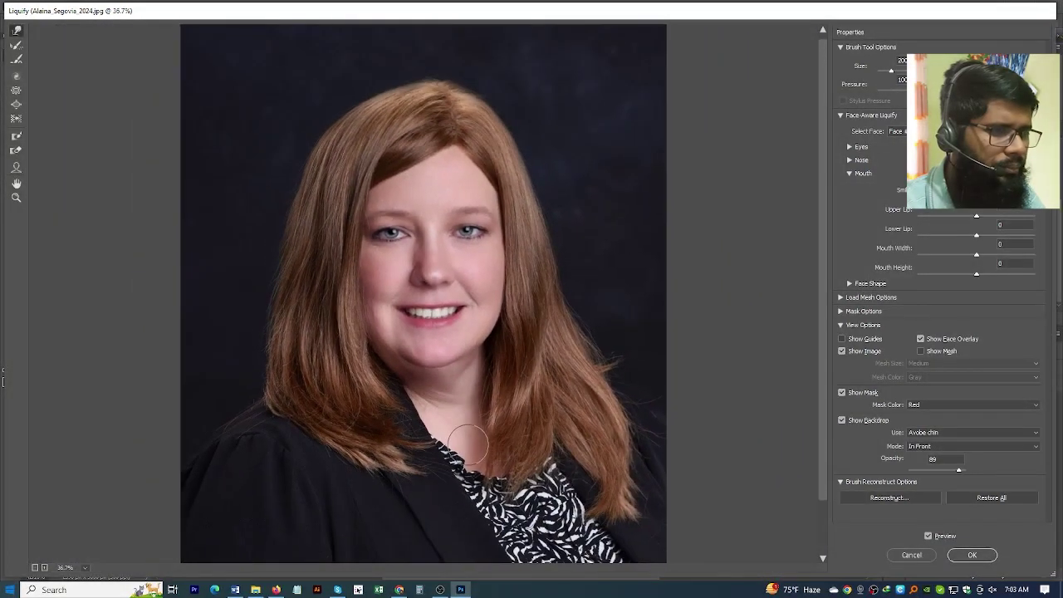
drag(468, 445, 424, 447)
scroll(420, 394, up, 2)
scroll(411, 403, up, 1)
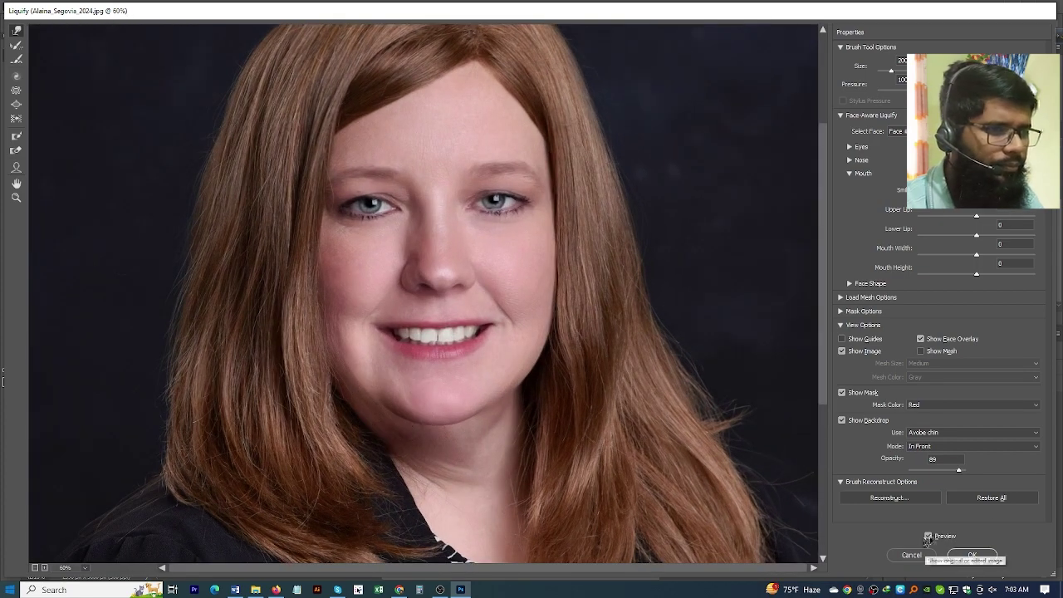
click(928, 537)
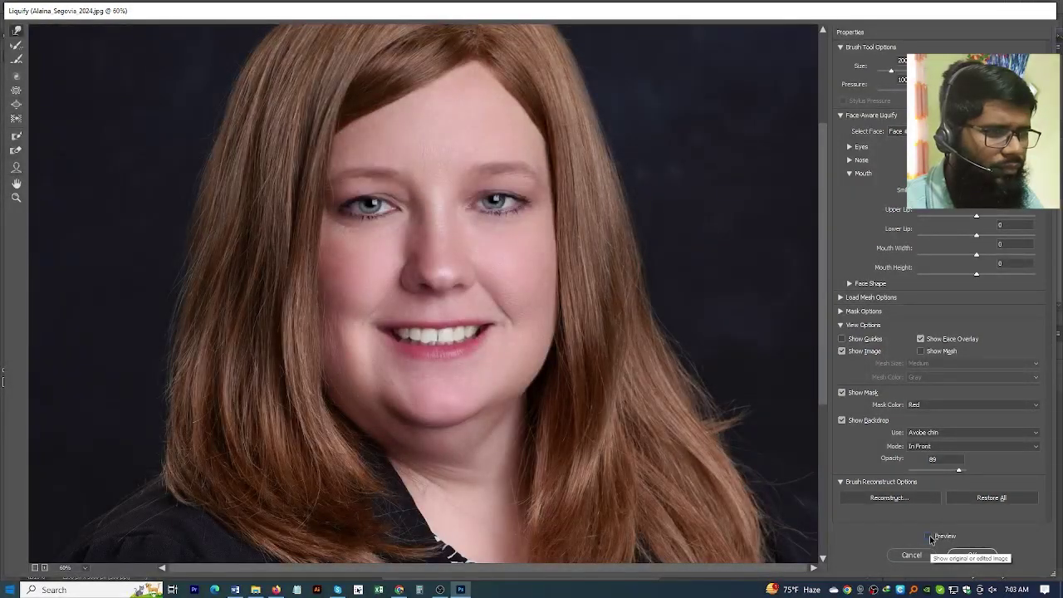
click(929, 536)
click(929, 537)
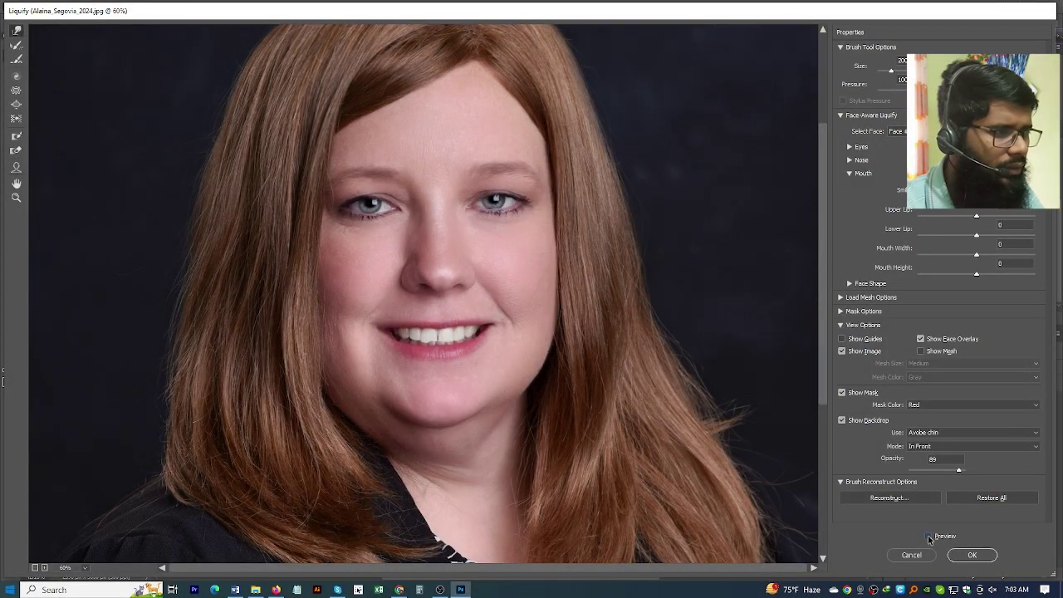
click(928, 536)
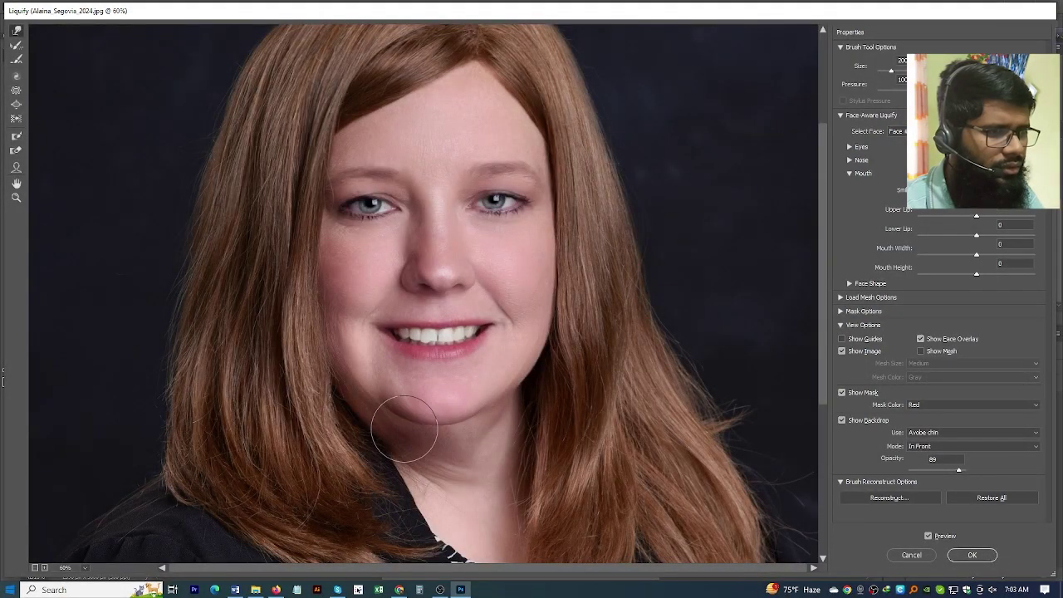
key(ctrl+0)
scroll(463, 447, down, 1)
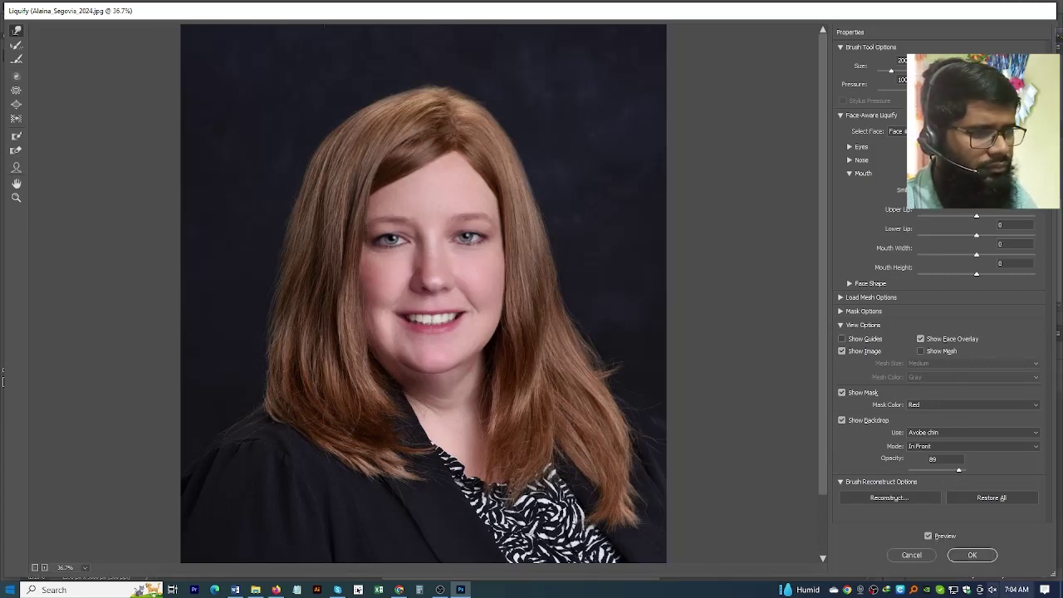
click(928, 536)
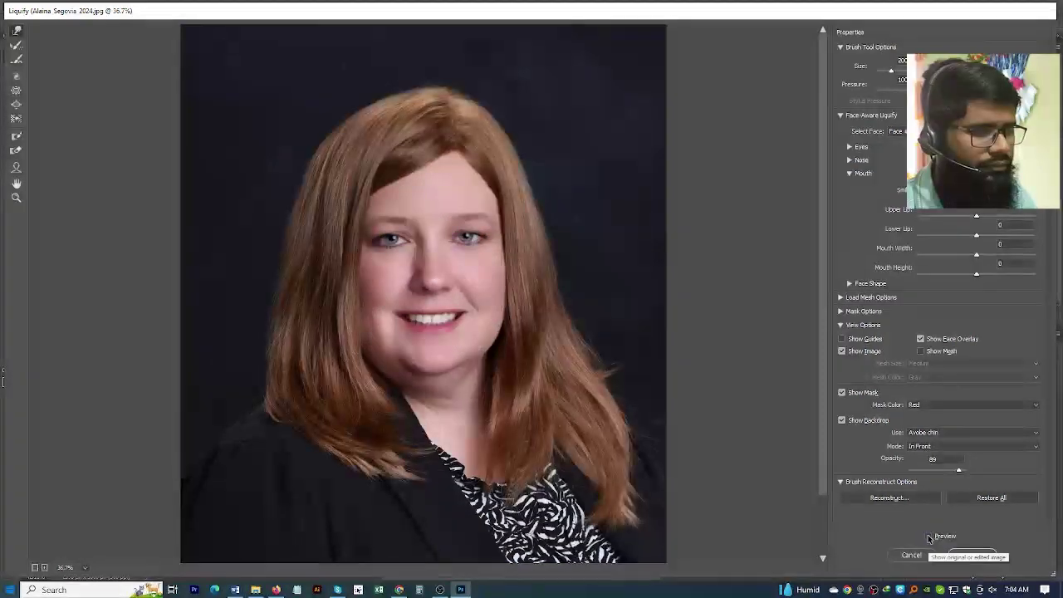
click(928, 536)
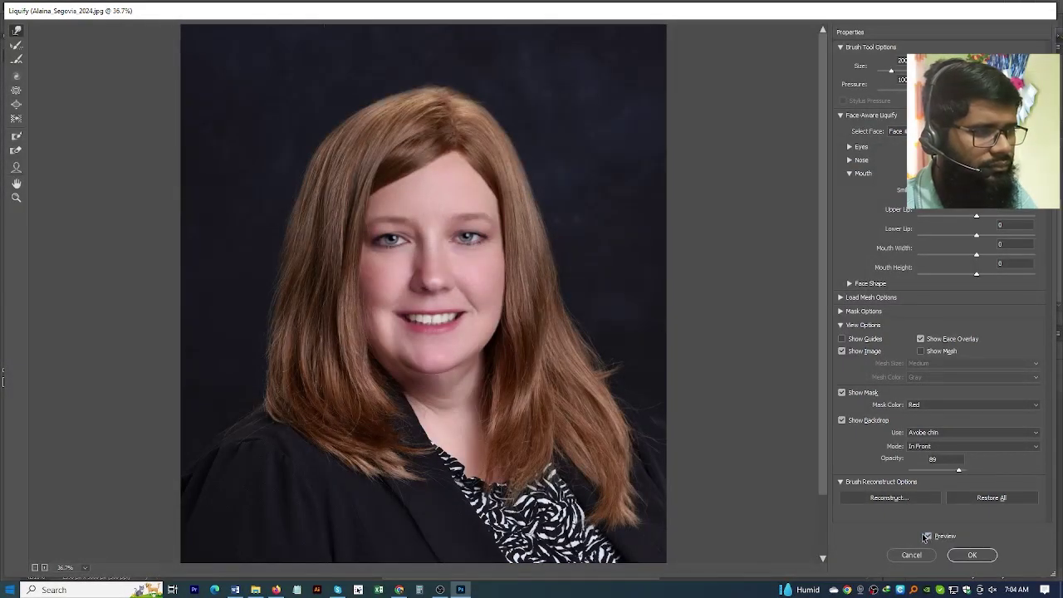
Apply the Liquify edits as a smart filter and zoom in to check the slimmed jaw.
click(978, 557)
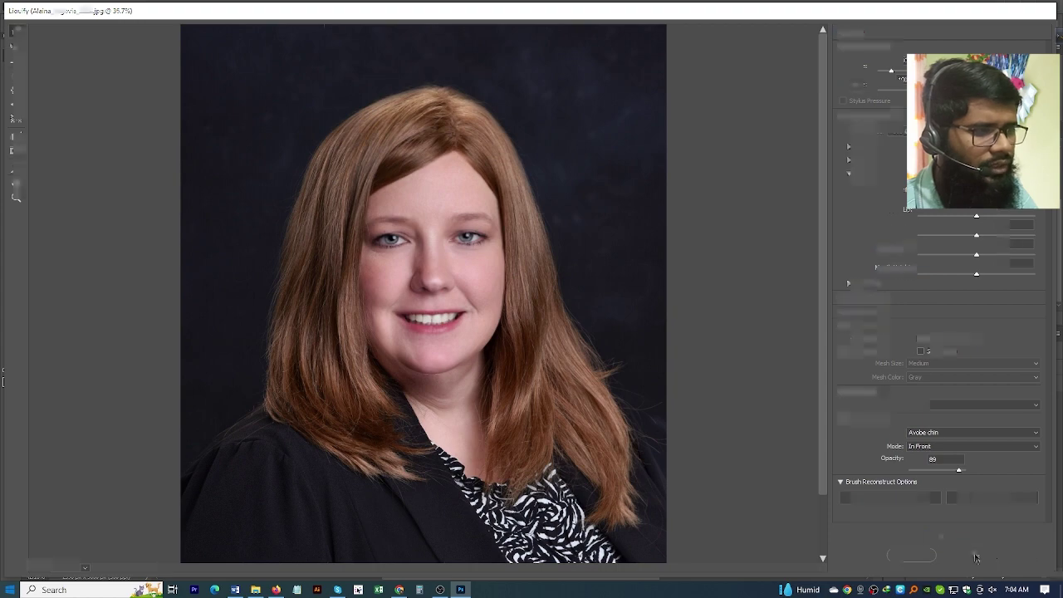
scroll(442, 438, up, 2)
scroll(424, 422, up, 2)
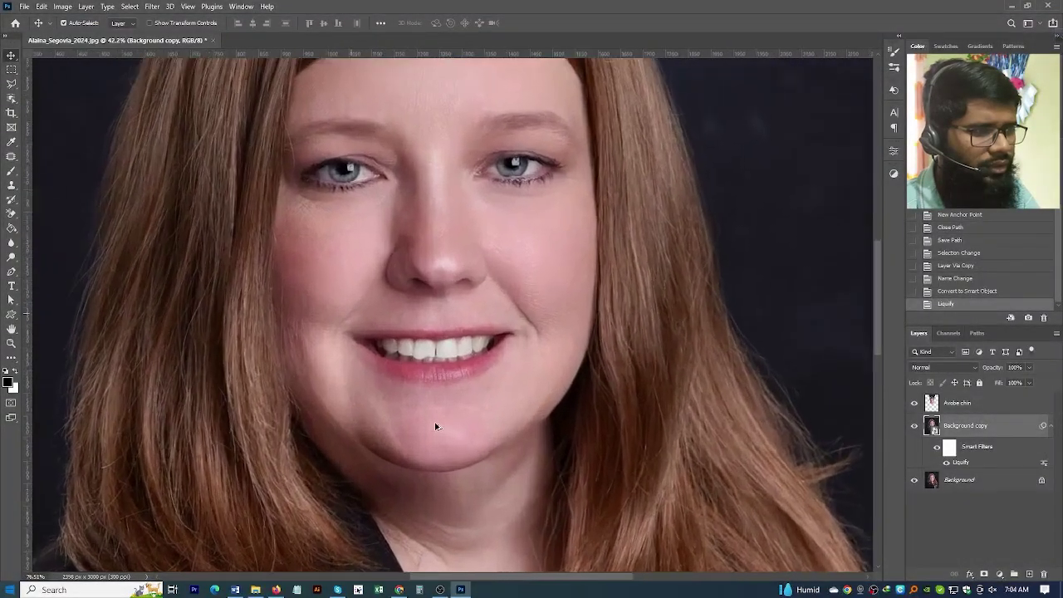
scroll(432, 424, up, 2)
scroll(434, 421, up, 2)
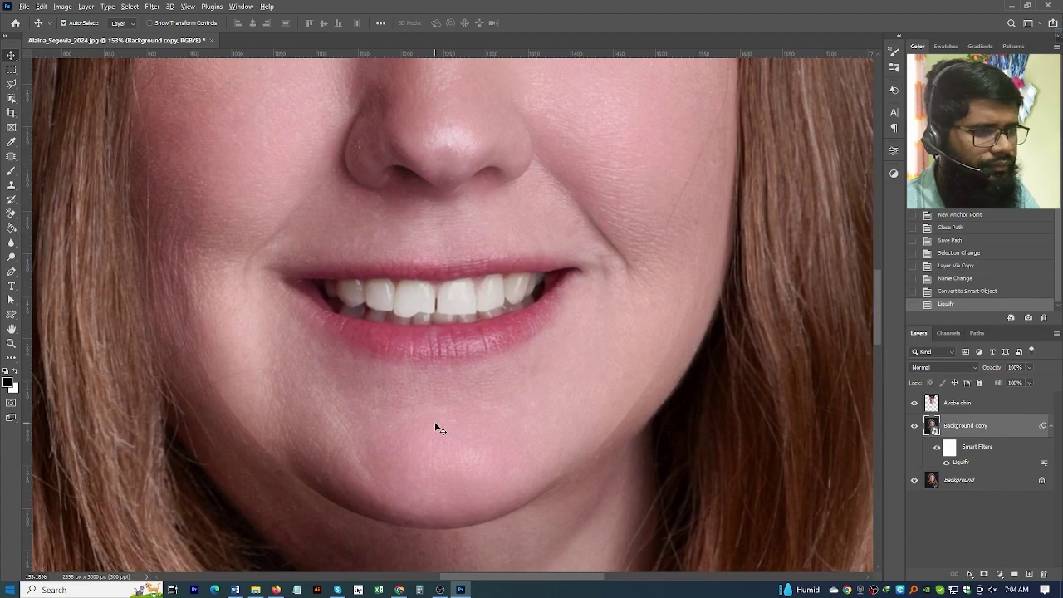
scroll(434, 421, up, 1)
scroll(434, 421, up, 1)
scroll(436, 425, down, 3)
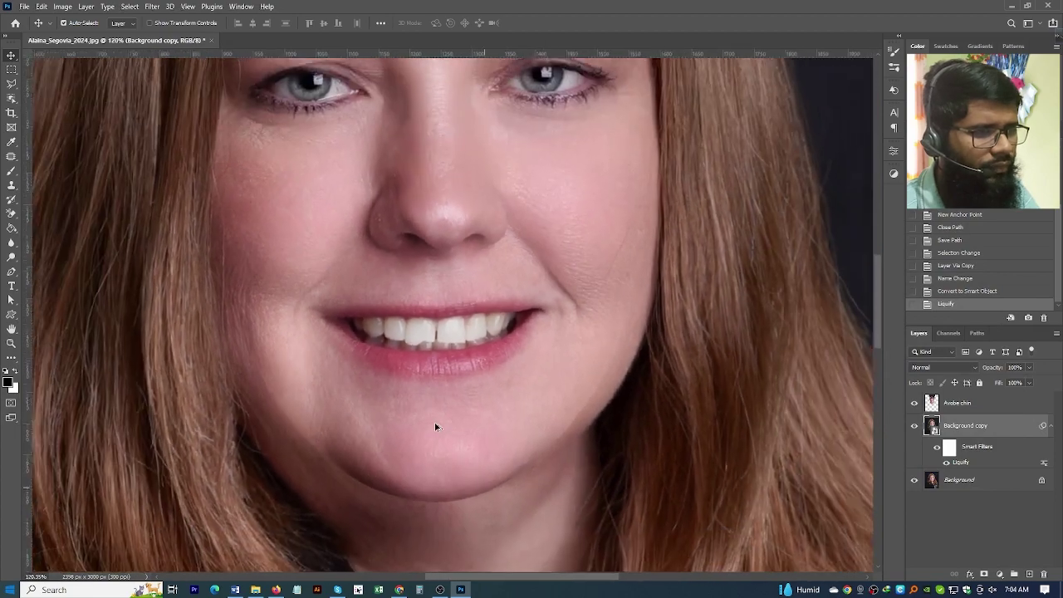
scroll(436, 427, down, 1)
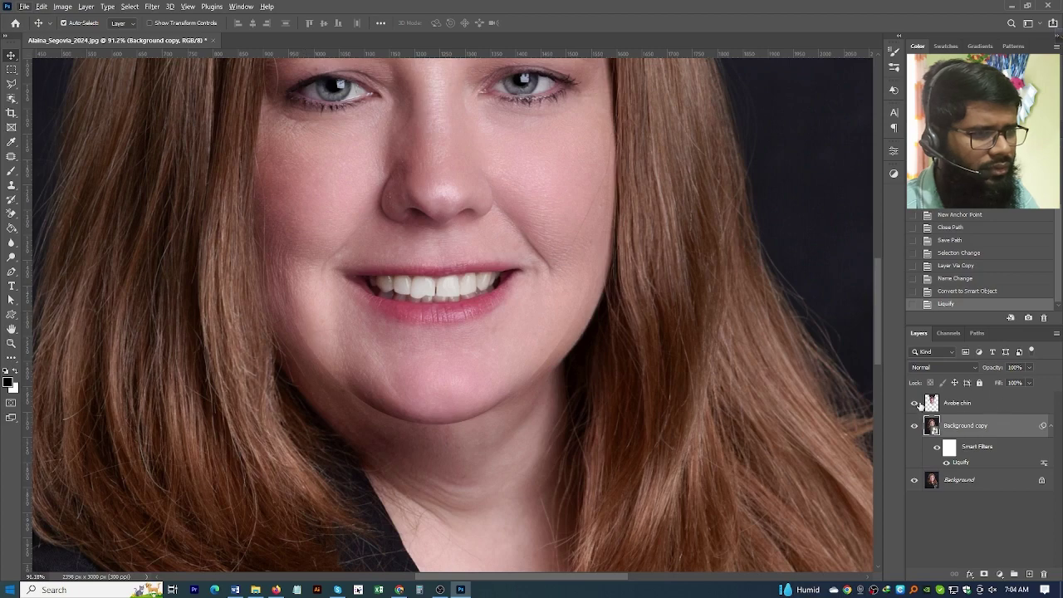
Toggle the Avobe chin layer's visibility to compare, then make it the active layer.
click(915, 403)
click(915, 403)
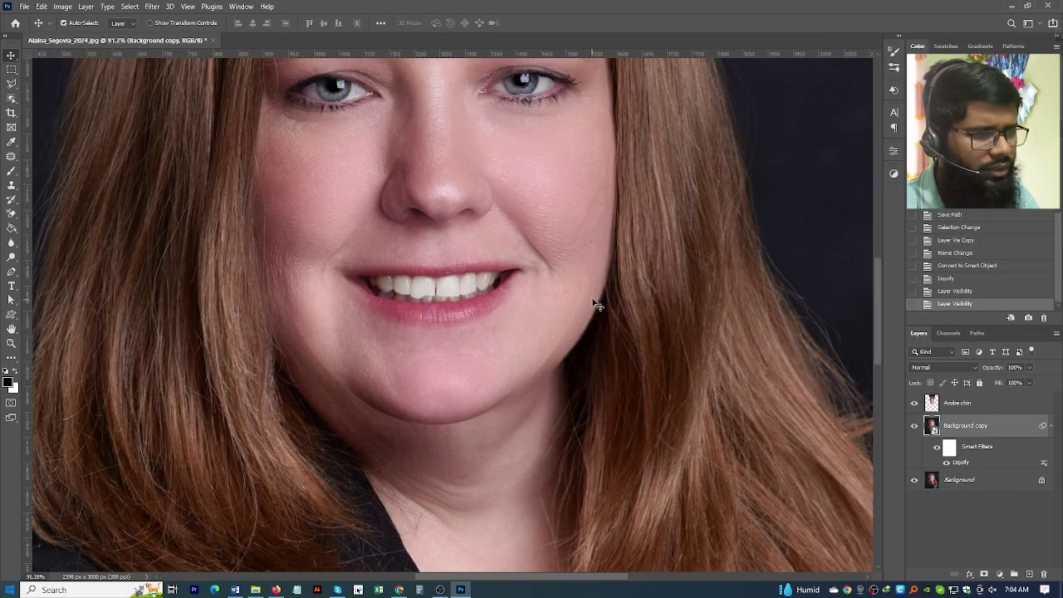
click(961, 405)
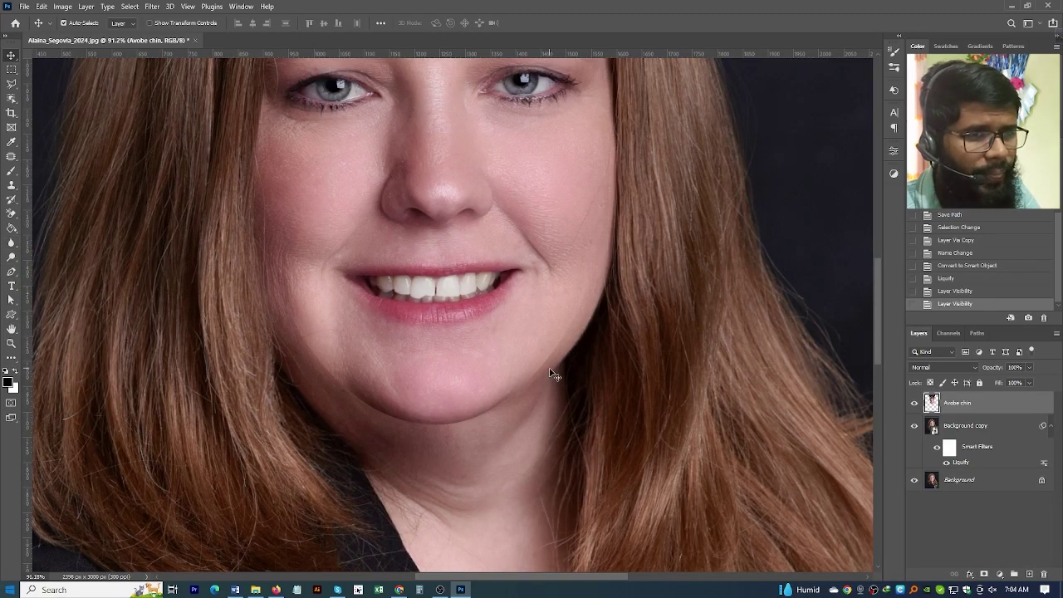
scroll(488, 408, up, 2)
scroll(489, 408, up, 2)
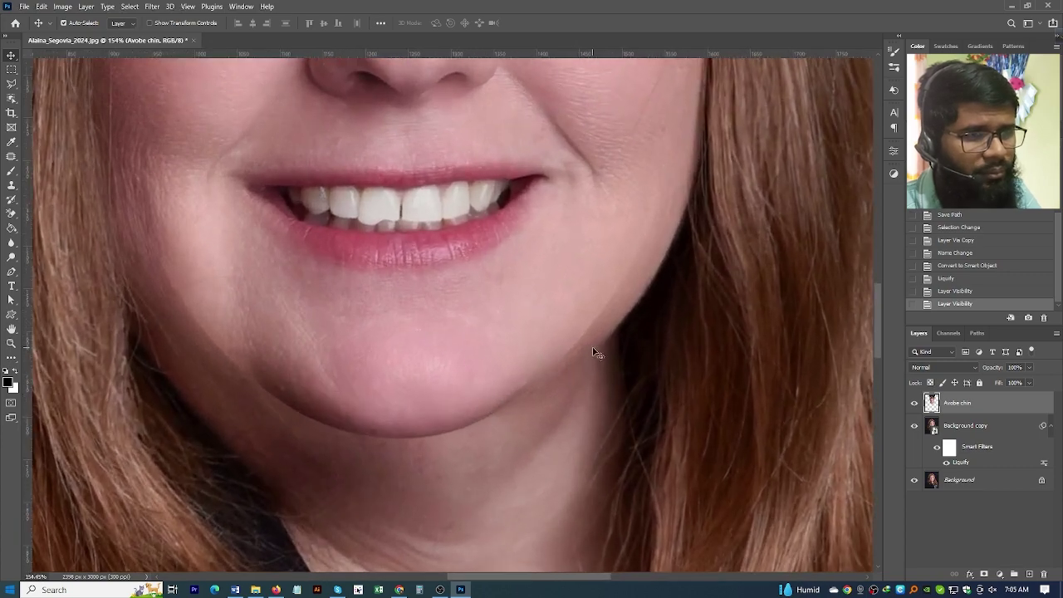
Add a white layer mask to the Avobe chin layer and switch to the Brush tool.
click(985, 574)
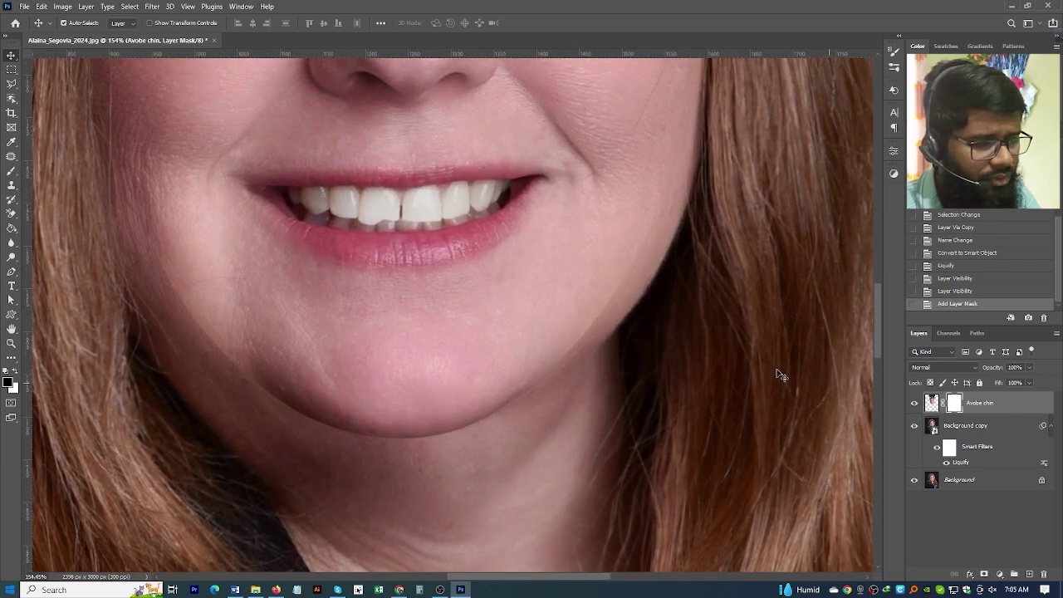
key(b)
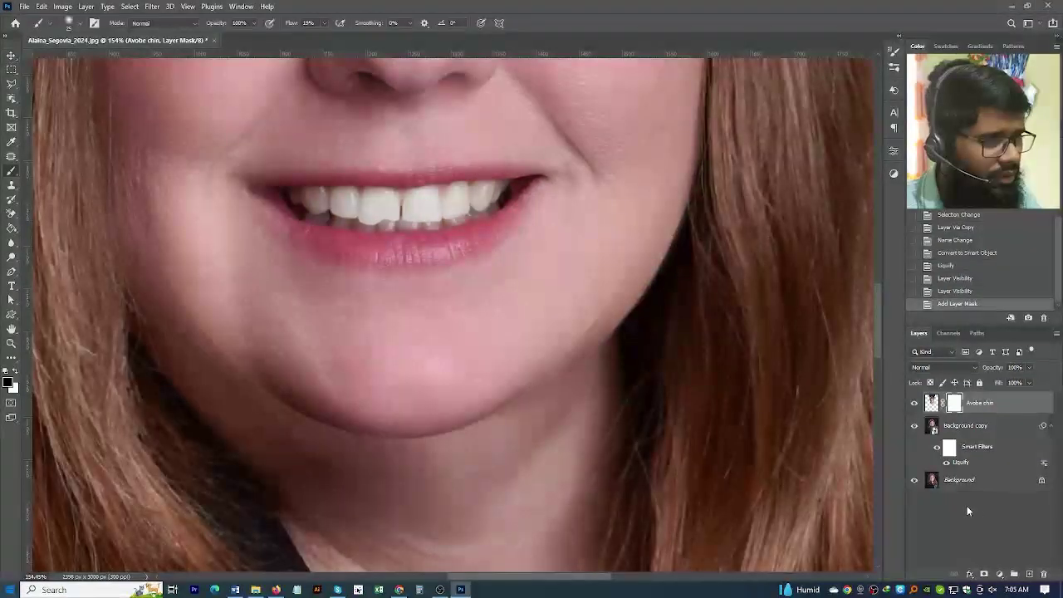
scroll(609, 362, down, 1)
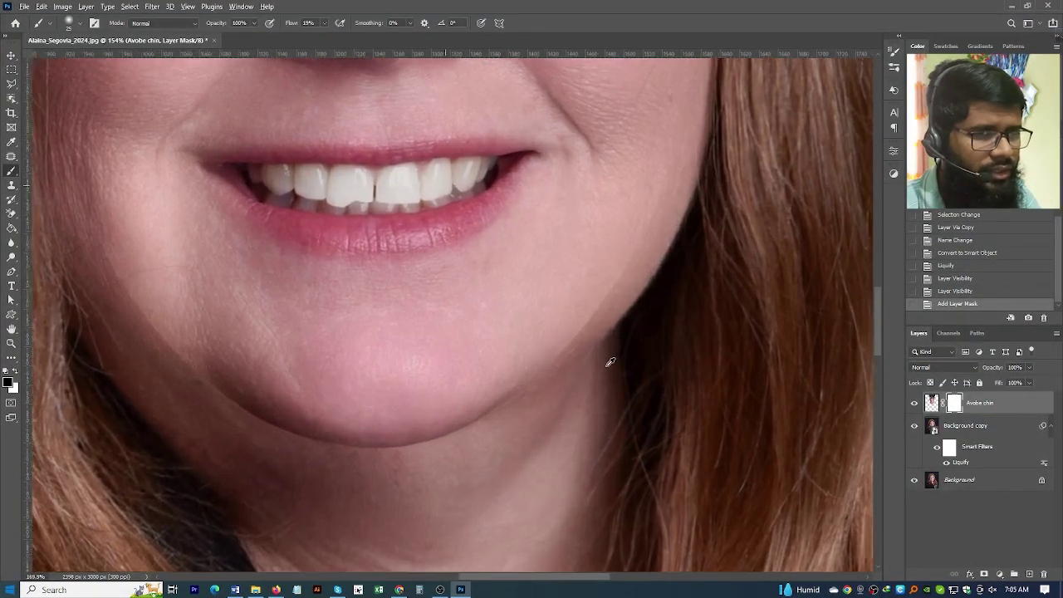
scroll(620, 430, up, 2)
scroll(629, 427, down, 2)
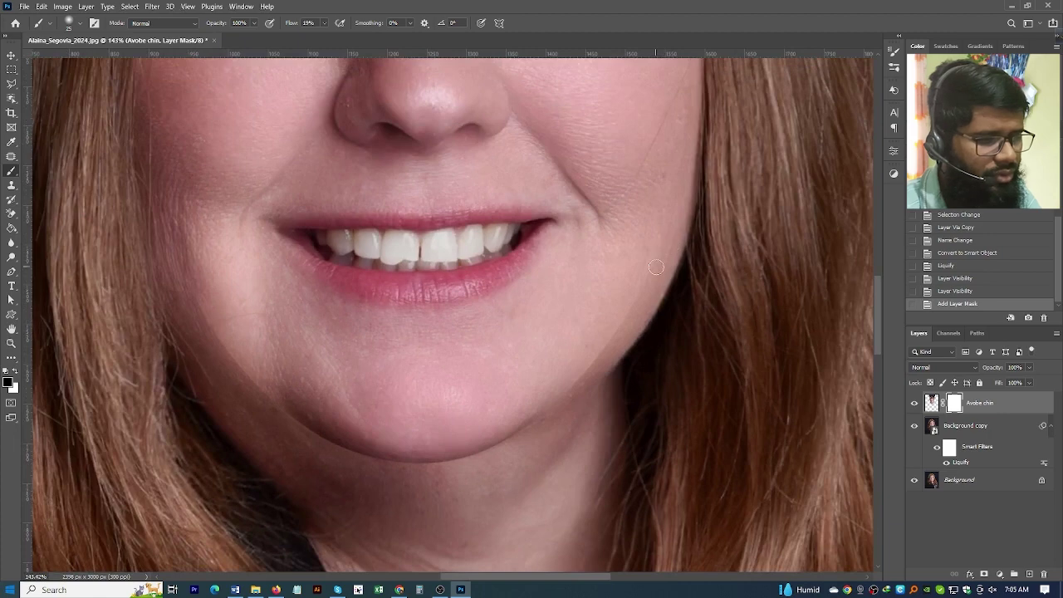
scroll(656, 267, up, 1)
scroll(647, 296, up, 1)
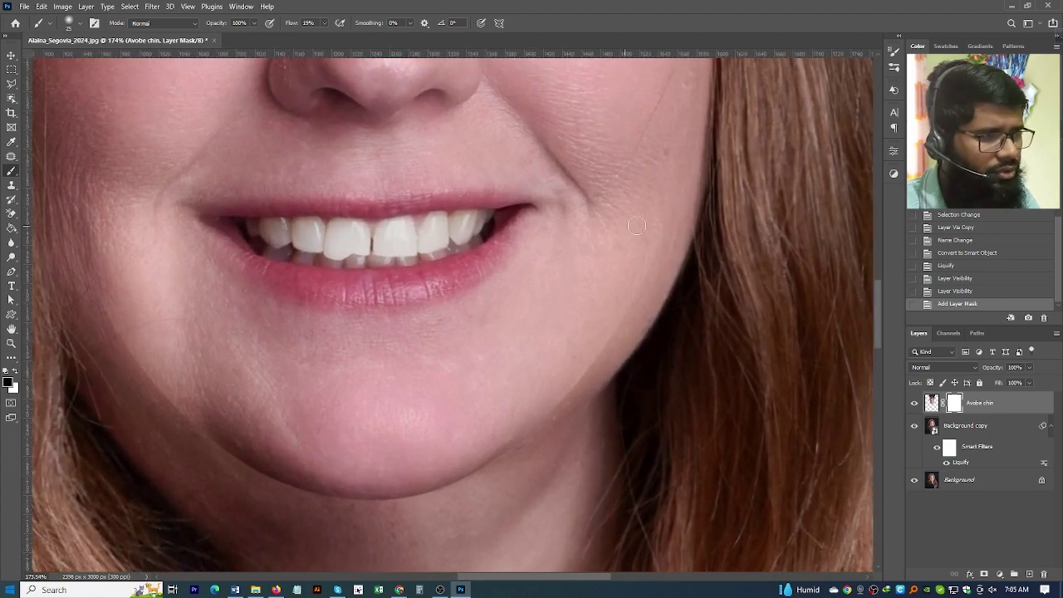
scroll(672, 284, up, 1)
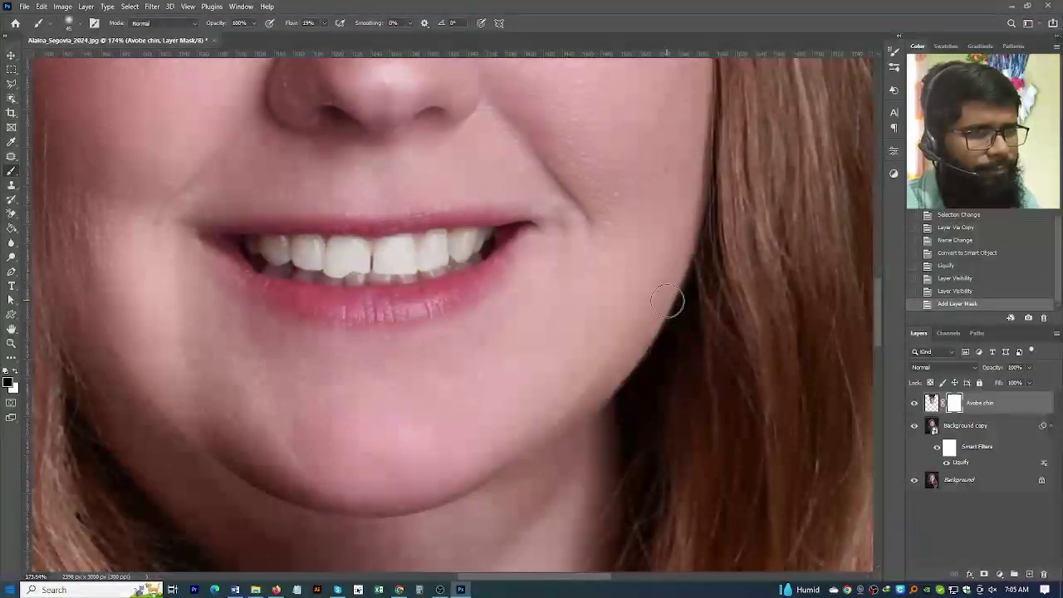
scroll(697, 308, up, 1)
scroll(698, 308, up, 3)
Paint the mask along the hair edge and down the cheek toward the jawline.
mouse_move(717, 142)
mouse_down()
mouse_move(722, 161)
mouse_move(717, 145)
mouse_up()
drag(714, 197, 708, 307)
drag(708, 307, 631, 463)
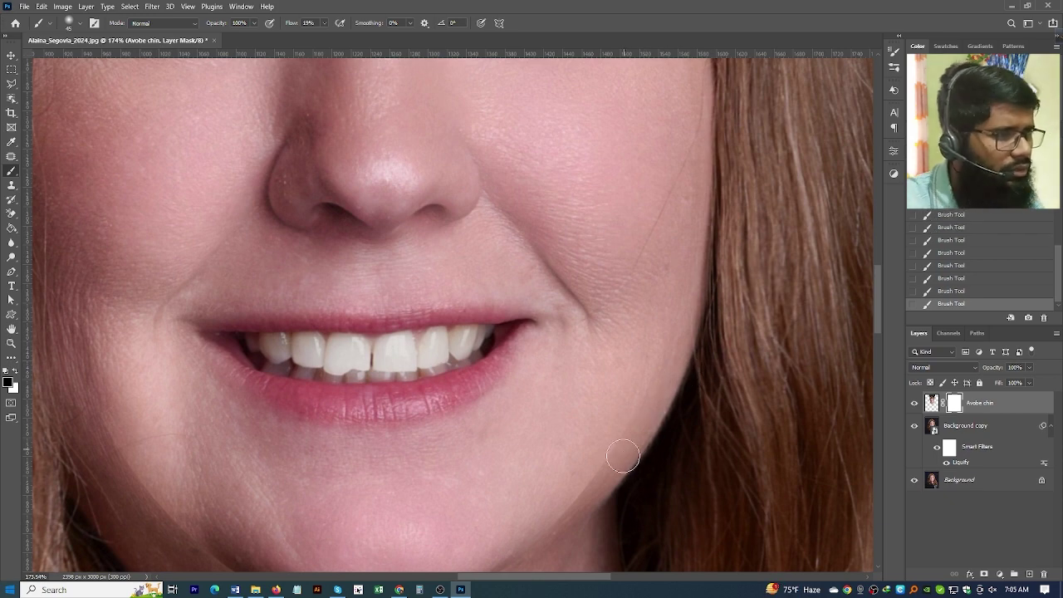
scroll(663, 390, down, 2)
mouse_move(641, 356)
mouse_down()
mouse_move(612, 429)
mouse_move(595, 443)
mouse_move(615, 408)
mouse_move(581, 467)
mouse_move(617, 430)
mouse_move(596, 435)
mouse_move(630, 394)
mouse_move(609, 447)
mouse_up()
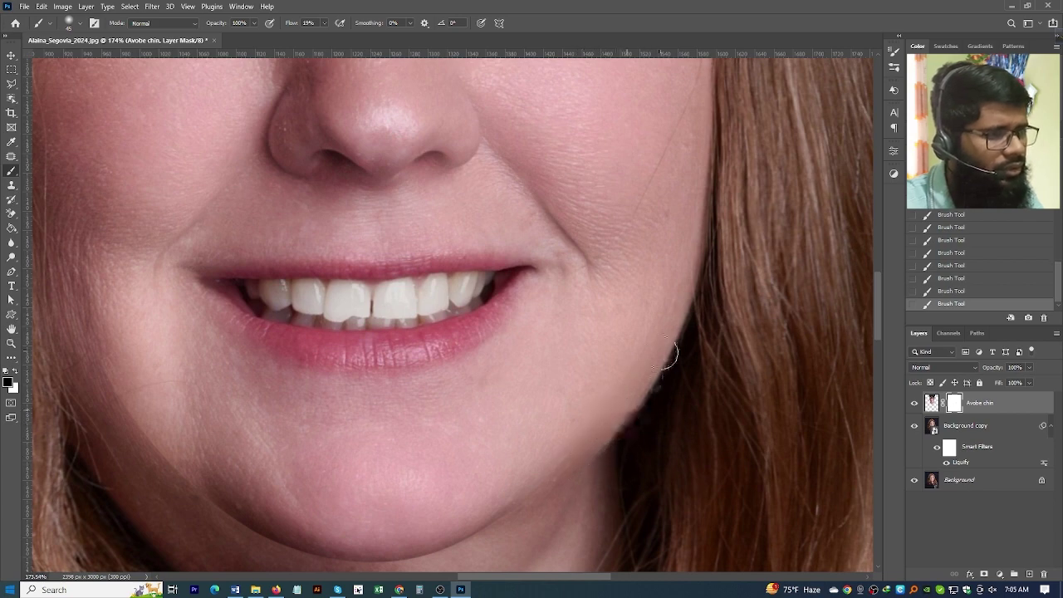
scroll(584, 428, down, 1)
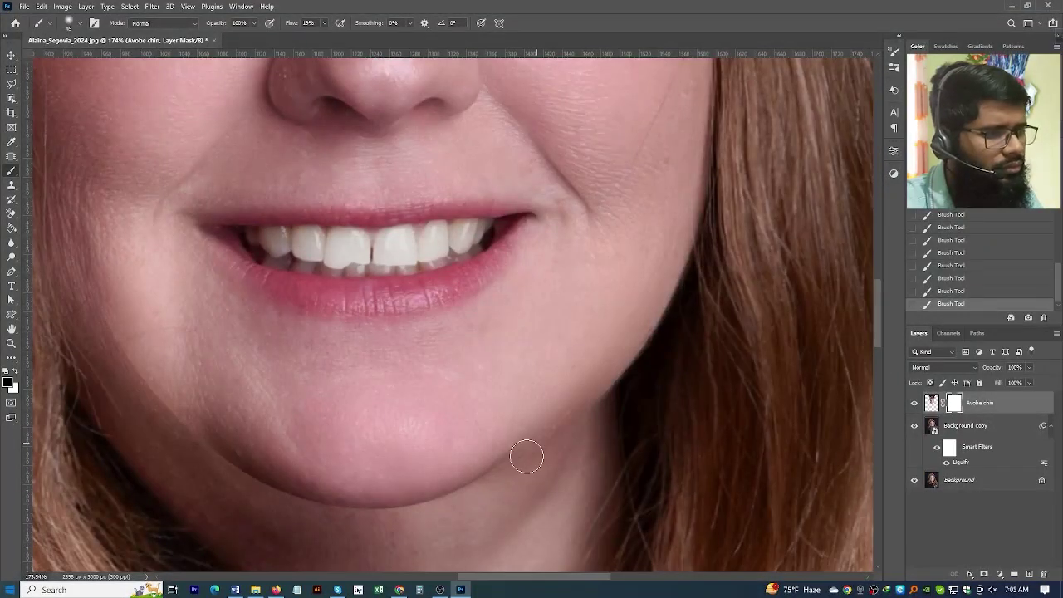
drag(500, 474, 581, 321)
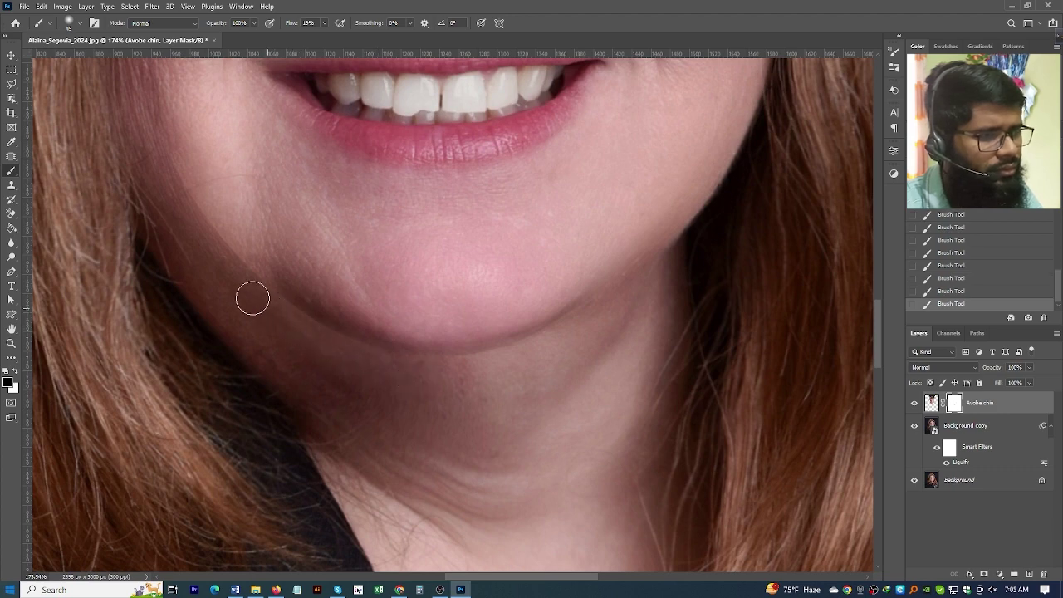
Undo and restore the last mask stroke to compare the blended chin edge.
key(ctrl+z)
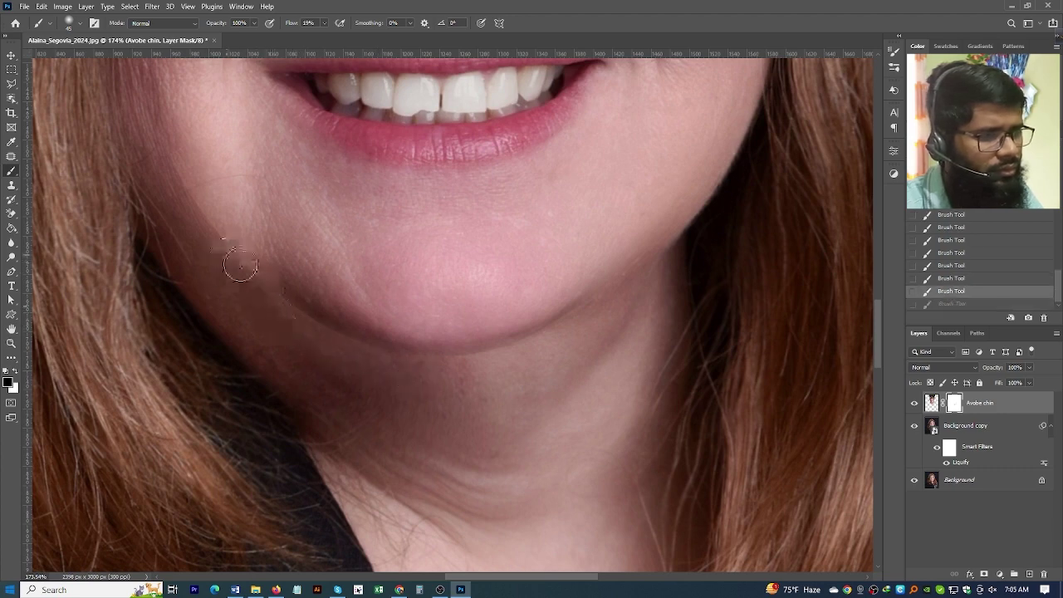
key(ctrl+shift+z)
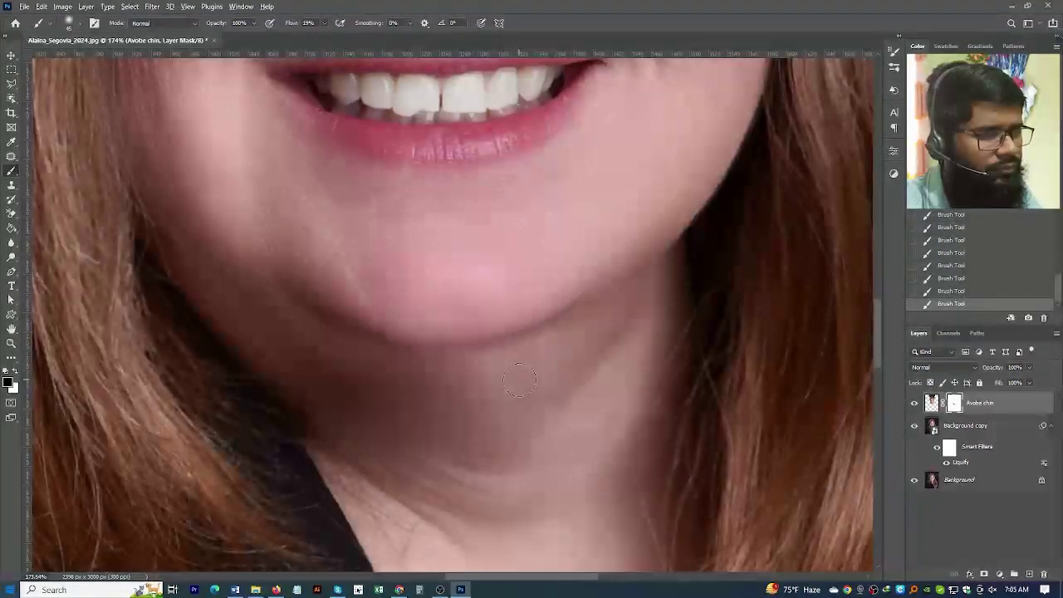
scroll(523, 374, down, 3)
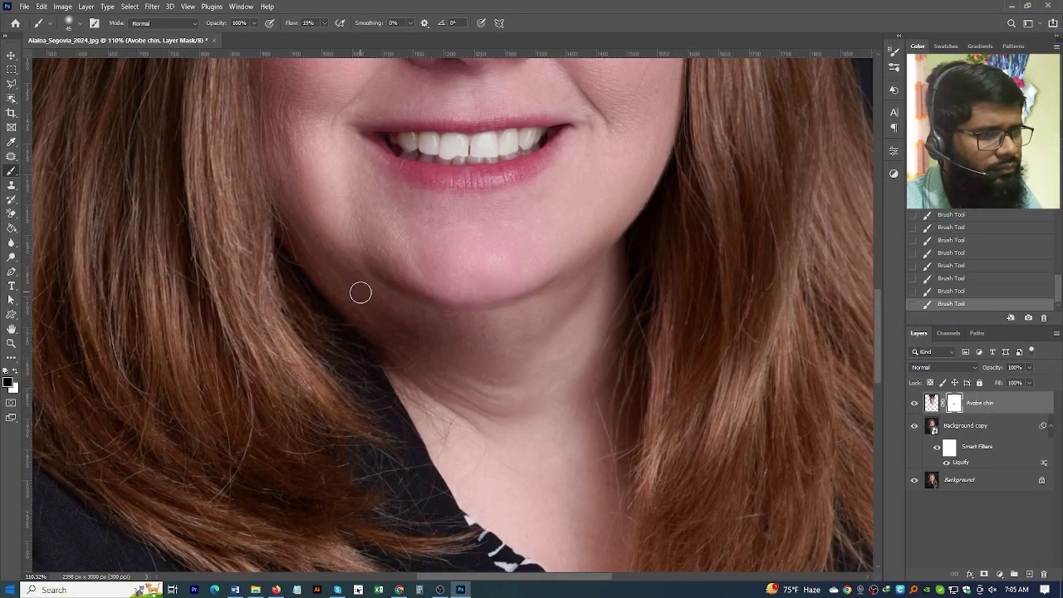
scroll(439, 349, down, 2)
scroll(504, 374, down, 2)
scroll(504, 384, down, 2)
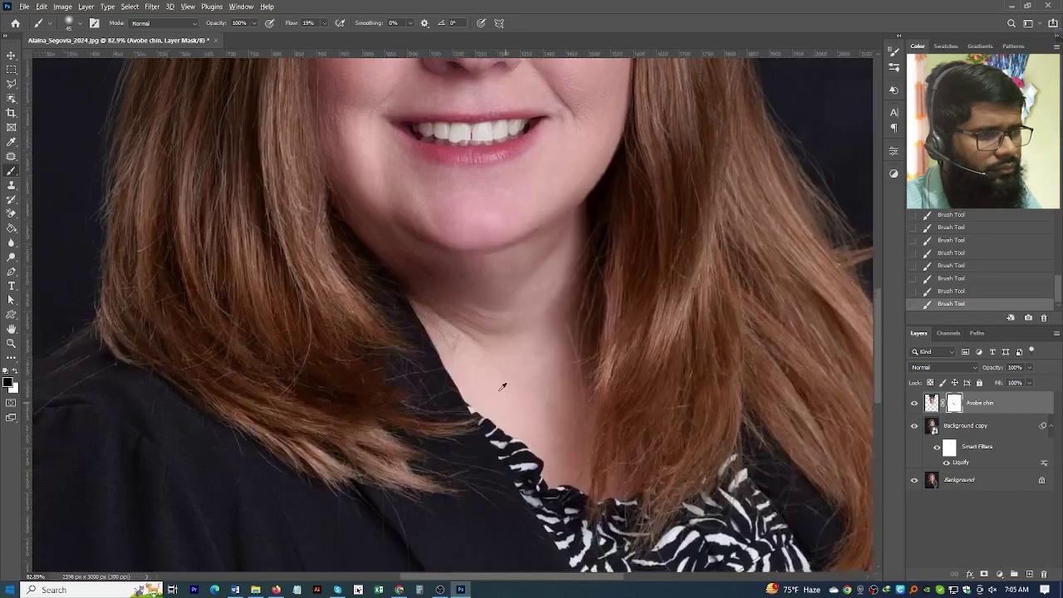
scroll(504, 385, down, 1)
Zoom and pan around the whole face to review the chin and neck blend.
drag(510, 300, 494, 373)
scroll(499, 391, up, 1)
scroll(511, 413, up, 2)
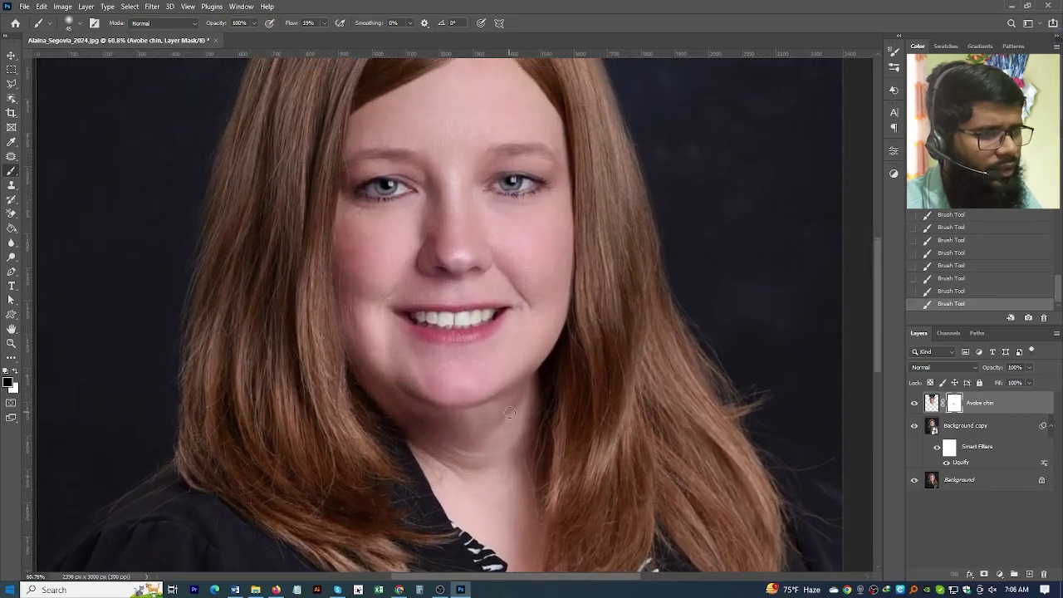
scroll(433, 413, up, 2)
scroll(456, 471, down, 2)
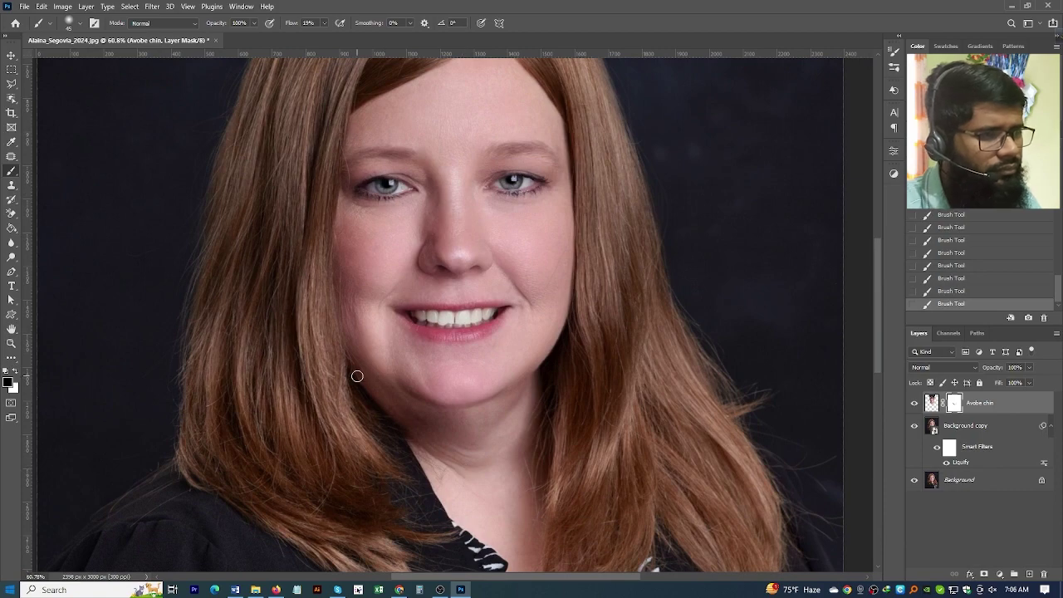
scroll(501, 308, up, 1)
scroll(432, 333, up, 2)
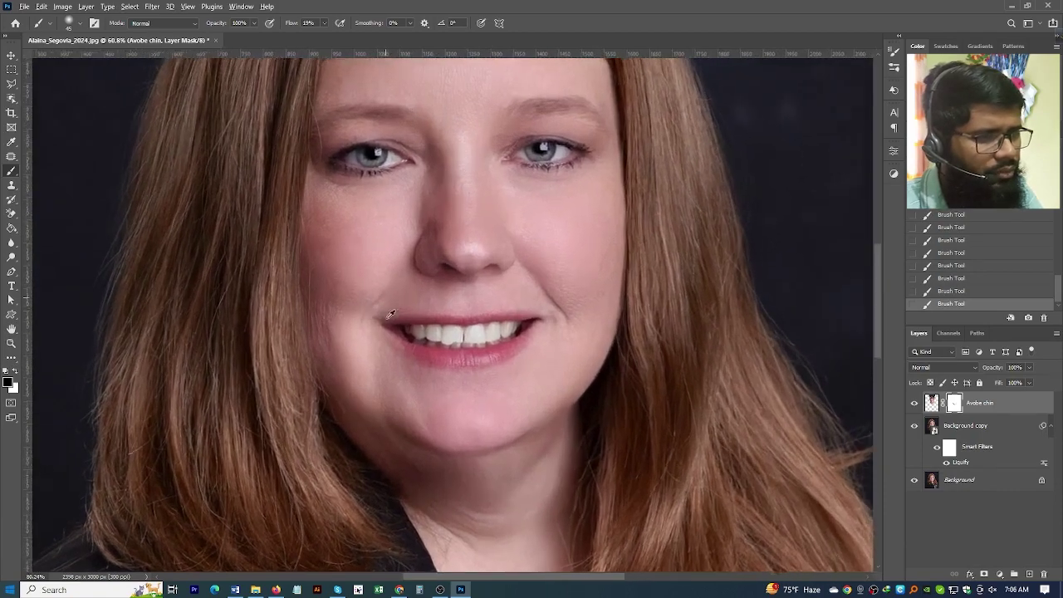
scroll(485, 424, down, 1)
drag(485, 424, 456, 332)
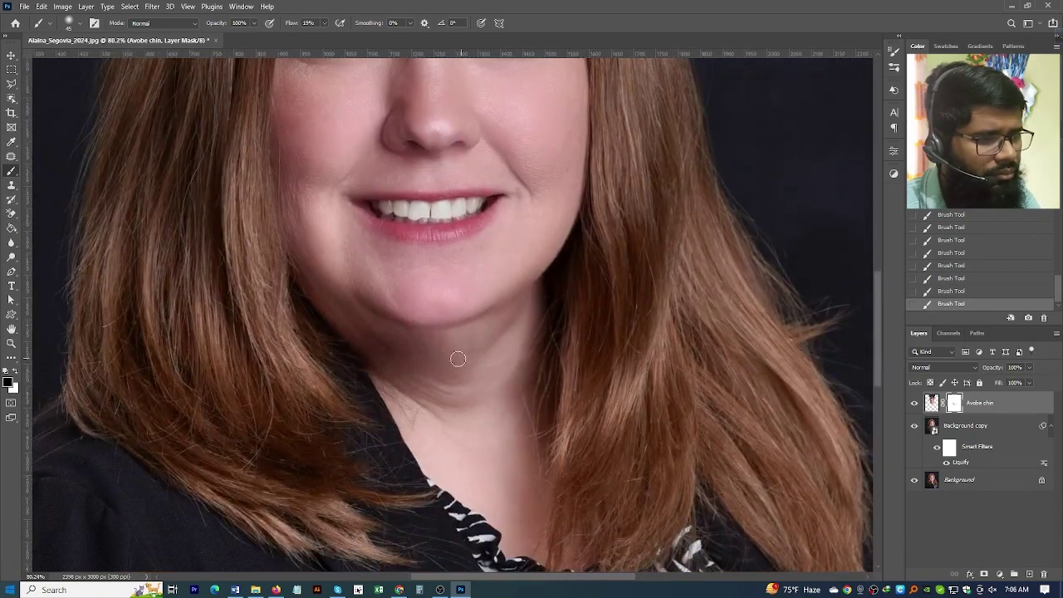
scroll(458, 359, up, 1)
scroll(455, 362, up, 2)
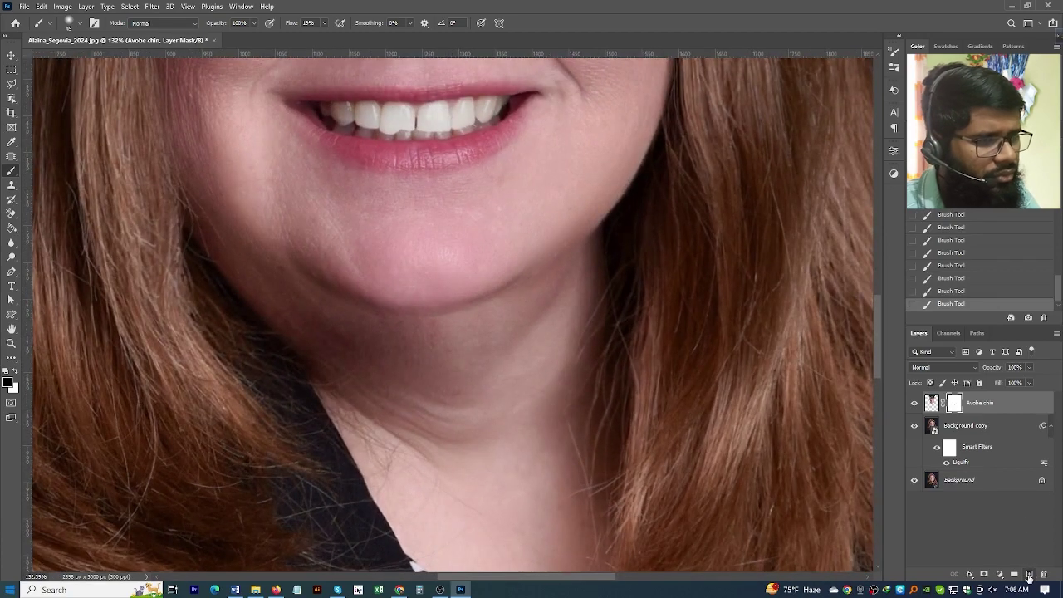
Add an empty Layer 1 above Avobe chin and select the Clone Stamp tool.
click(1030, 575)
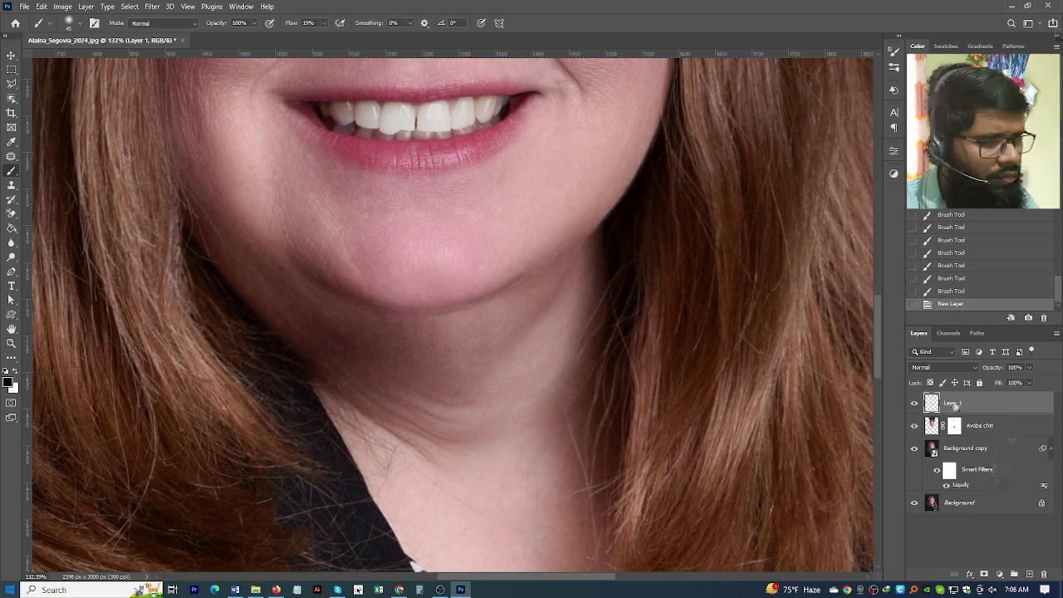
key(s)
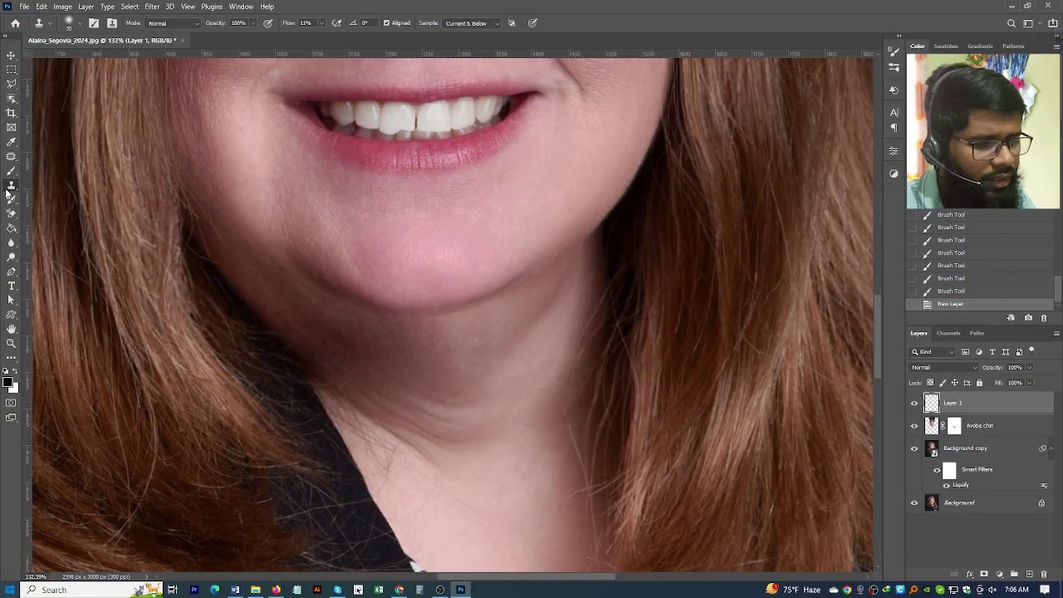
scroll(442, 425, up, 2)
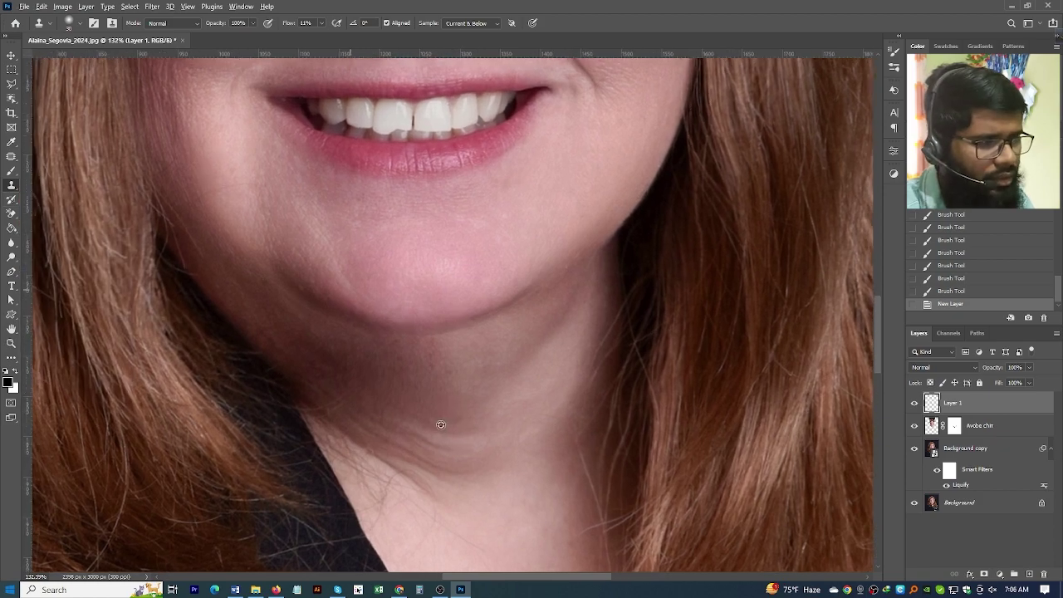
scroll(441, 424, up, 3)
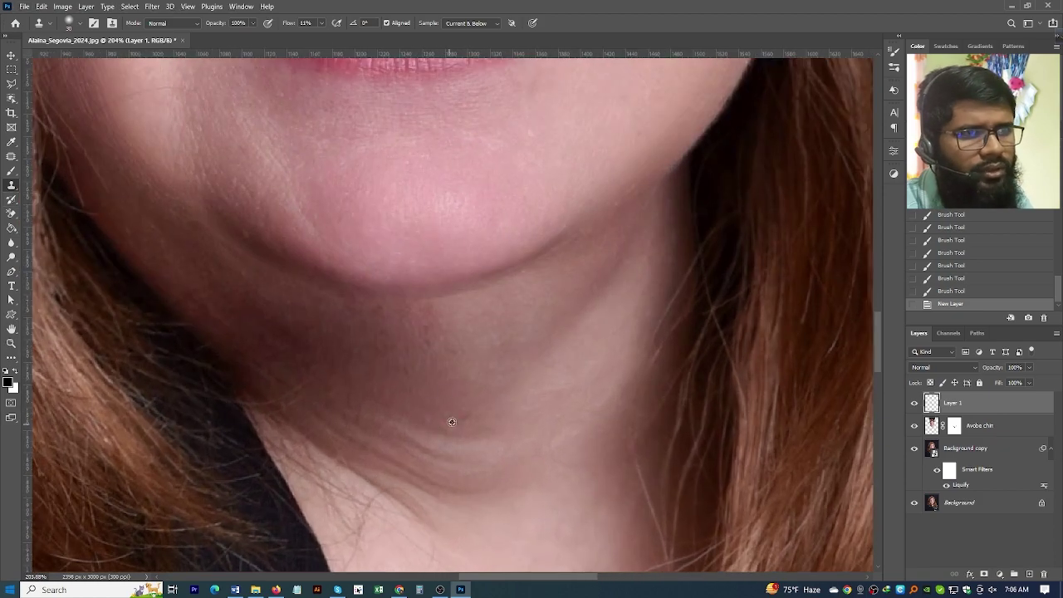
Clone clean neck skin at 20% flow over the neck creases, resampling several times.
click(446, 376)
click(441, 351)
click(432, 374)
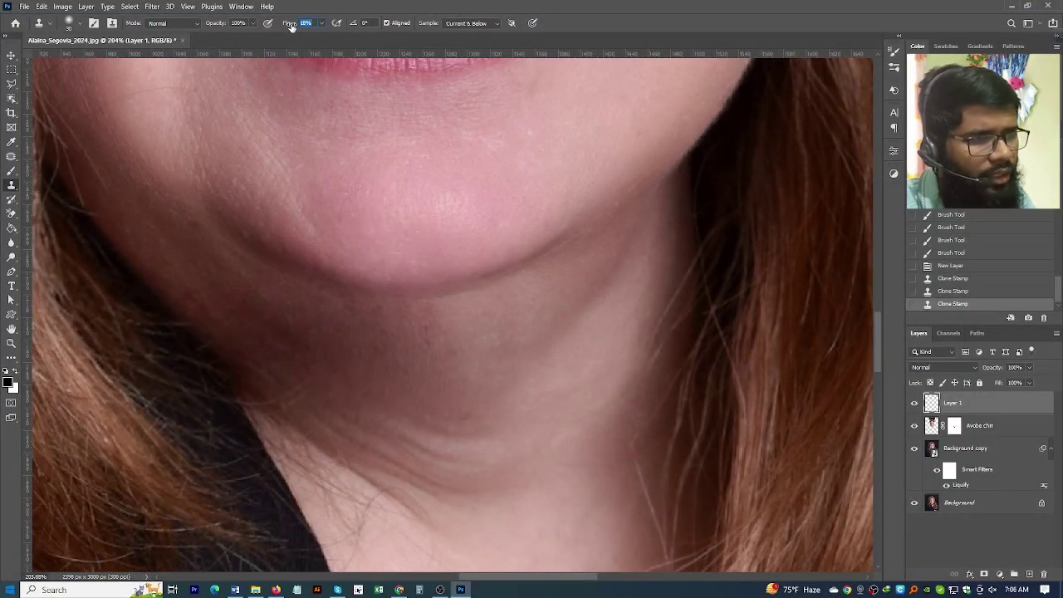
text(20)
alt+click(446, 401)
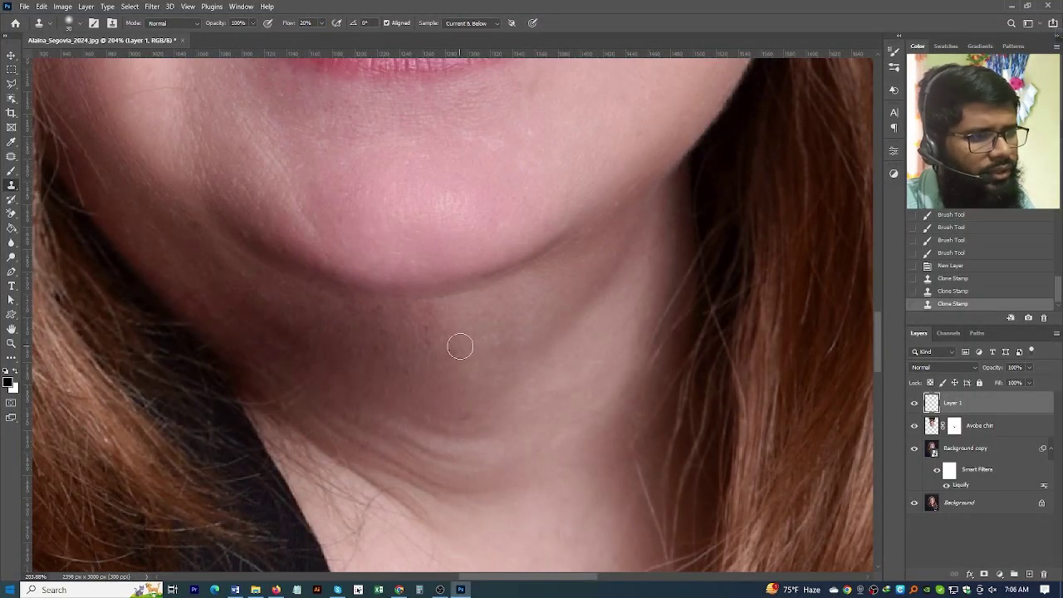
click(460, 346)
click(443, 368)
click(427, 349)
click(424, 326)
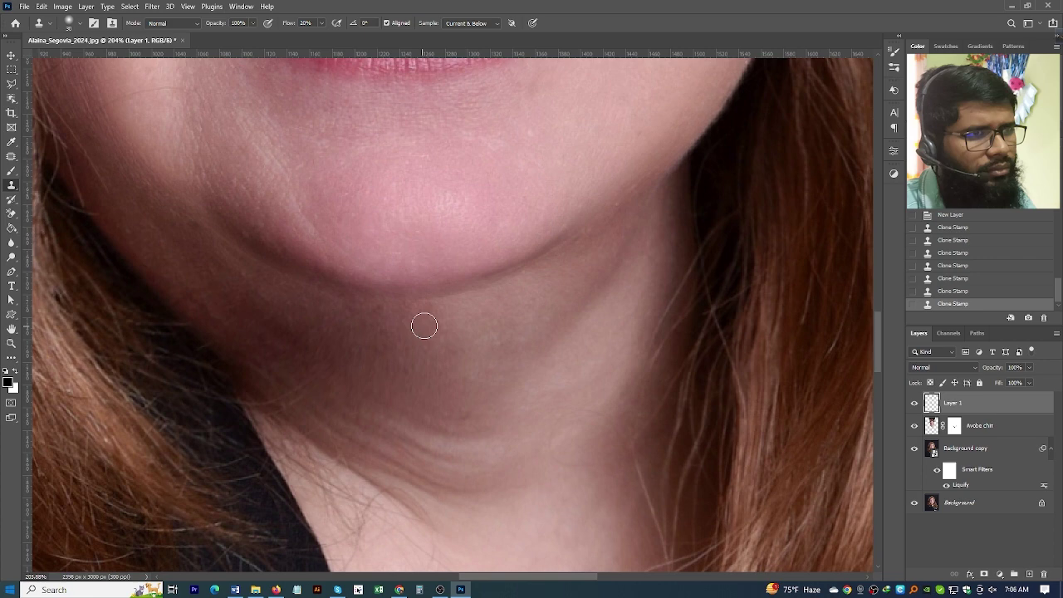
alt+click(377, 388)
click(351, 391)
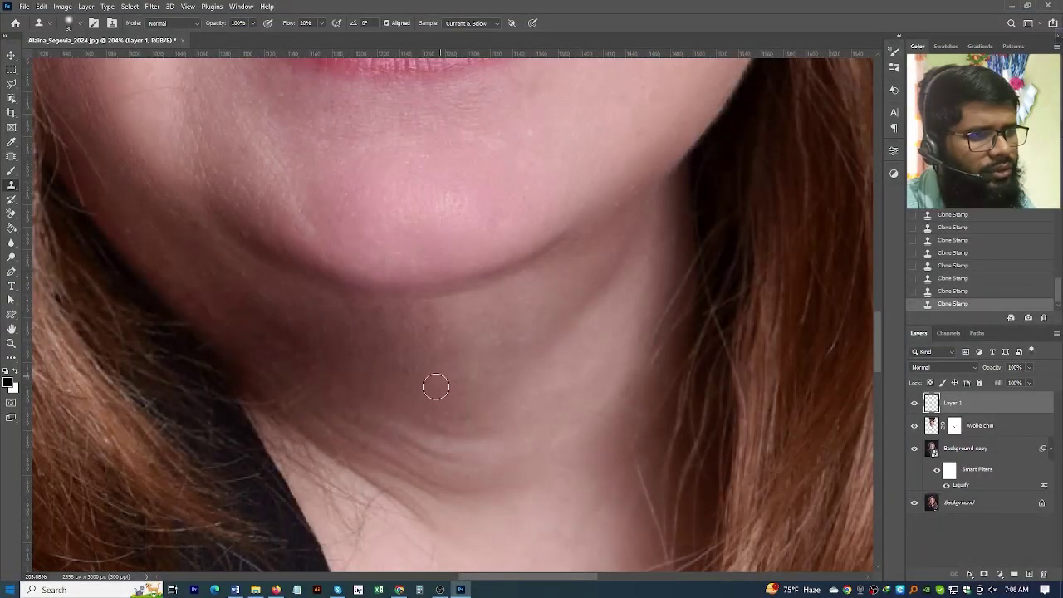
alt+click(408, 379)
click(396, 352)
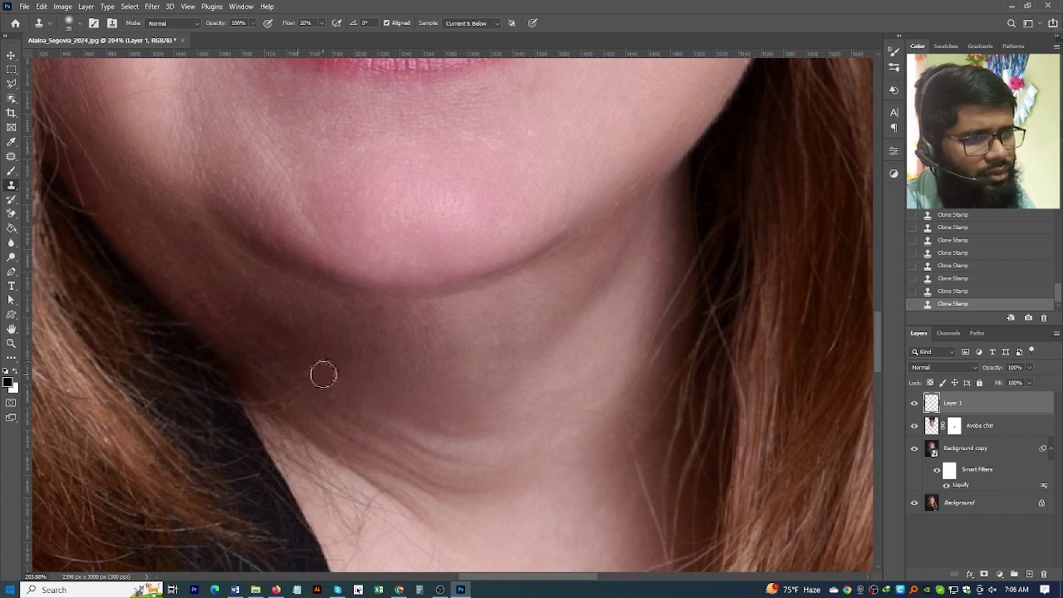
Clone smooth skin along the left jawline, undoing and redoing strokes to compare.
drag(248, 284, 230, 267)
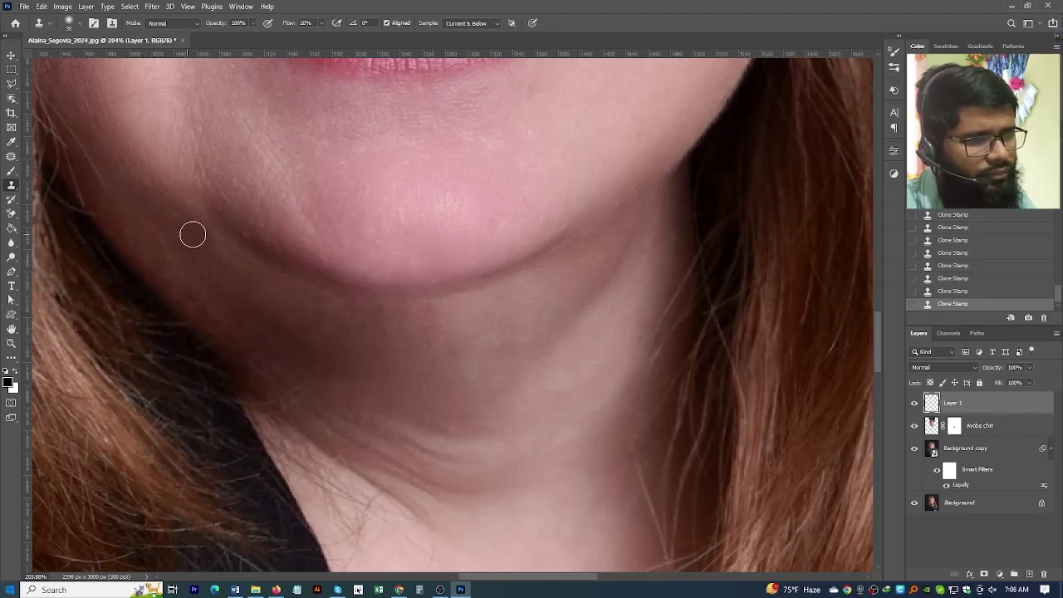
drag(224, 250, 233, 274)
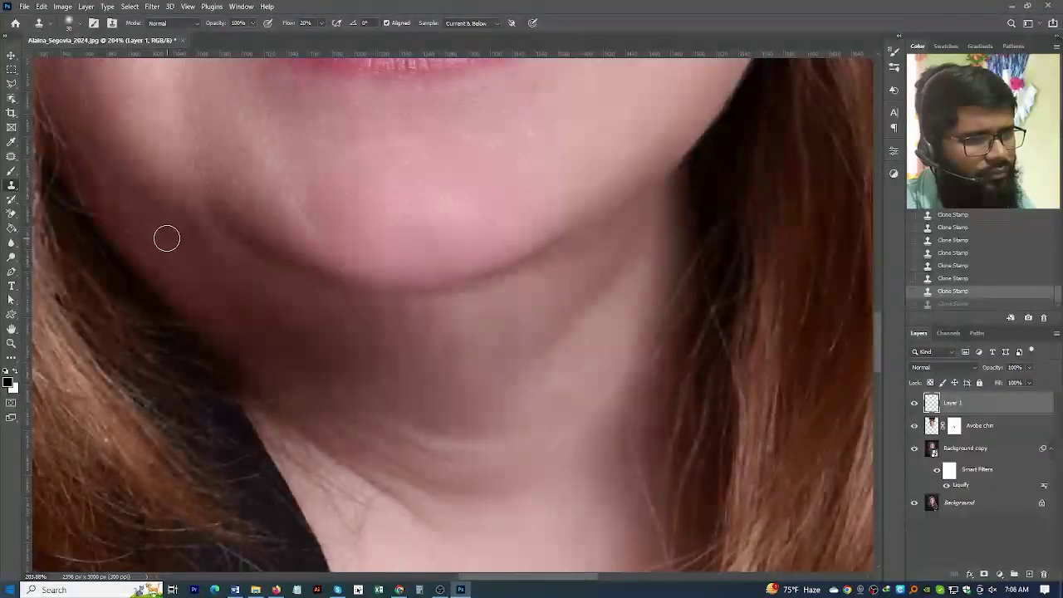
drag(166, 238, 142, 229)
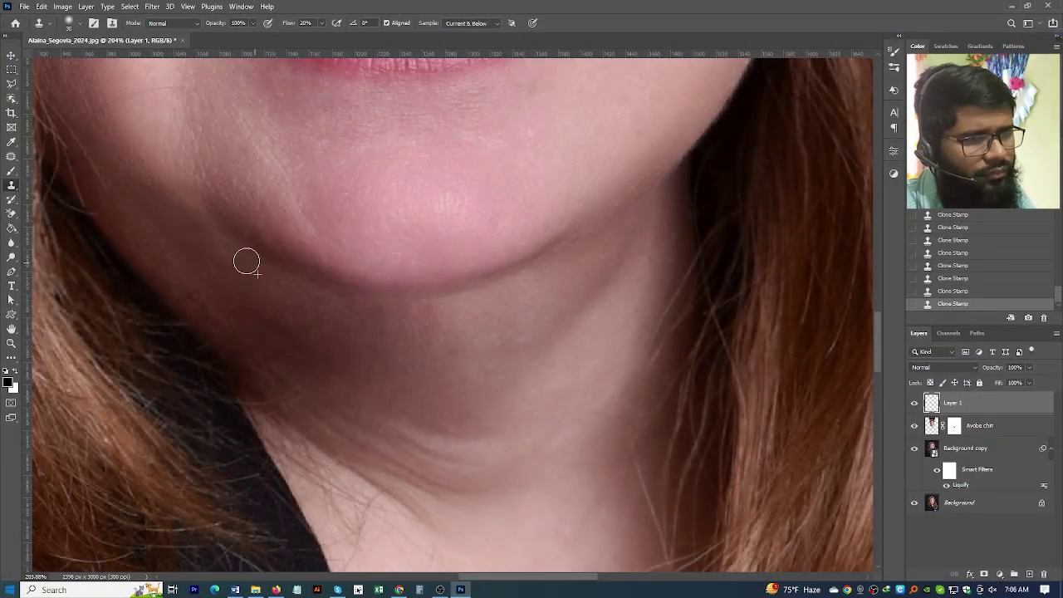
key(ctrl+z)
key(ctrl+z)
key(ctrl+z)
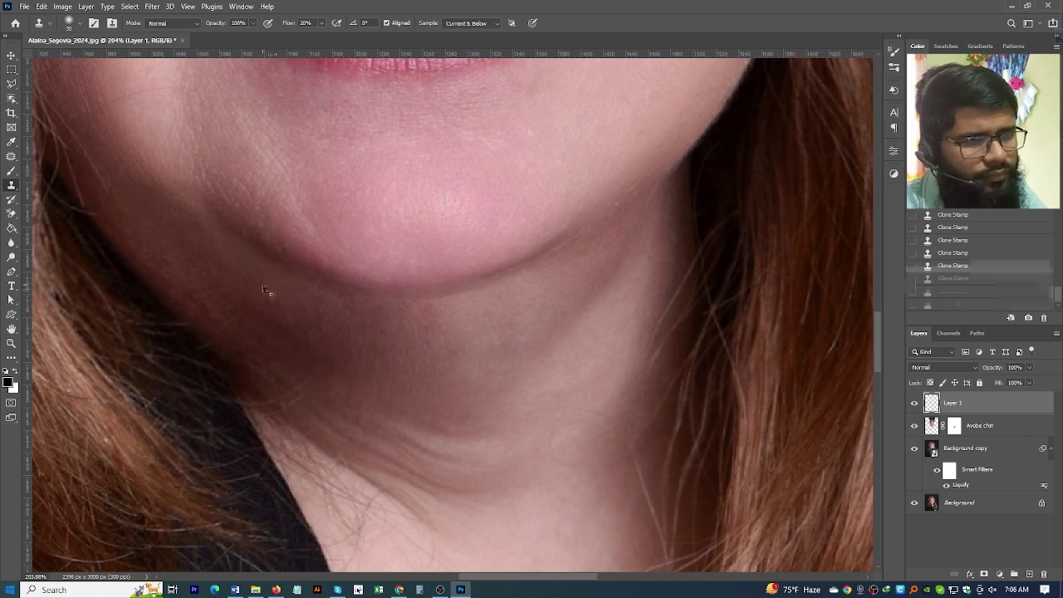
key(ctrl+z)
key(ctrl+z)
key(ctrl+z)
key(ctrl+shift+z)
key(ctrl+shift+z)
key(ctrl+shift+z)
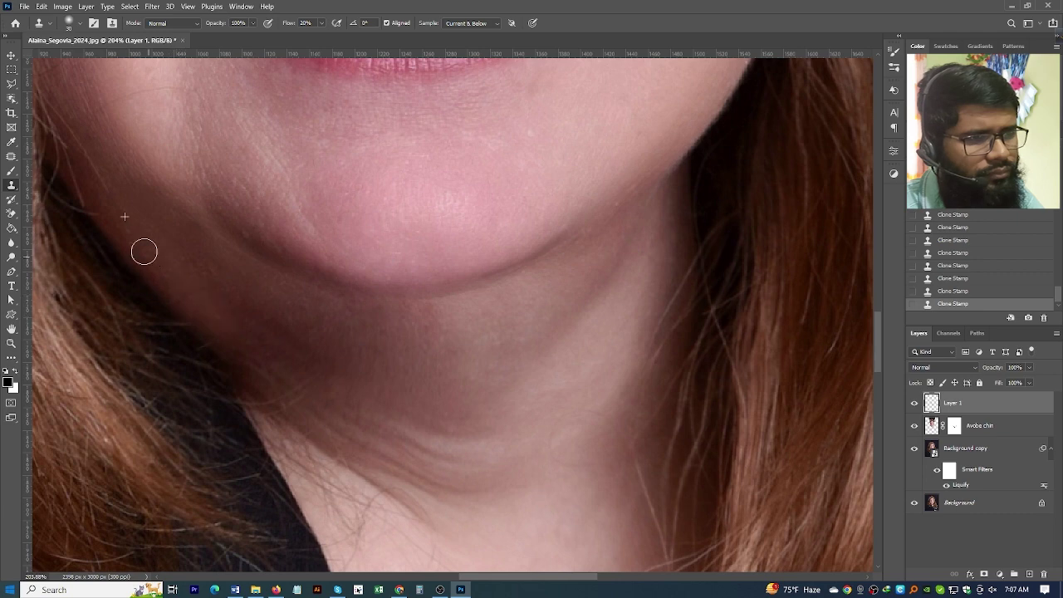
key(ctrl+z)
key(ctrl+shift+z)
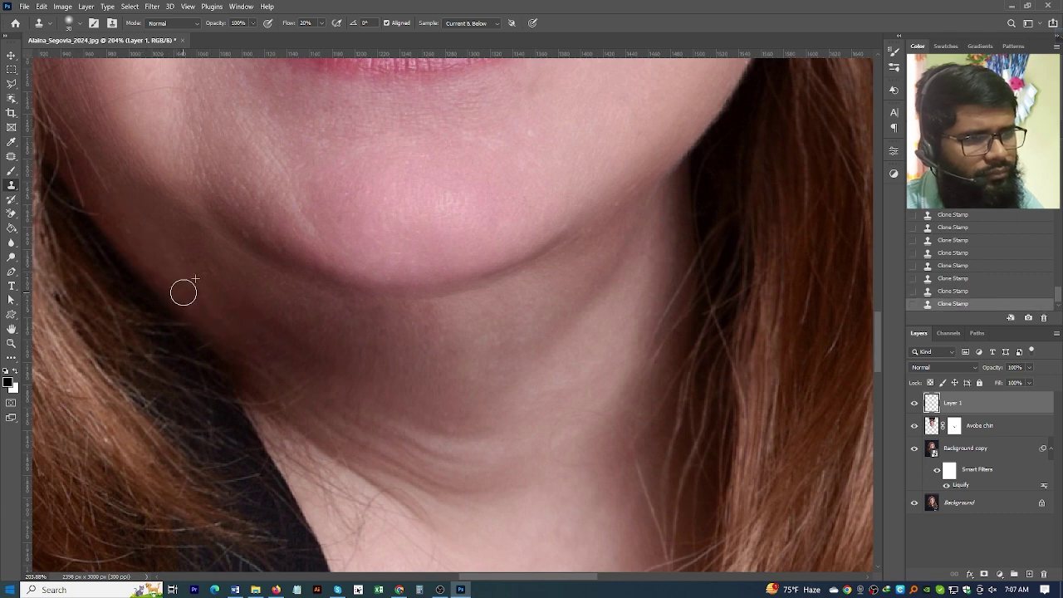
key(ctrl+z)
key(ctrl+z)
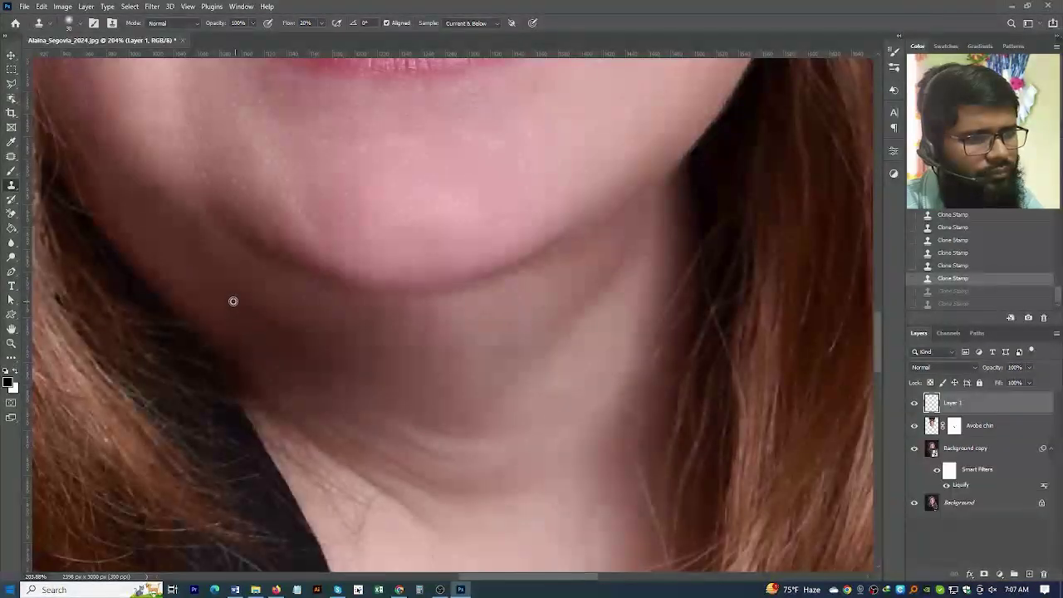
key(ctrl+shift+z)
key(ctrl+shift+z)
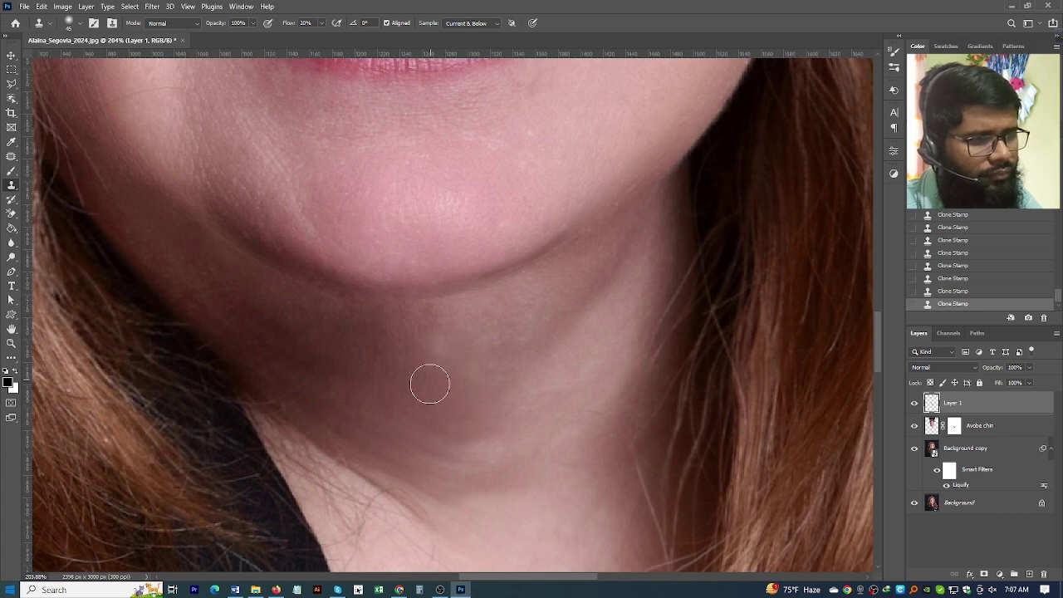
Clone smoother skin down the neck below the chin, comparing before and after the strokes.
mouse_move(458, 392)
mouse_down()
mouse_move(460, 403)
mouse_move(436, 420)
mouse_move(487, 475)
mouse_move(517, 470)
mouse_up()
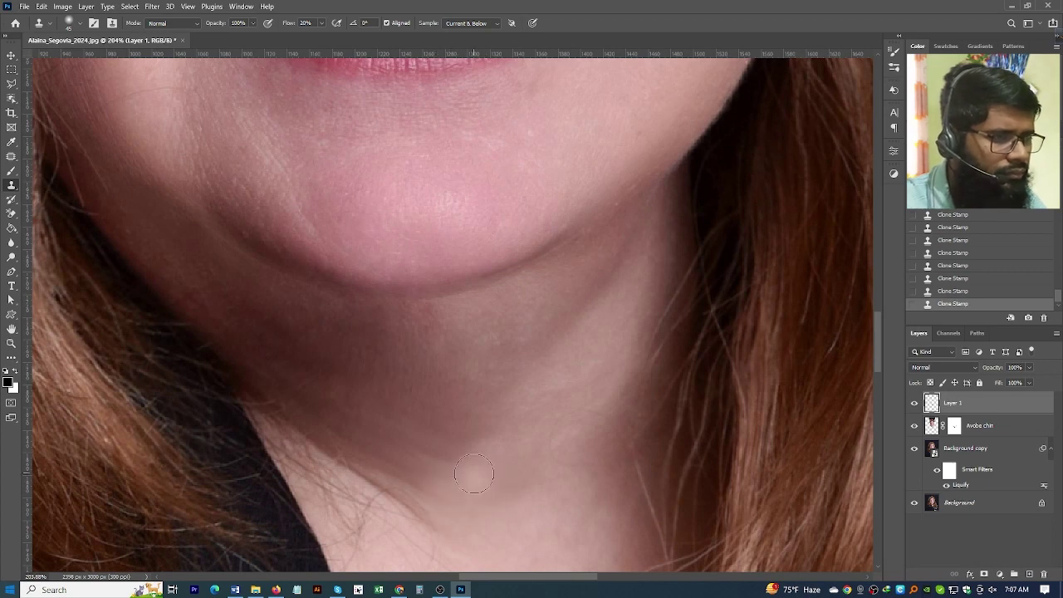
drag(473, 475, 508, 429)
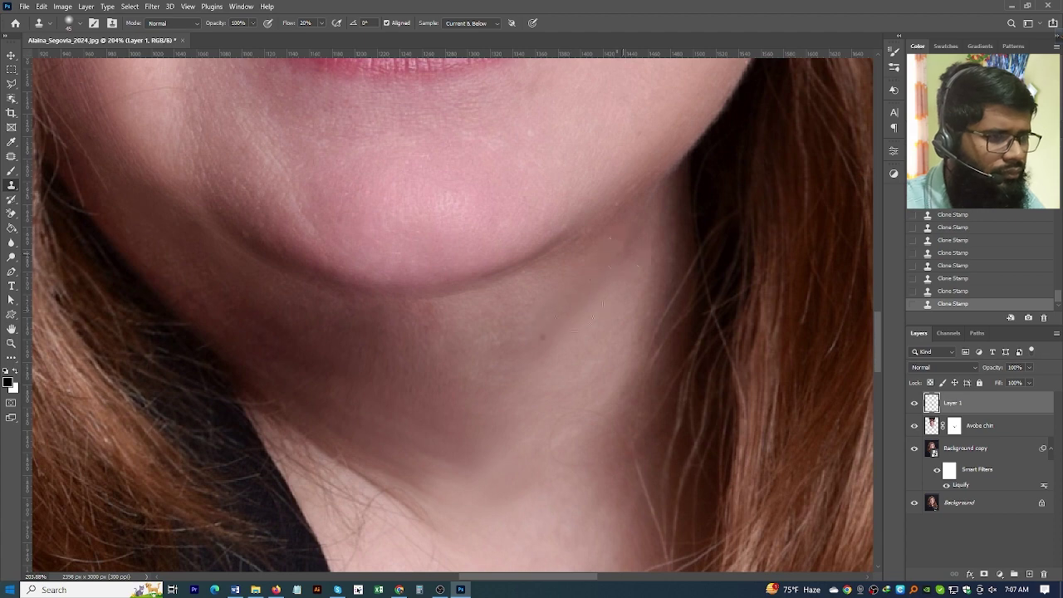
key(ctrl+z)
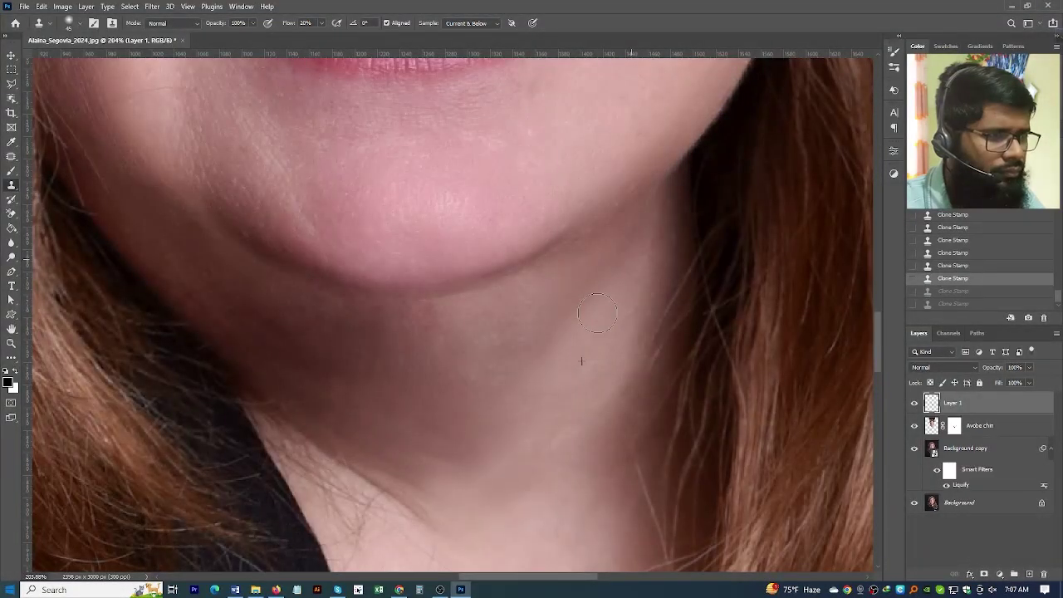
key(ctrl+shift+z)
key(ctrl+shift+z)
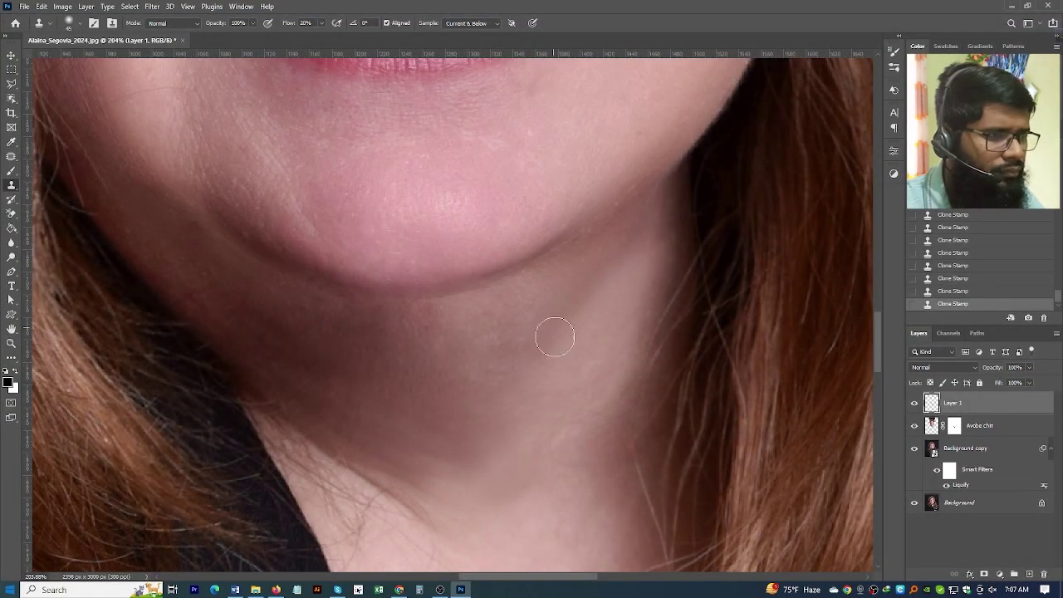
key(ctrl+alt+z)
key(ctrl+alt+z)
key(ctrl+shift+z)
key(ctrl+shift+z)
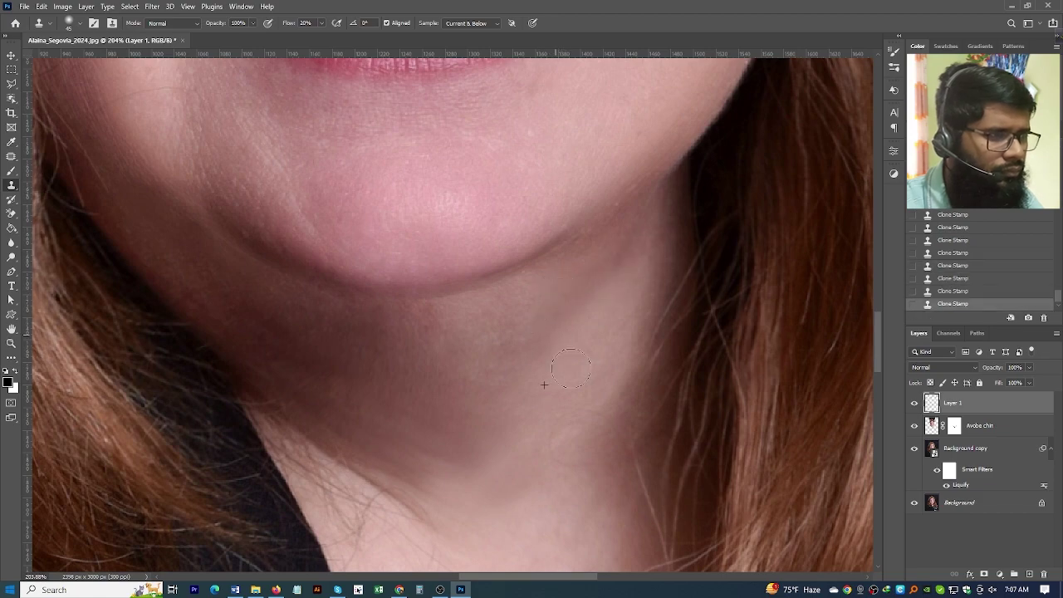
Compare the neck retouch by undoing and reapplying the last two clone strokes.
scroll(568, 432, down, 1)
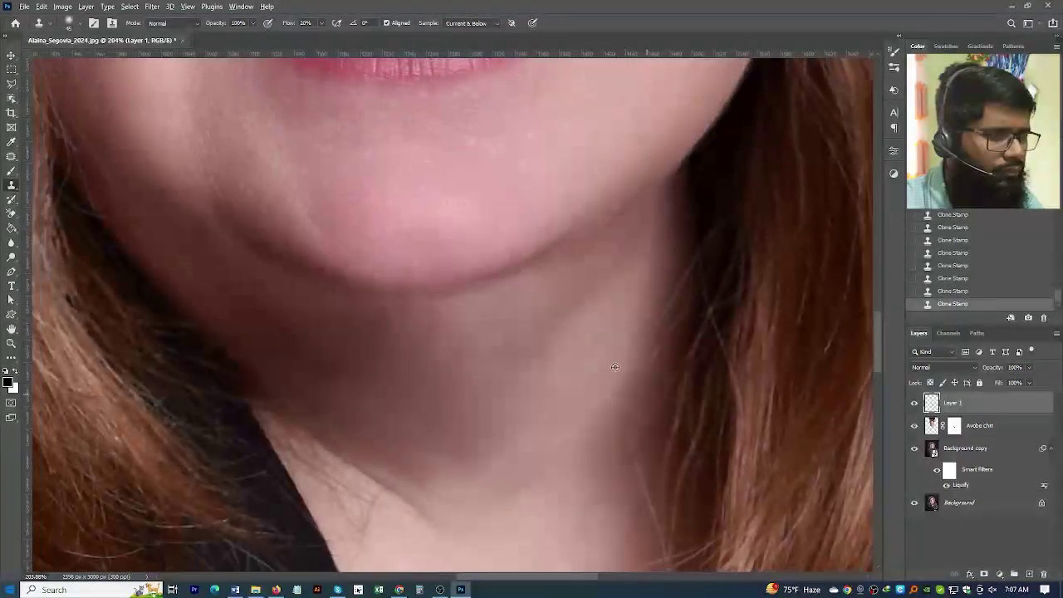
scroll(568, 431, down, 2)
scroll(567, 431, down, 2)
scroll(499, 490, up, 2)
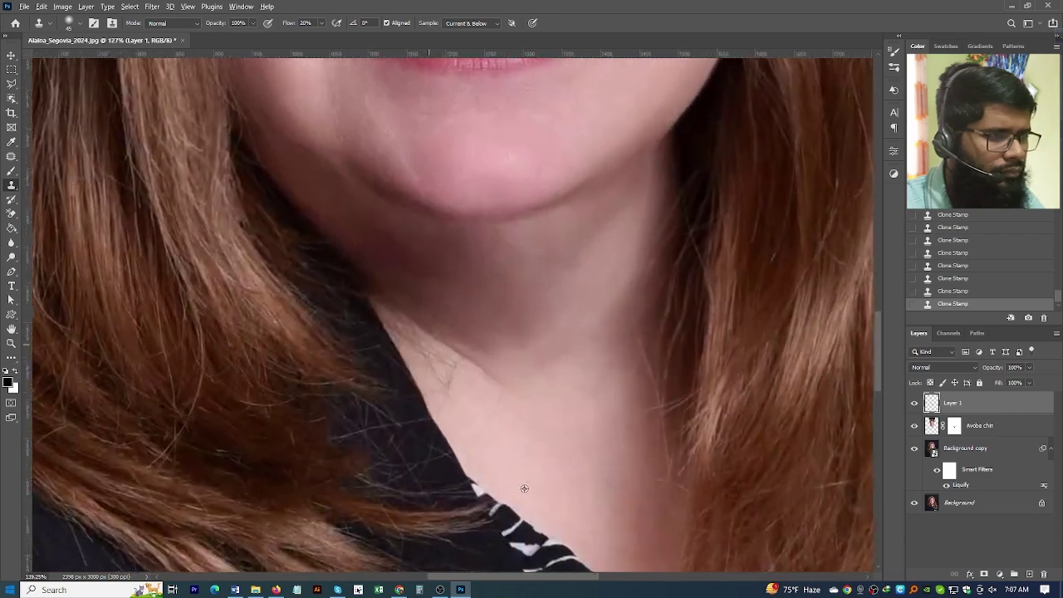
scroll(535, 353, up, 2)
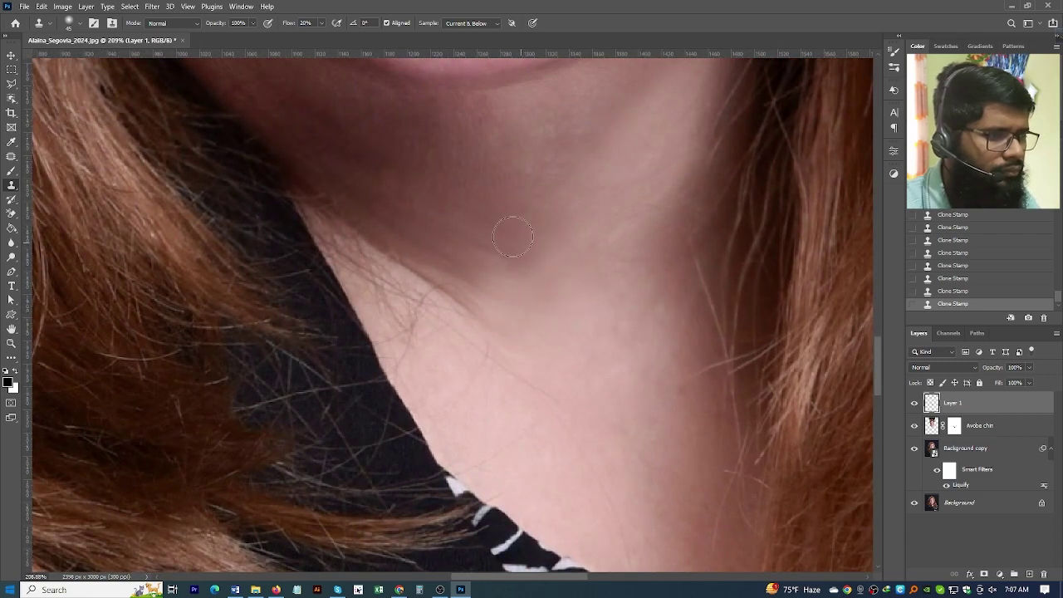
key(ctrl+z)
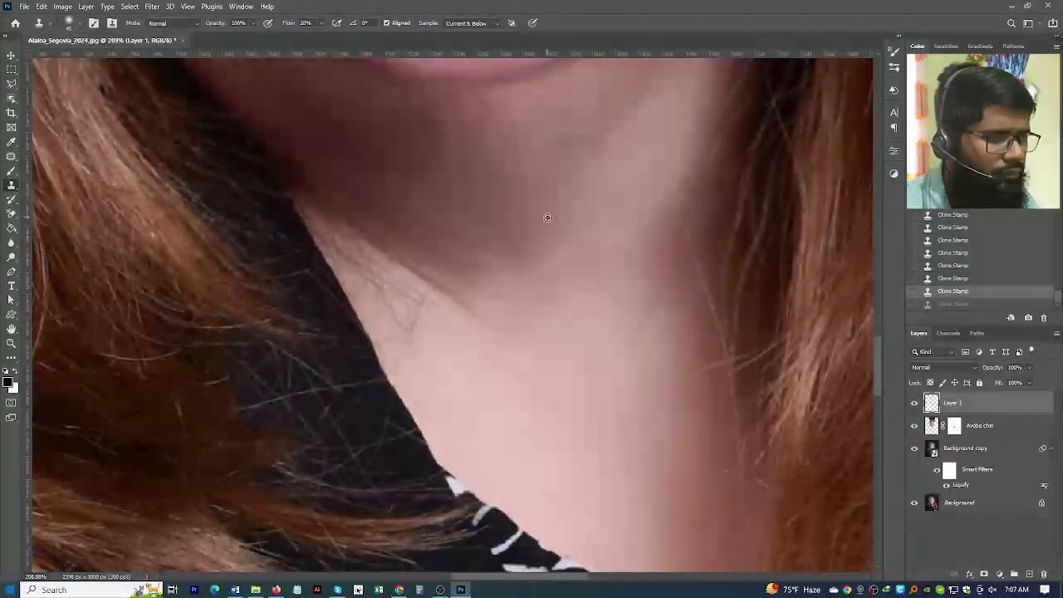
scroll(471, 258, down, 4)
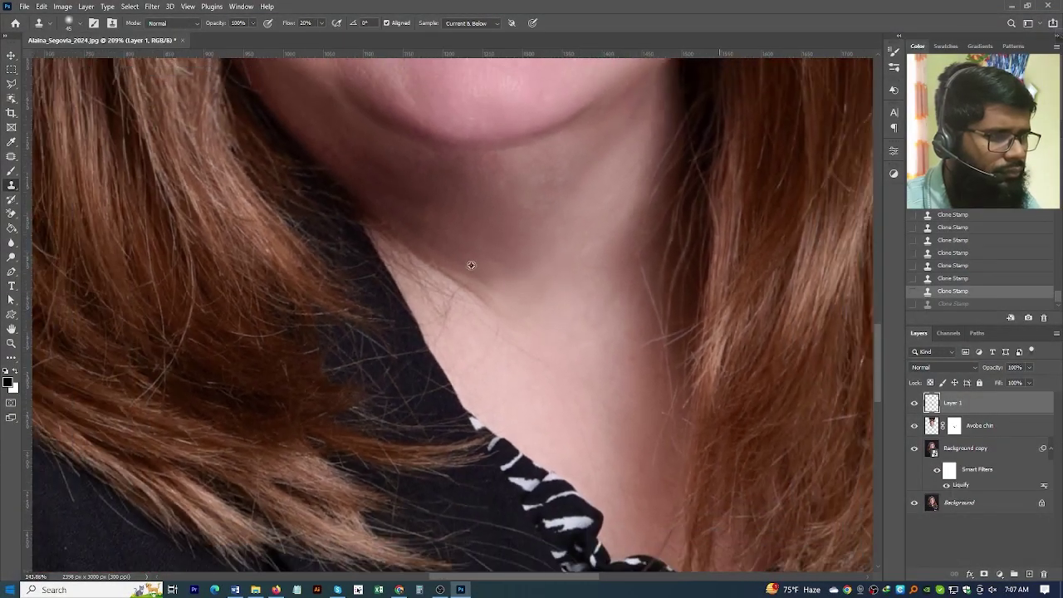
key(ctrl+shift+z)
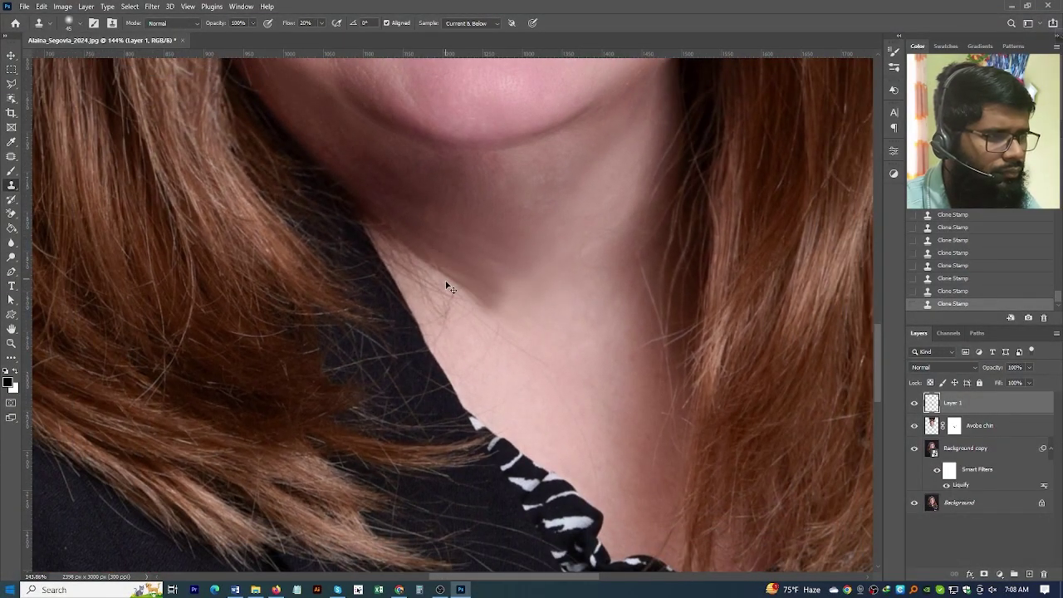
key(ctrl+z)
key(ctrl+z)
key(ctrl+shift+z)
key(ctrl+shift+z)
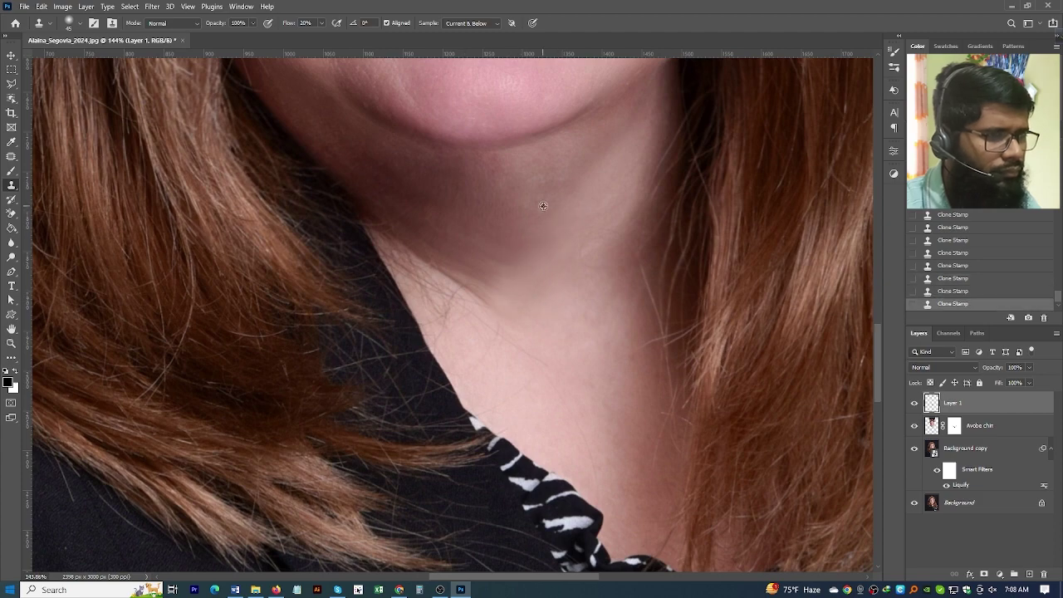
Frame the lips and neck together and raise the Clone Stamp flow to 64%.
scroll(489, 309, down, 2)
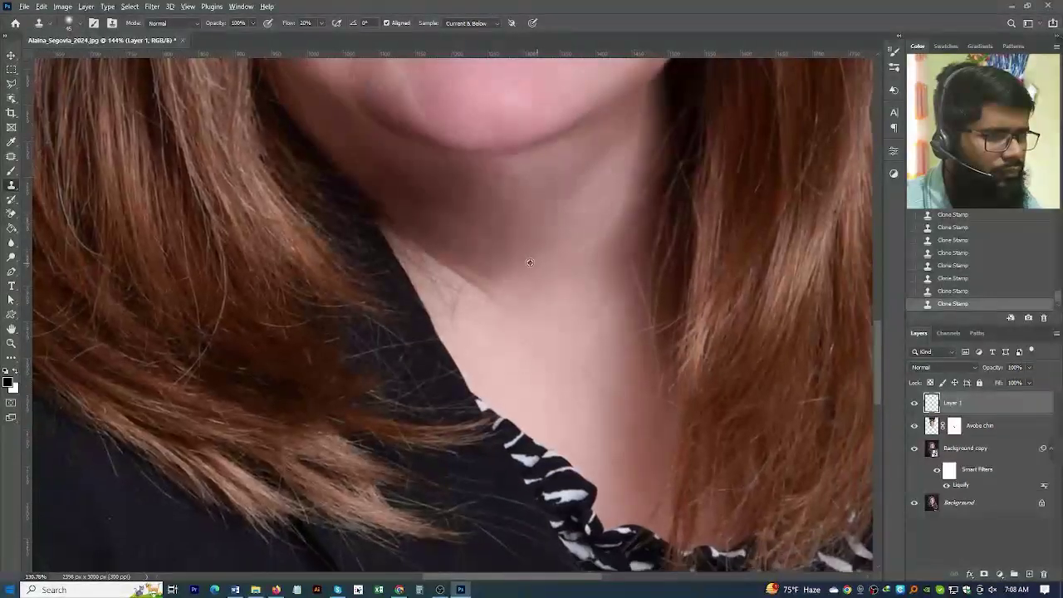
mouse_move(536, 221)
mouse_down()
mouse_move(465, 301)
mouse_move(537, 361)
mouse_up()
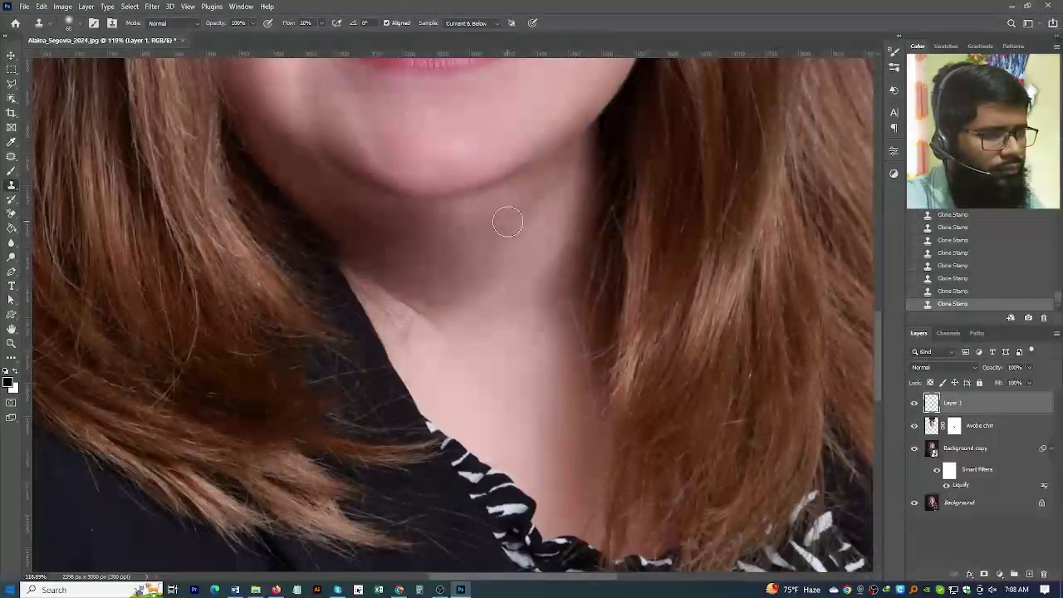
scroll(498, 303, down, 3)
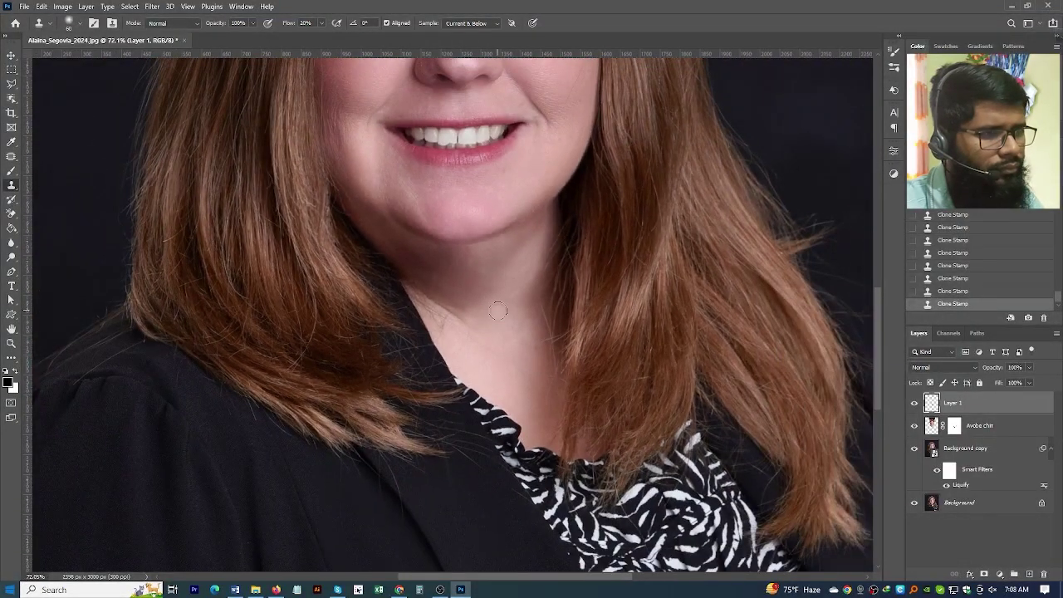
scroll(498, 309, down, 2)
scroll(500, 359, up, 2)
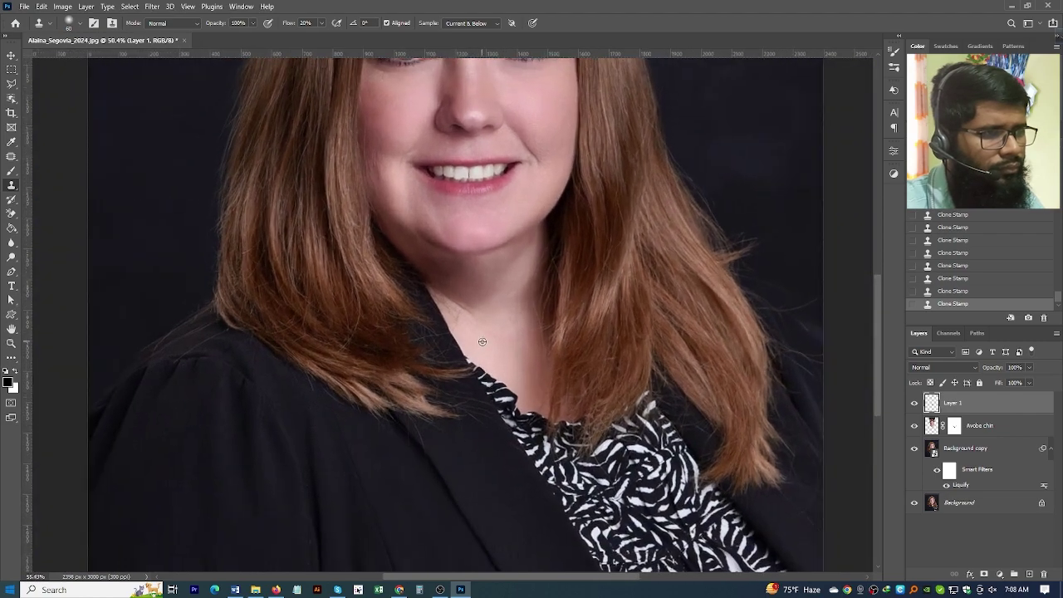
scroll(476, 342, up, 1)
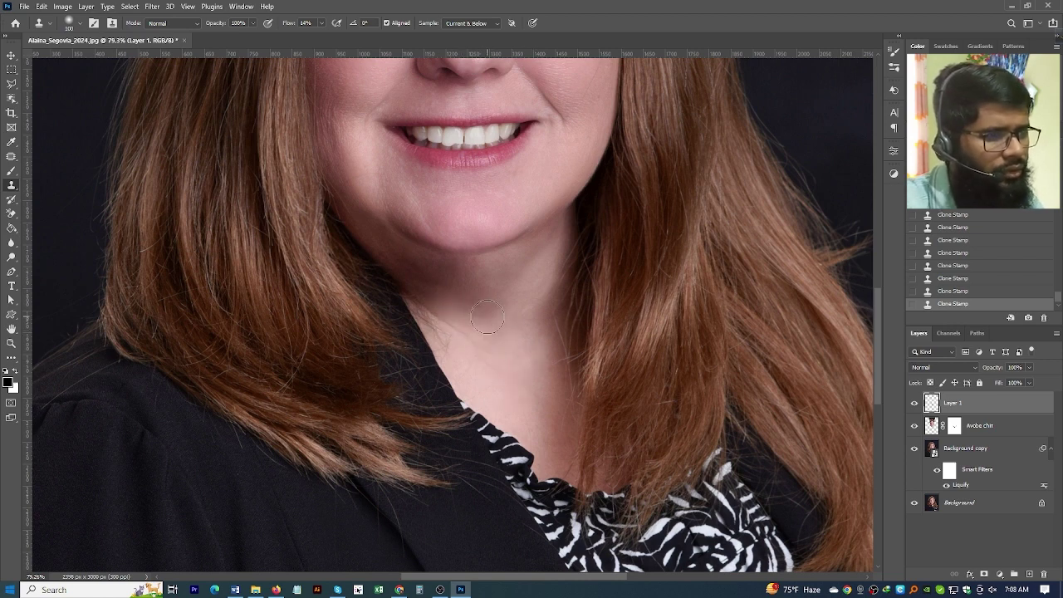
Undo and restore the last neck clone stroke, then center the view on the chin.
key(ctrl+z)
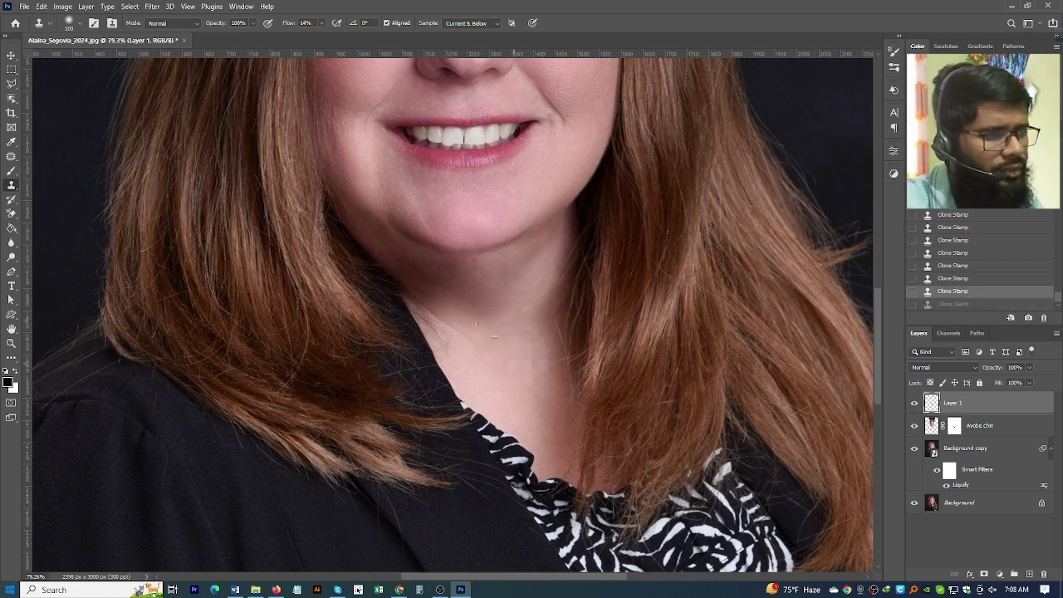
click(482, 322)
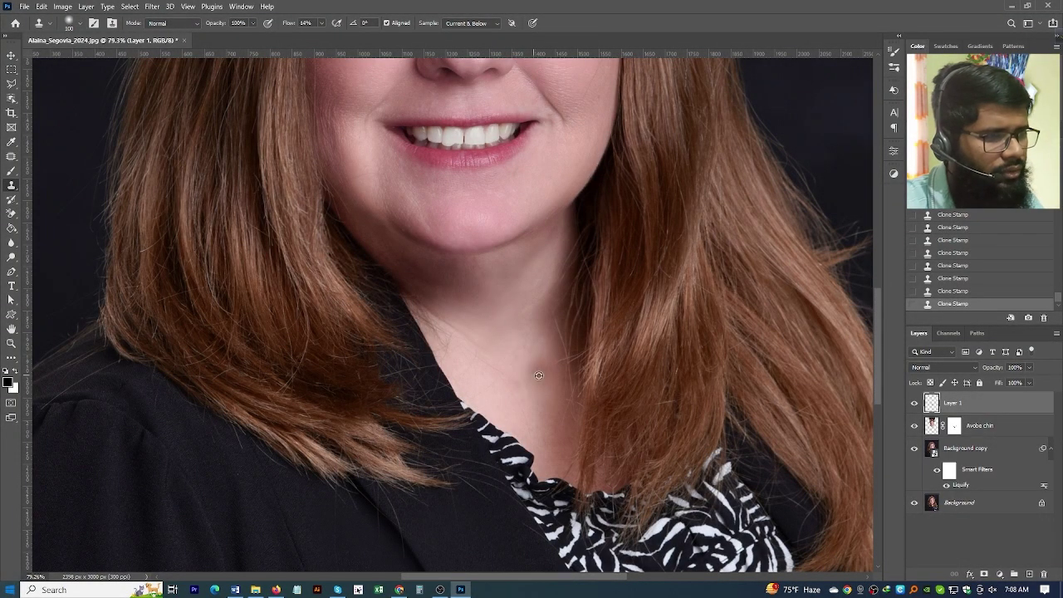
scroll(480, 291, down, 1)
drag(427, 285, 489, 357)
scroll(473, 340, up, 2)
scroll(472, 340, up, 2)
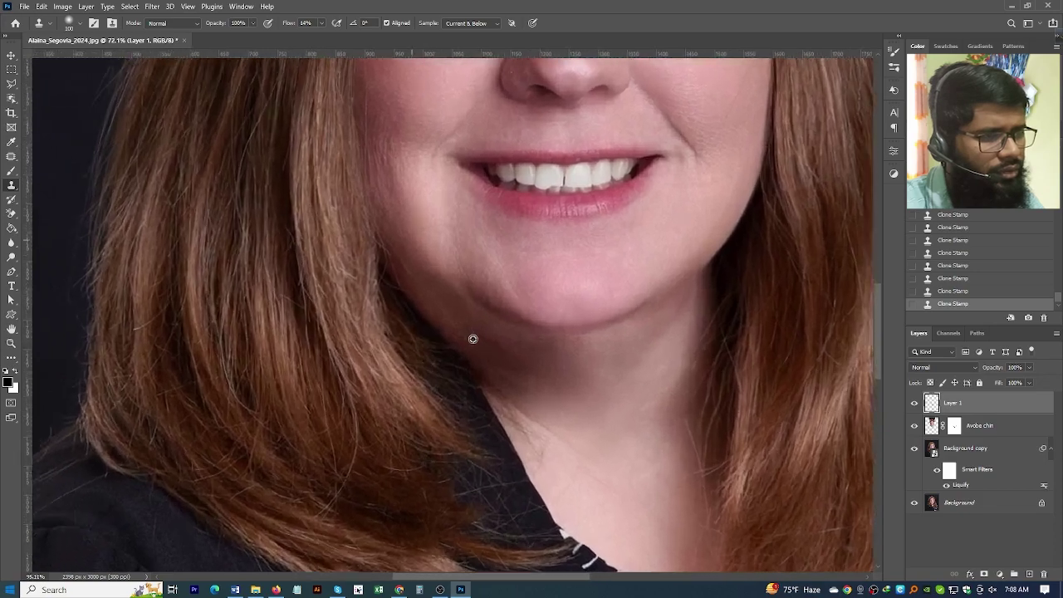
scroll(473, 340, up, 1)
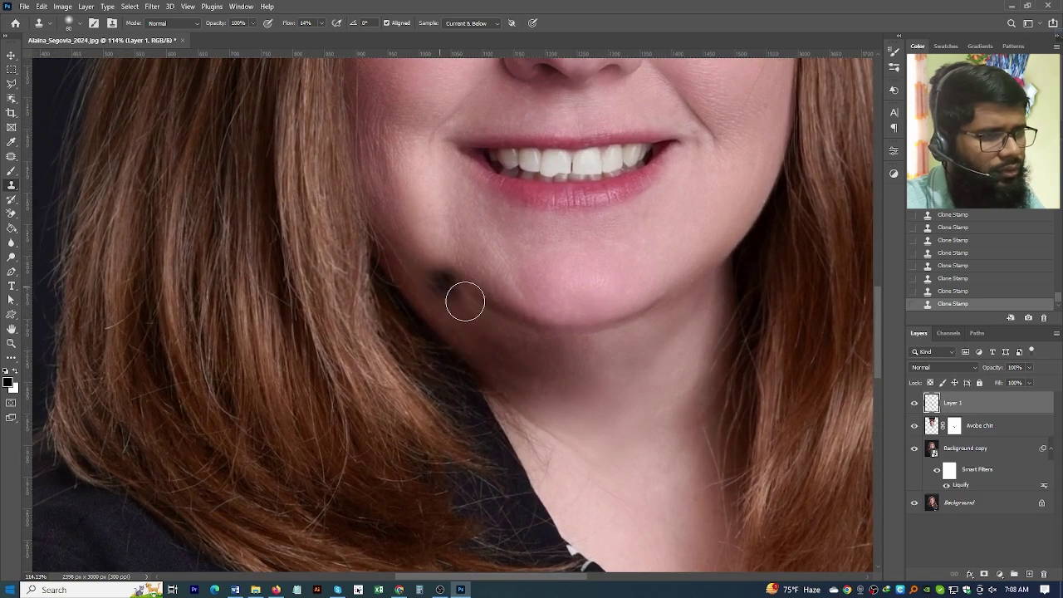
scroll(510, 430, down, 1)
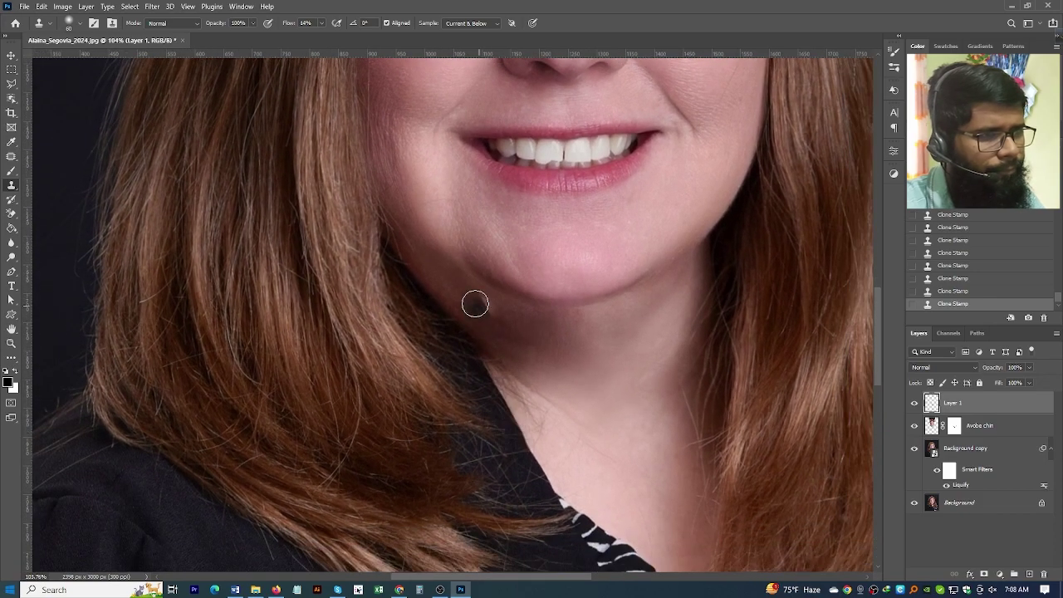
Clone fresh skin onto the left chin edge, comparing strokes with undo and redo.
mouse_move(453, 267)
mouse_down()
mouse_move(456, 289)
mouse_move(448, 275)
mouse_move(441, 292)
mouse_move(456, 282)
mouse_up()
alt+click(401, 219)
alt+click(445, 307)
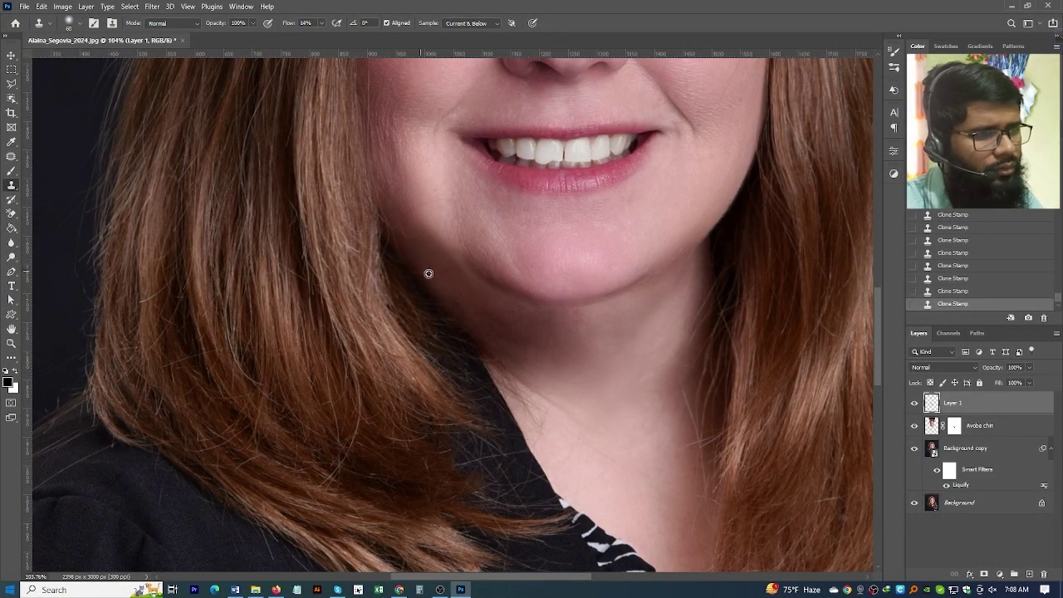
alt+scroll(441, 299, down, 1)
alt+scroll(443, 304, down, 2)
key(ctrl+z)
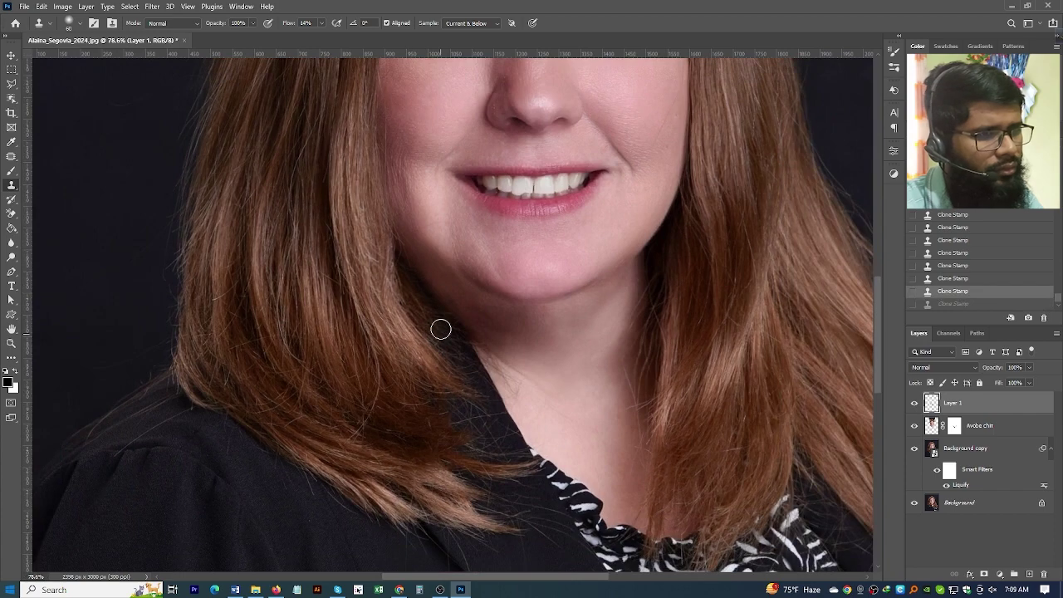
key(ctrl+shift+z)
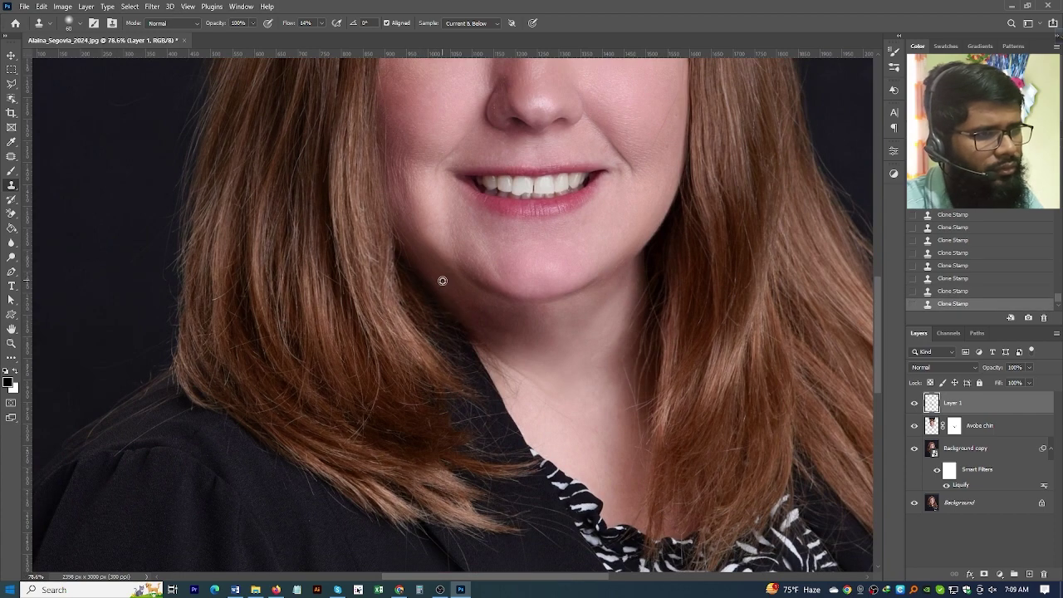
key(ctrl+z)
key(ctrl+z)
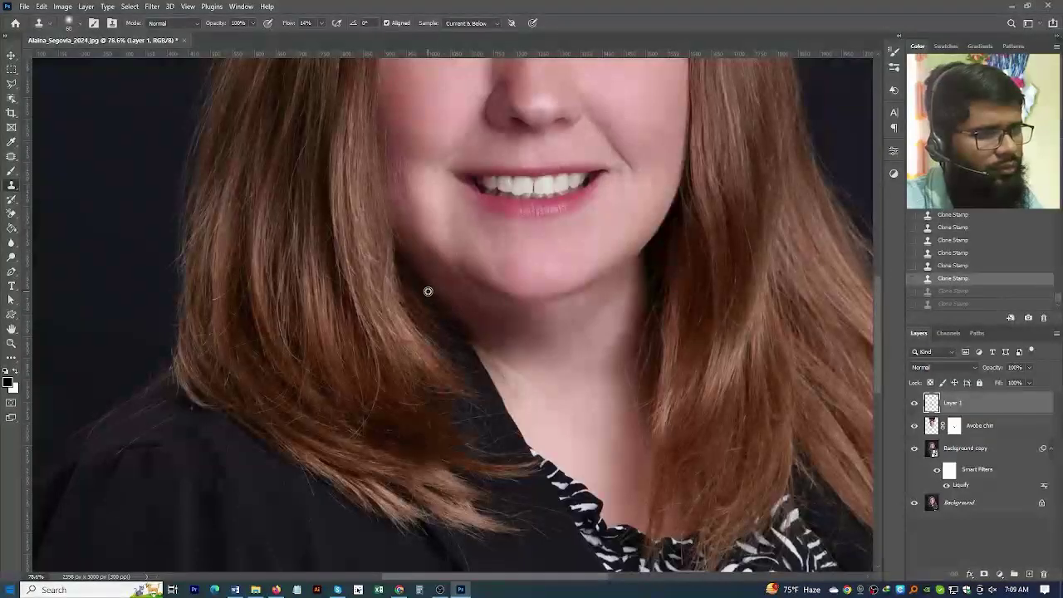
key(ctrl+shift+z)
key(ctrl+shift+z)
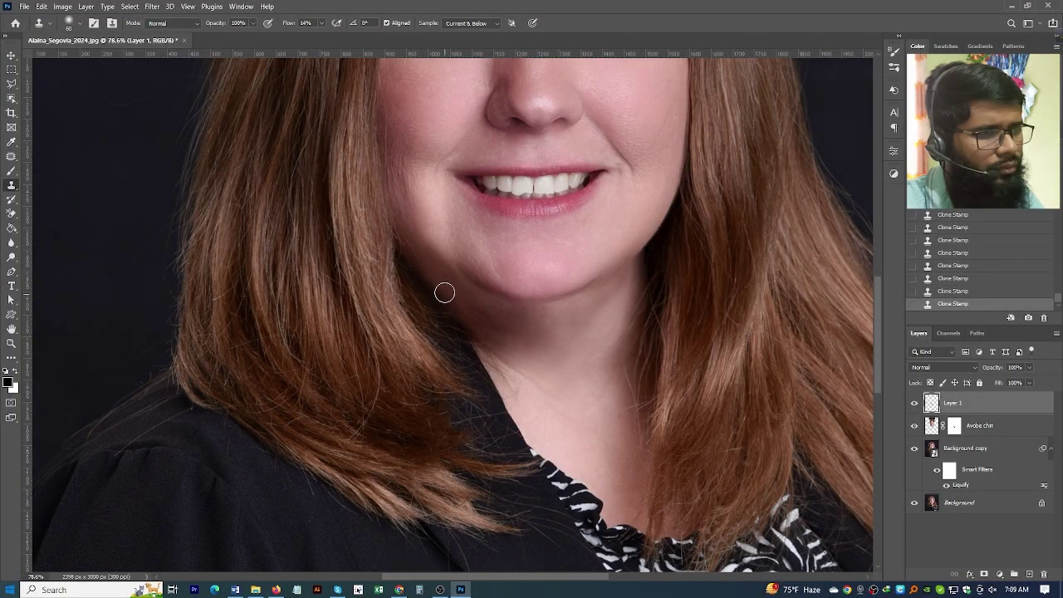
key(ctrl+z)
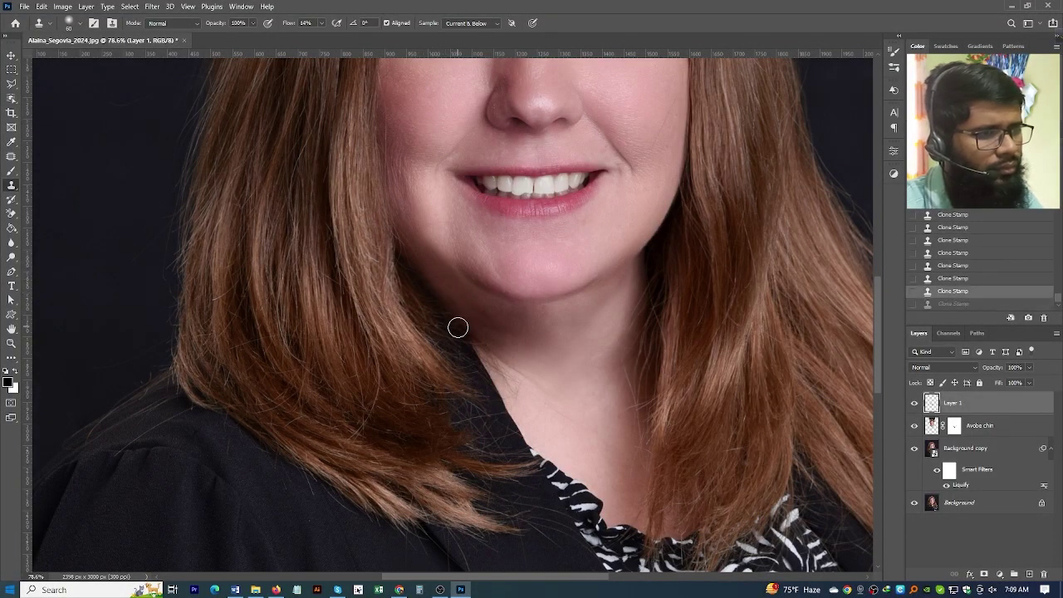
key(ctrl+shift+z)
Toggle Layer 1's visibility to compare against the original and re-clone the chin edge.
scroll(496, 330, down, 2)
scroll(507, 349, down, 2)
scroll(521, 365, down, 1)
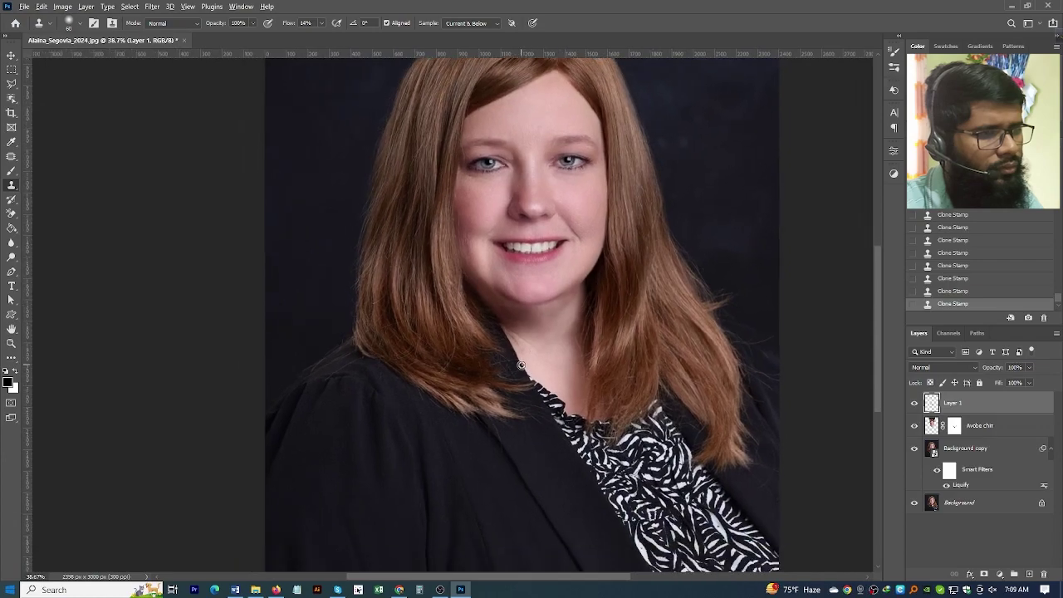
scroll(521, 366, up, 3)
click(914, 404)
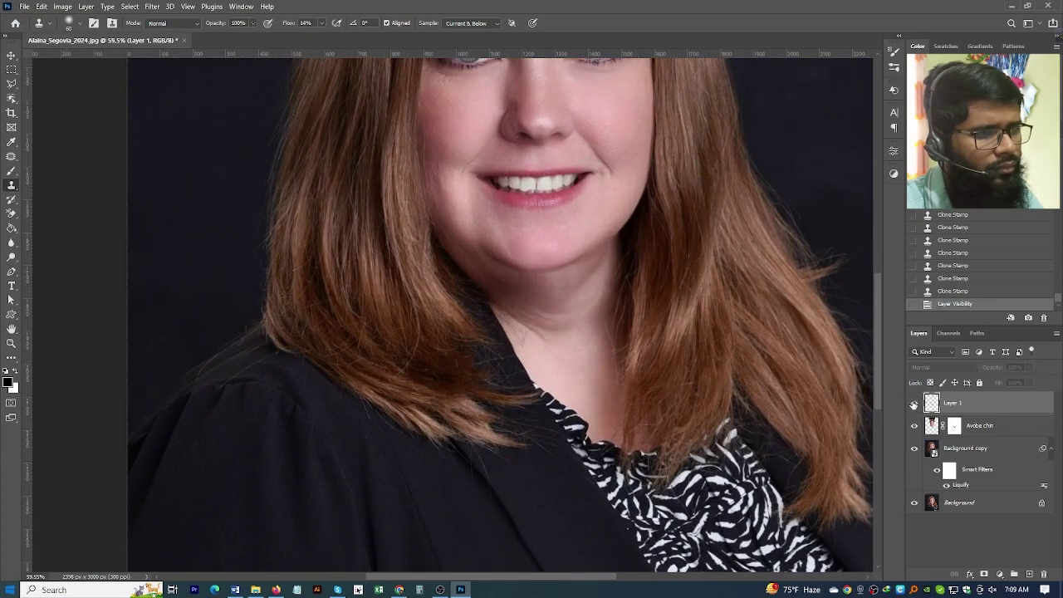
click(913, 404)
scroll(466, 295, up, 2)
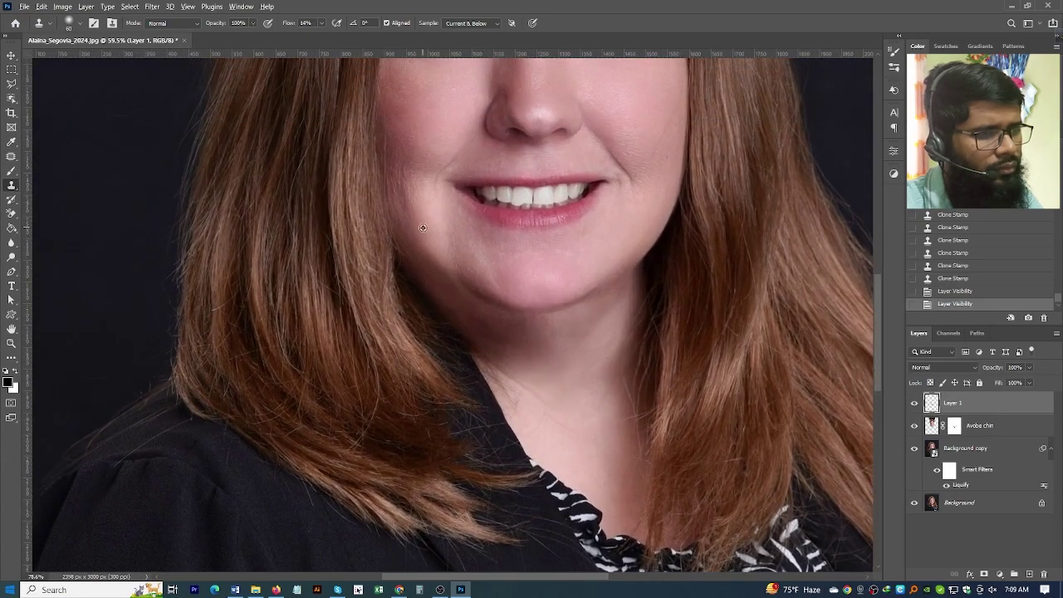
click(460, 275)
key(ctrl+z)
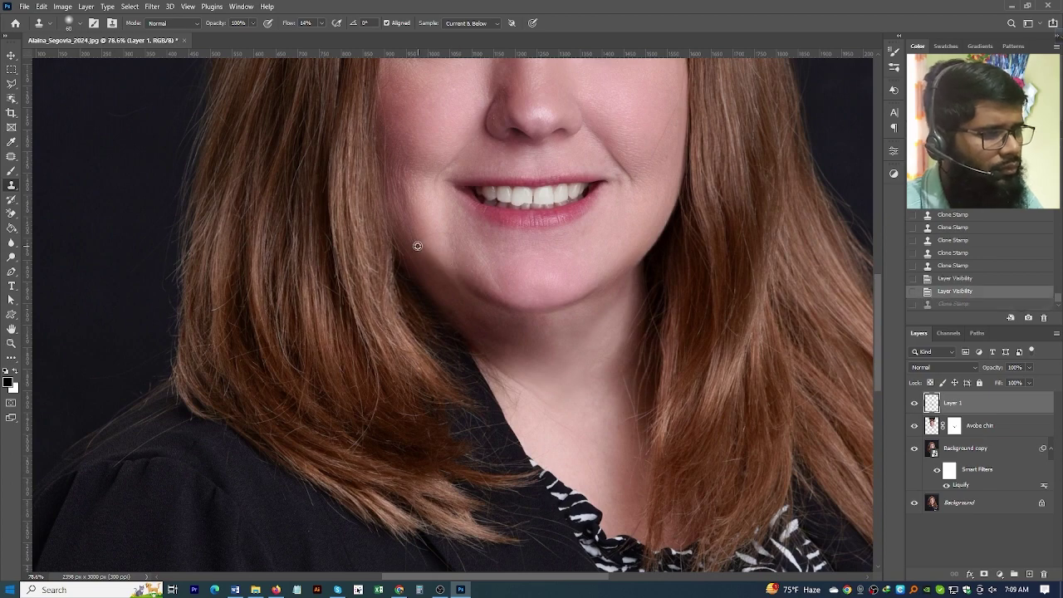
click(446, 275)
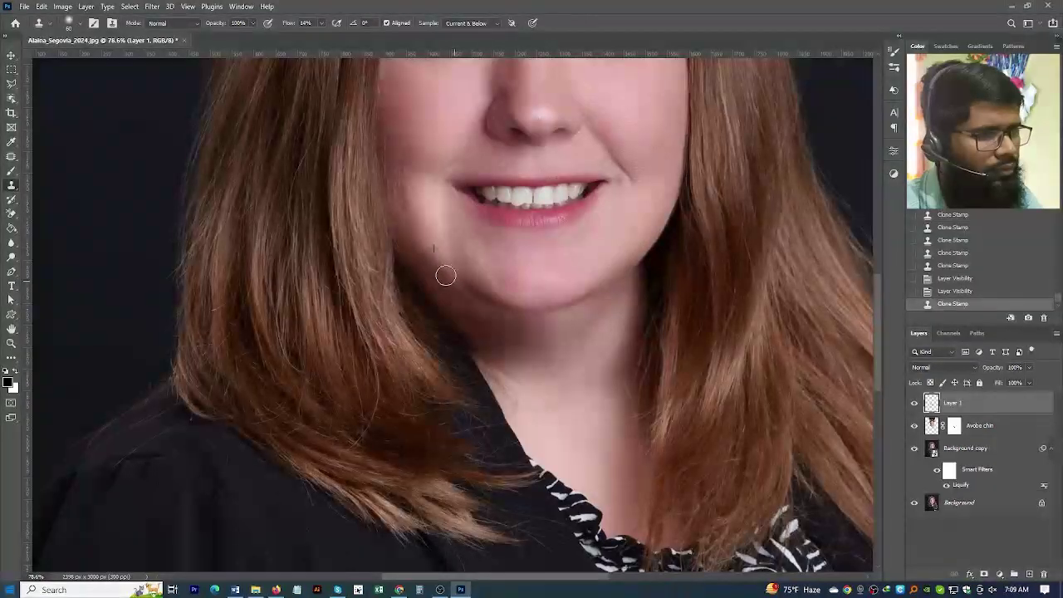
click(408, 259)
key(ctrl+z)
key(ctrl+z)
key(ctrl+z)
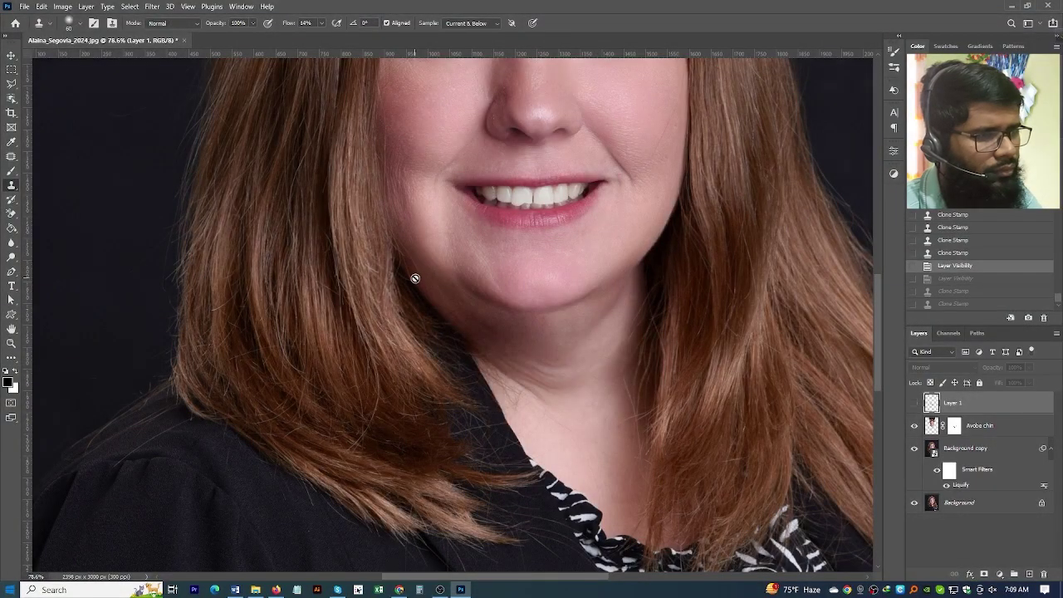
key(ctrl+z)
Clone over the jaw edge beside the hair, redoing the last jaw stroke.
scroll(475, 316, down, 4)
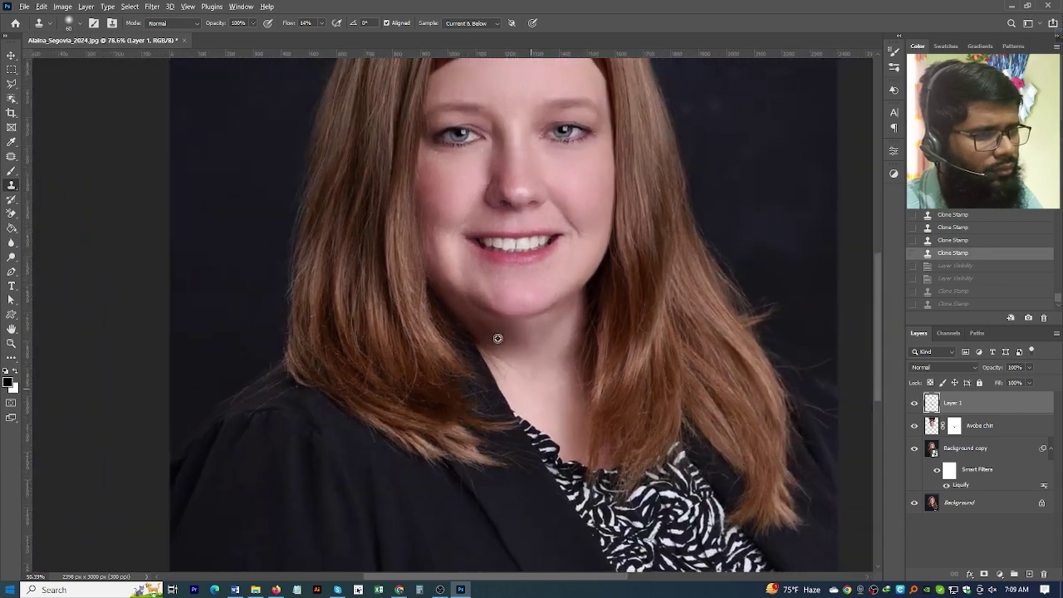
scroll(498, 338, down, 2)
scroll(529, 338, up, 4)
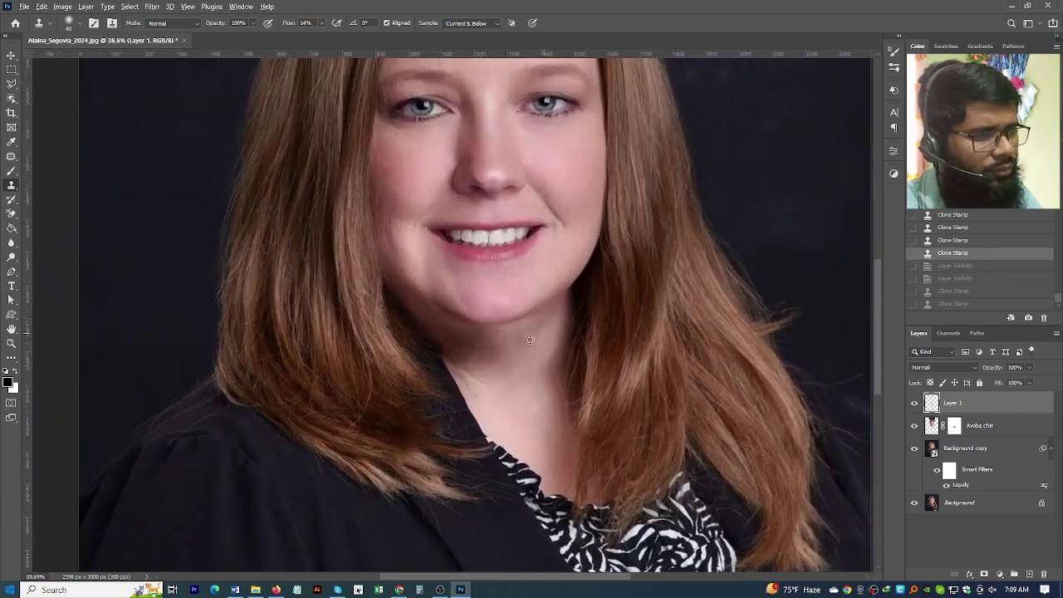
click(397, 289)
click(420, 320)
click(434, 334)
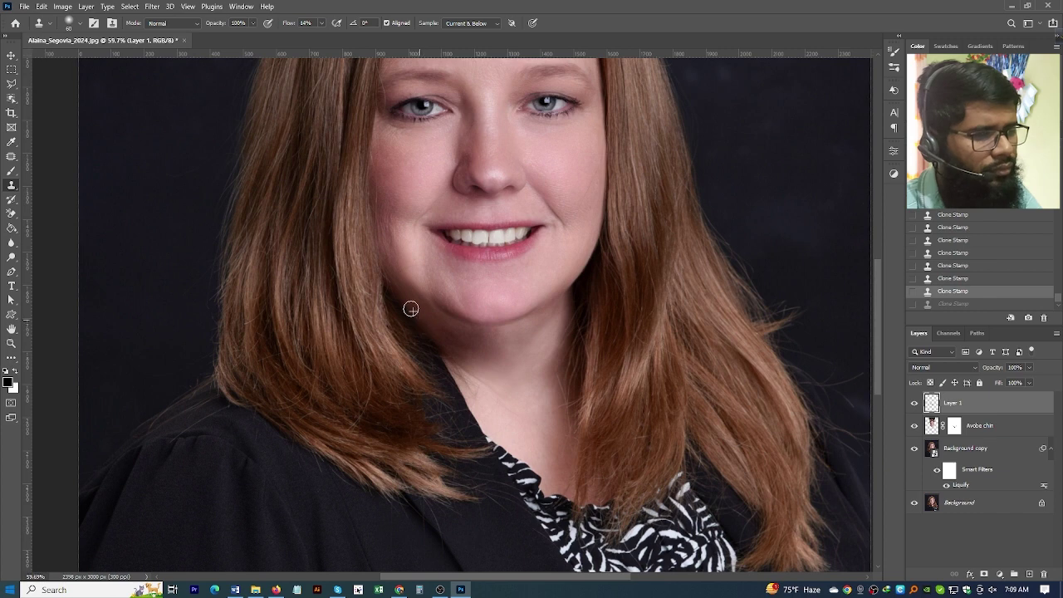
click(415, 312)
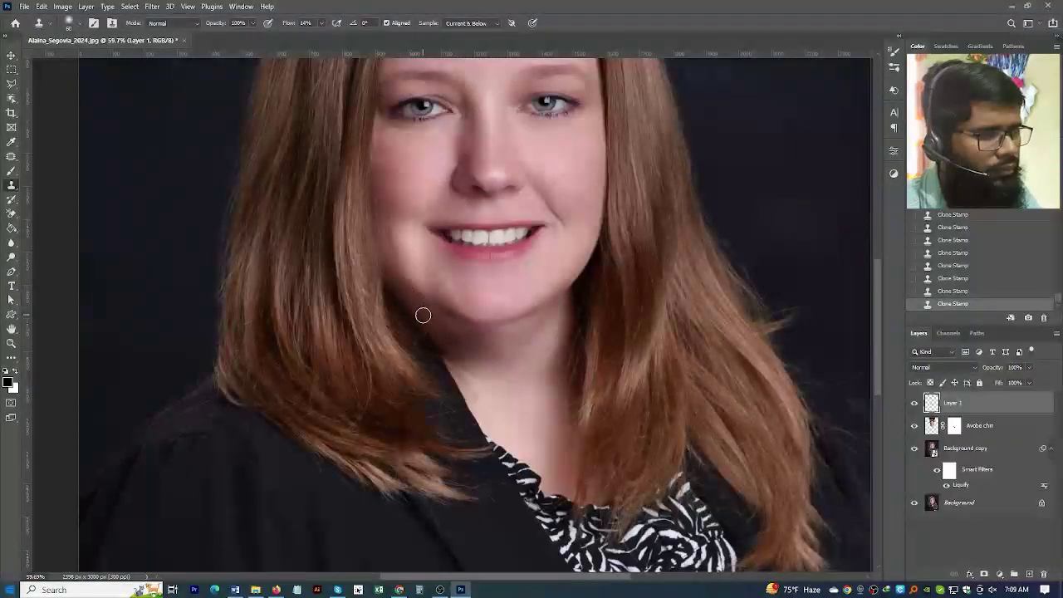
key(ctrl+z)
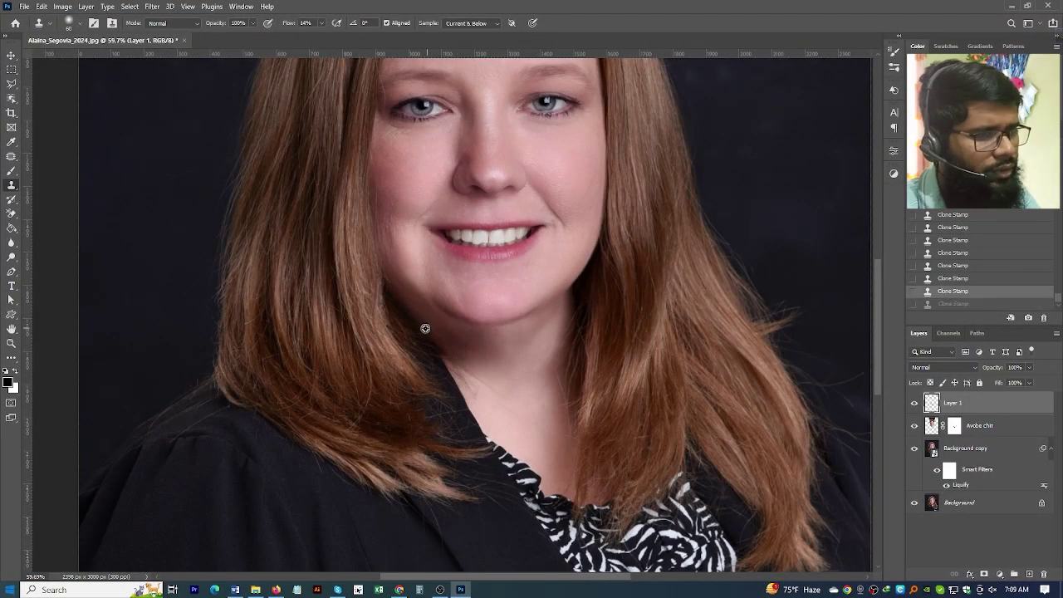
click(407, 305)
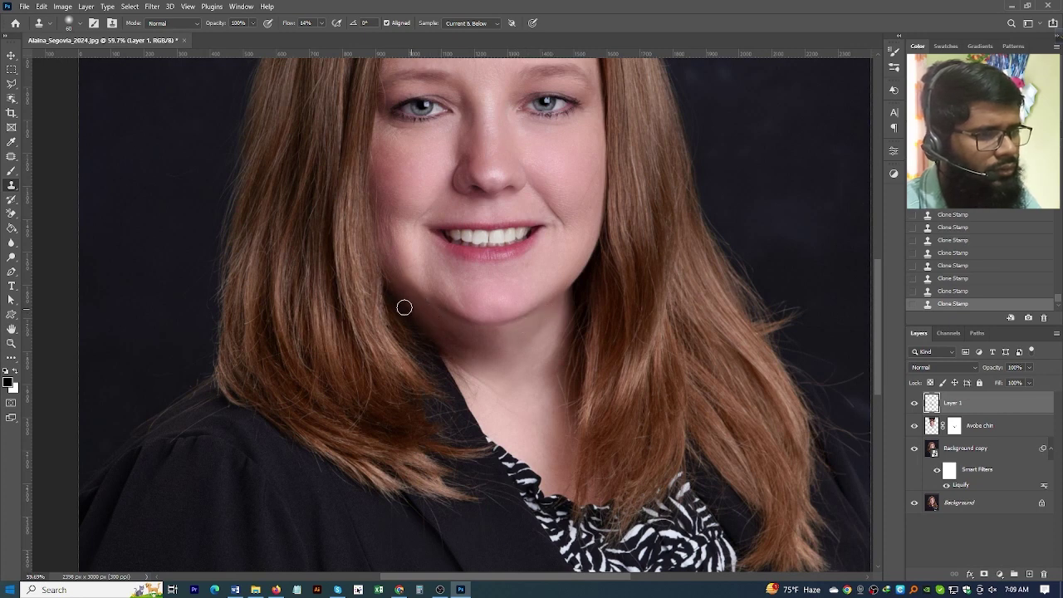
Zoom out and back in to look over the whole retouched portrait.
scroll(454, 341, down, 2)
scroll(466, 349, down, 2)
scroll(477, 362, down, 1)
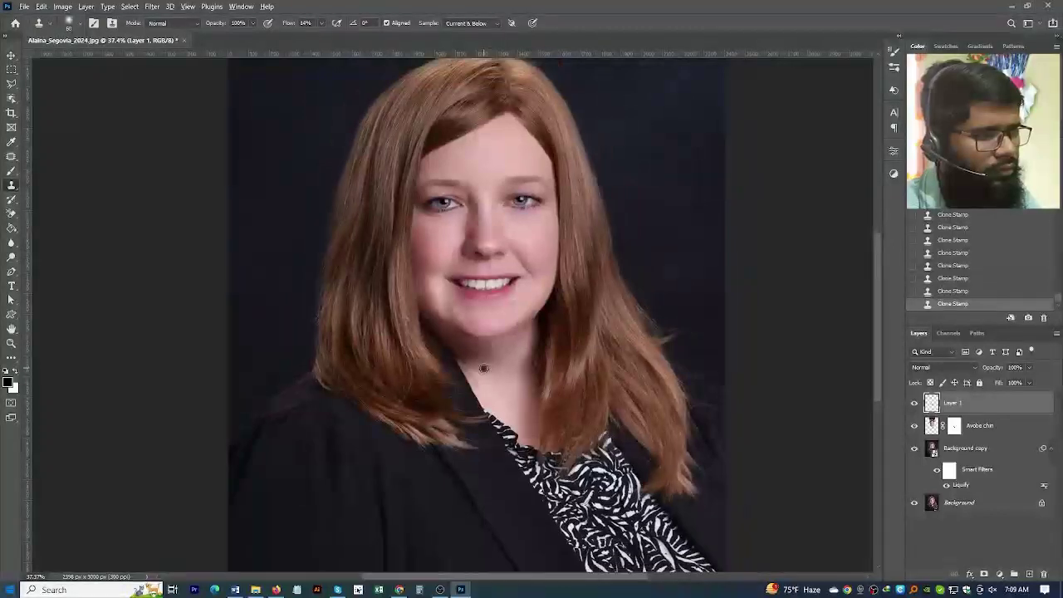
scroll(483, 368, down, 1)
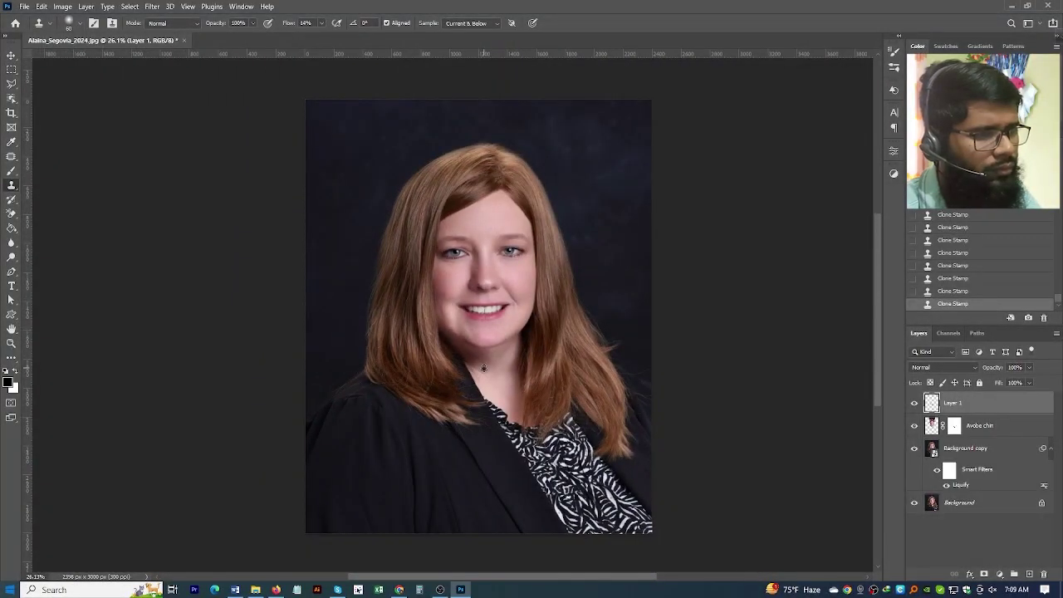
scroll(532, 418, up, 1)
scroll(482, 391, up, 2)
scroll(449, 369, up, 2)
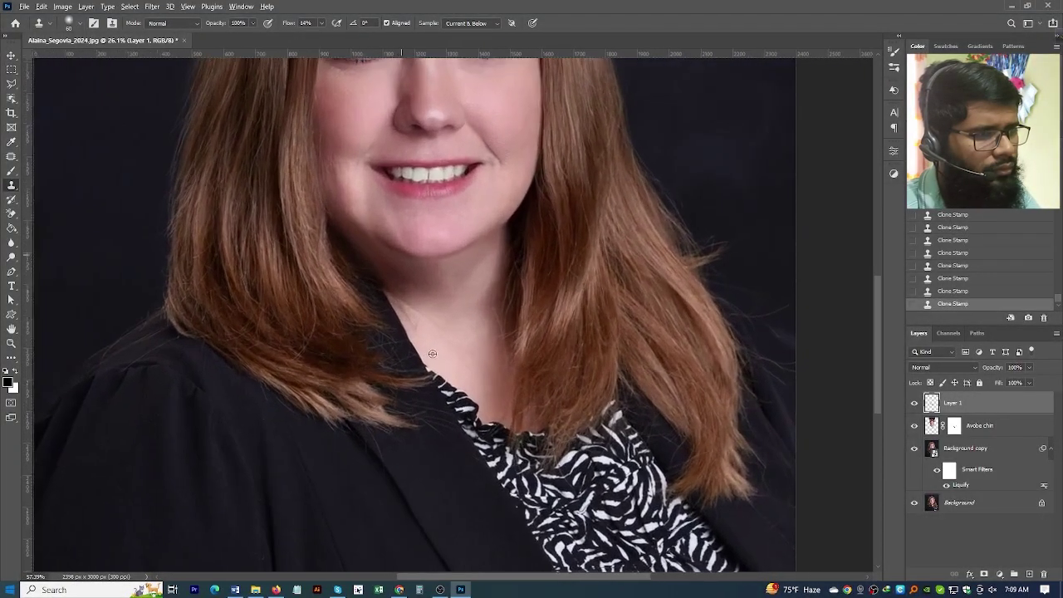
scroll(432, 357, up, 1)
scroll(433, 357, up, 1)
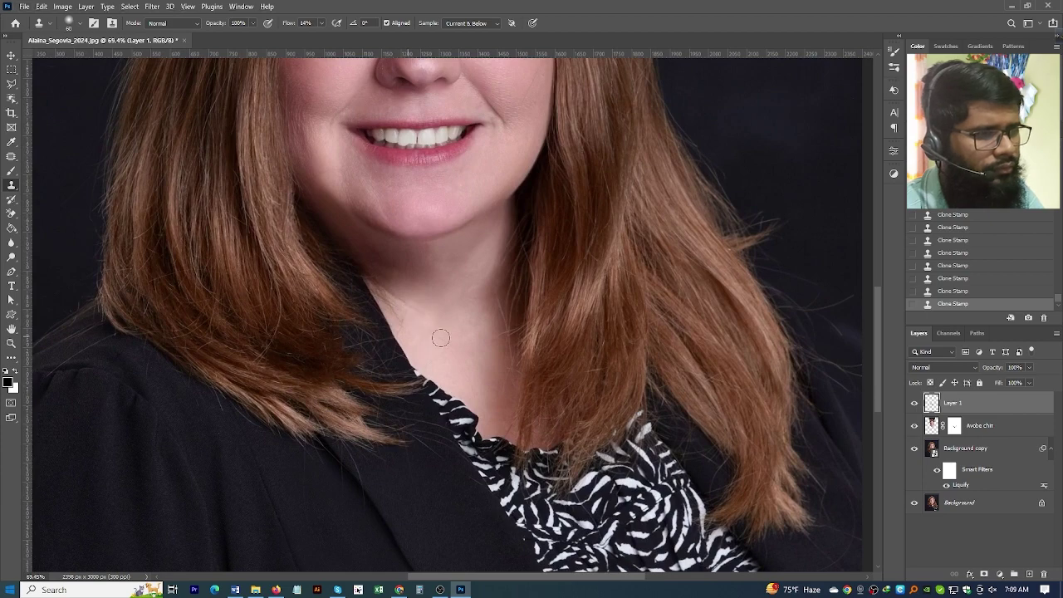
scroll(460, 368, down, 2)
scroll(463, 372, down, 1)
scroll(467, 376, down, 1)
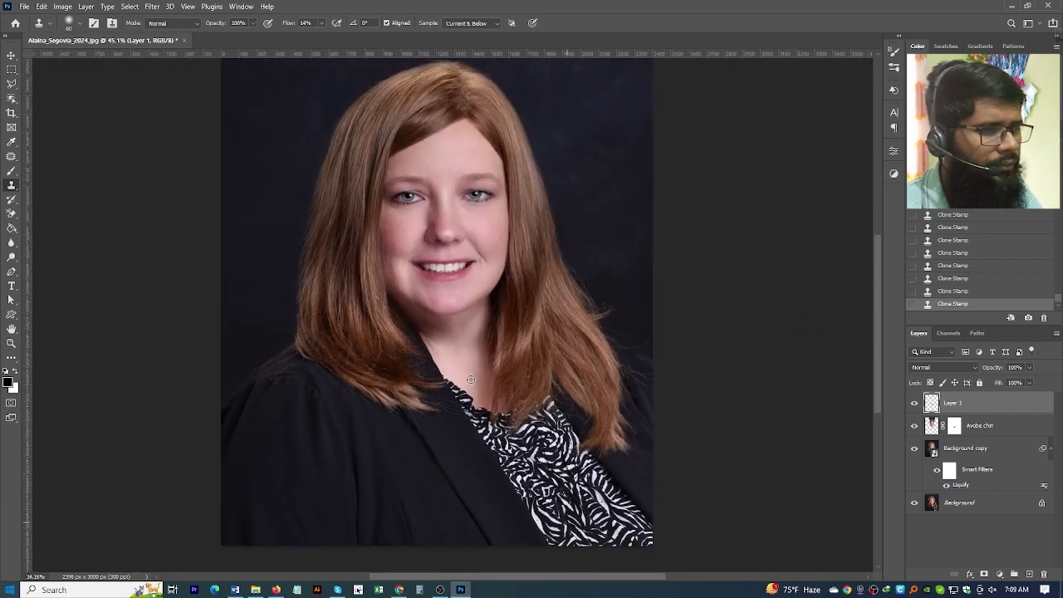
scroll(470, 380, down, 1)
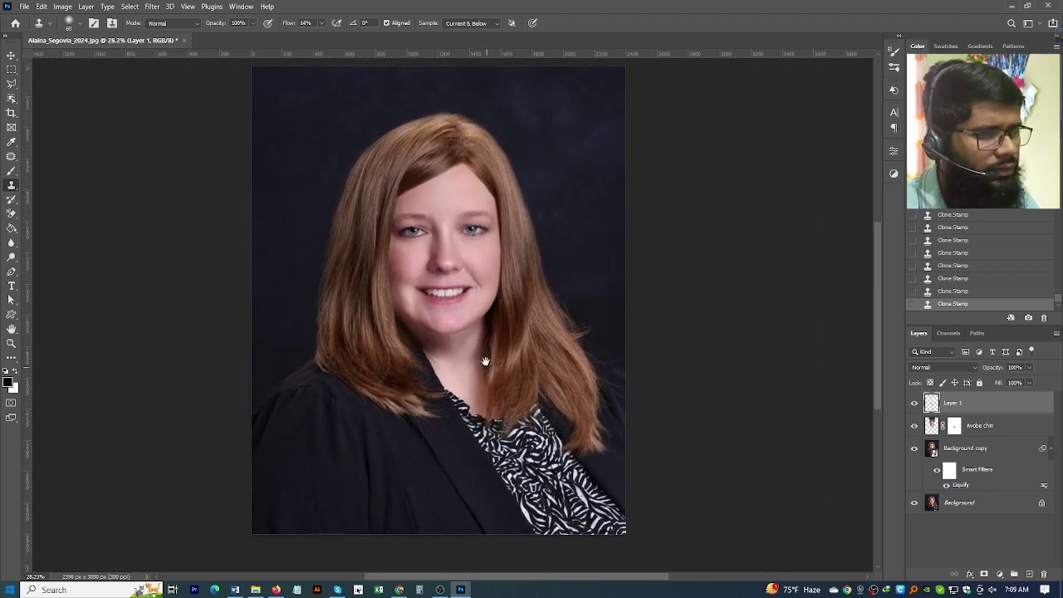
Zoom in on the mouth to about 232% to inspect the uneven front teeth.
scroll(489, 353, up, 1)
scroll(489, 352, up, 1)
scroll(507, 332, up, 1)
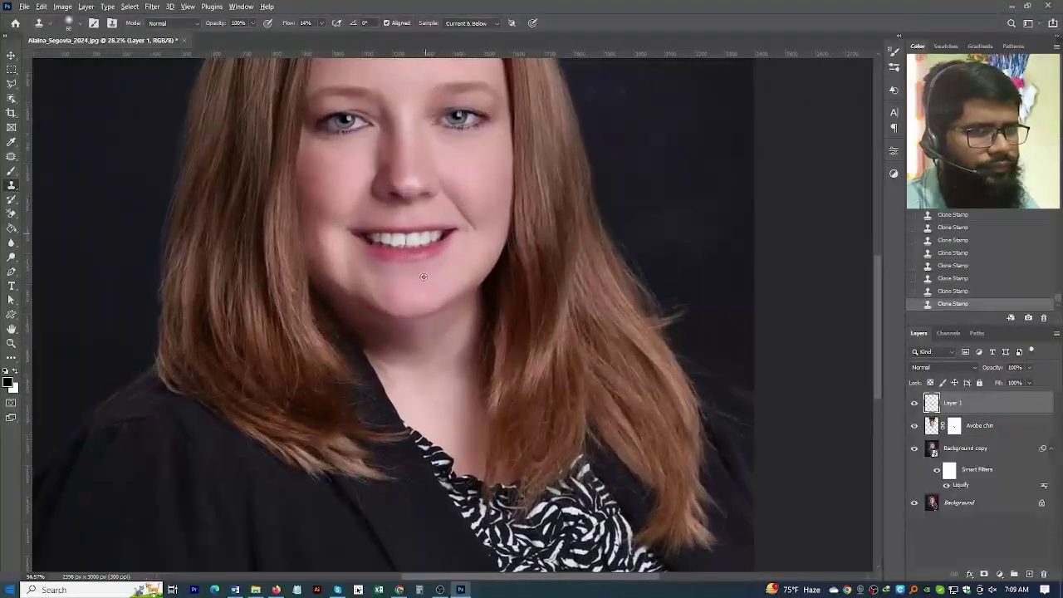
scroll(473, 282, up, 1)
scroll(449, 241, up, 1)
scroll(434, 223, up, 1)
scroll(419, 237, up, 1)
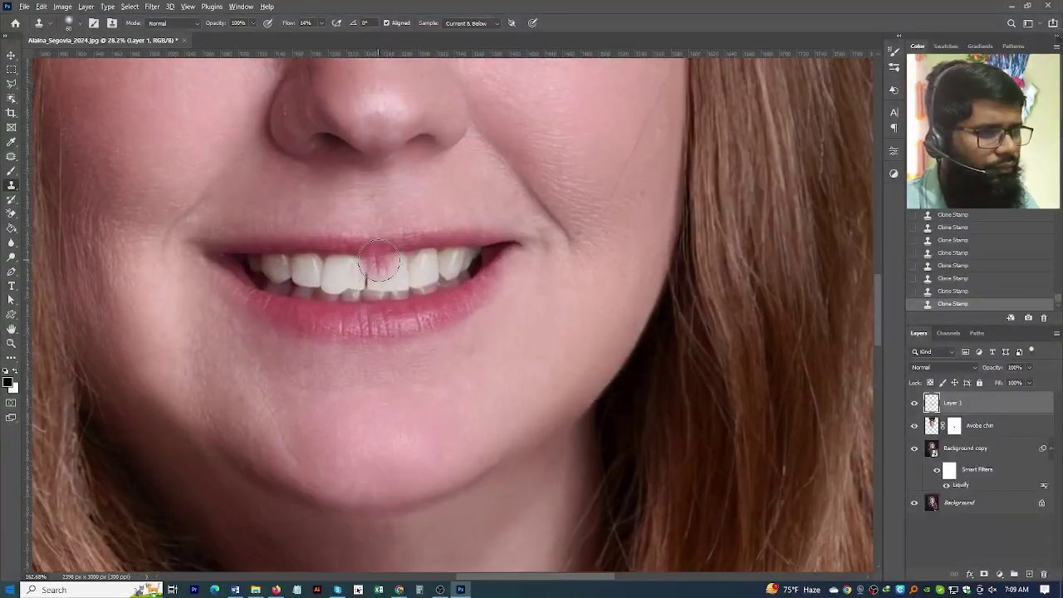
scroll(400, 260, up, 1)
scroll(379, 283, up, 1)
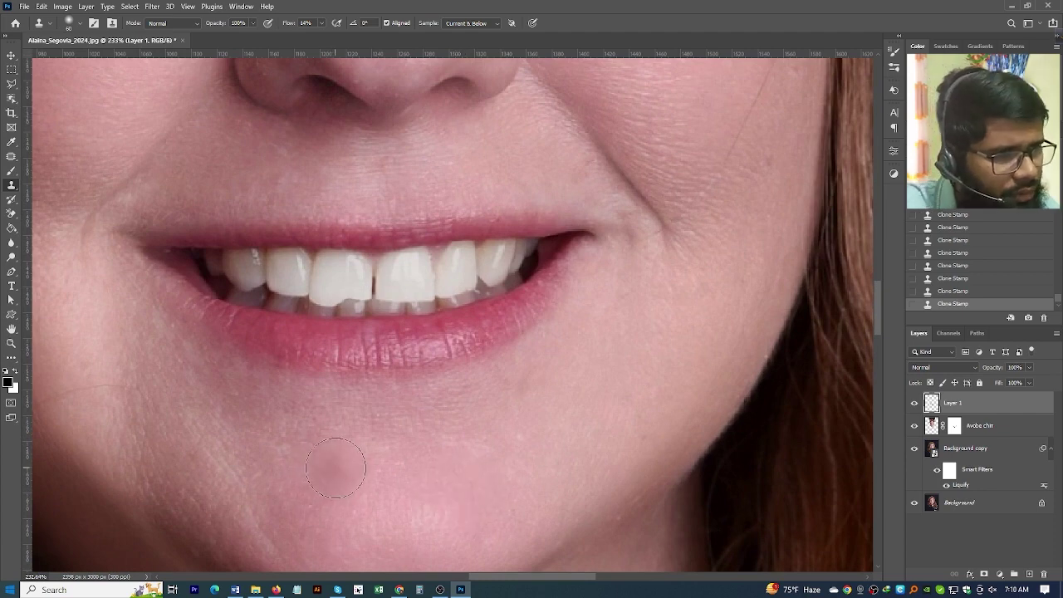
Drop a lasso attempt and start a Pen path along the front teeth's bottom edge.
key(l)
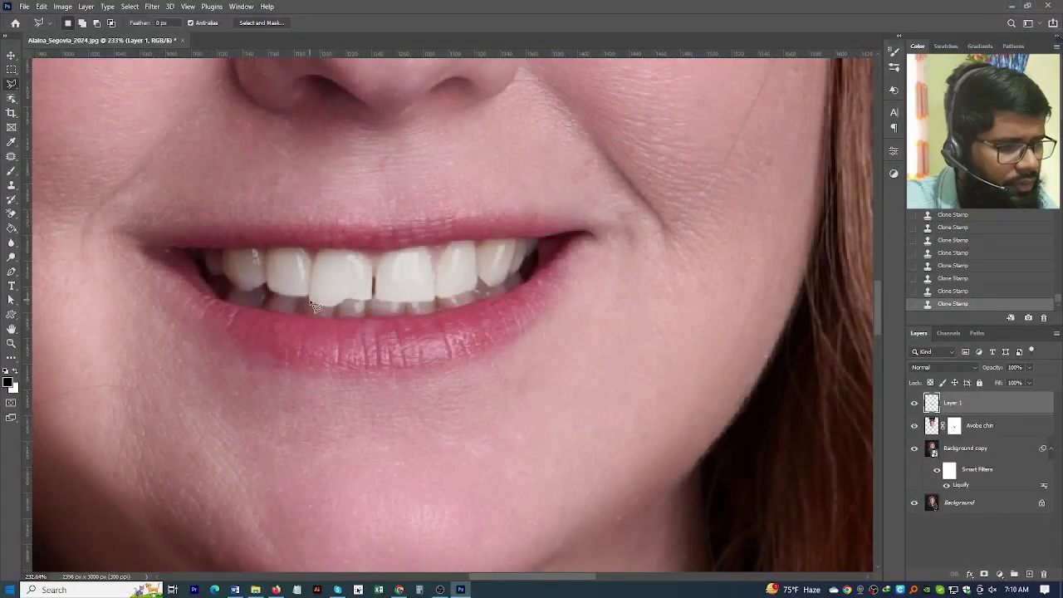
drag(314, 304, 372, 307)
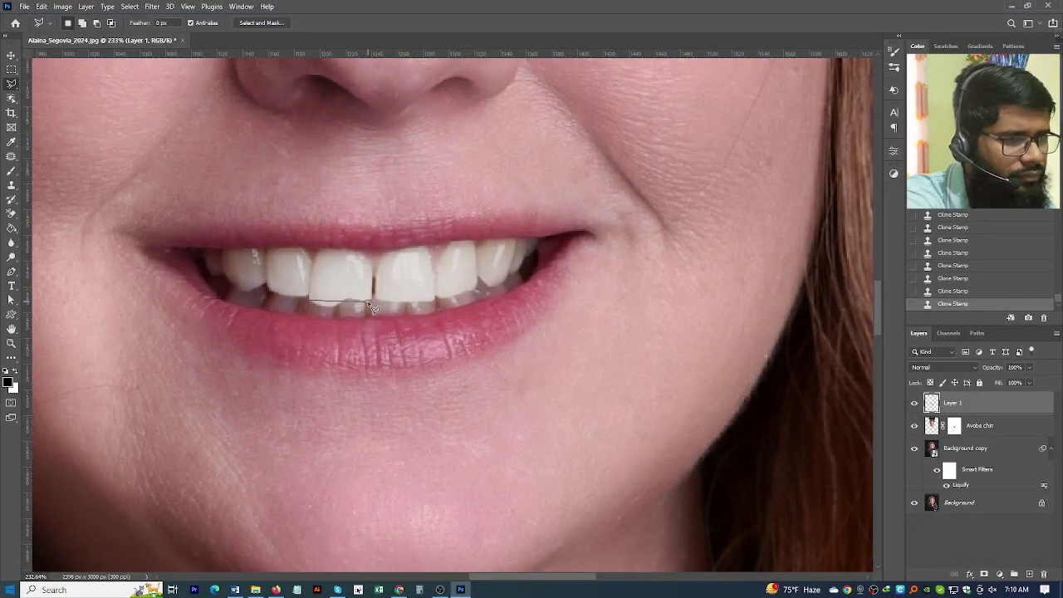
click(367, 304)
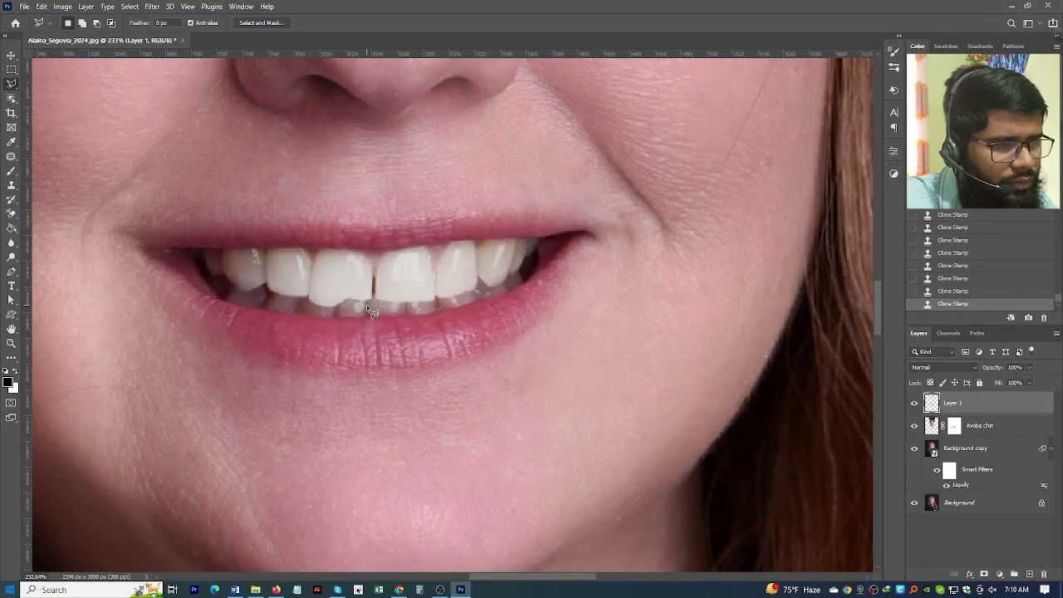
key(p)
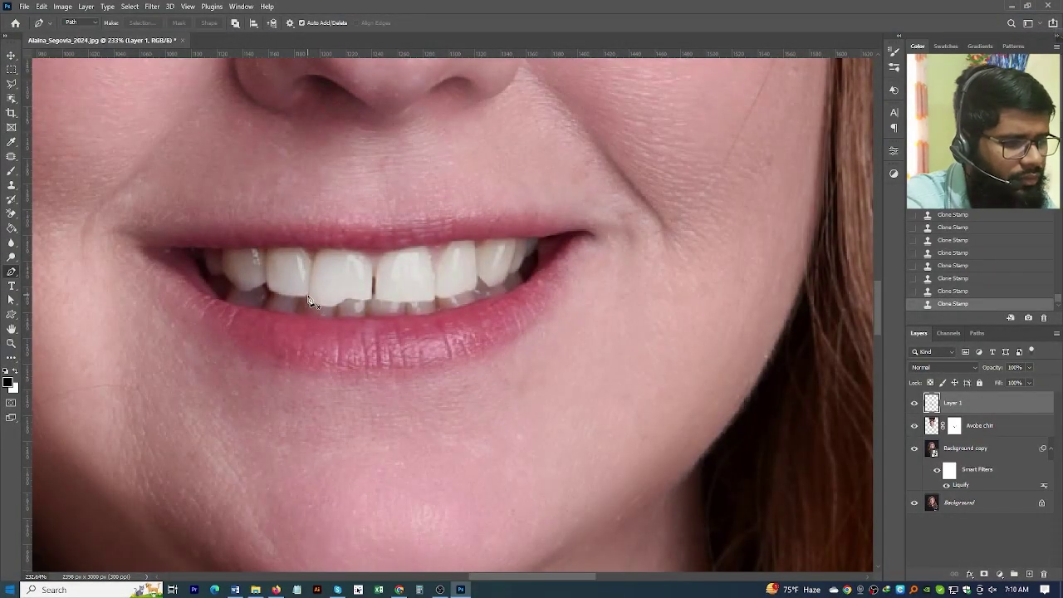
click(307, 296)
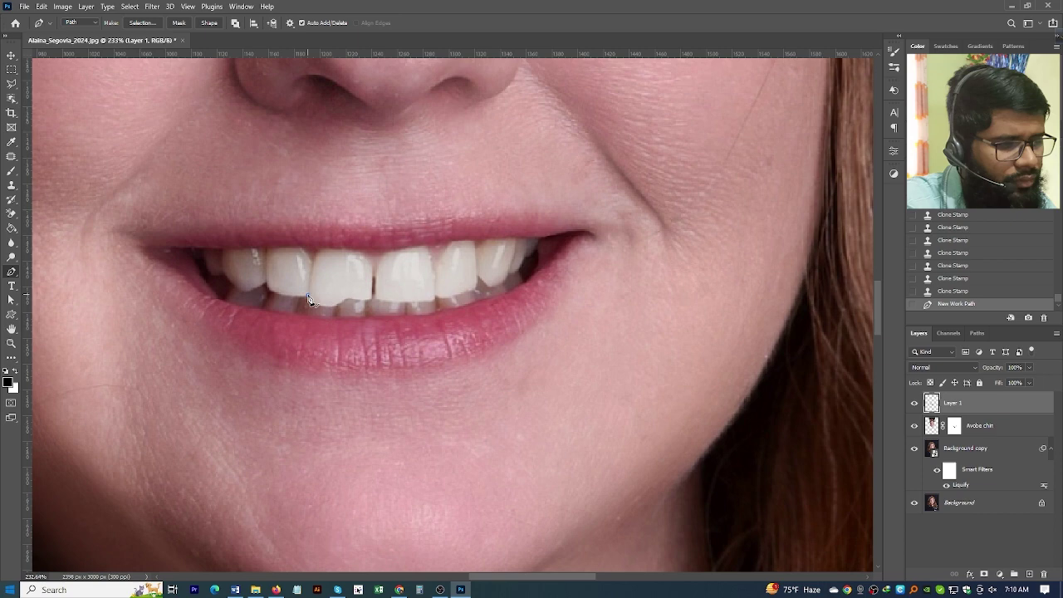
click(369, 299)
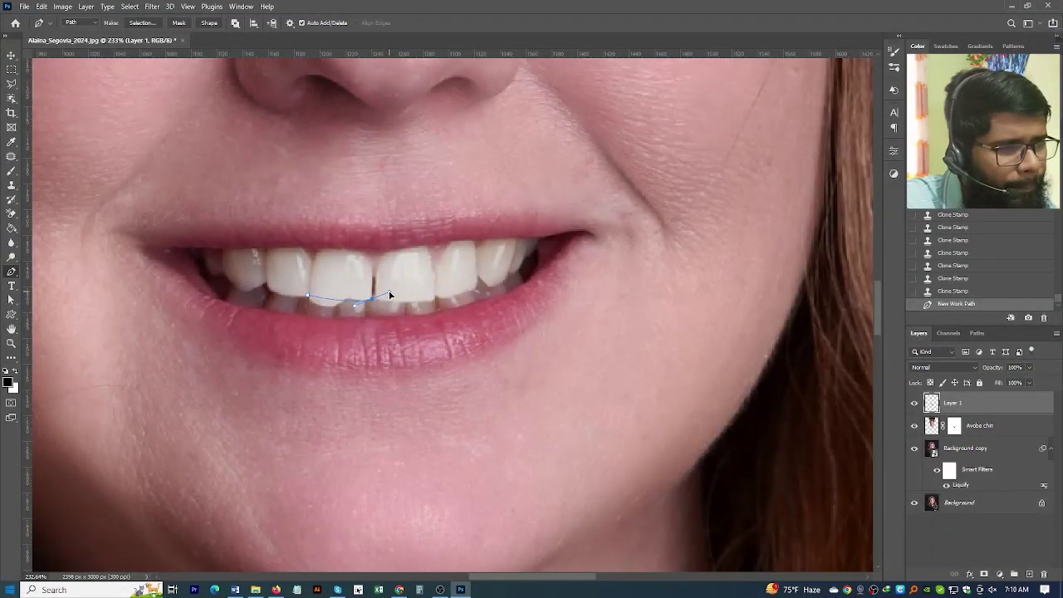
drag(390, 295, 388, 291)
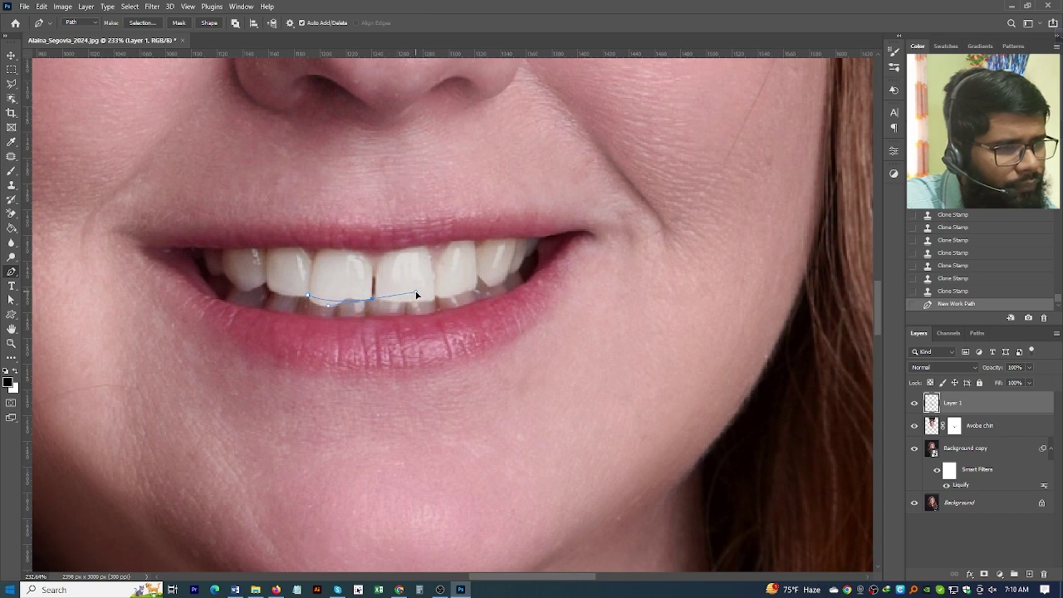
click(374, 298)
key(ctrl+z)
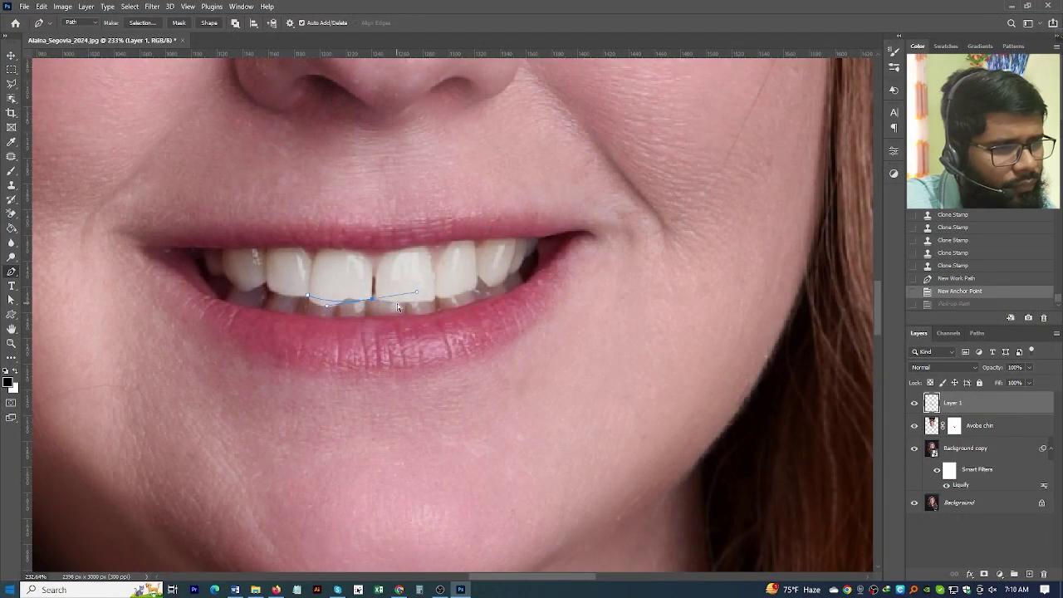
key(ctrl+z)
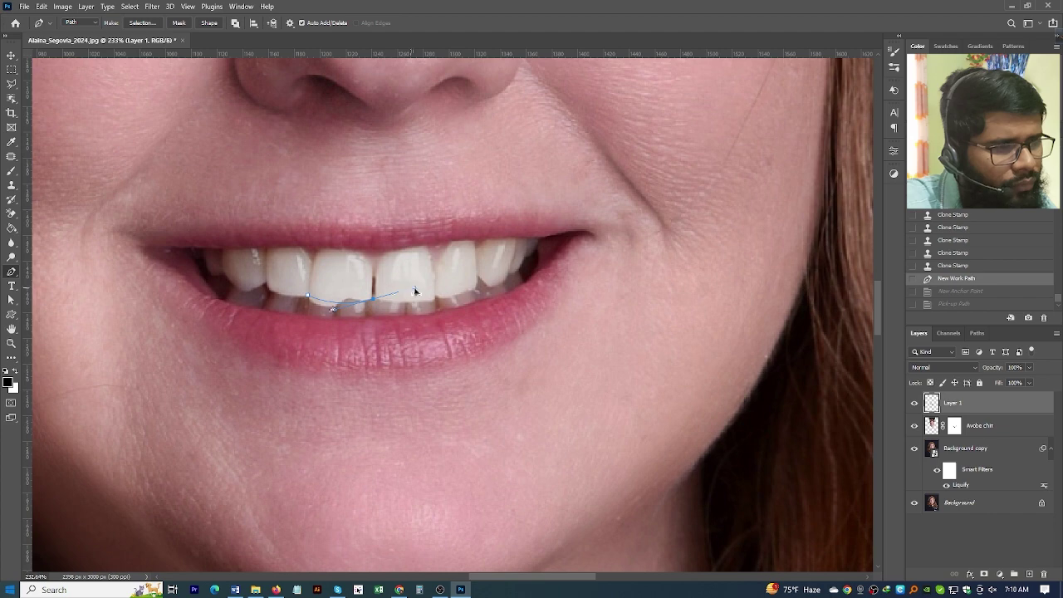
Finish the Pen outline up both front teeth and close it at the start point.
click(416, 291)
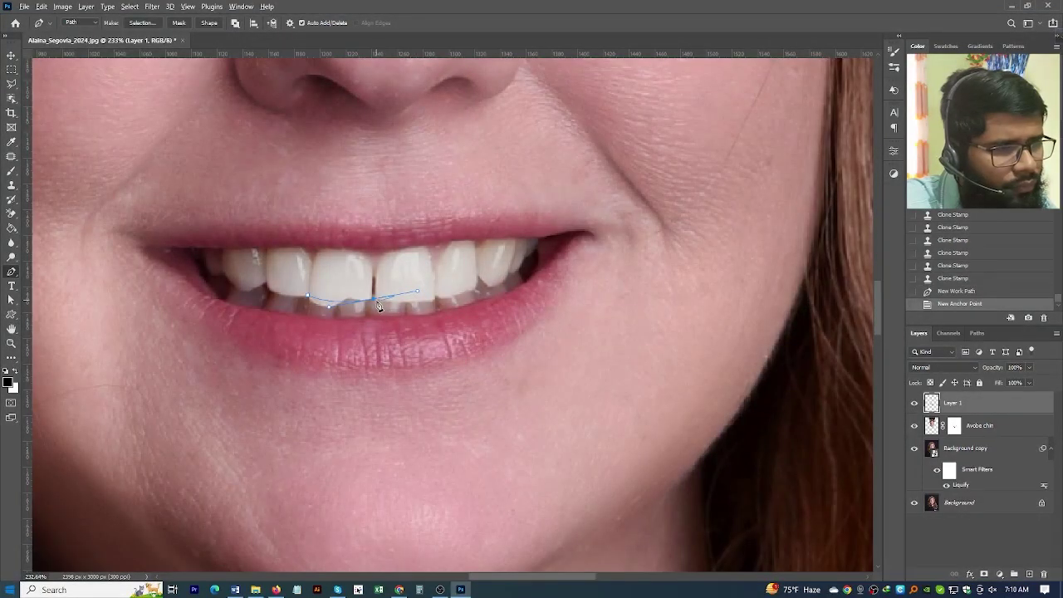
click(376, 304)
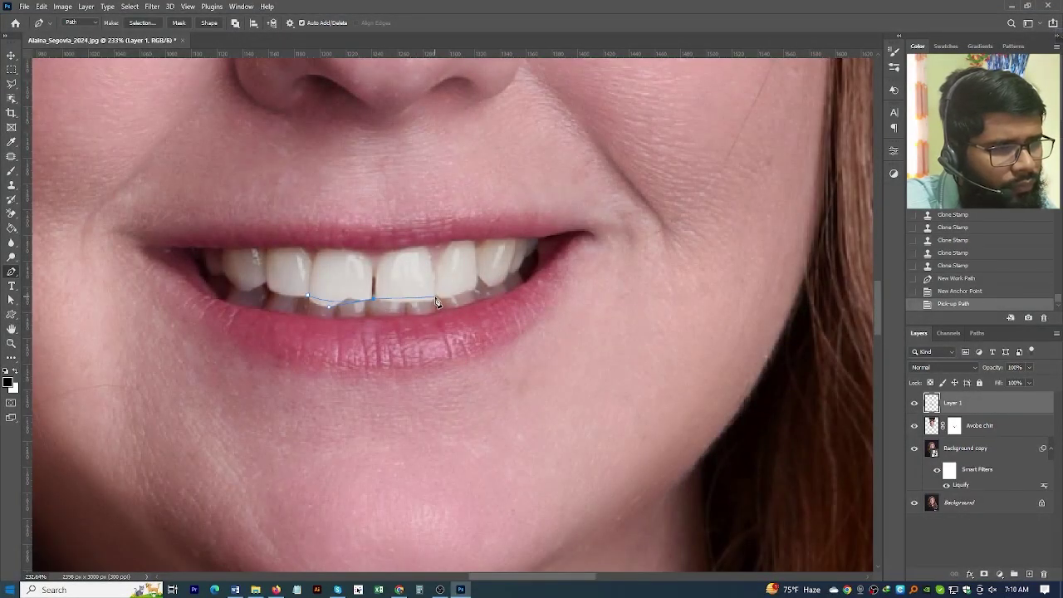
click(436, 301)
key(ctrl+z)
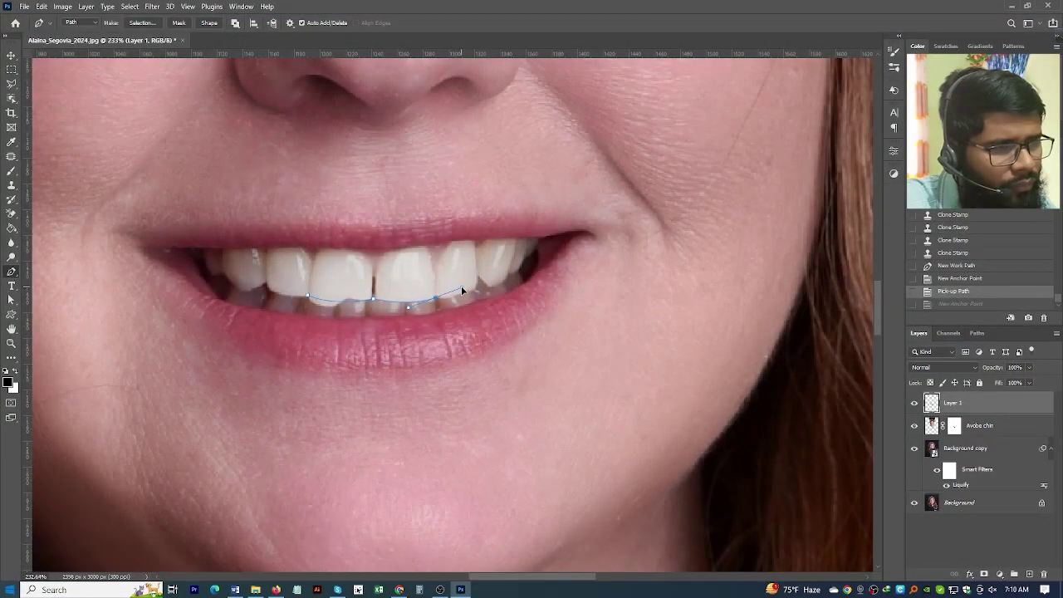
click(436, 299)
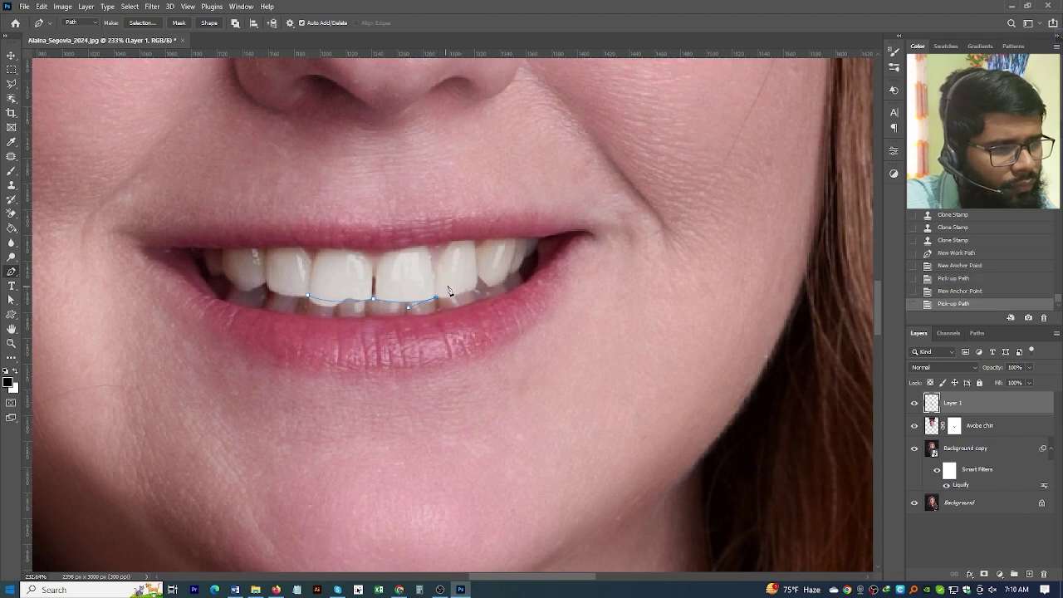
click(441, 241)
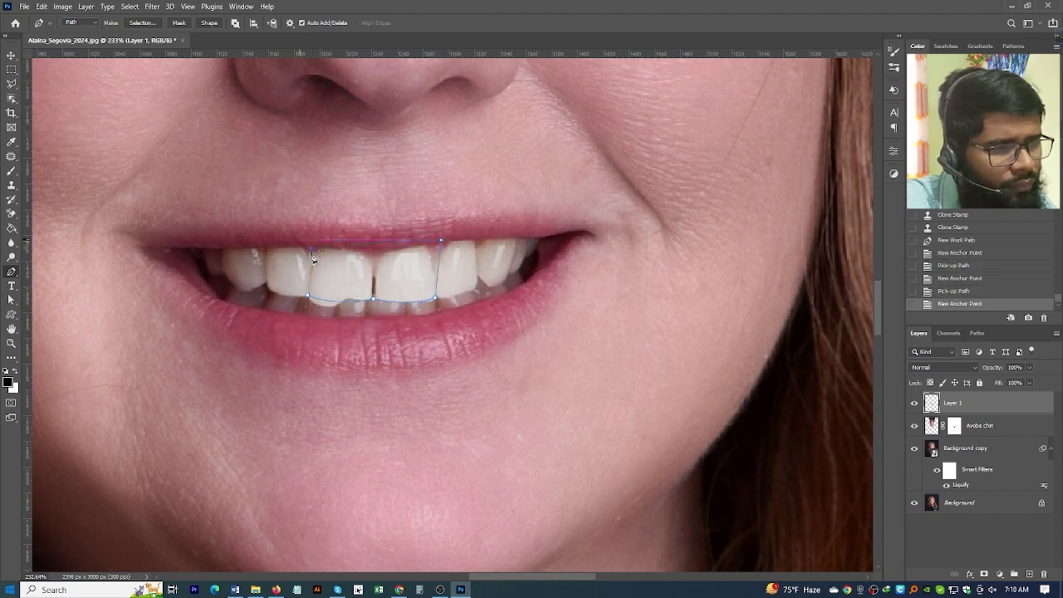
click(310, 249)
click(307, 296)
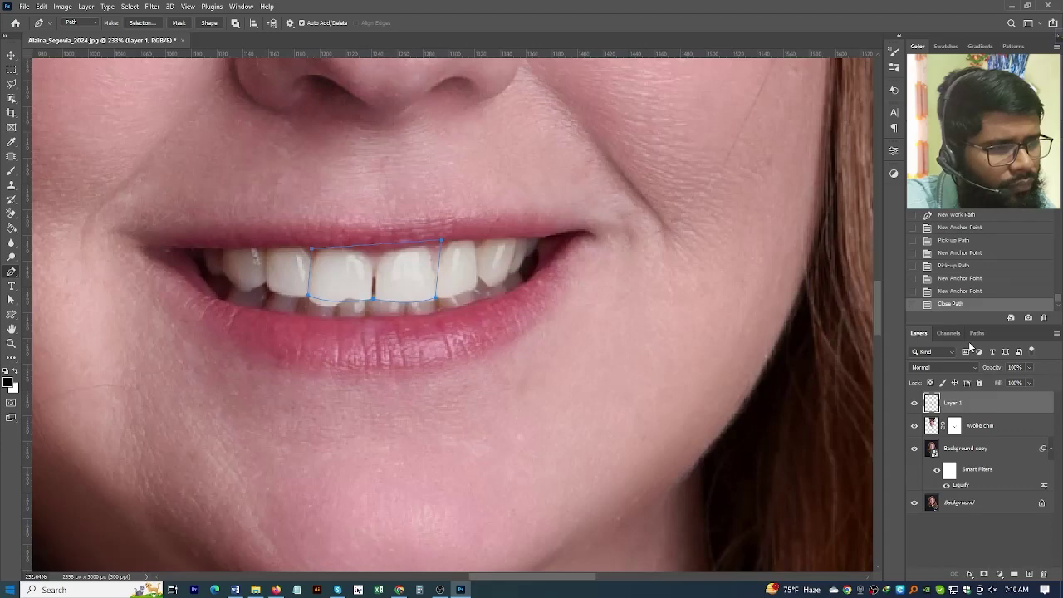
Save the teeth outline as Path 2 and load it as a selection.
click(977, 334)
double_click(952, 374)
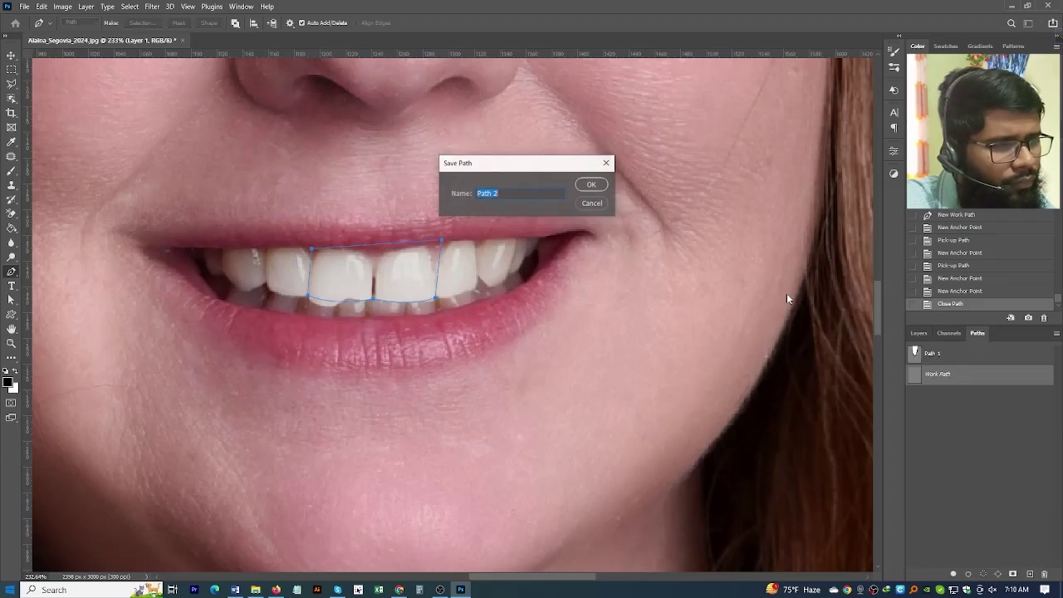
click(591, 184)
ctrl+click(915, 373)
click(919, 334)
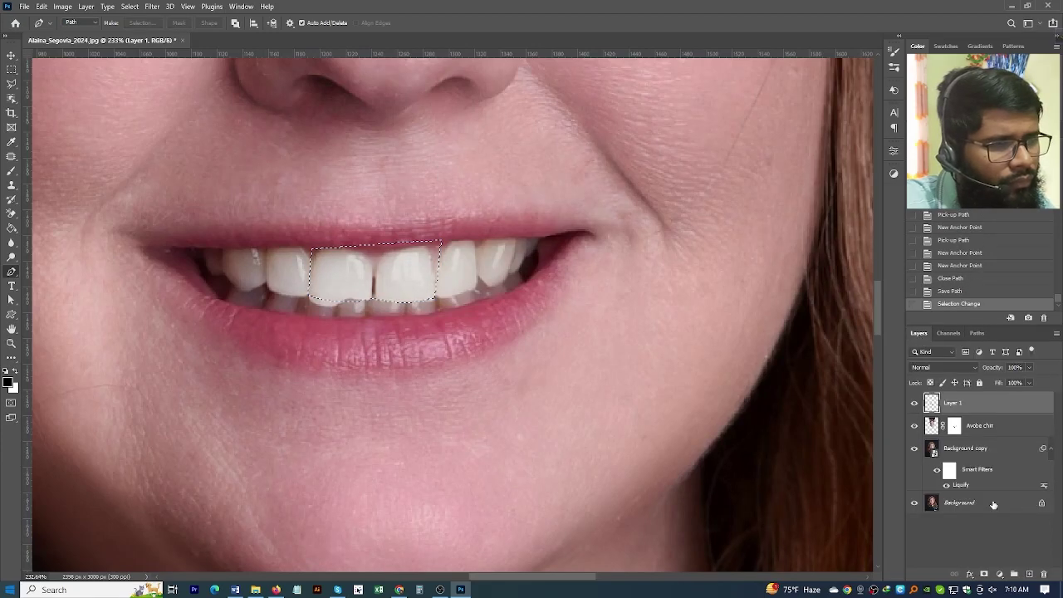
Set up the Clone Stamp with a brush of about 10 px and 100% flow.
key(s)
scroll(388, 409, up, 1)
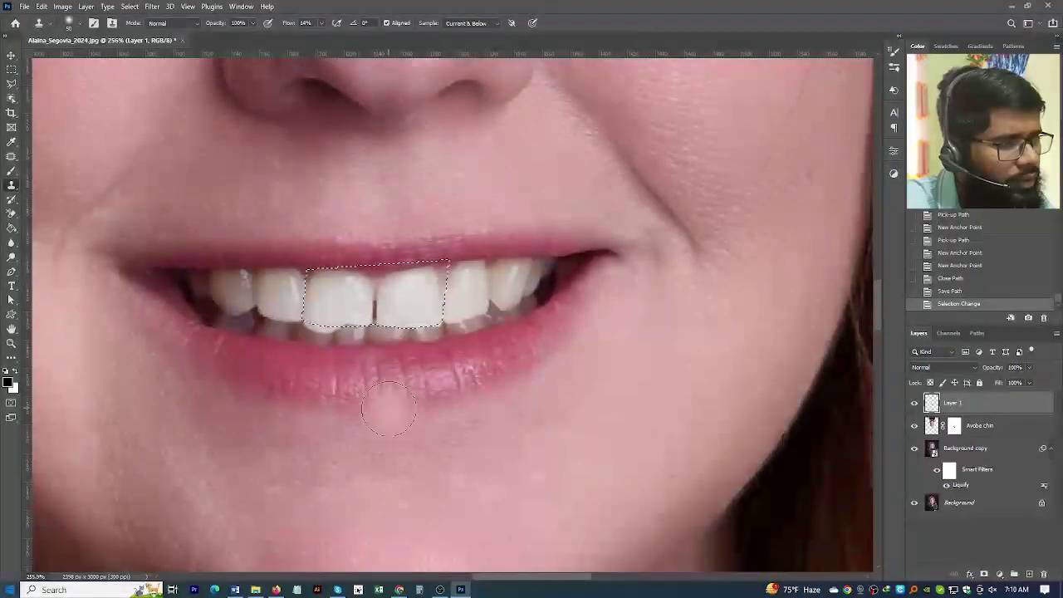
key(bracketleft)
key(bracketleft)
key(bracketleft)
key(bracketleft)
key(bracketleft)
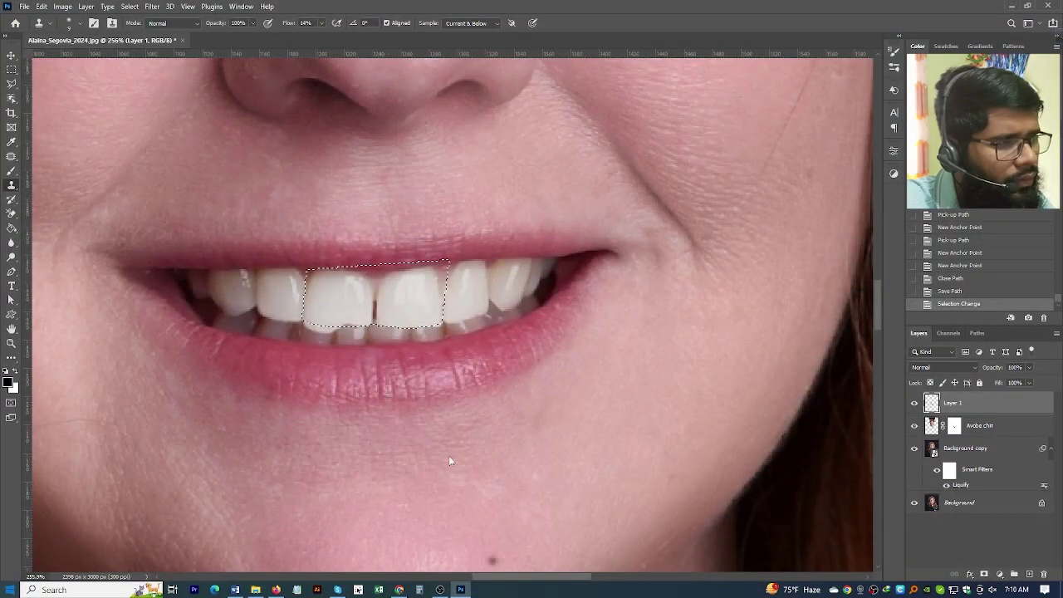
key(shift+0)
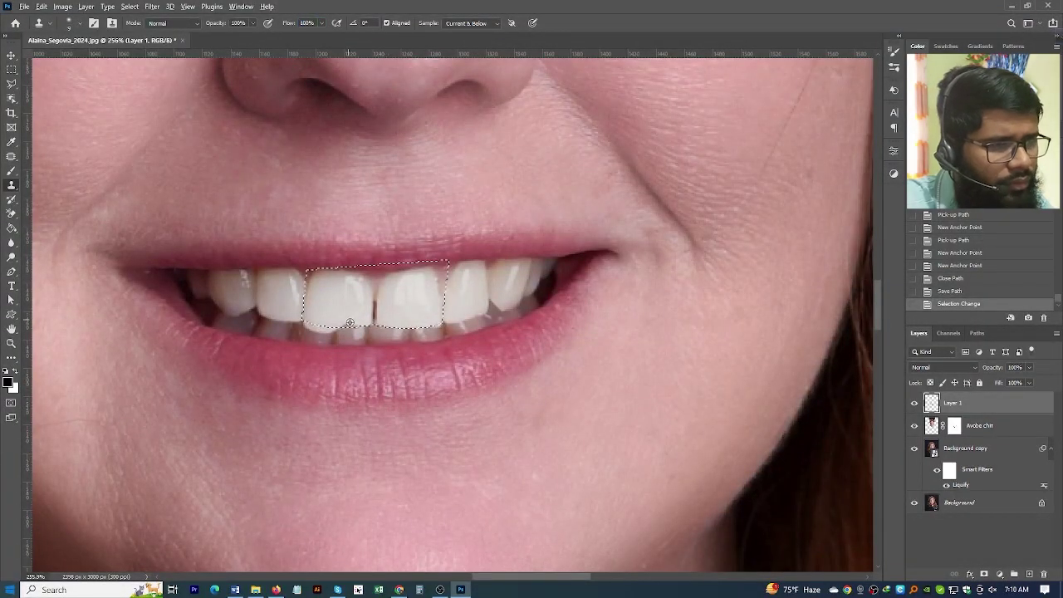
scroll(347, 319, up, 1)
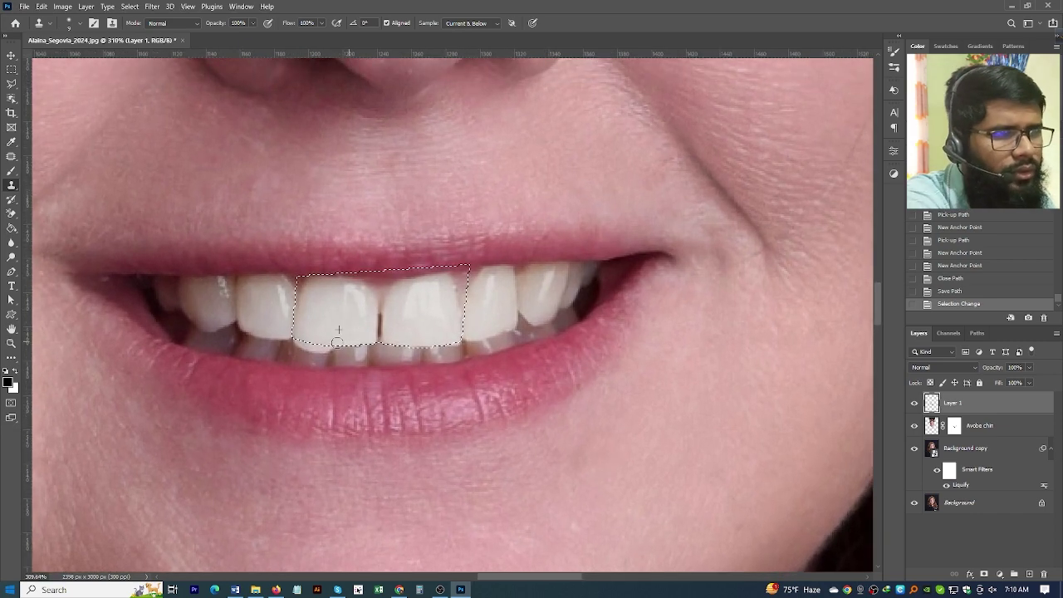
Clone over the front teeth's lower edge, comparing the result with undo and redo.
drag(342, 343, 368, 340)
click(357, 340)
click(322, 338)
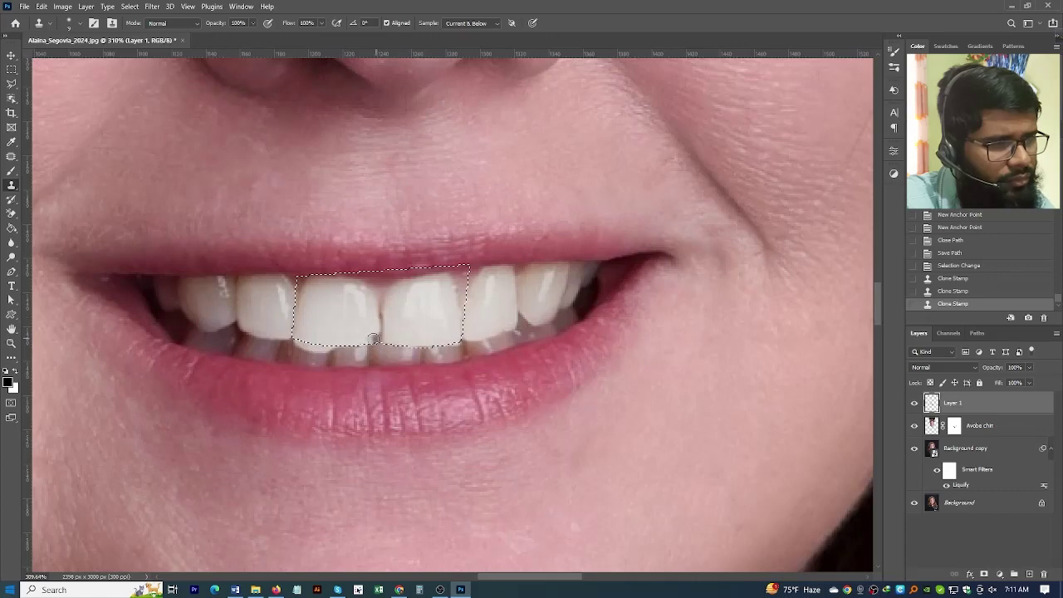
key(ctrl+z)
key(ctrl+shift+z)
key(ctrl+z)
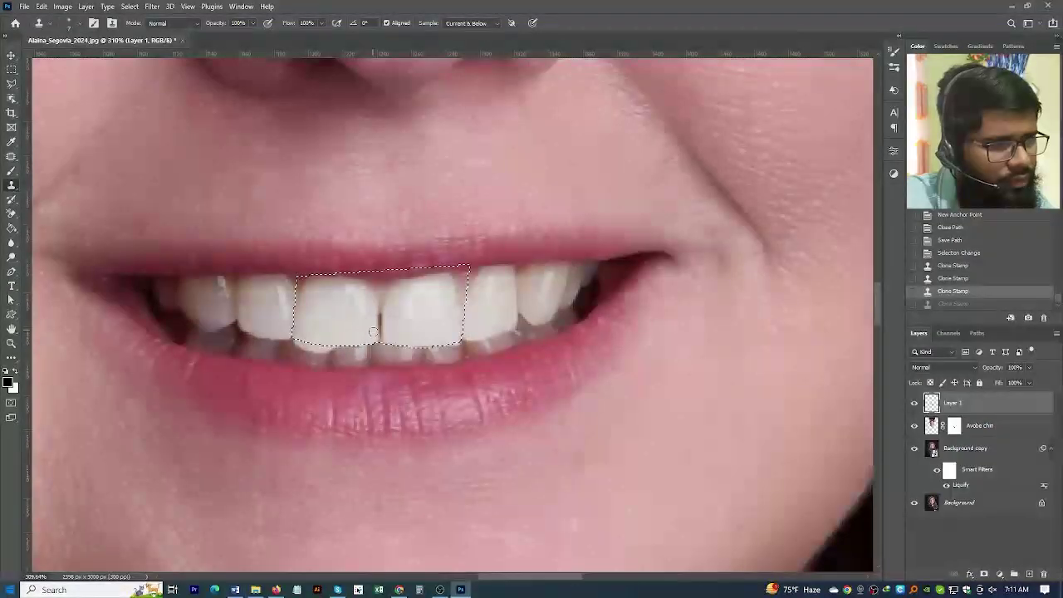
key(ctrl+shift+z)
Fill the gap between the front teeth and smooth them inside the selection.
click(376, 322)
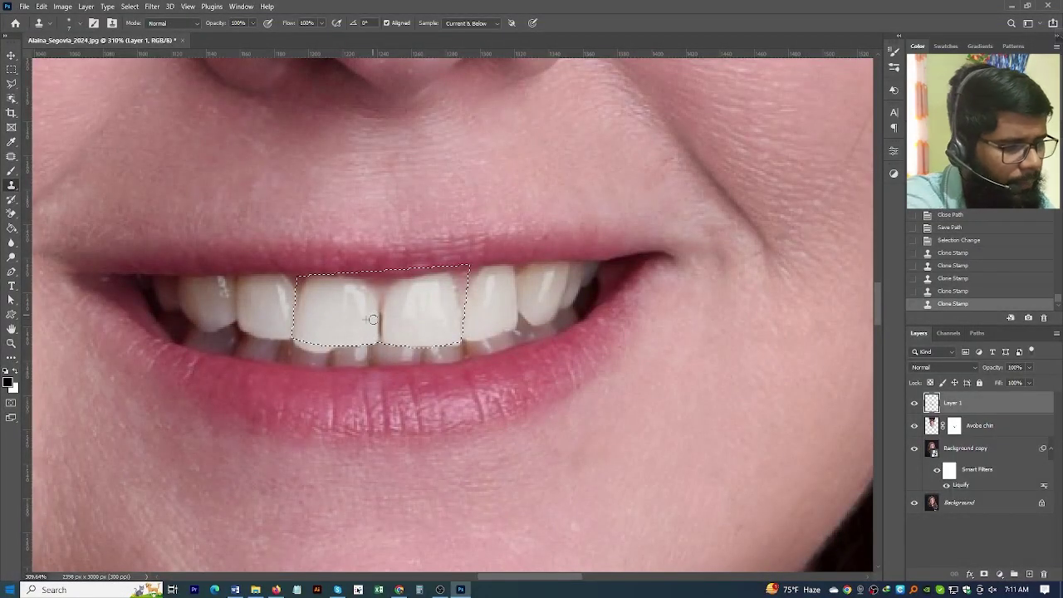
click(386, 329)
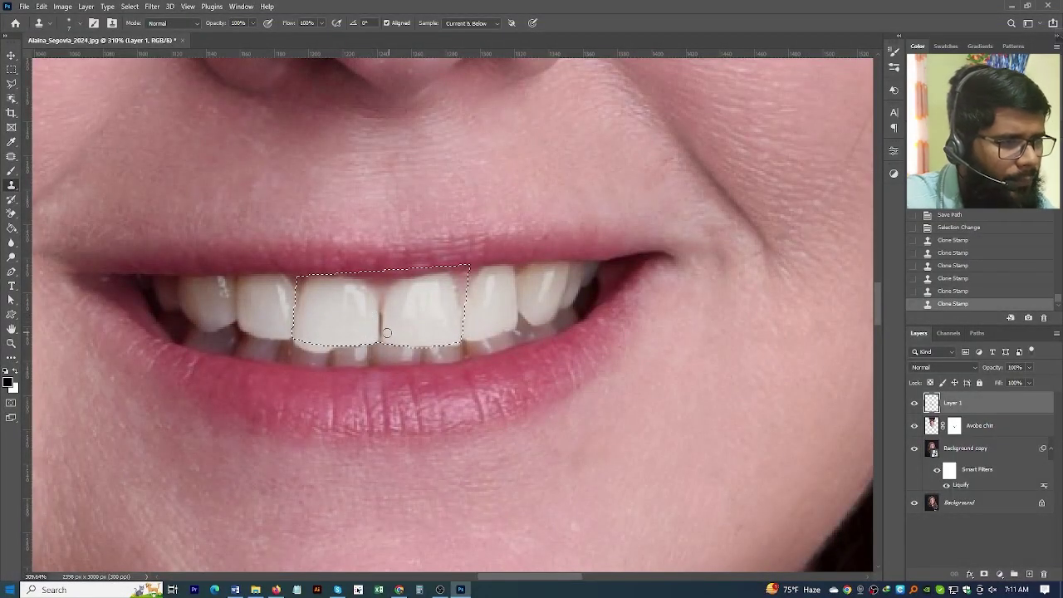
click(386, 318)
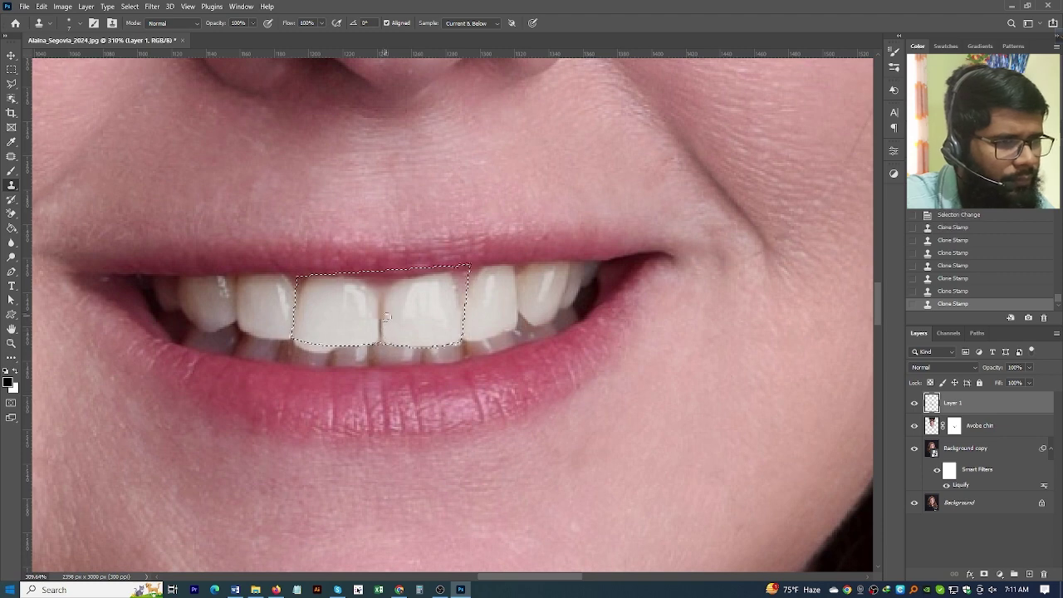
click(387, 317)
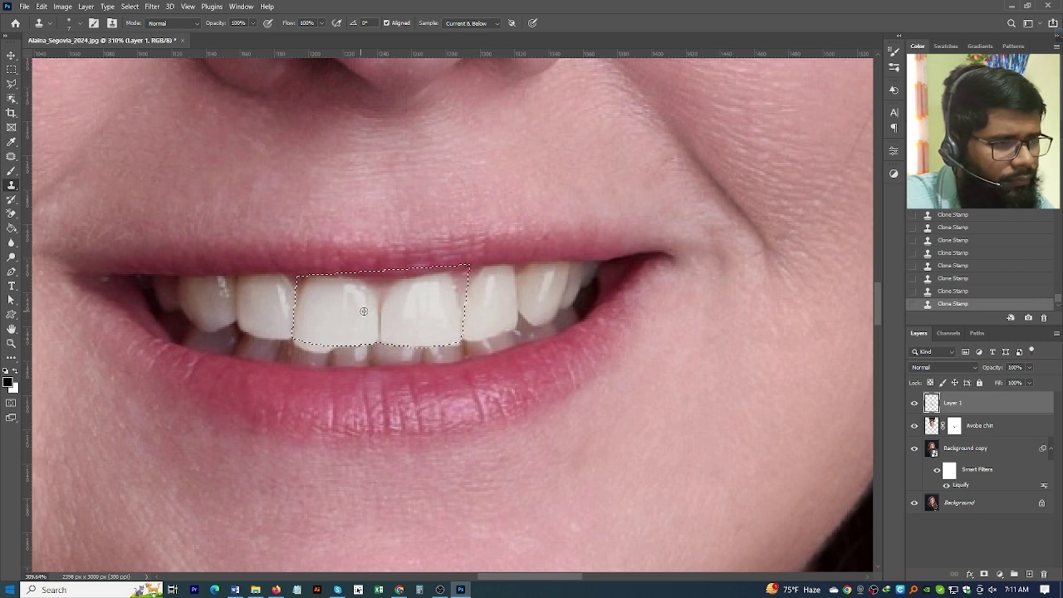
key(ctrl+z)
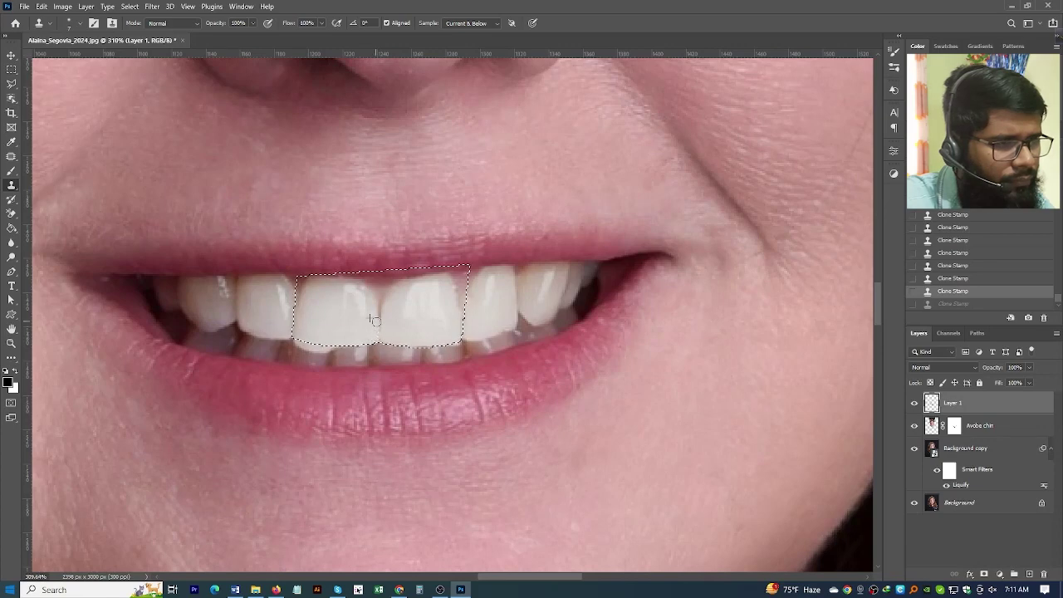
key(ctrl+shift+z)
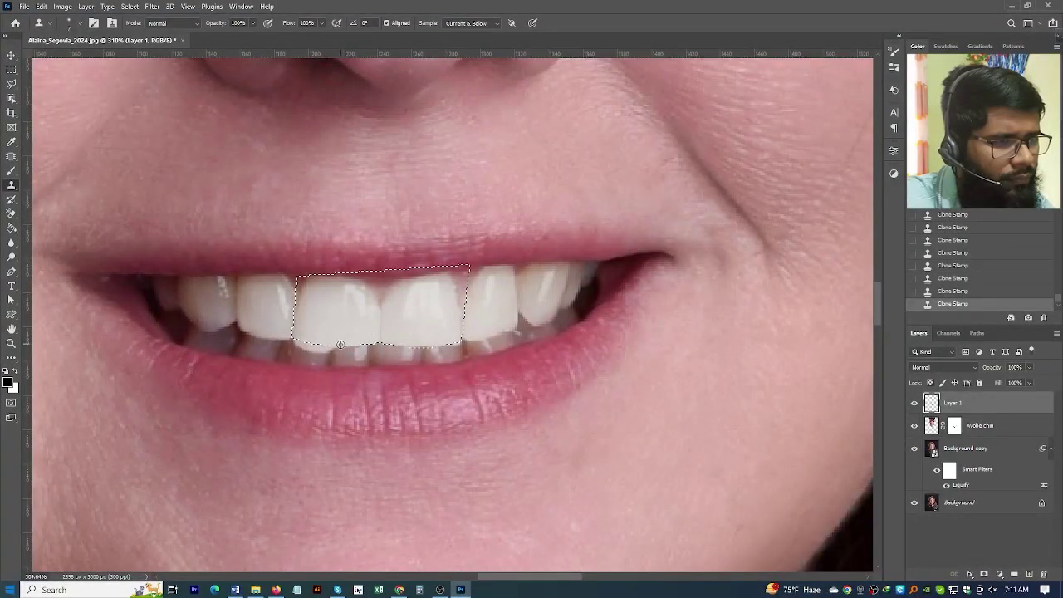
Invert the selection and clone-stamp the area just below the front teeth.
key(ctrl+shift+i)
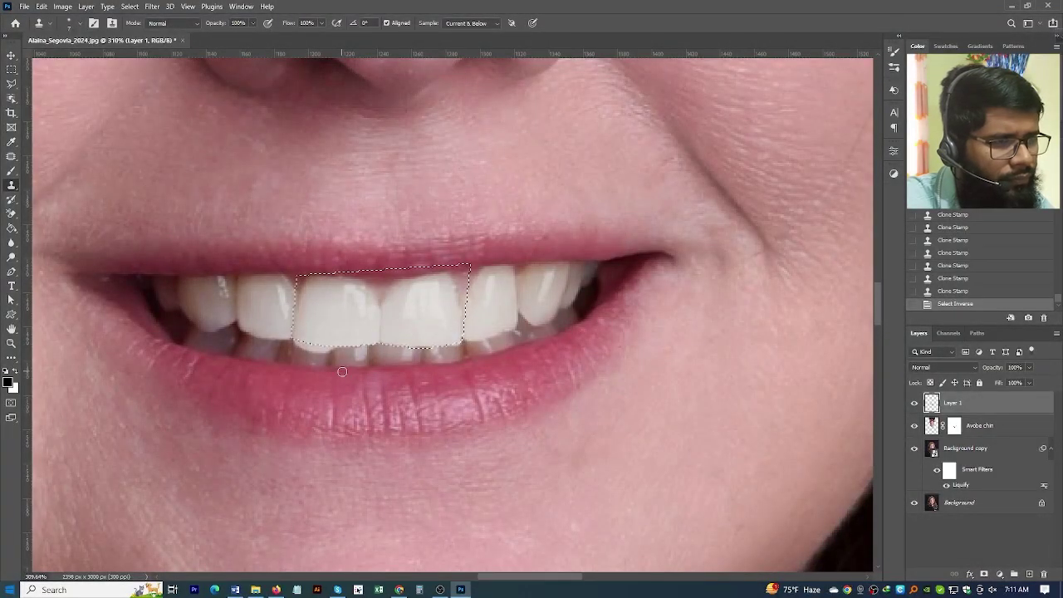
click(329, 357)
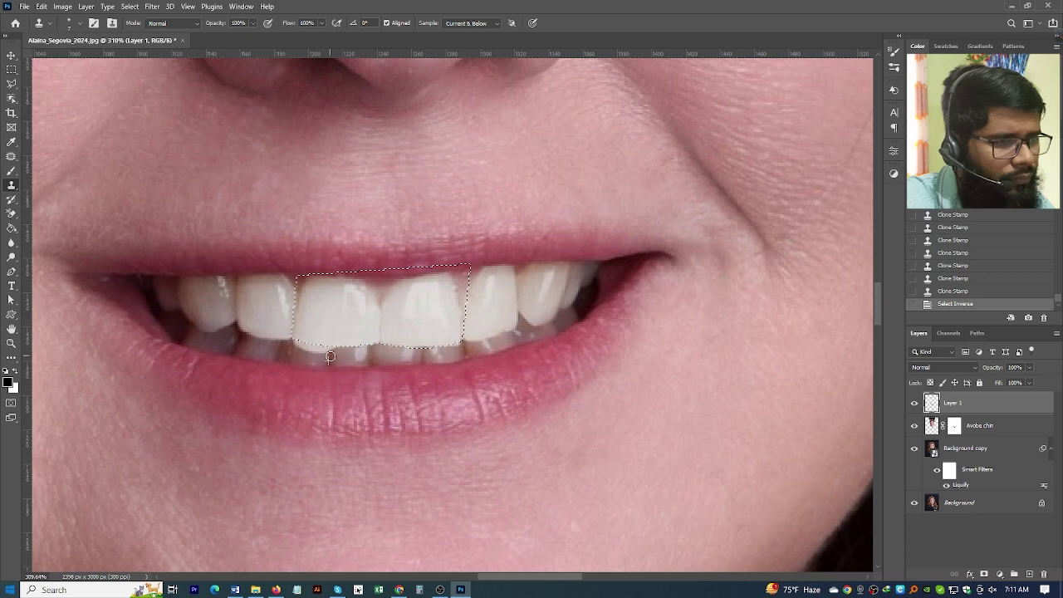
click(328, 359)
click(319, 353)
click(314, 351)
click(307, 347)
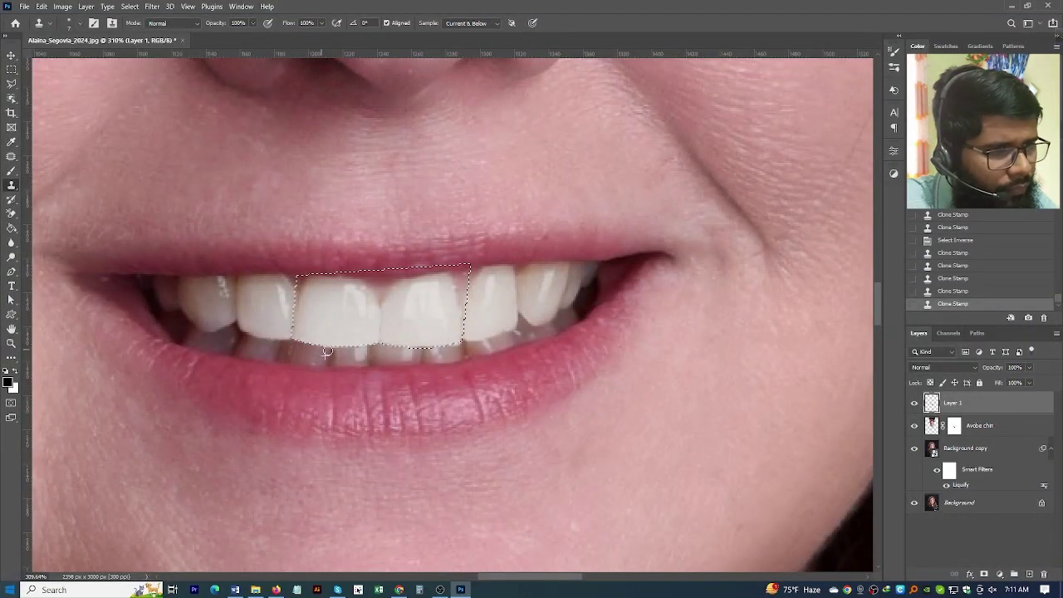
click(324, 352)
click(326, 364)
Deselect the teeth and clone-stamp the lower teeth beneath the upper row.
key(ctrl+d)
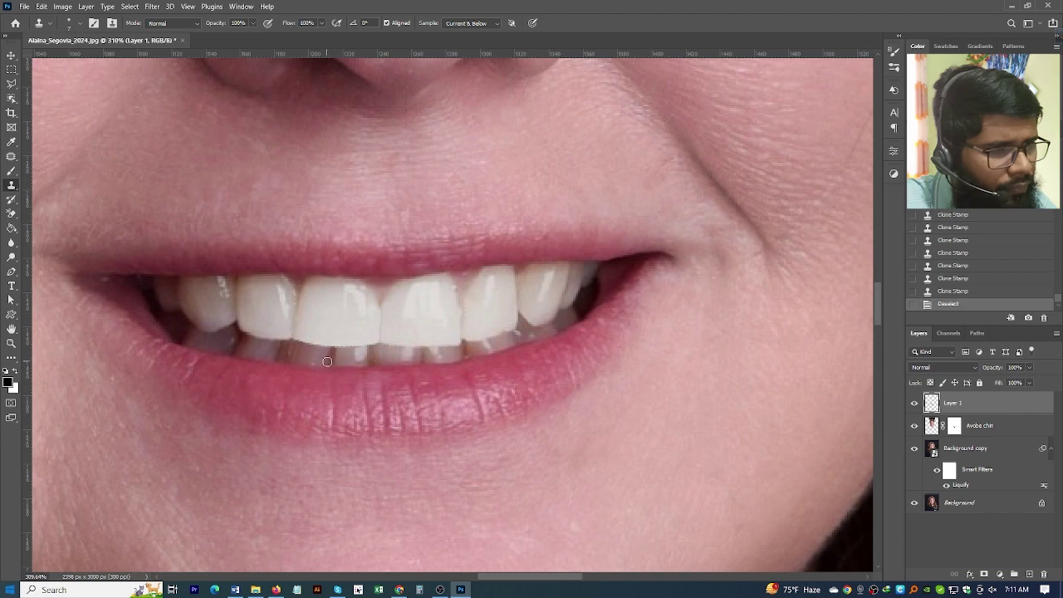
scroll(391, 354, down, 2)
scroll(392, 353, down, 2)
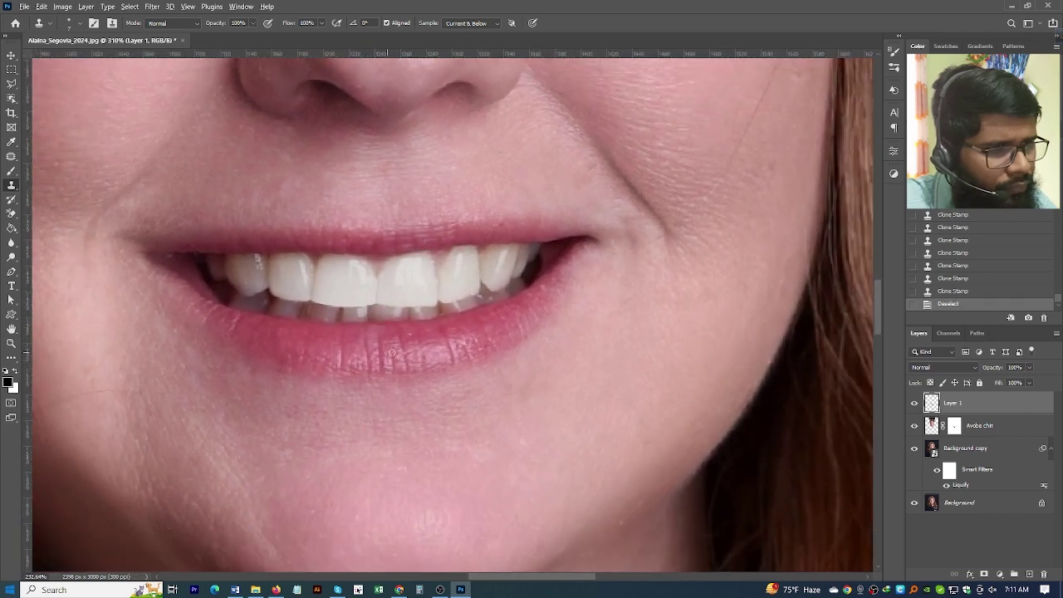
scroll(440, 313, up, 2)
click(432, 315)
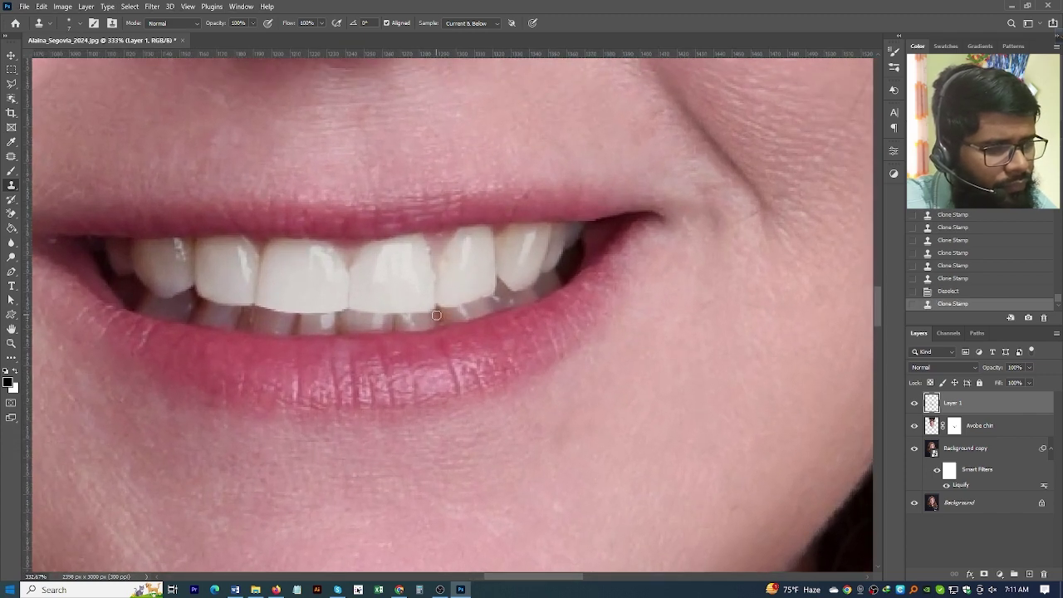
click(431, 316)
click(428, 316)
click(426, 315)
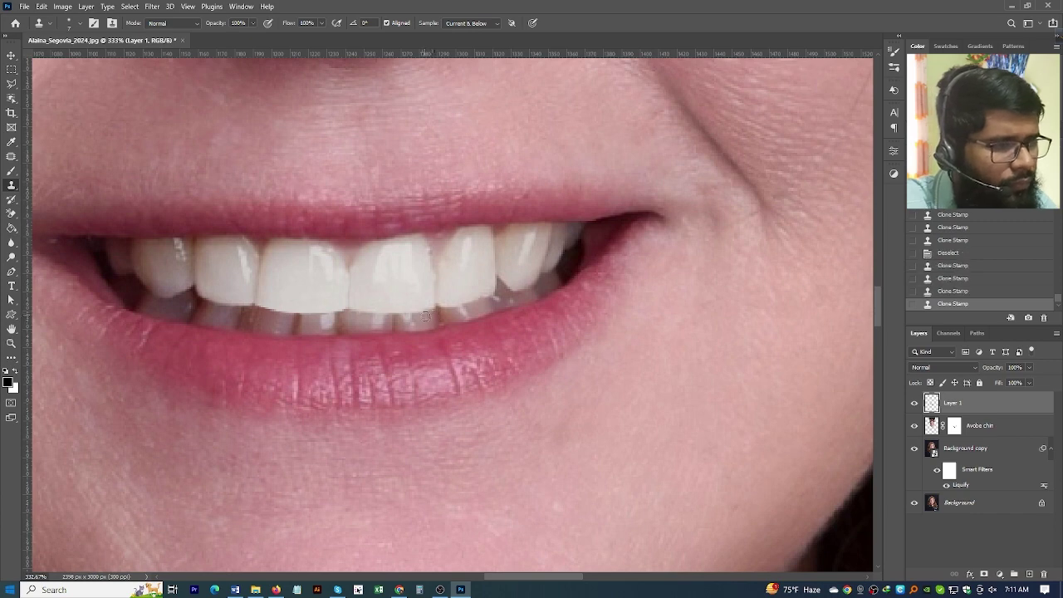
click(424, 316)
click(423, 316)
click(422, 316)
click(419, 317)
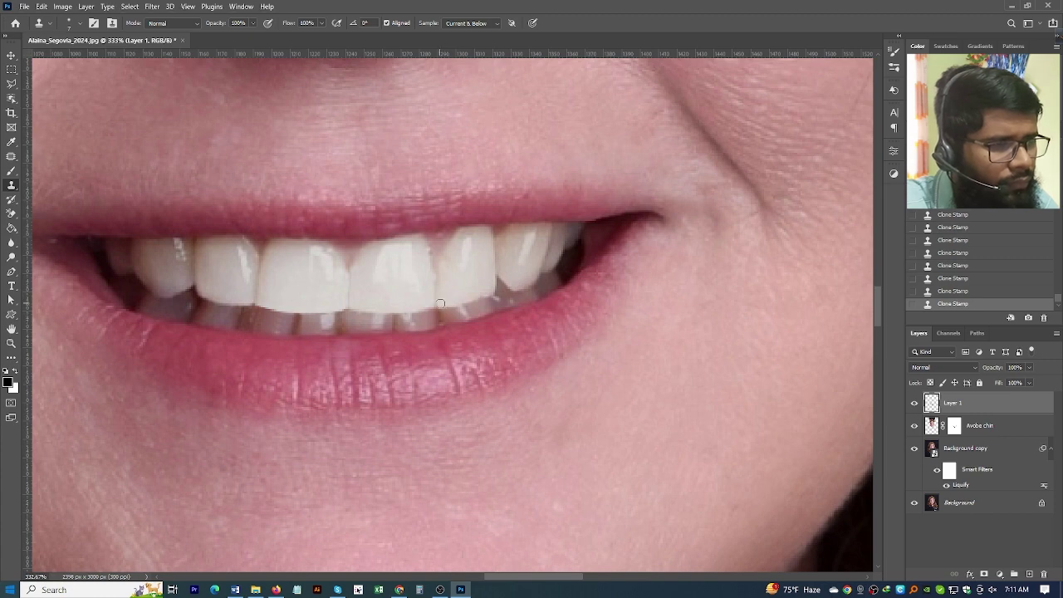
Clone enamel over an uneven front tooth, comparing the result with undo and redo.
scroll(440, 304, down, 2)
scroll(416, 291, down, 2)
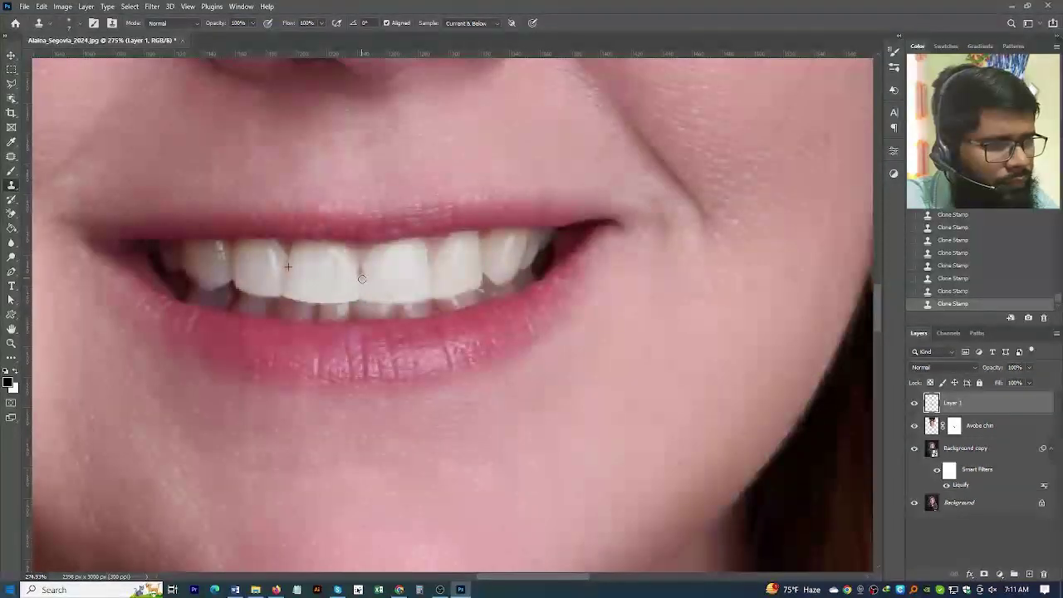
drag(361, 285, 362, 292)
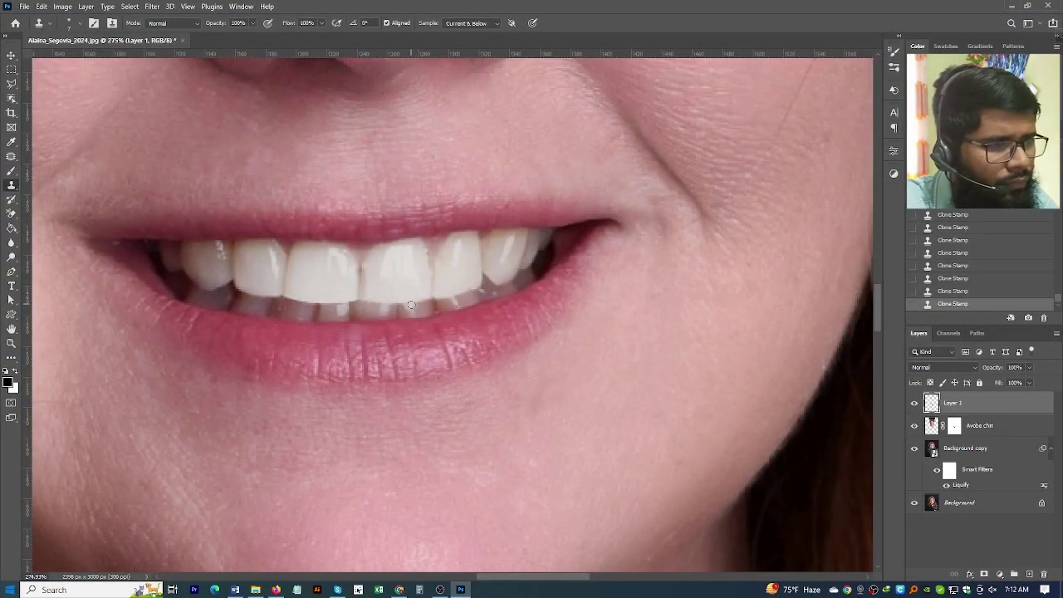
scroll(266, 264, up, 2)
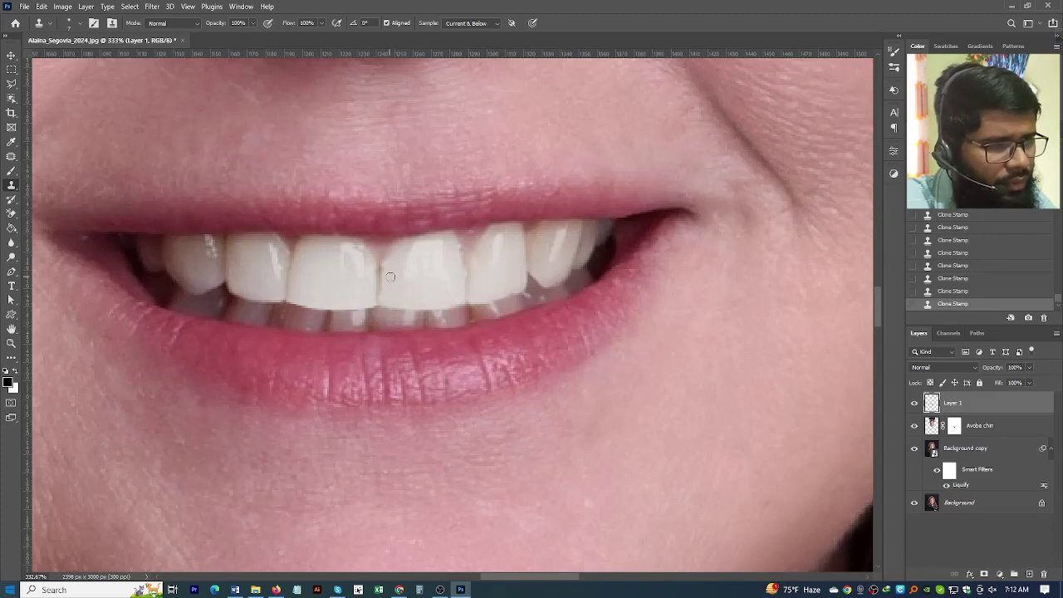
key(ctrl+z)
key(ctrl+shift+z)
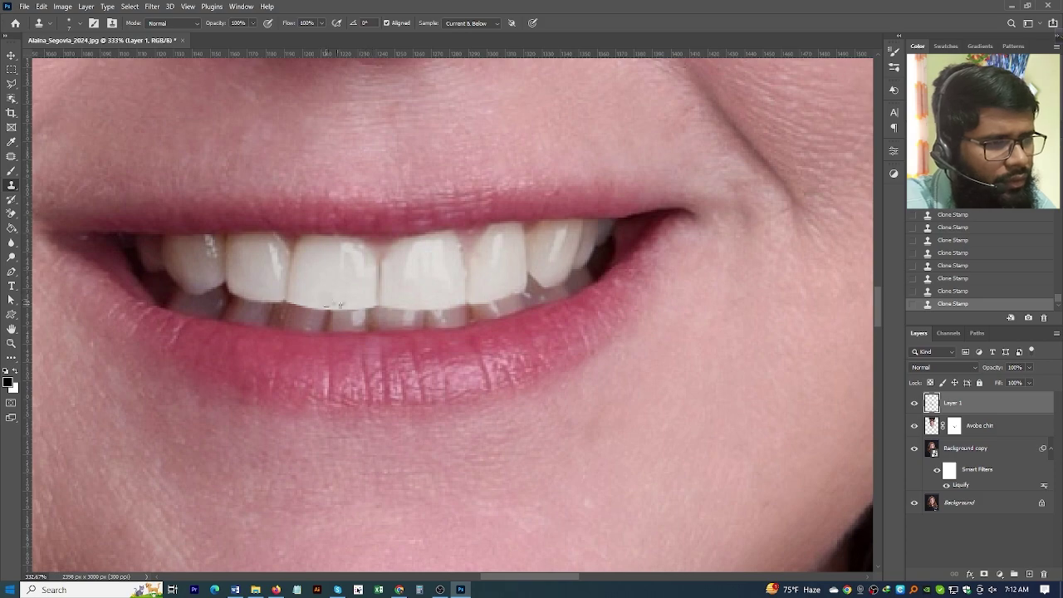
Zoom out to view the whole retouched portrait.
scroll(339, 305, down, 2)
scroll(365, 309, down, 2)
scroll(399, 314, down, 2)
scroll(432, 319, down, 2)
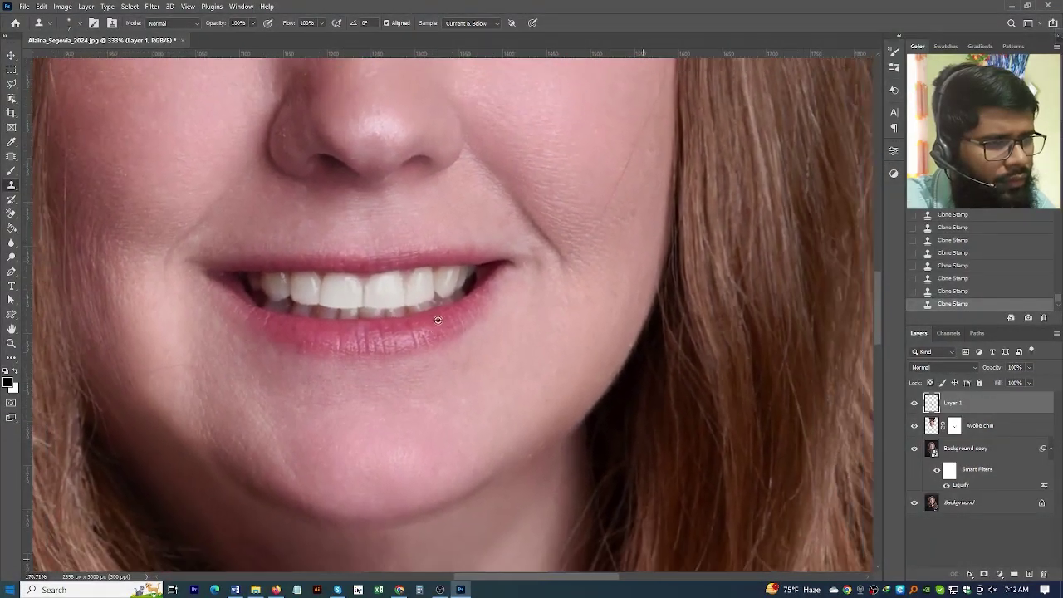
scroll(437, 320, down, 2)
scroll(428, 324, down, 1)
scroll(415, 328, down, 2)
scroll(406, 331, down, 2)
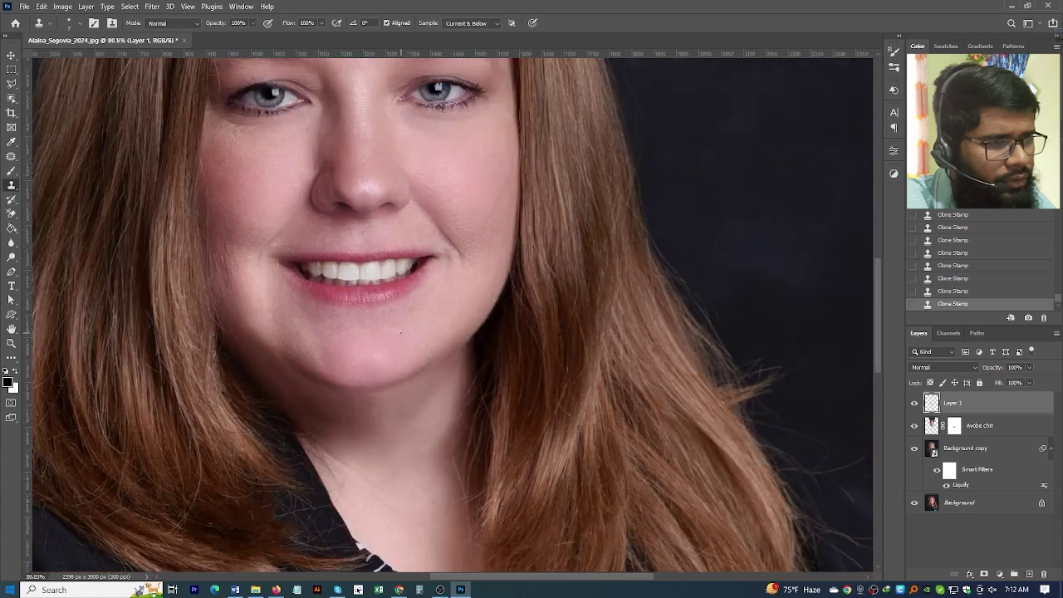
scroll(402, 334, down, 1)
scroll(398, 336, down, 2)
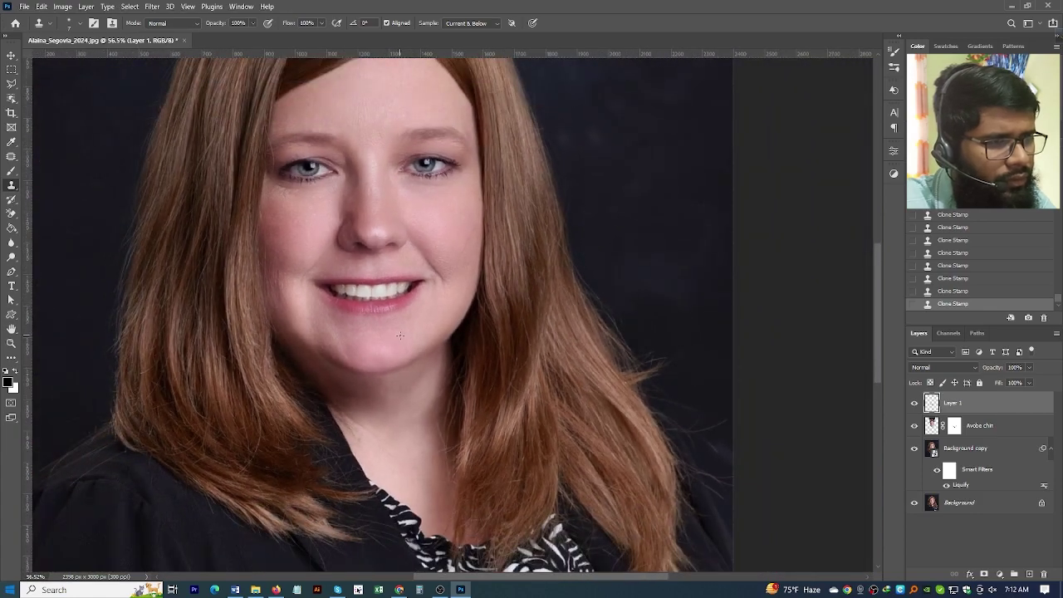
scroll(399, 335, down, 3)
scroll(402, 357, up, 2)
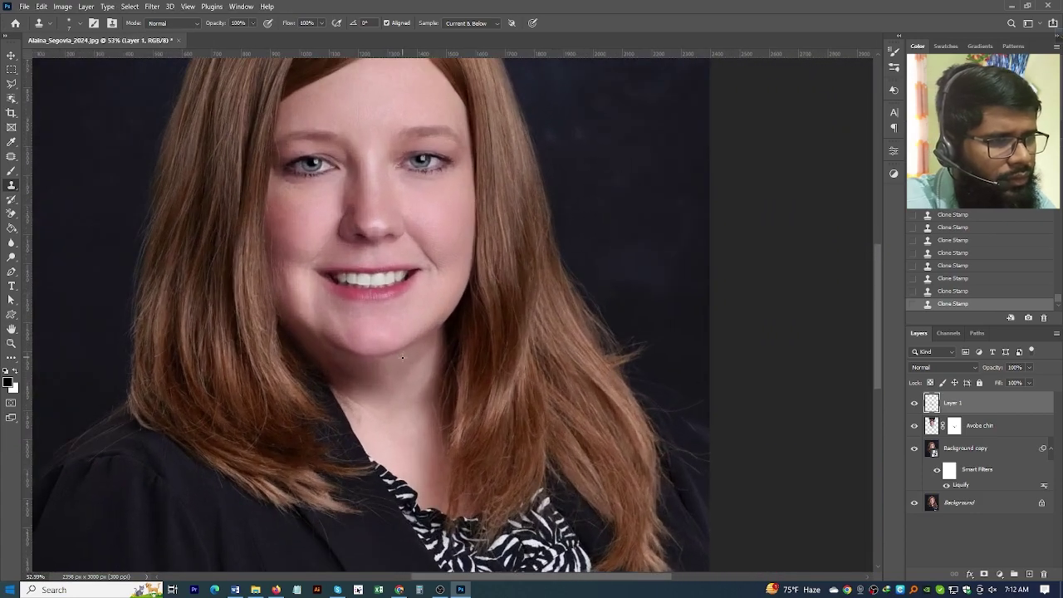
Save the portrait as a layered PSD, accepting the compatibility options.
key(ctrl+shift+s)
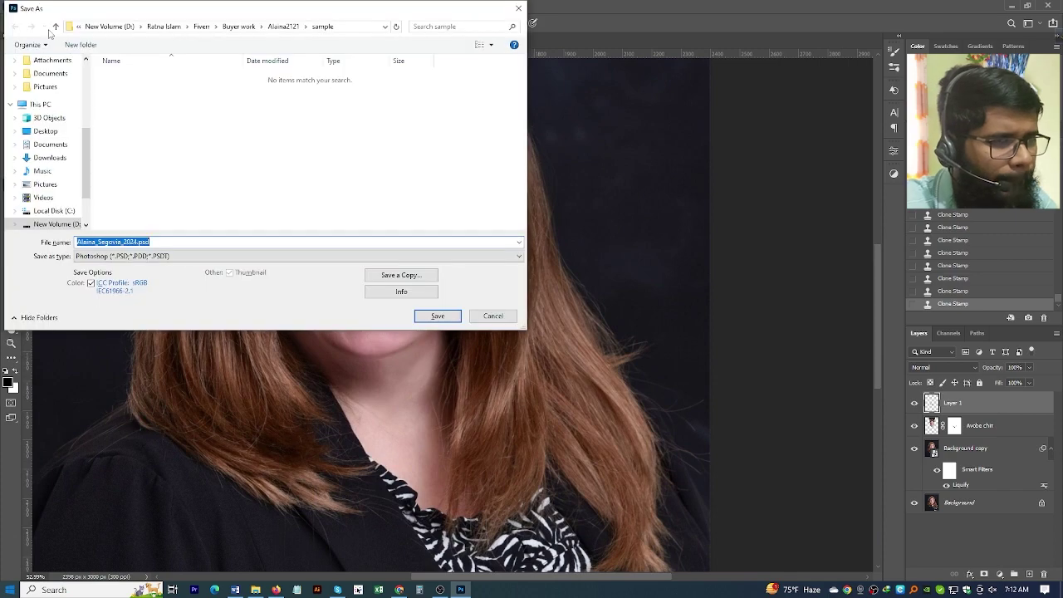
click(56, 25)
click(436, 316)
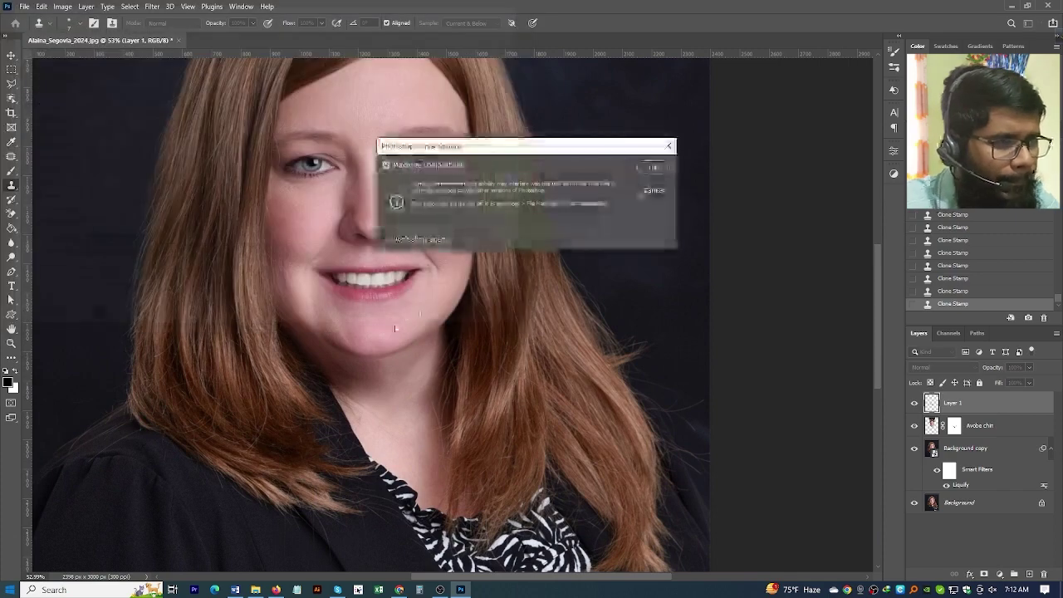
click(649, 170)
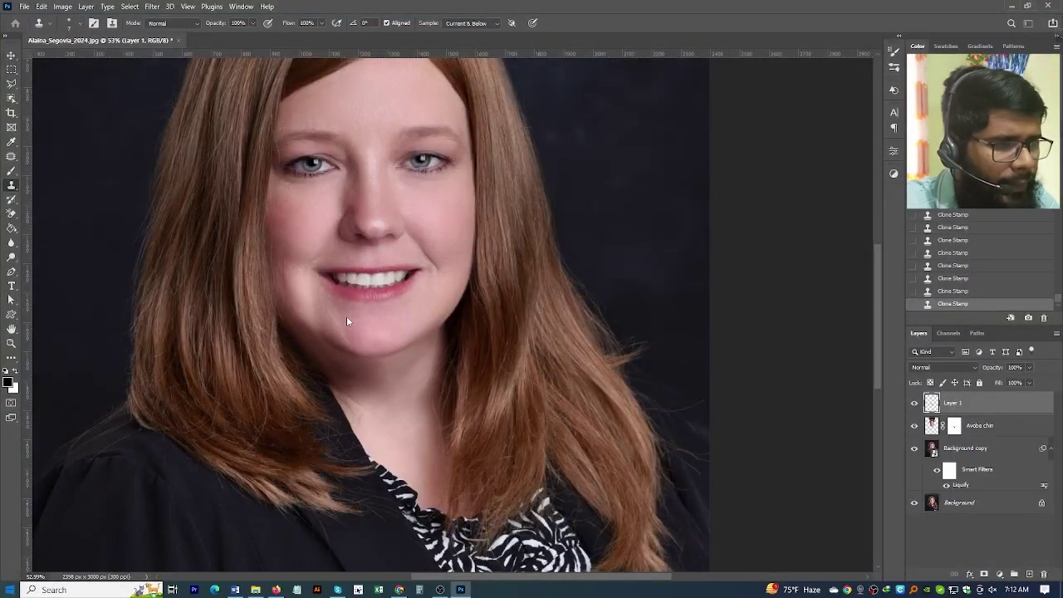
key(v)
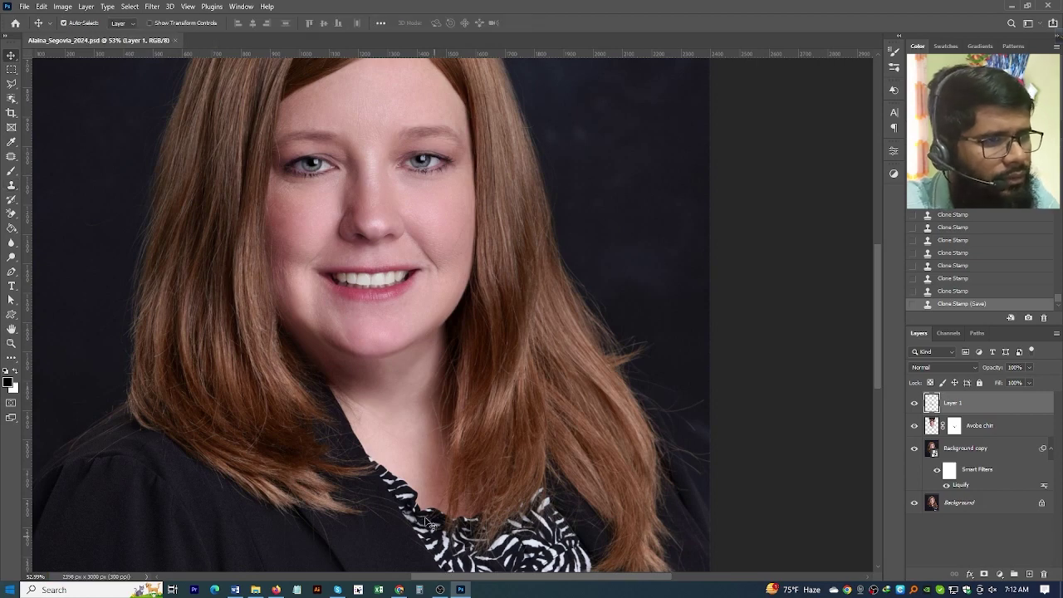
scroll(397, 316, up, 1)
scroll(389, 312, down, 1)
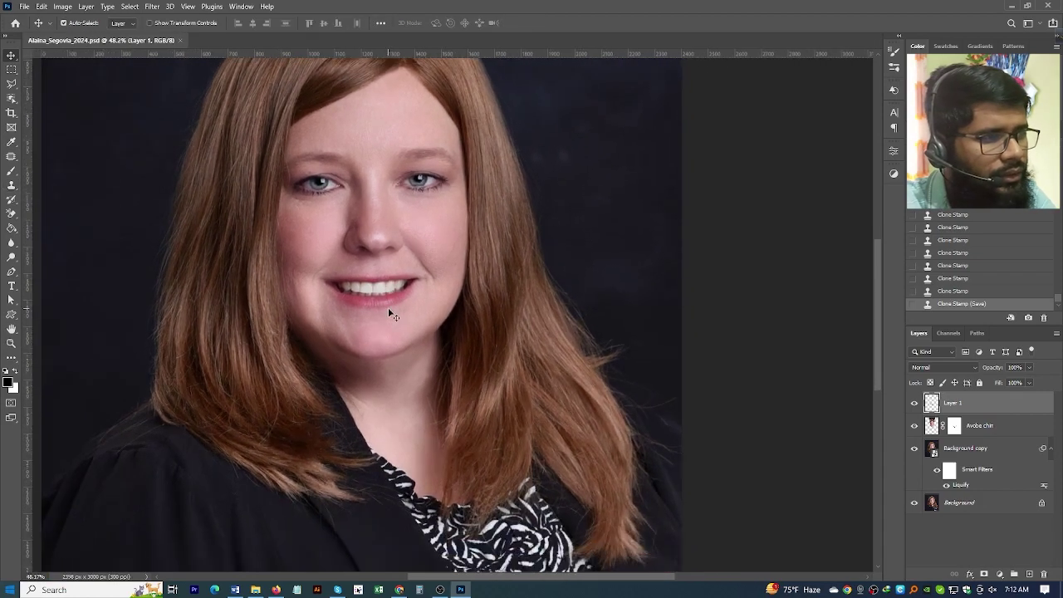
scroll(359, 341, up, 3)
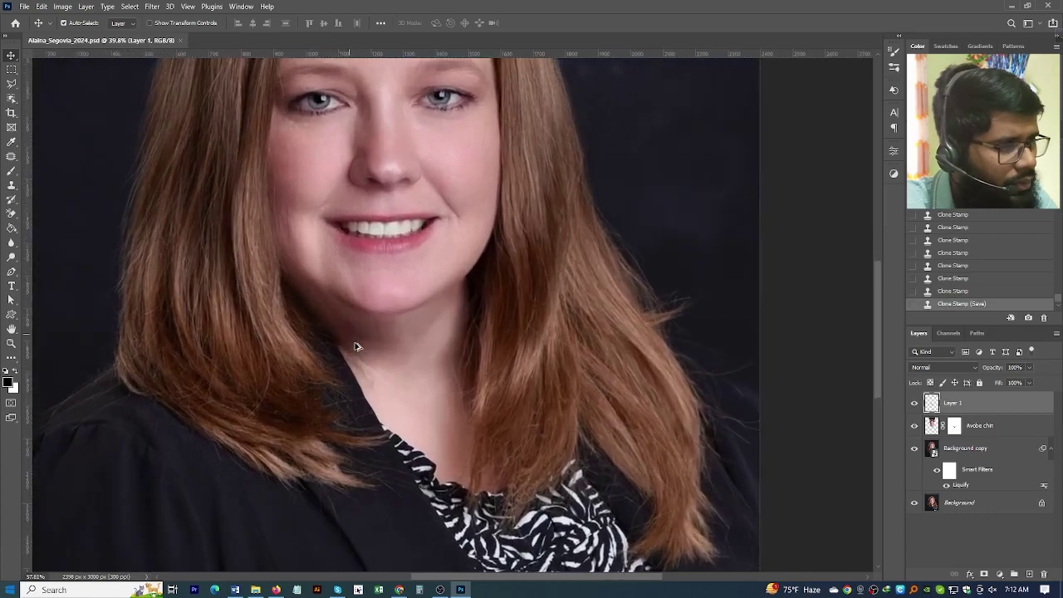
scroll(357, 341, up, 1)
scroll(356, 340, up, 2)
scroll(356, 337, up, 1)
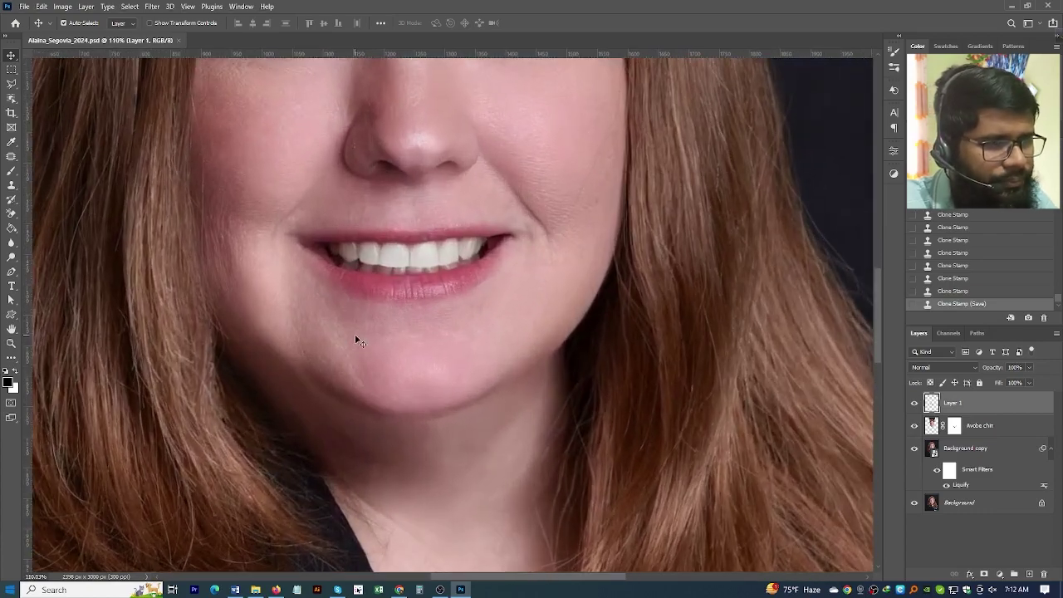
scroll(355, 341, up, 1)
scroll(355, 350, down, 3)
scroll(344, 356, down, 1)
scroll(347, 366, down, 2)
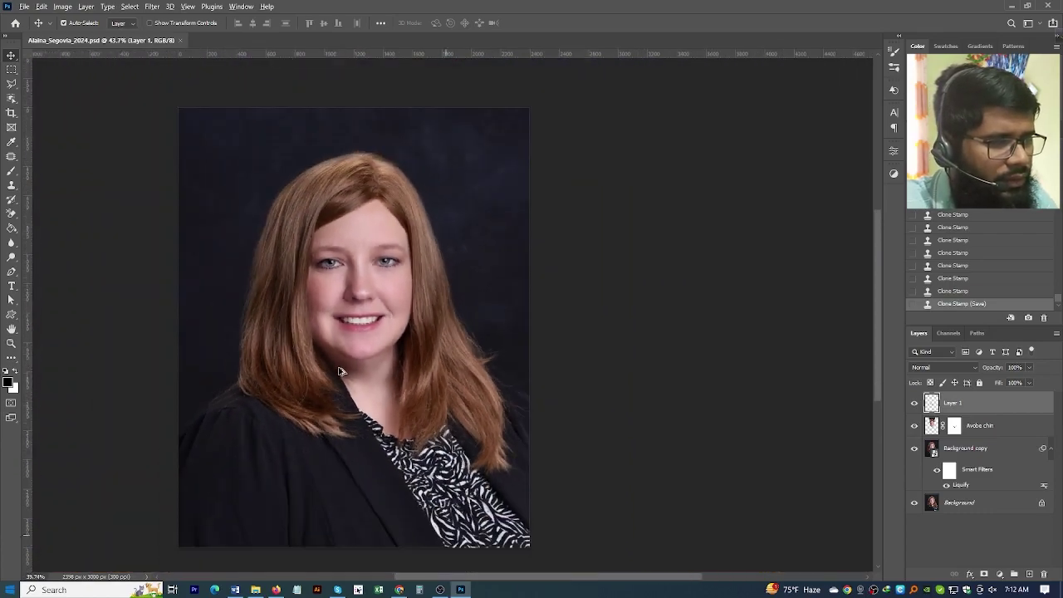
drag(363, 372, 361, 266)
scroll(380, 212, down, 1)
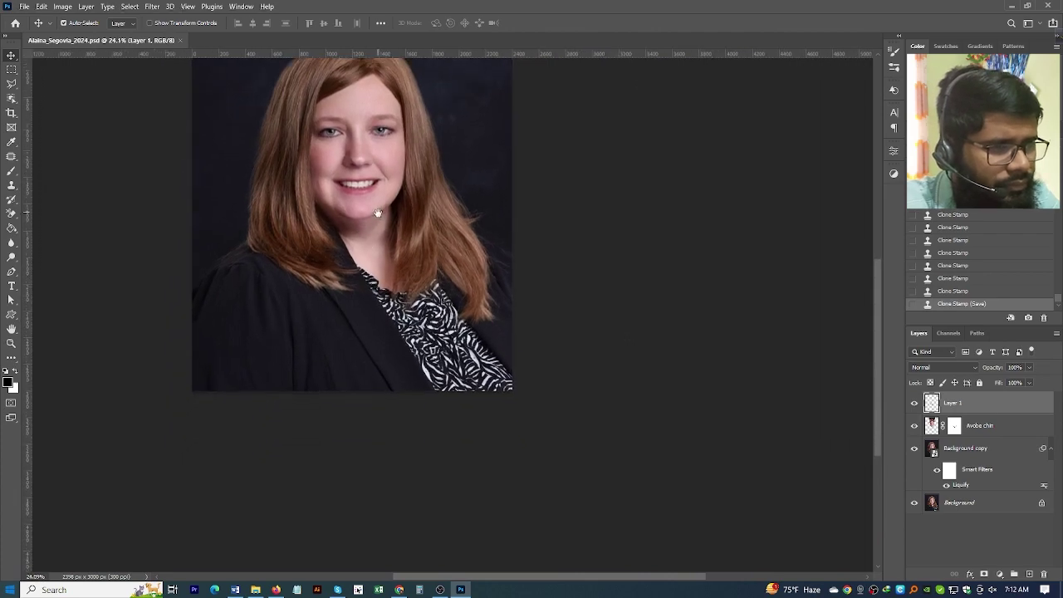
drag(380, 213, 387, 390)
scroll(357, 312, up, 1)
scroll(356, 309, up, 3)
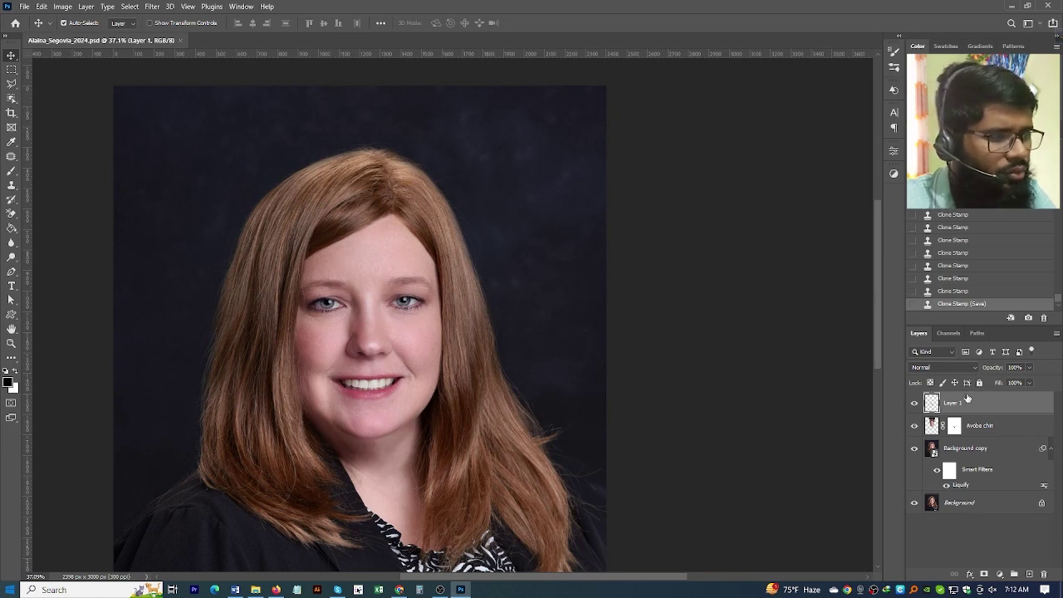
Stamp visible layers into Layer 2, make it a smart object, and launch Filter > Liquify.
key(ctrl+alt+shift+e)
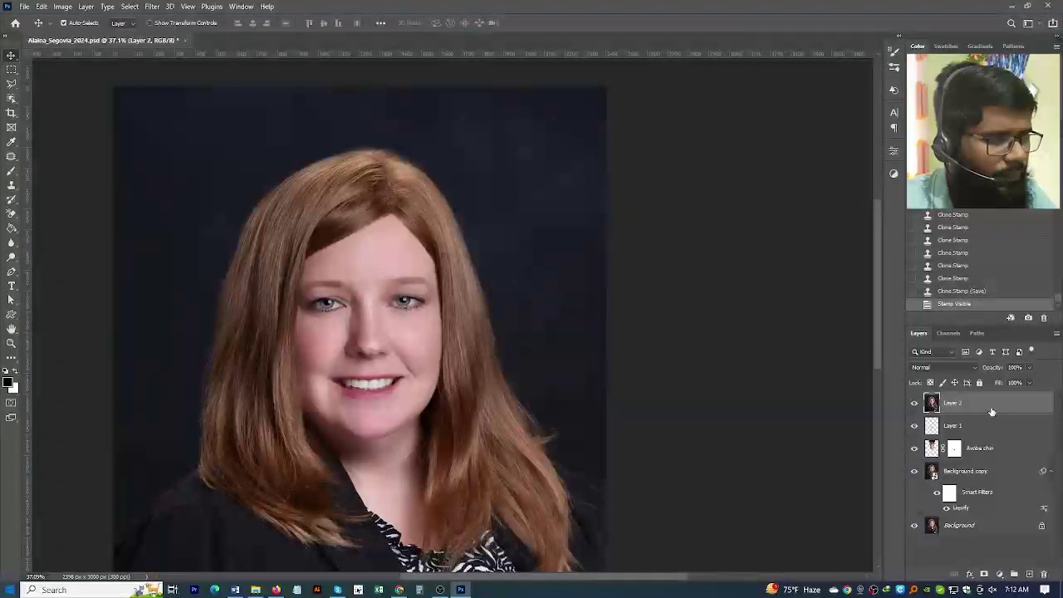
right_click(988, 407)
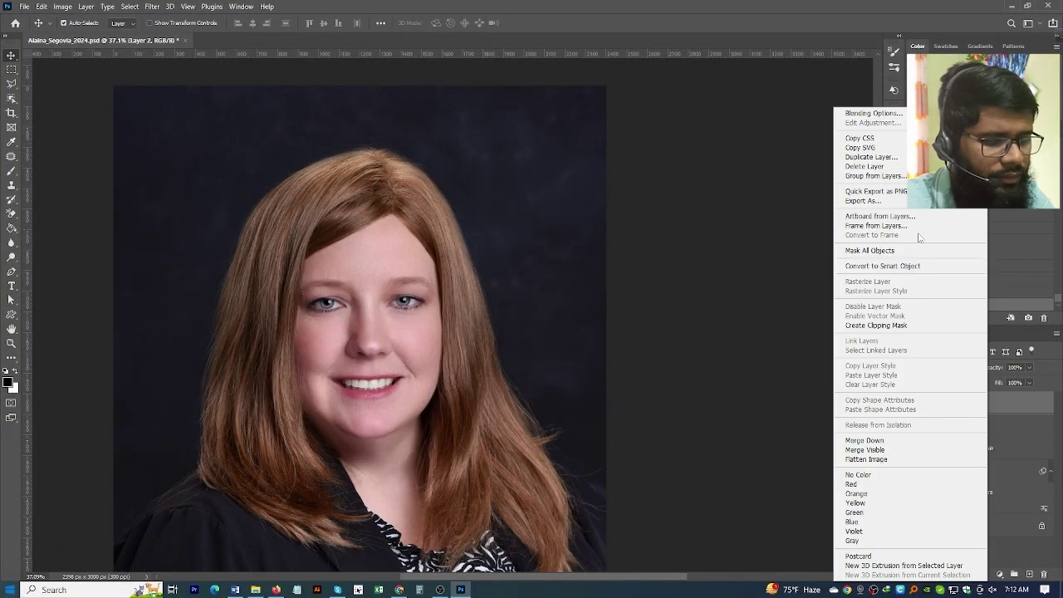
click(893, 266)
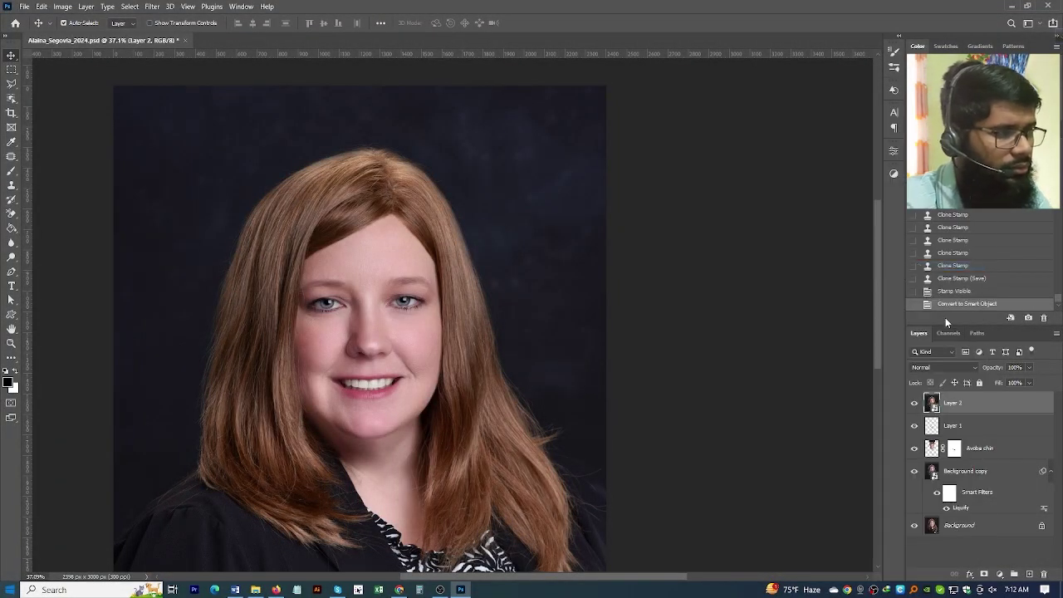
click(152, 7)
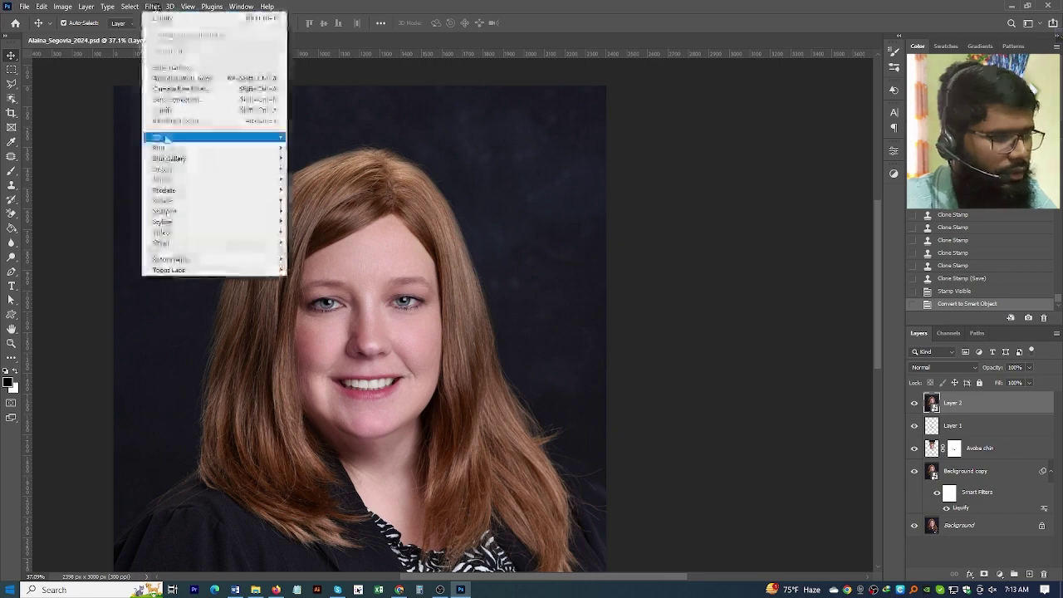
click(179, 109)
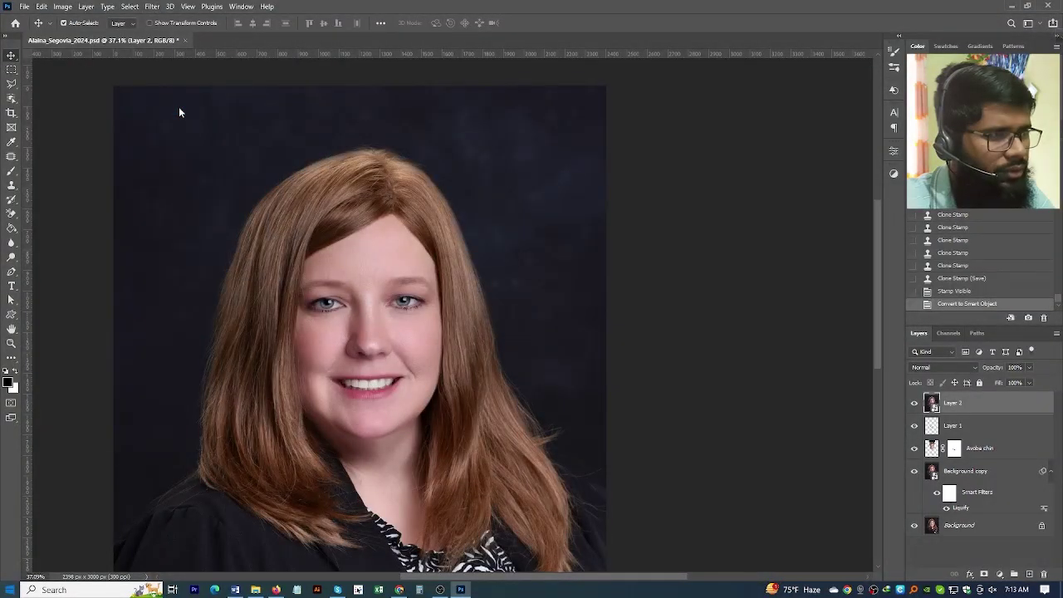
In Liquify, choose the Face Tool, expand the Eyes sliders, and uncheck Show Backdrop.
scroll(465, 228, up, 1)
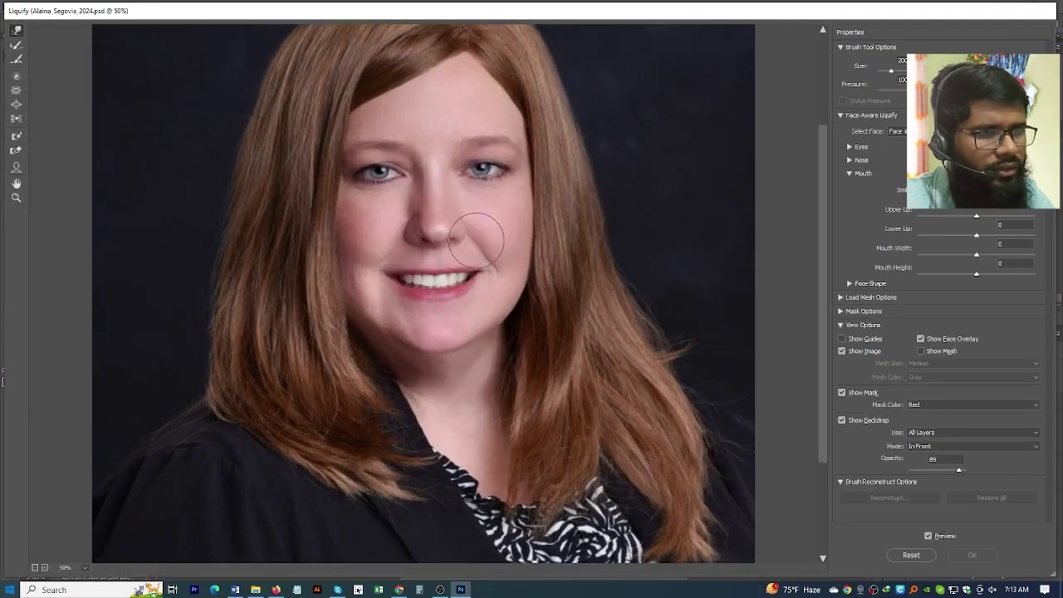
scroll(457, 324, up, 1)
scroll(457, 331, up, 1)
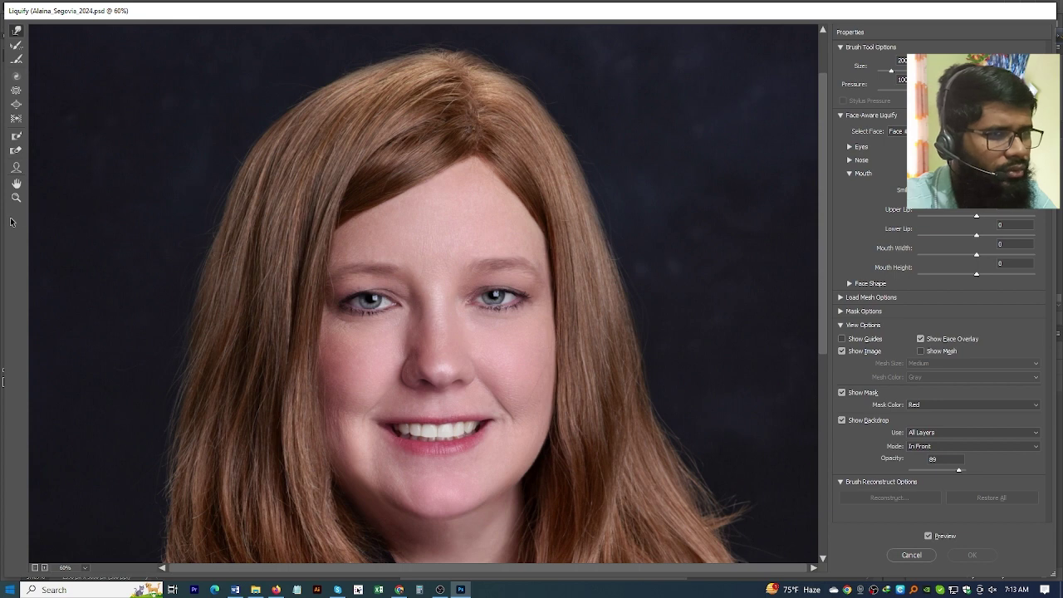
click(16, 170)
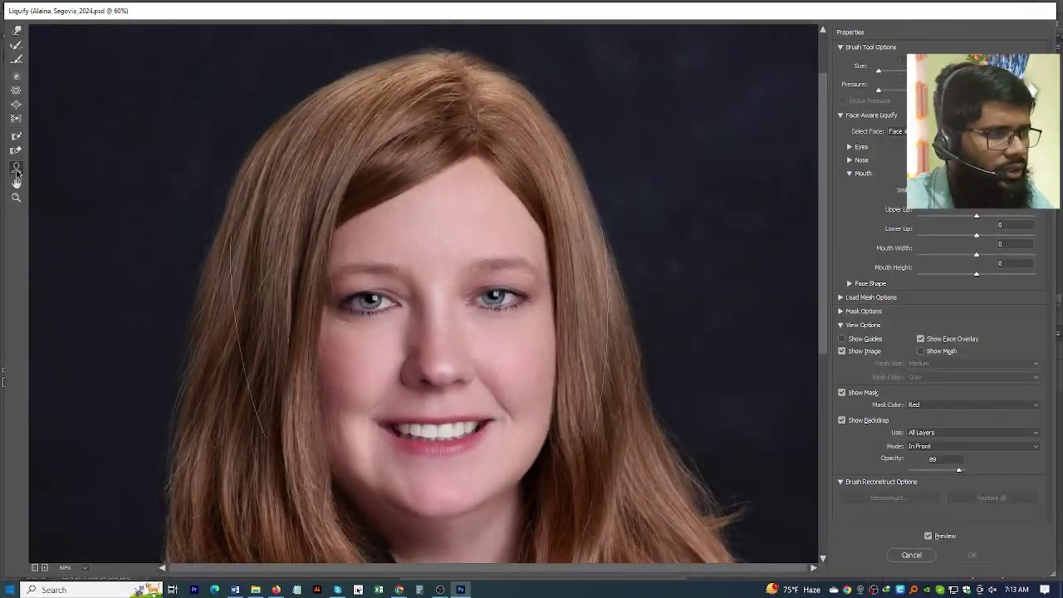
click(850, 147)
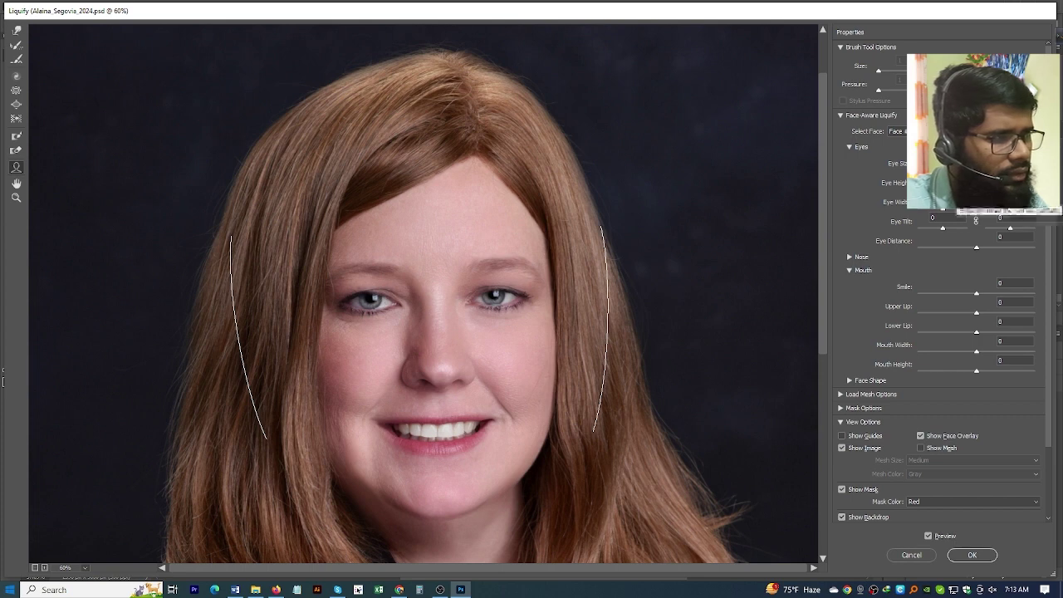
scroll(919, 430, down, 3)
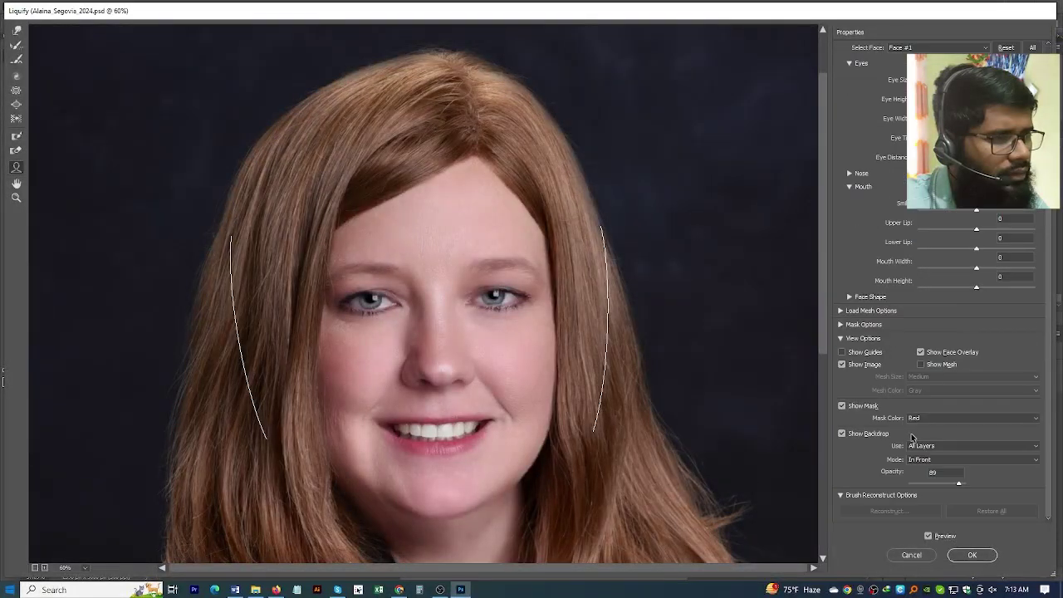
click(842, 433)
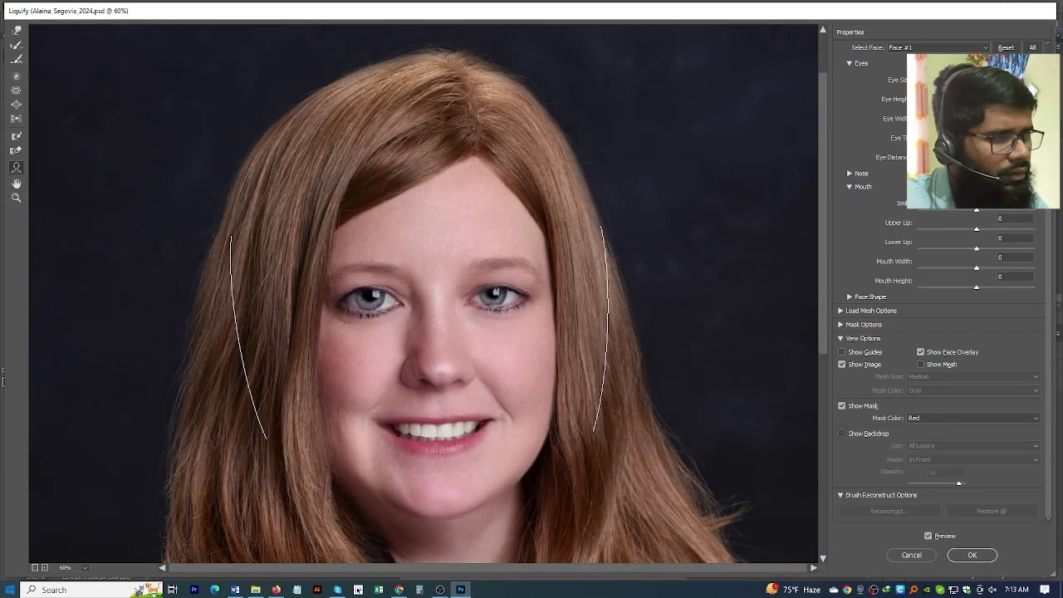
scroll(982, 241, up, 2)
scroll(982, 241, up, 1)
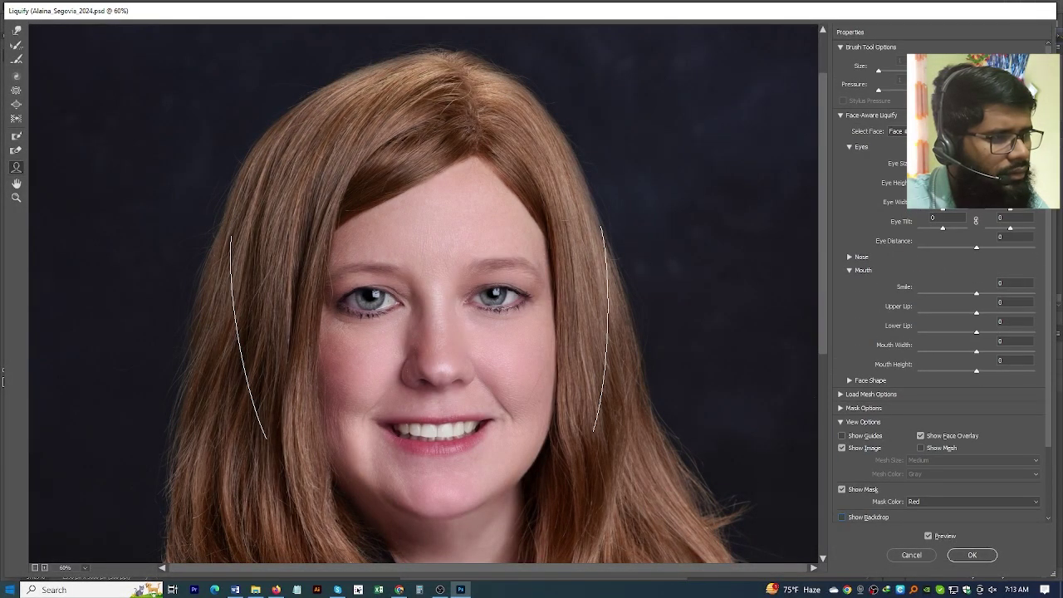
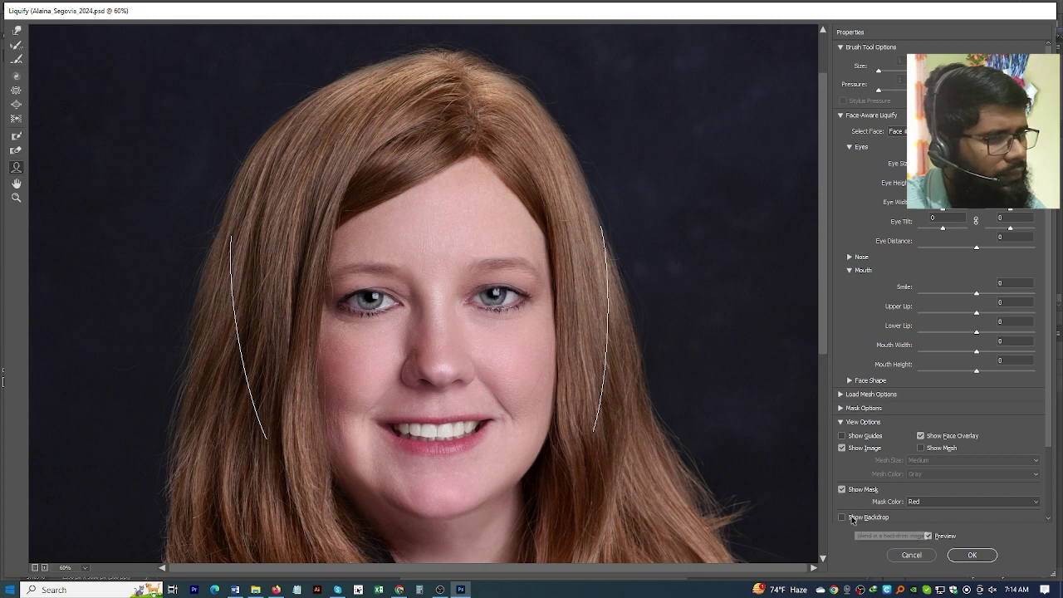
Compare the face-aware slimming with the original, then commit Liquify as a smart filter on Layer 2.
scroll(868, 483, down, 3)
scroll(872, 484, up, 3)
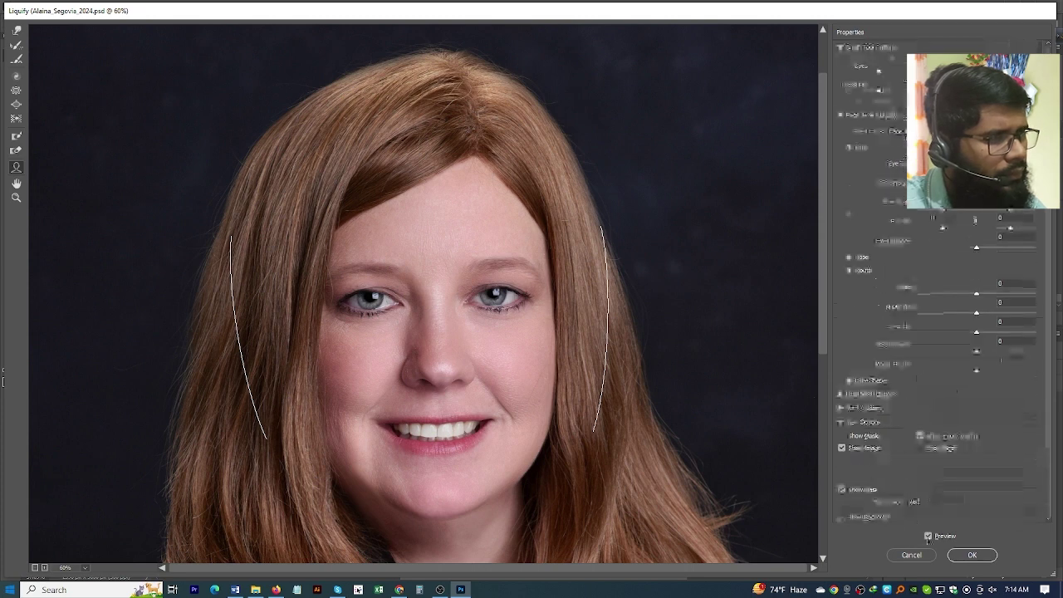
click(929, 538)
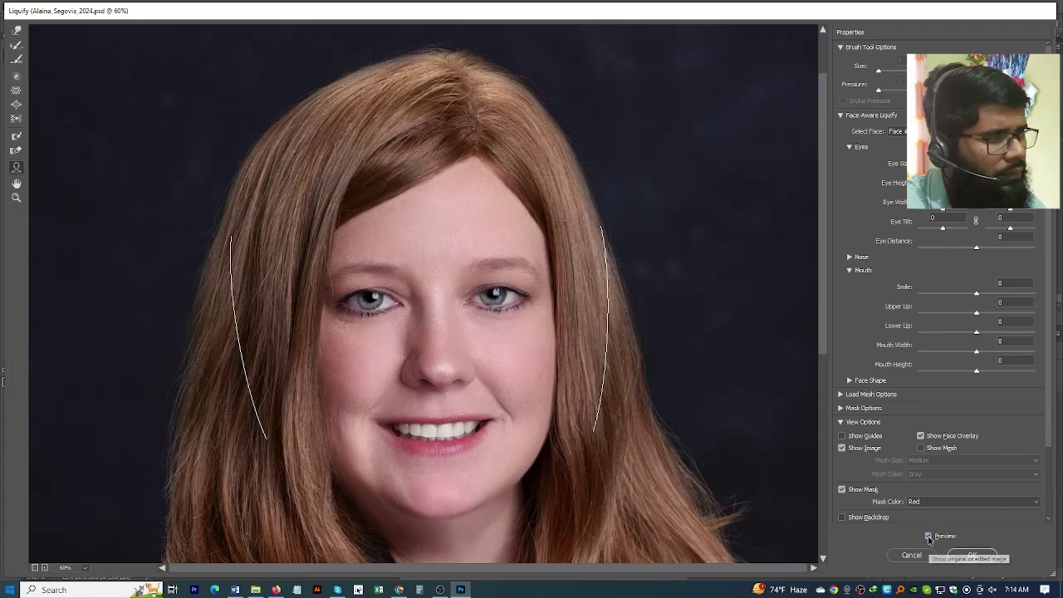
click(928, 538)
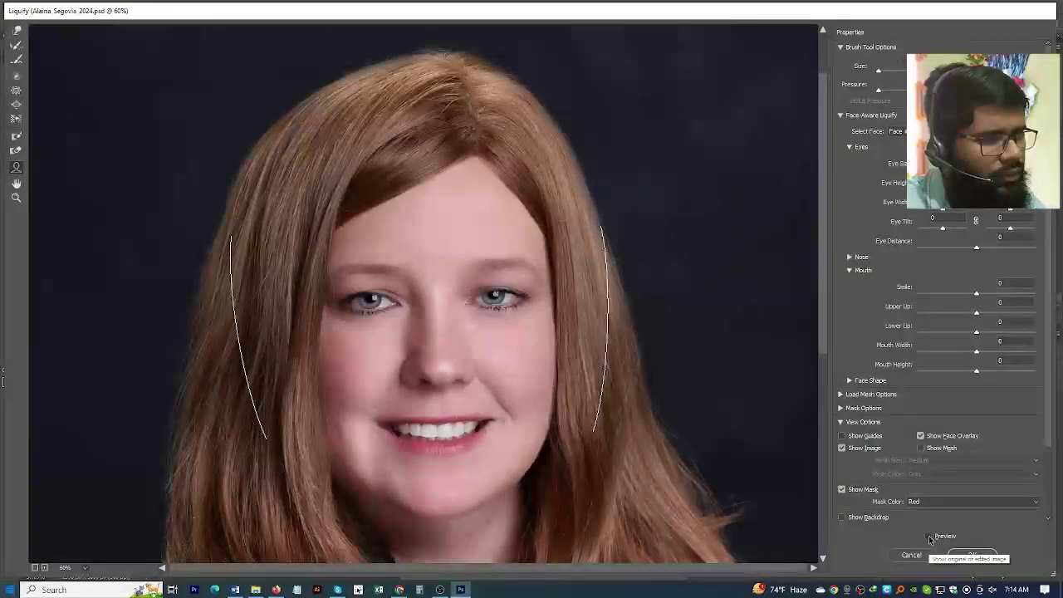
click(931, 538)
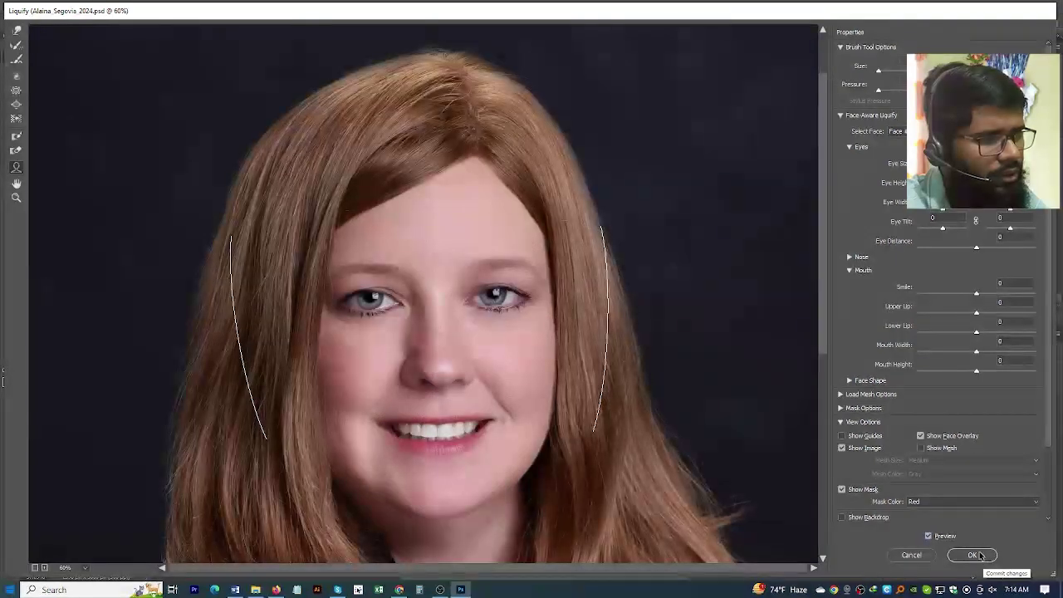
click(980, 555)
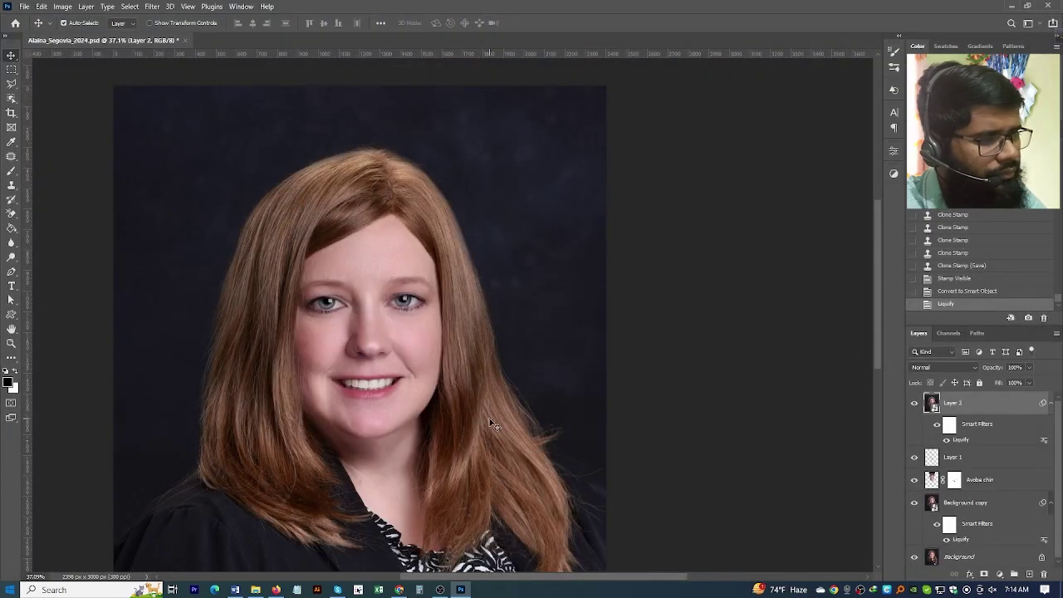
Reopen the Liquify smart filter with Forward Warp, sizing the brush from 300 down to about 100.
double_click(961, 441)
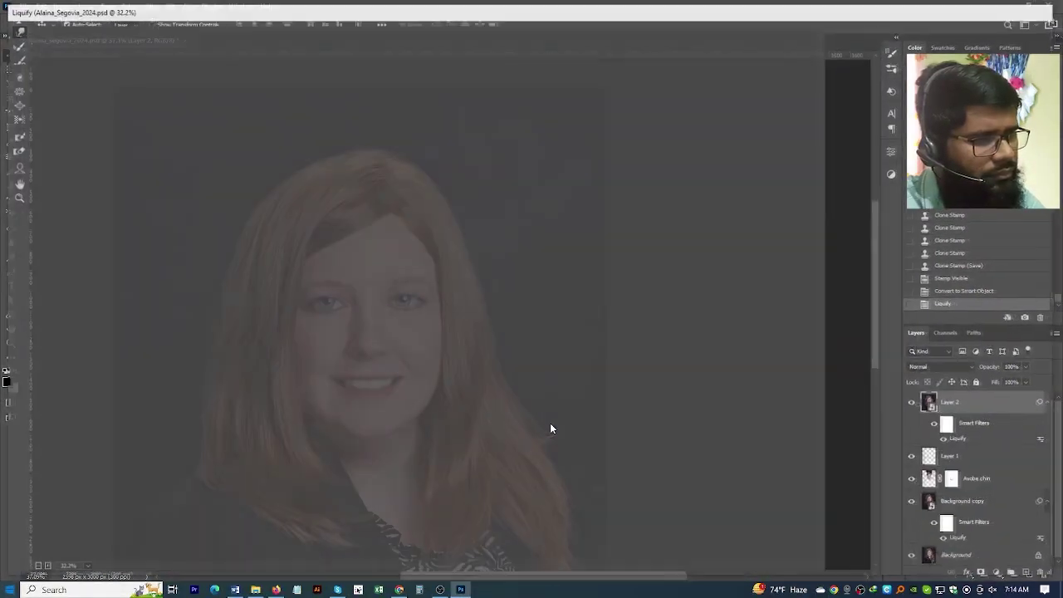
scroll(398, 317, up, 3)
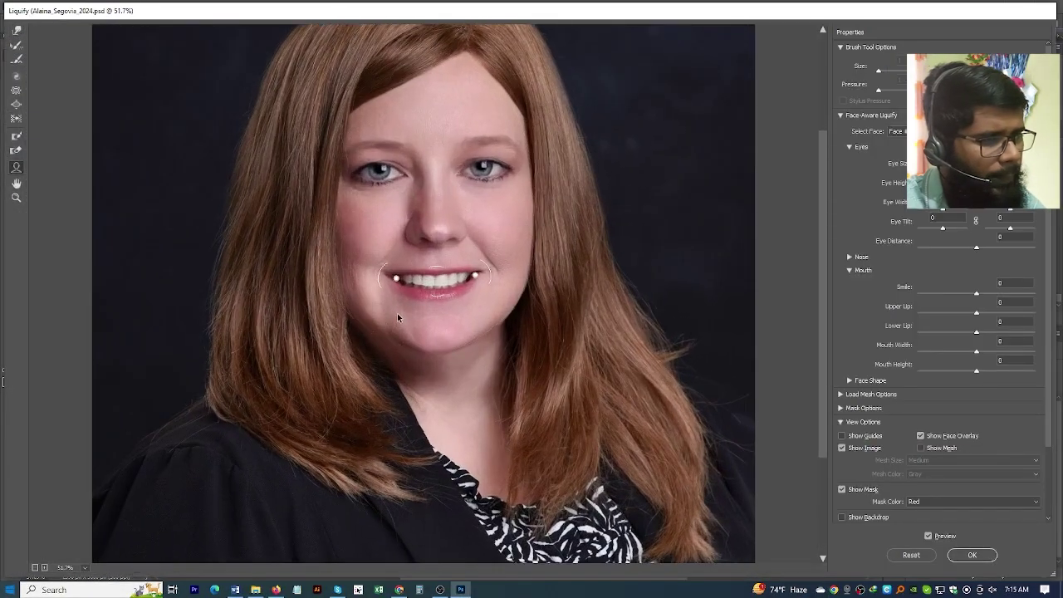
scroll(380, 322, up, 1)
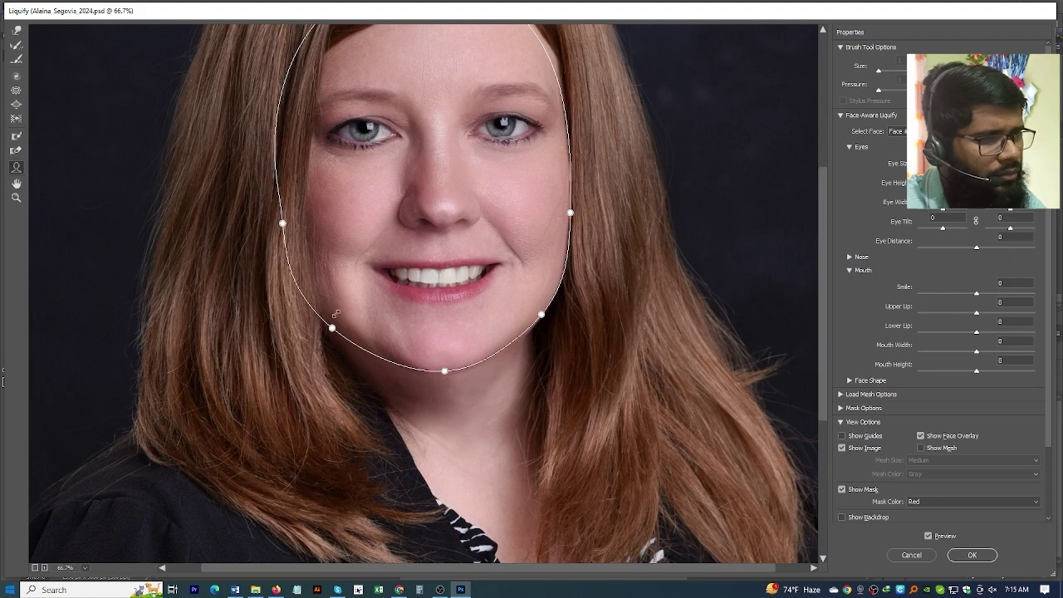
click(16, 30)
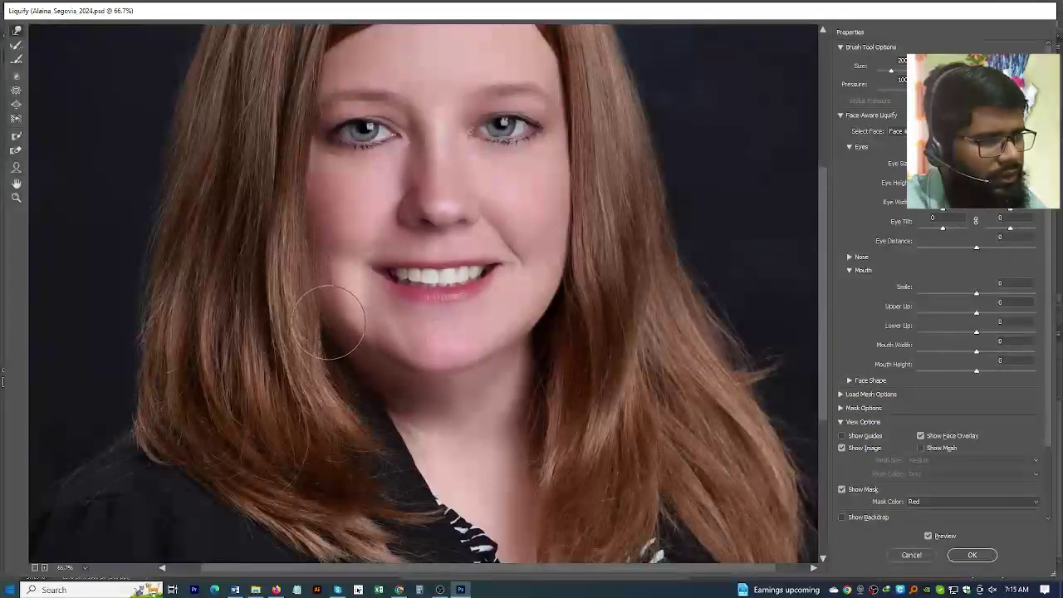
key(bracketright)
key(bracketright)
key(bracketright)
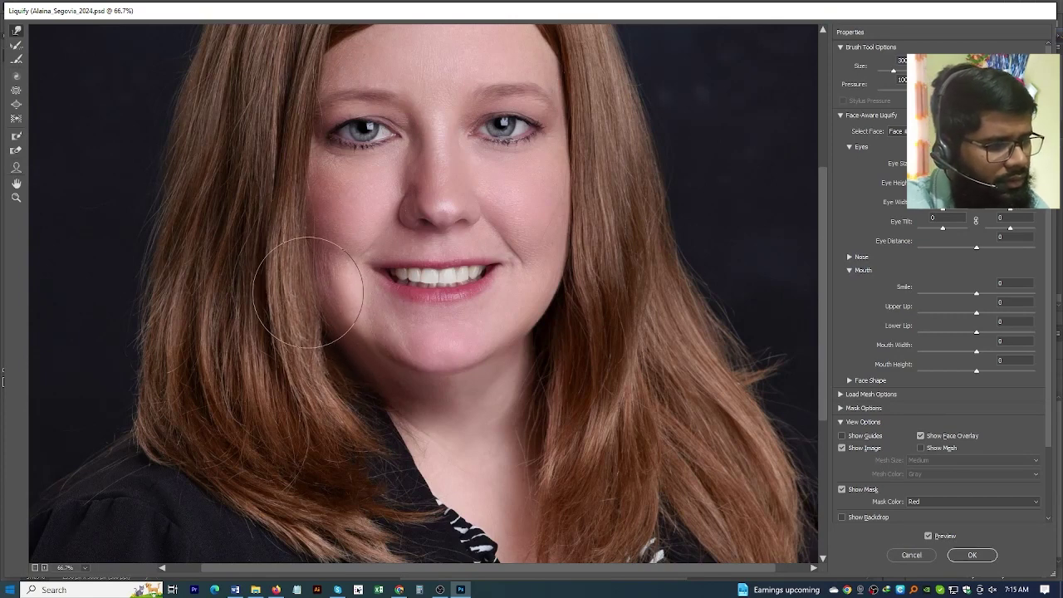
key(bracketleft)
key(bracketleft)
key(bracketleft)
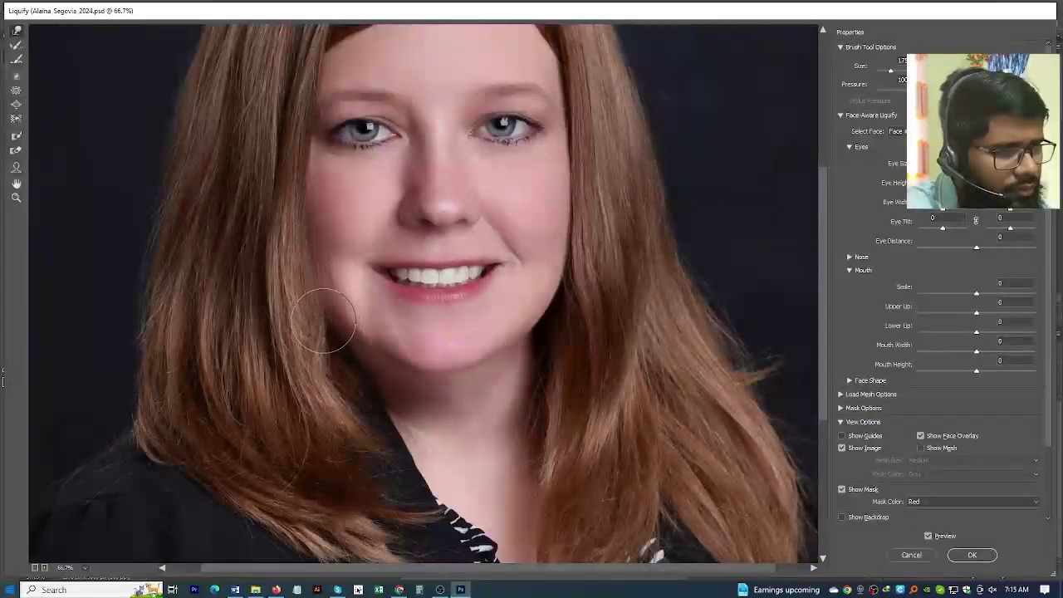
key(bracketleft)
key(bracketleft)
key(bracketleft)
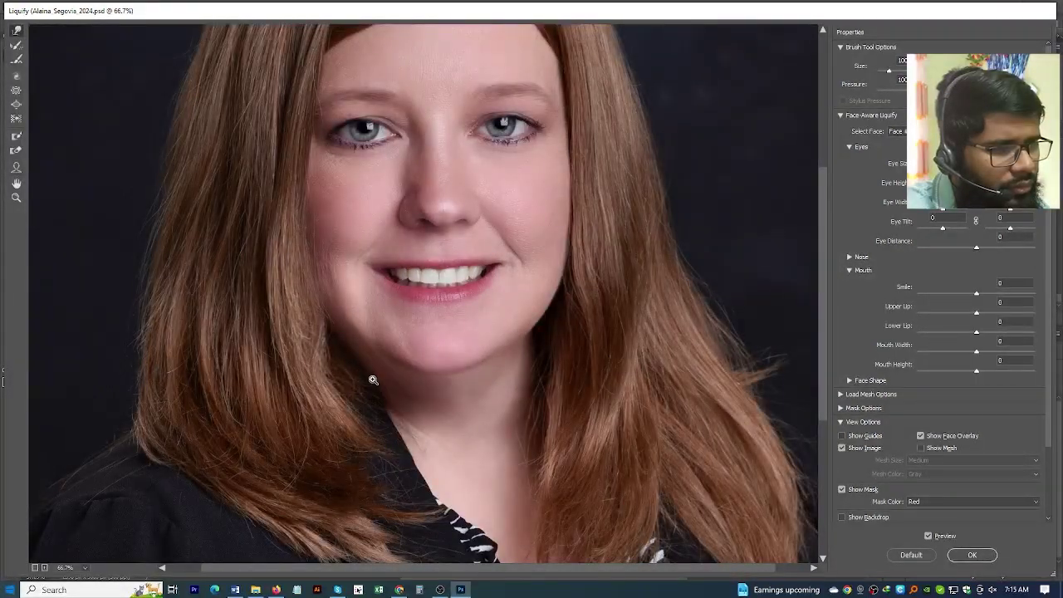
scroll(374, 376, down, 2)
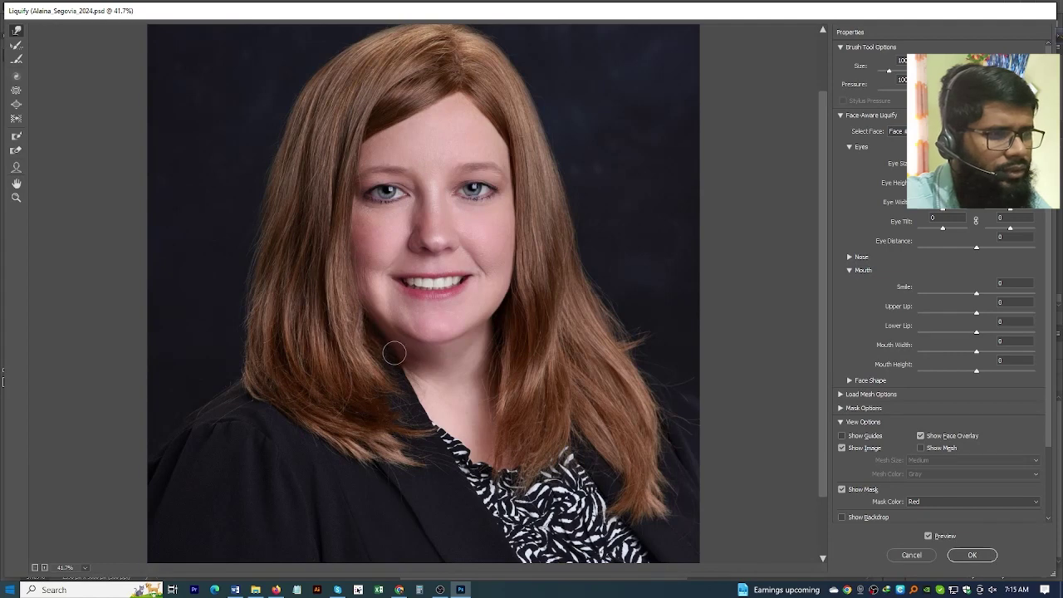
Push the jawline inward with a Forward Warp brush enlarged to about 150.
key(ctrl+minus)
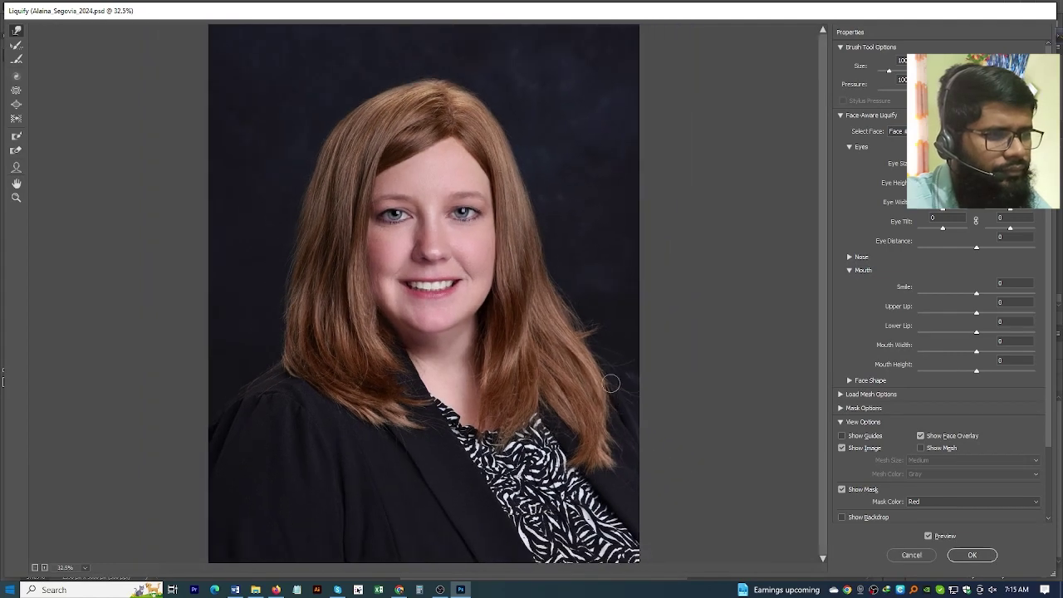
key(ctrl+minus)
key(ctrl+plus)
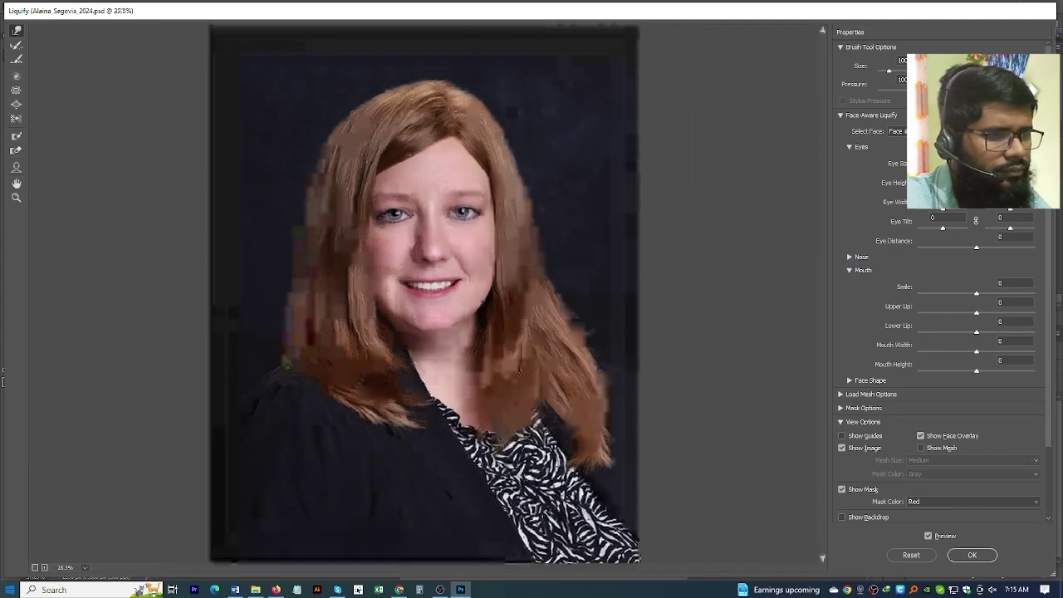
key(ctrl+plus)
key(ctrl+plus)
key(ctrl+plus)
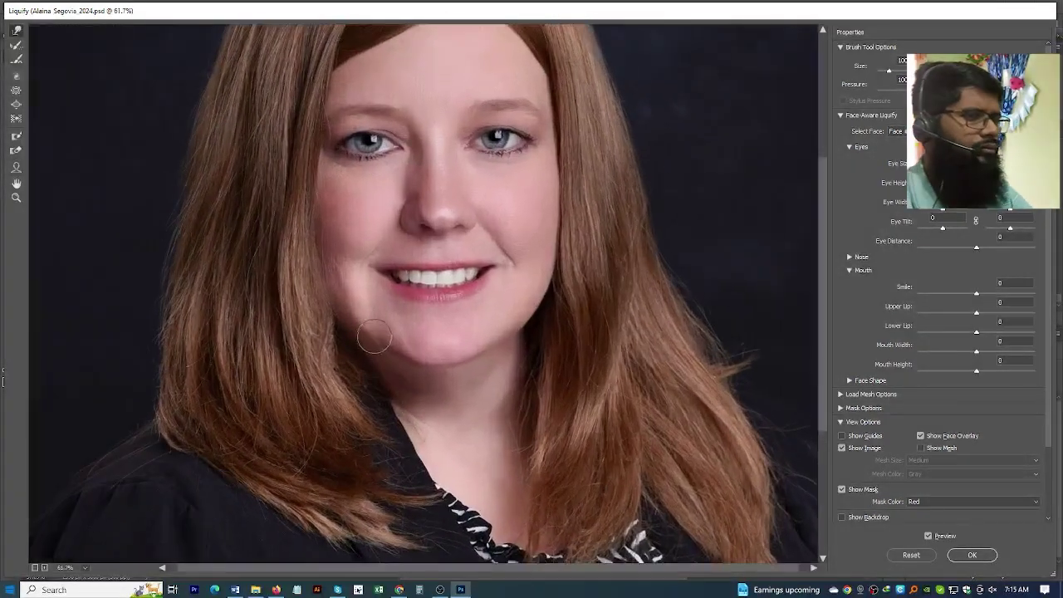
key(ctrl+space)
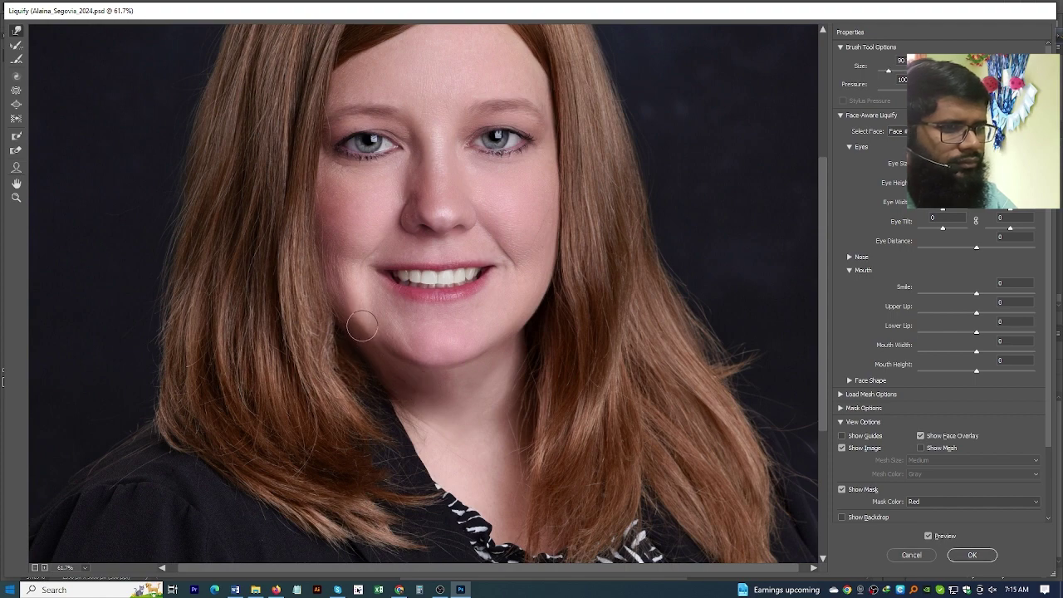
key(bracketright)
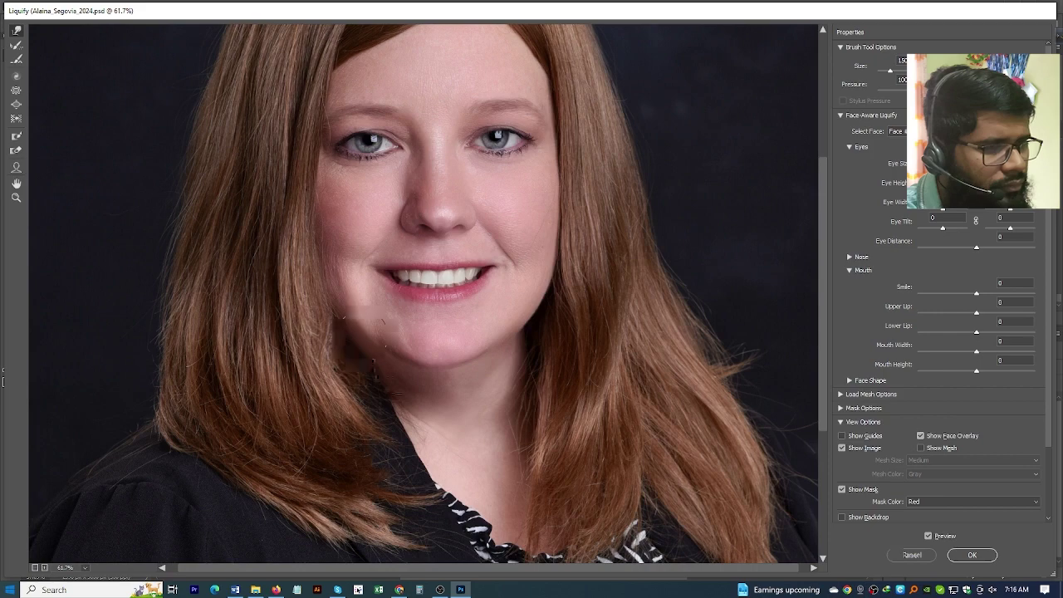
scroll(386, 361, down, 3)
scroll(395, 374, down, 2)
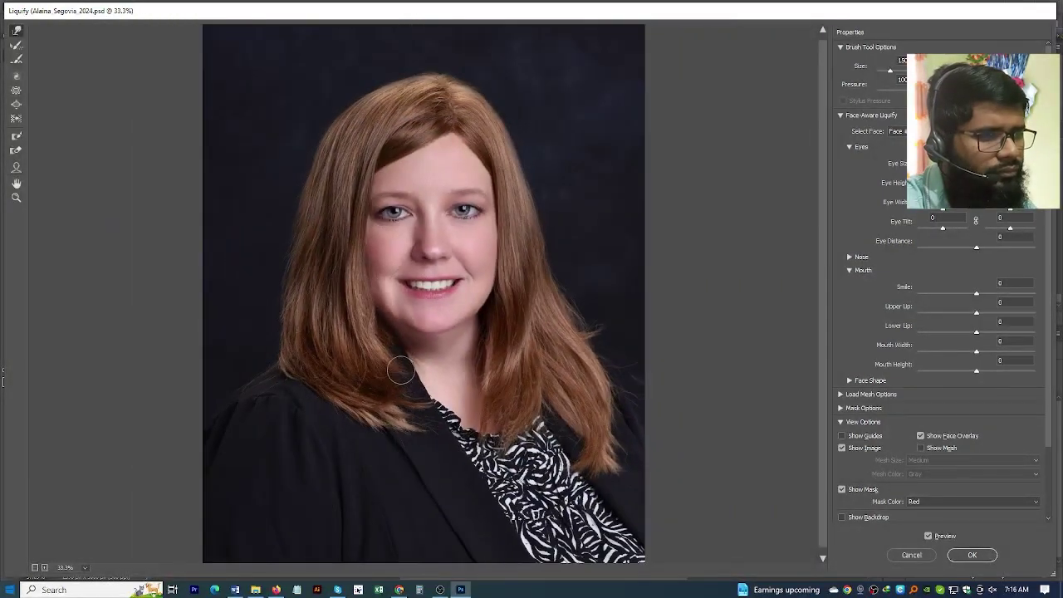
Compare the reshaped face with the original and apply the updated Liquify filter.
click(931, 538)
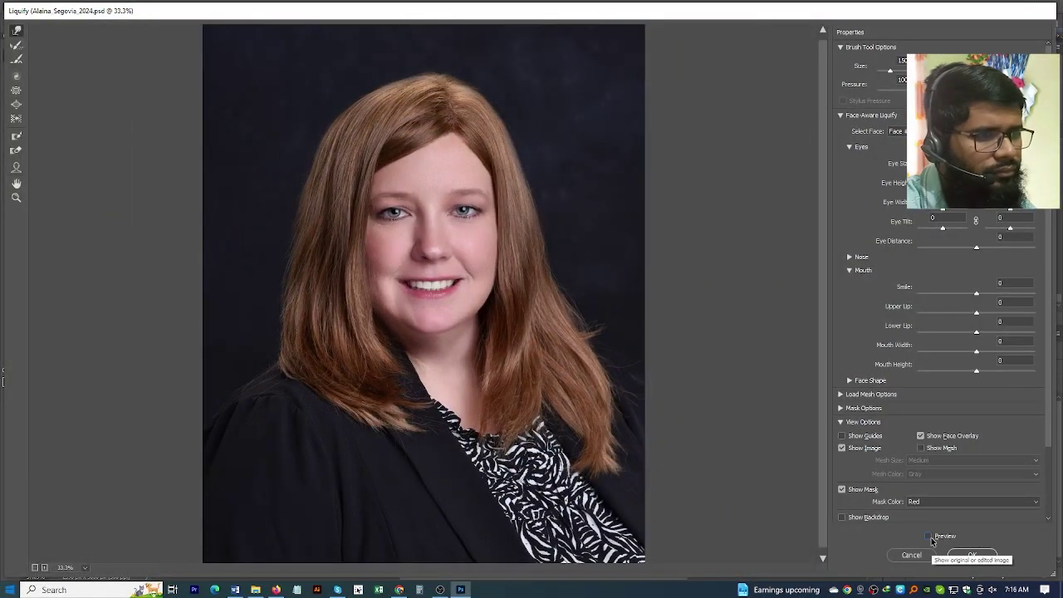
click(931, 538)
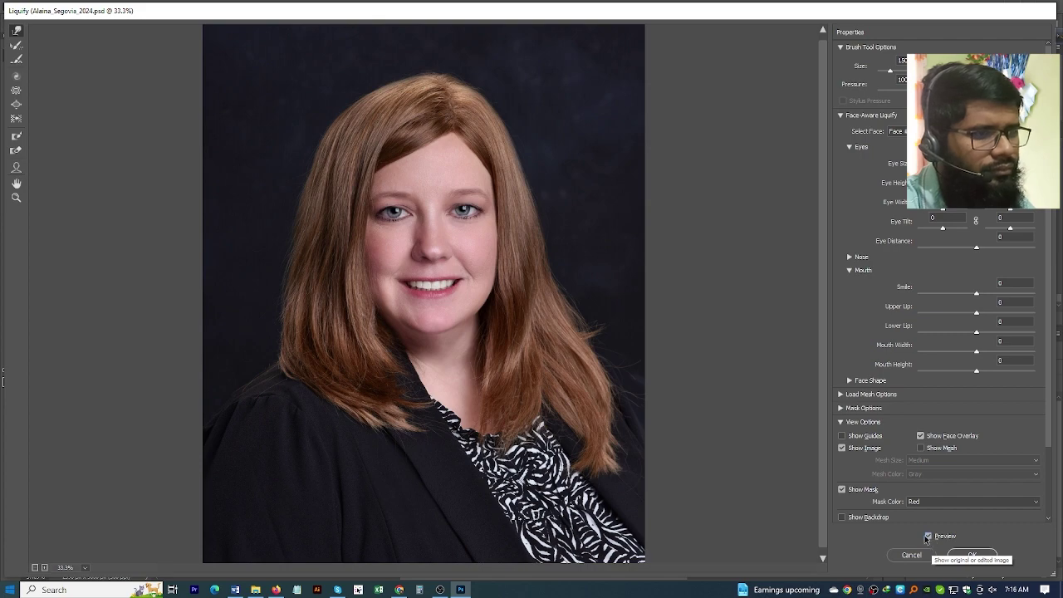
click(972, 555)
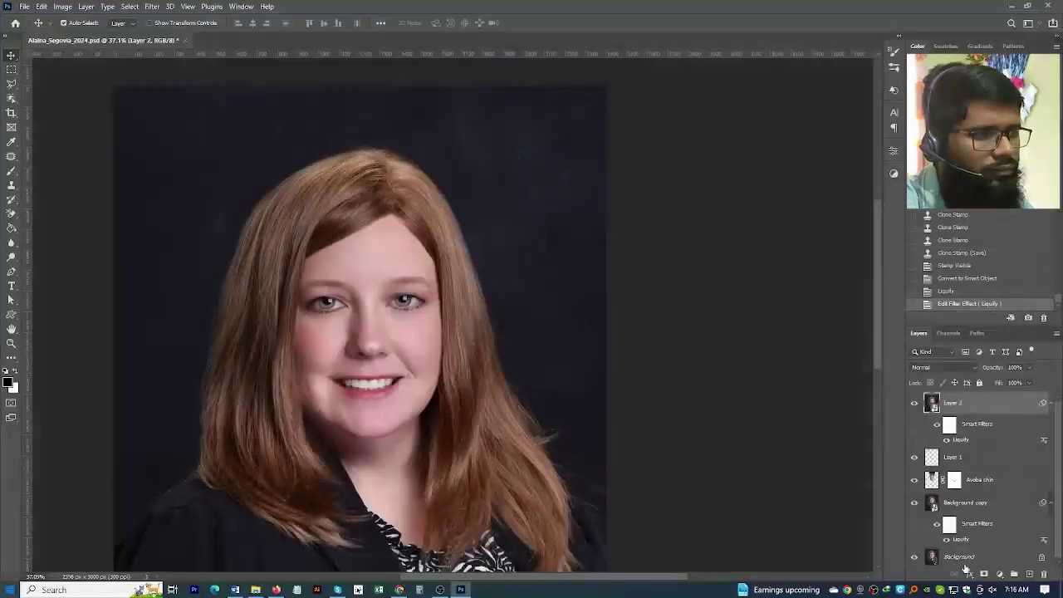
scroll(392, 406, down, 1)
scroll(415, 419, down, 1)
drag(446, 429, 467, 369)
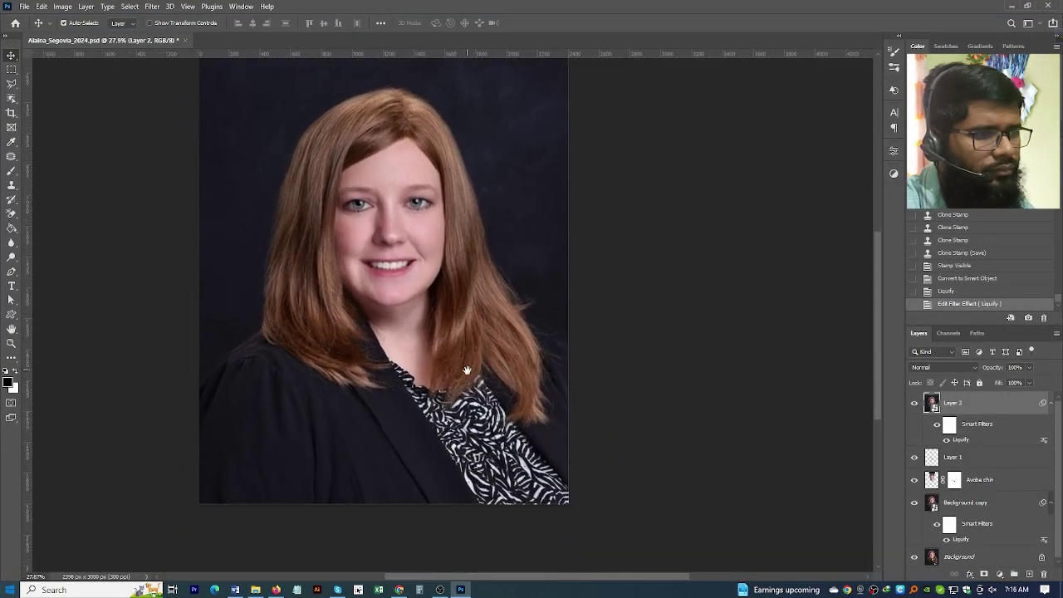
scroll(469, 372, down, 2)
scroll(469, 374, up, 1)
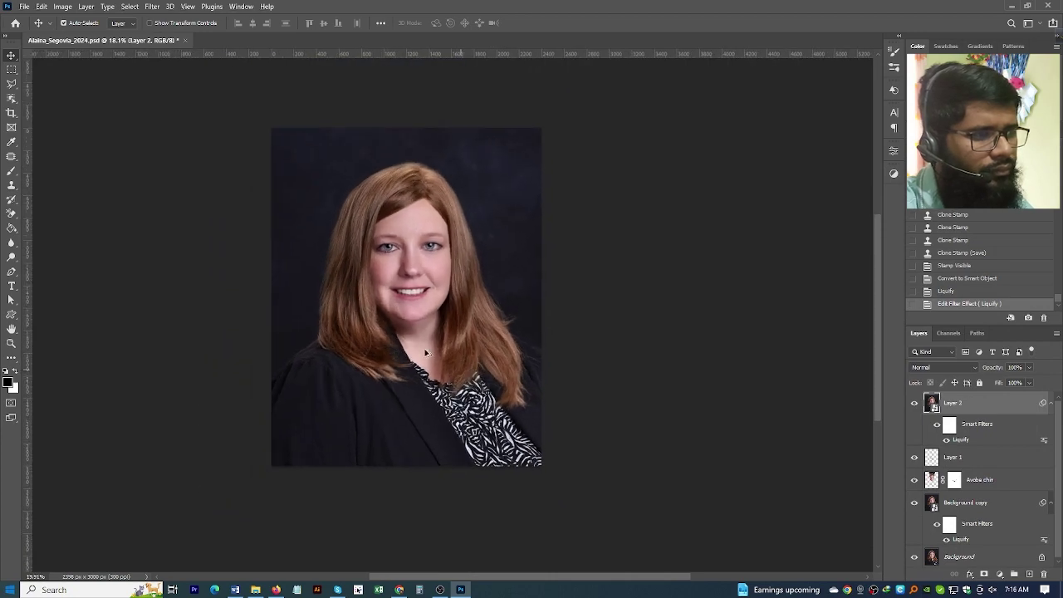
scroll(453, 358, up, 1)
scroll(424, 332, up, 2)
scroll(398, 312, up, 1)
scroll(395, 307, up, 1)
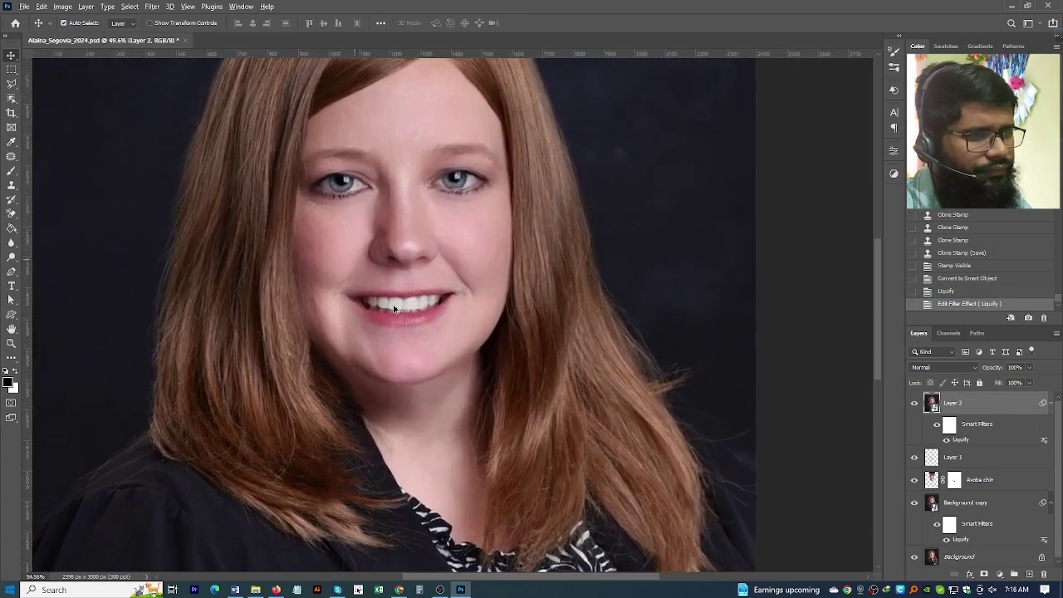
scroll(402, 336, up, 1)
scroll(397, 329, up, 1)
scroll(397, 330, up, 3)
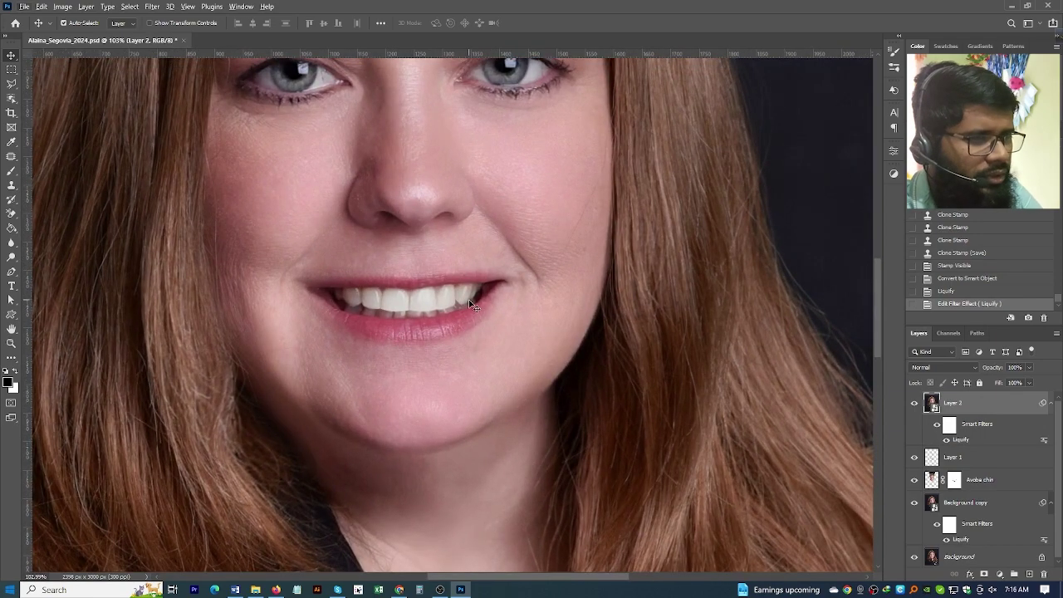
scroll(471, 306, down, 3)
scroll(448, 365, down, 2)
scroll(432, 422, up, 3)
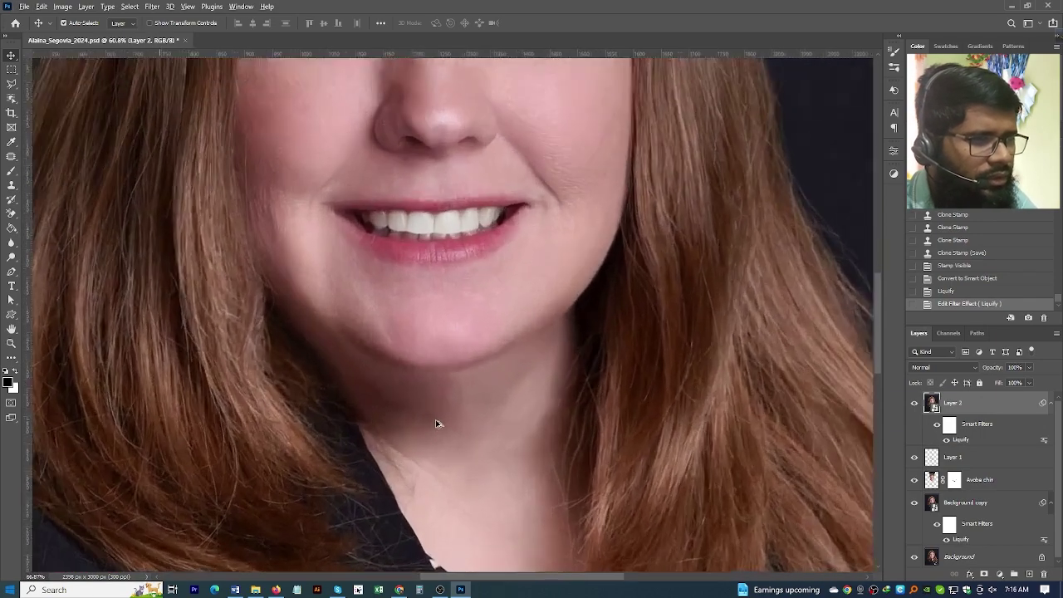
scroll(437, 423, up, 1)
scroll(437, 423, up, 4)
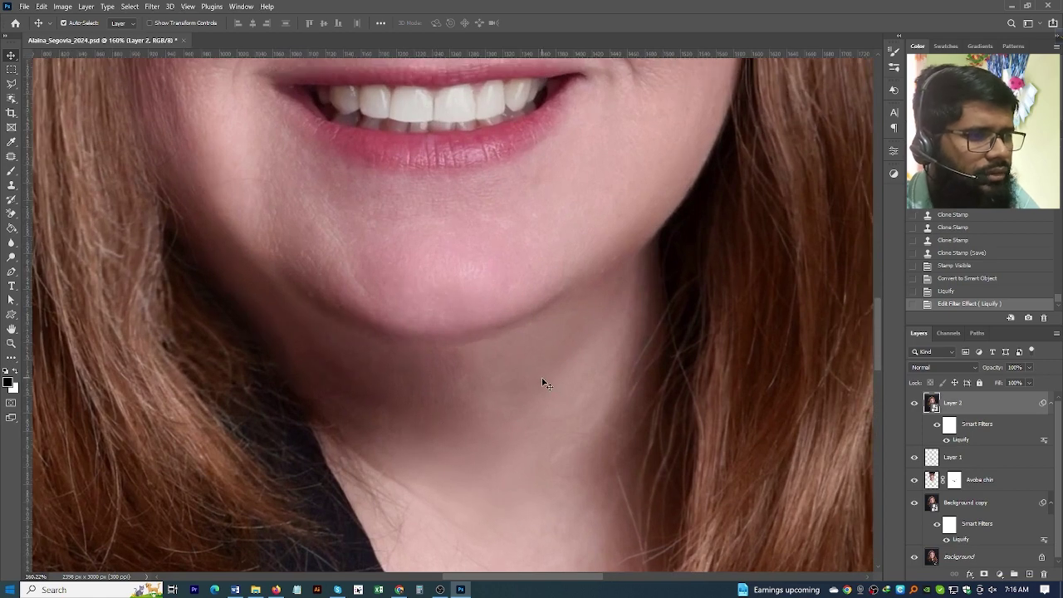
scroll(457, 420, down, 2)
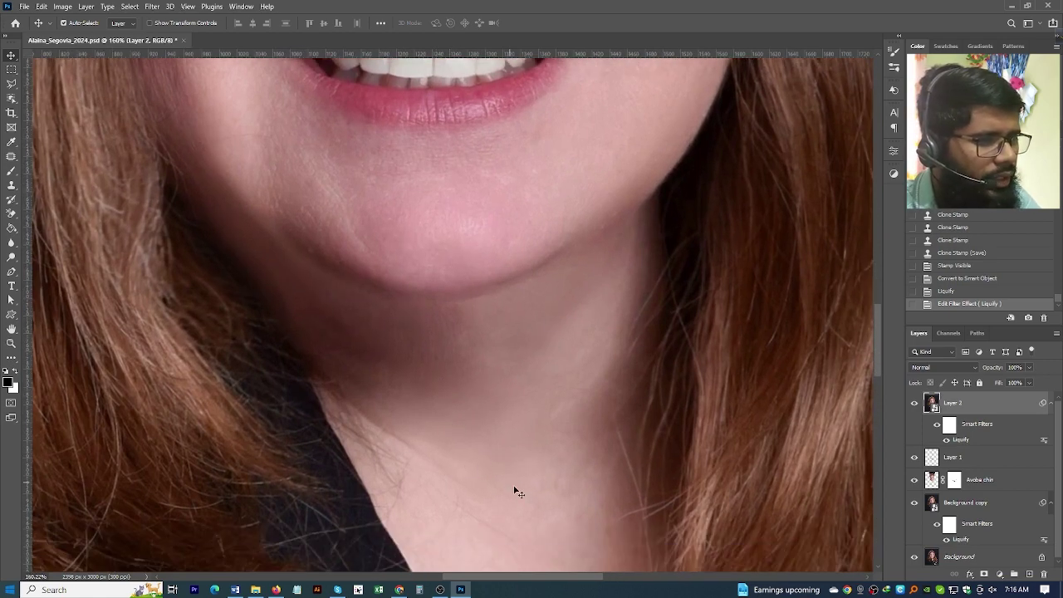
scroll(448, 453, down, 2)
scroll(415, 333, down, 1)
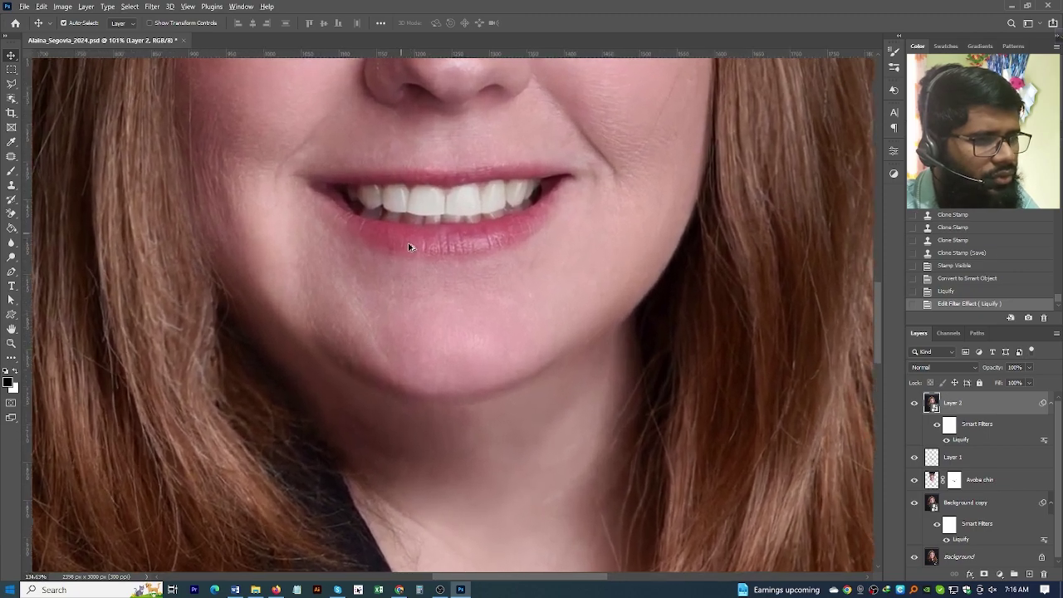
scroll(409, 246, up, 2)
drag(422, 260, 421, 50)
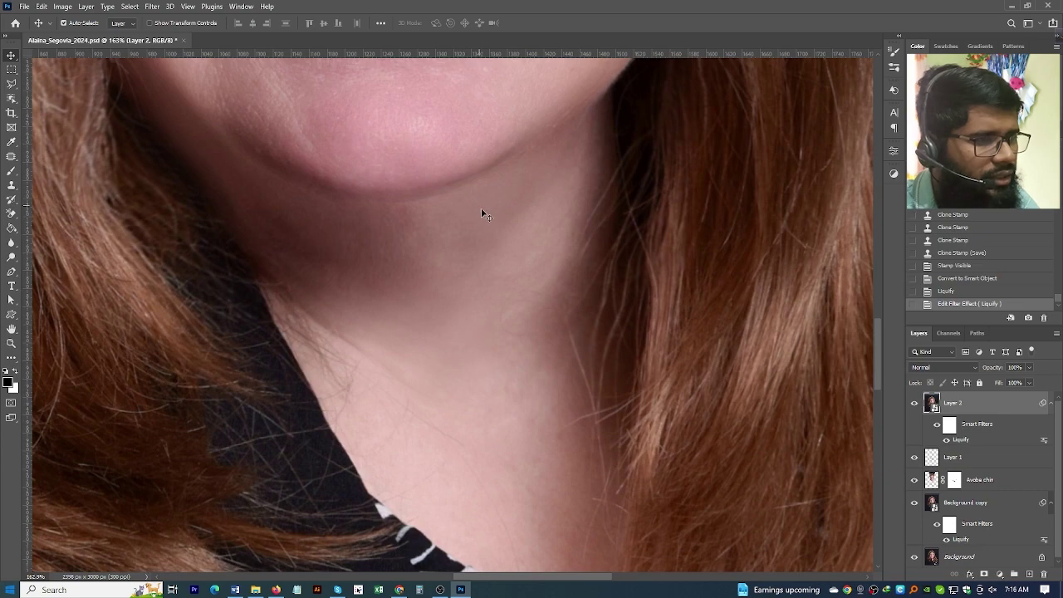
scroll(522, 280, down, 3)
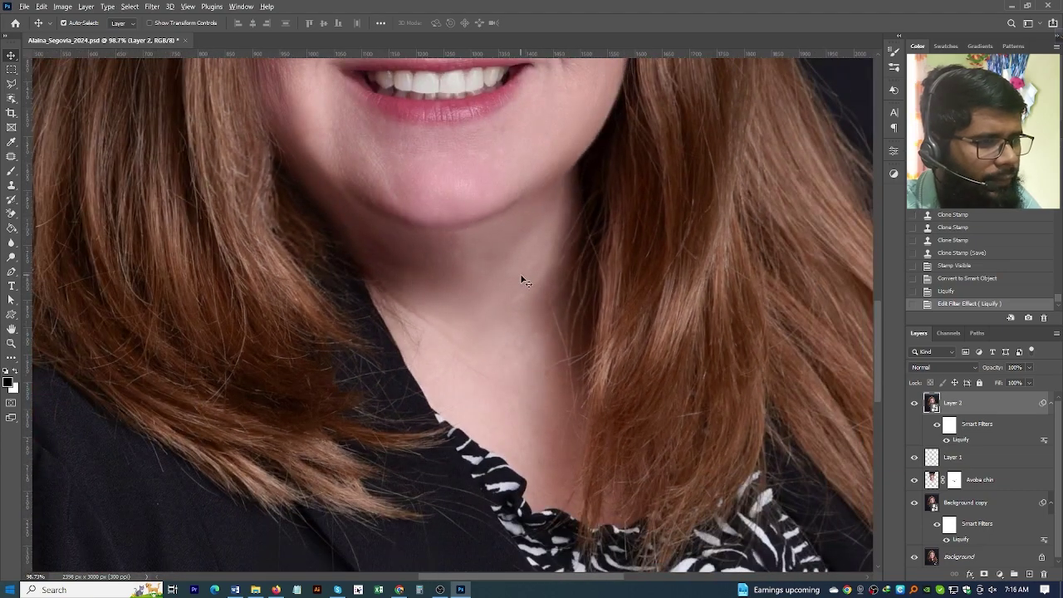
scroll(453, 249, up, 2)
scroll(454, 273, up, 1)
scroll(453, 273, up, 1)
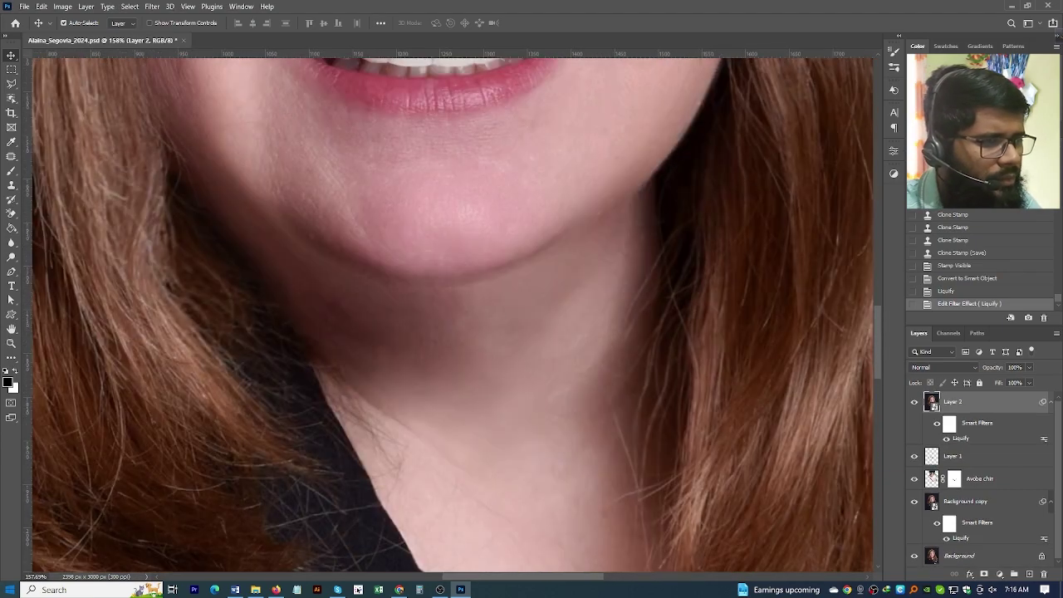
alt+click(914, 555)
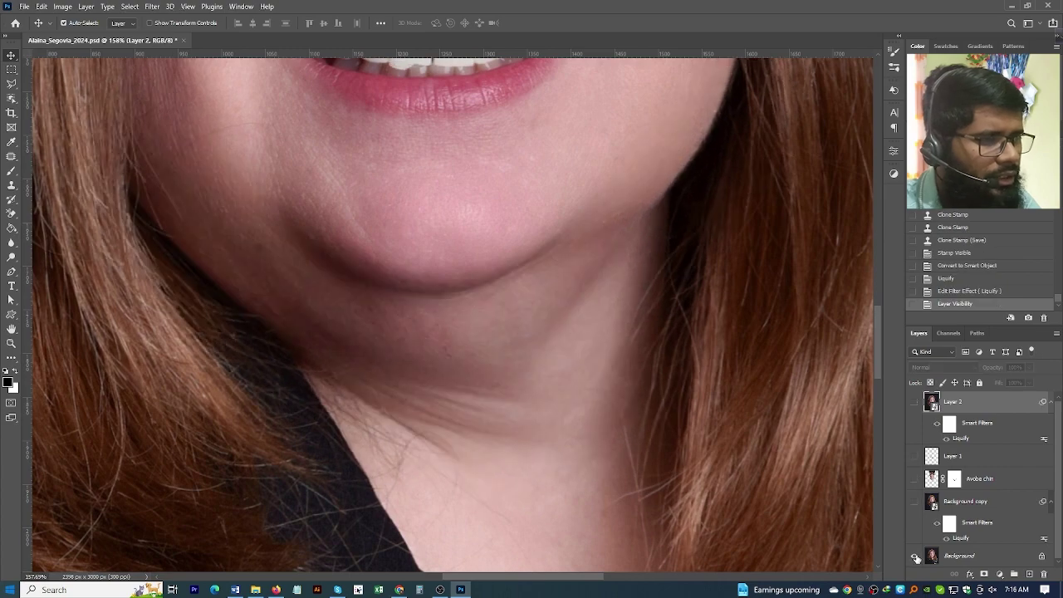
alt+click(915, 555)
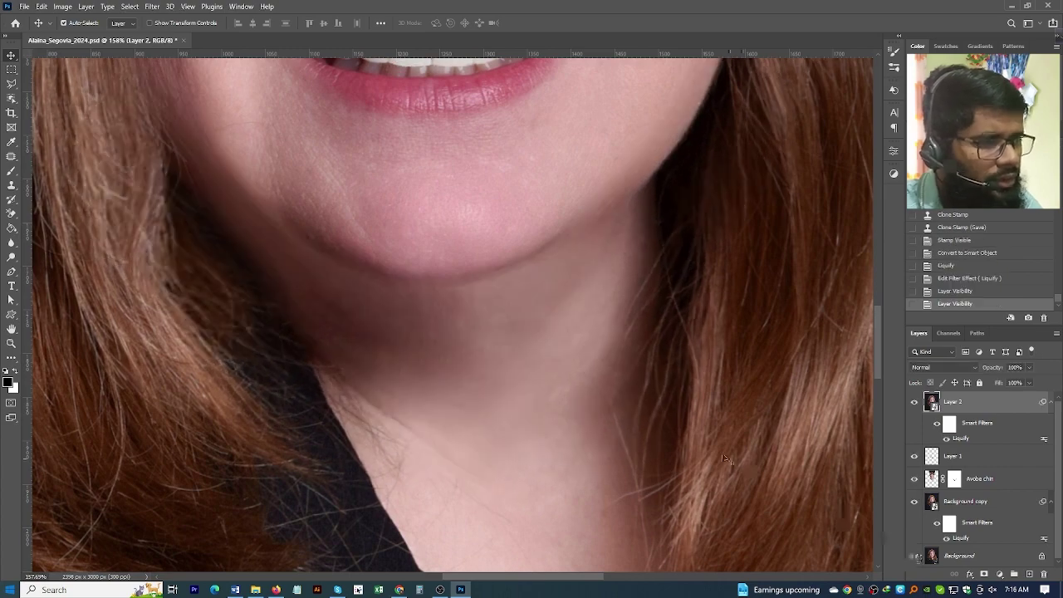
scroll(510, 379, down, 1)
drag(510, 380, 465, 284)
scroll(648, 341, up, 3)
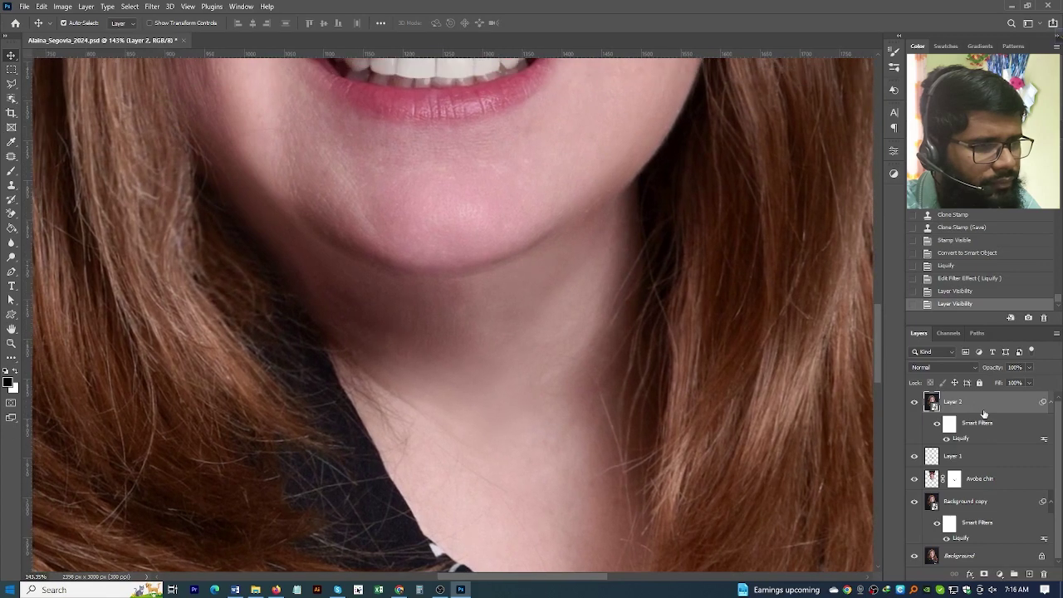
Stamp all visible layers into a new Layer 3 and convert it to a smart object.
key(ctrl+shift+alt+e)
right_click(974, 399)
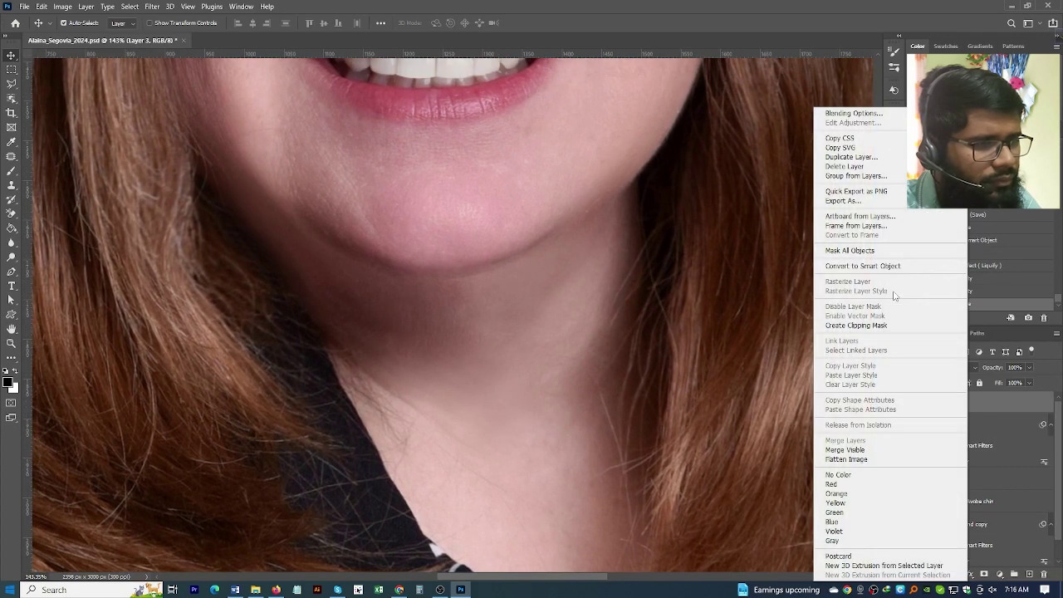
click(891, 266)
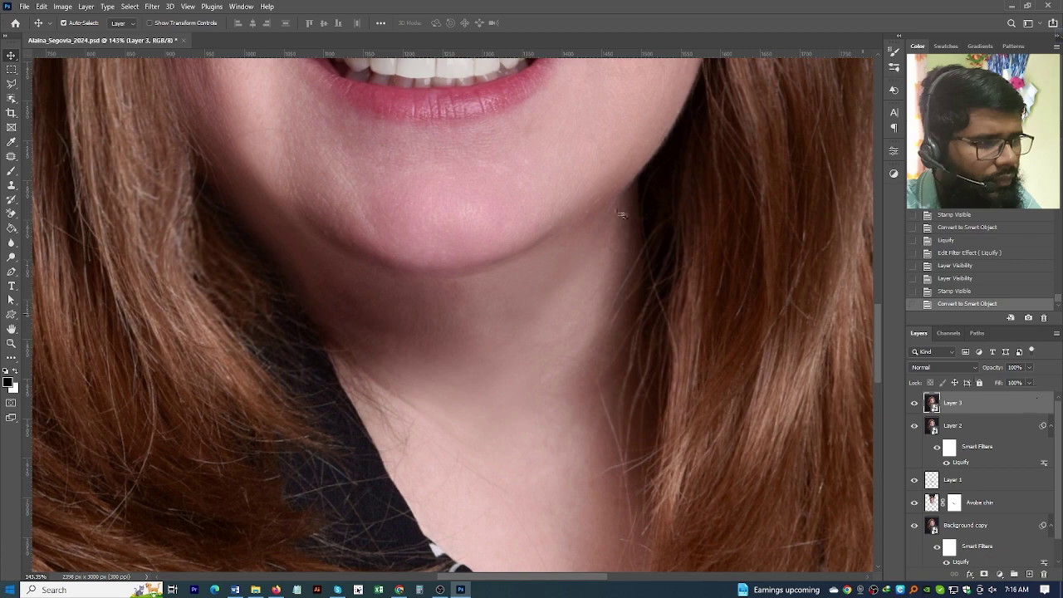
Add grain of 13 in the Camera Raw filter's Effects panel.
click(152, 7)
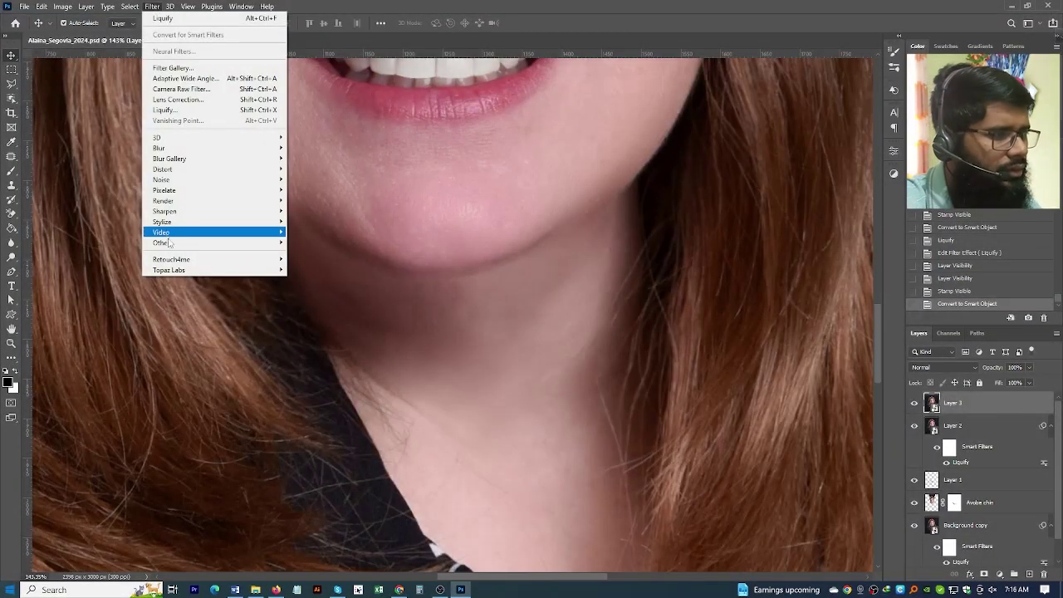
click(179, 89)
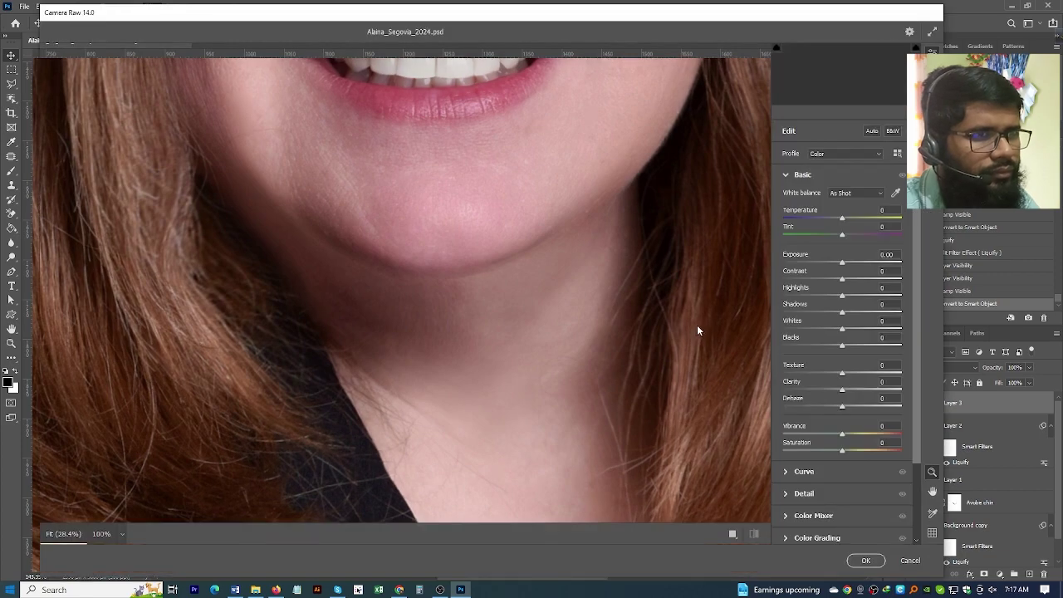
scroll(810, 502, down, 3)
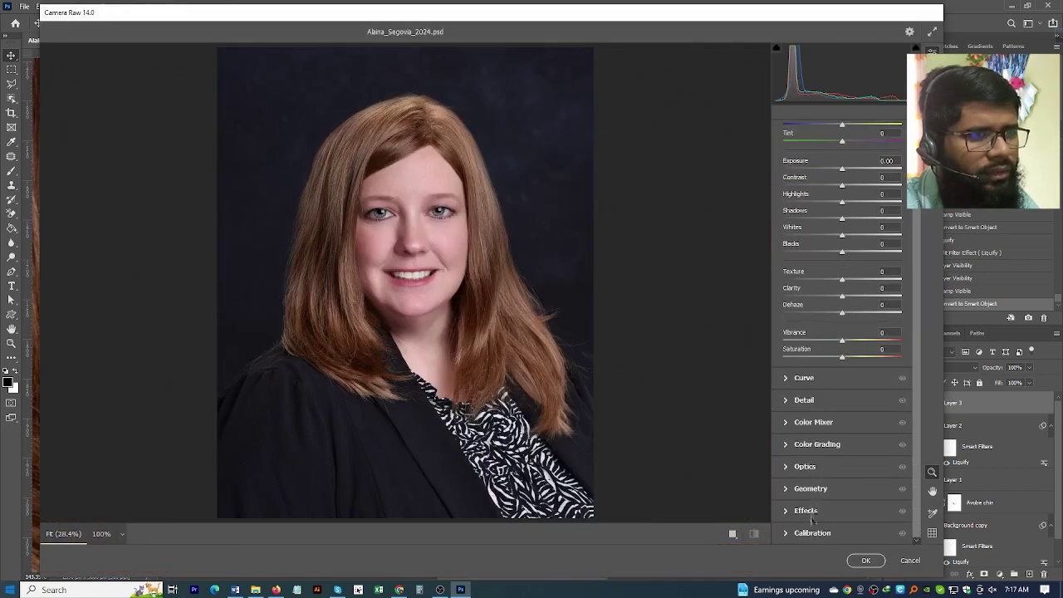
click(806, 511)
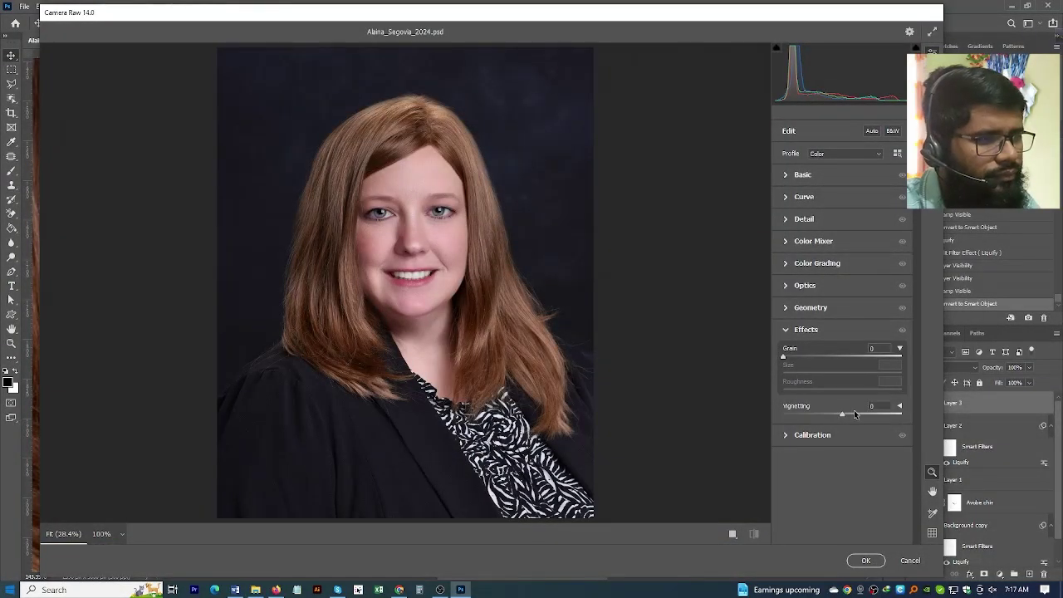
drag(783, 356, 790, 357)
Compare the grain against the original and apply the Camera Raw filter.
scroll(437, 370, up, 2)
scroll(438, 370, up, 2)
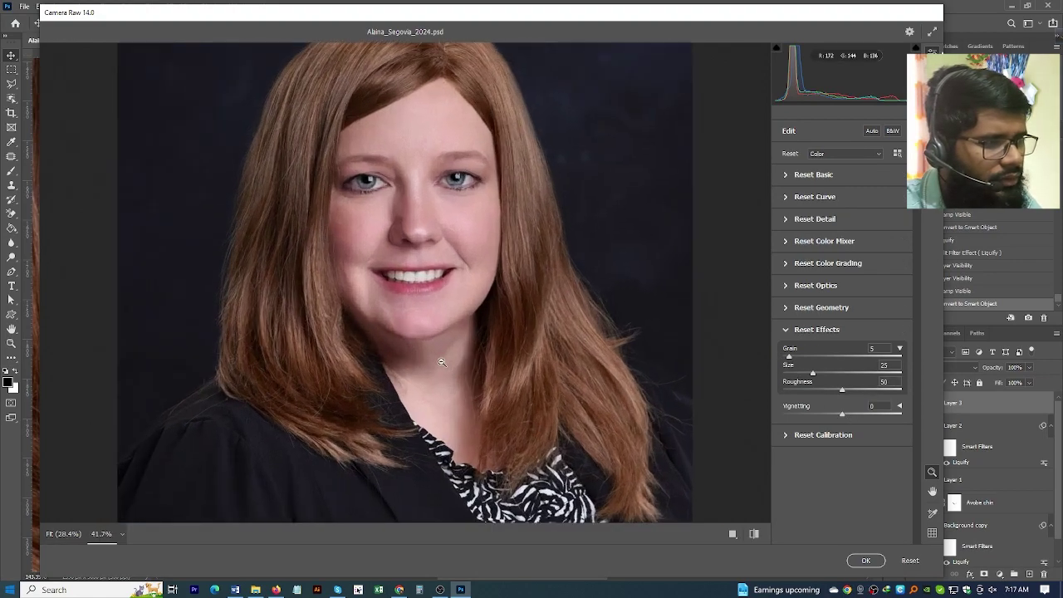
scroll(437, 370, up, 2)
scroll(438, 370, up, 1)
scroll(438, 370, up, 1)
scroll(438, 370, up, 1)
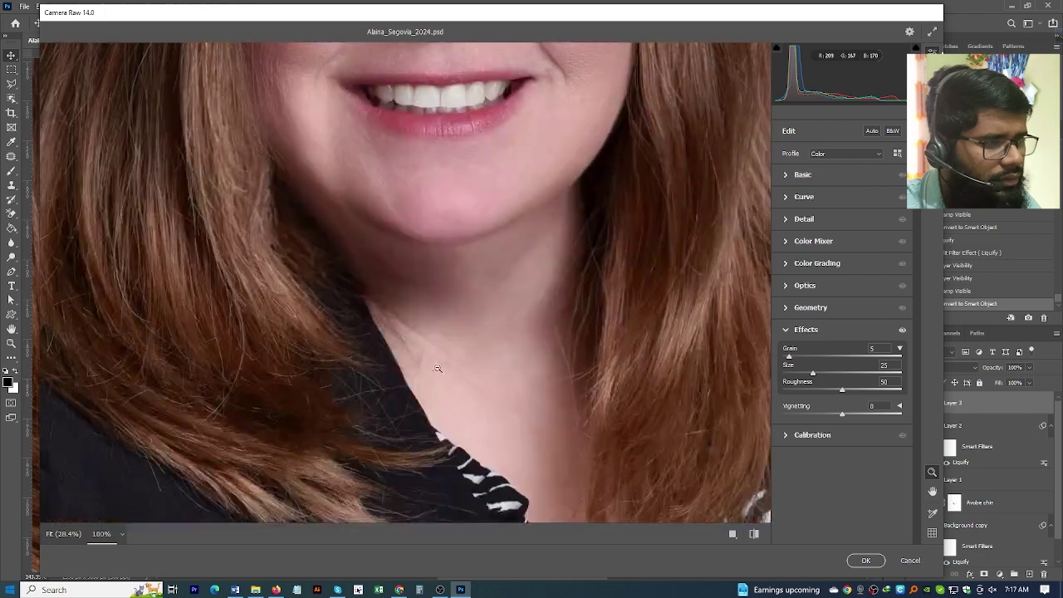
scroll(449, 308, up, 1)
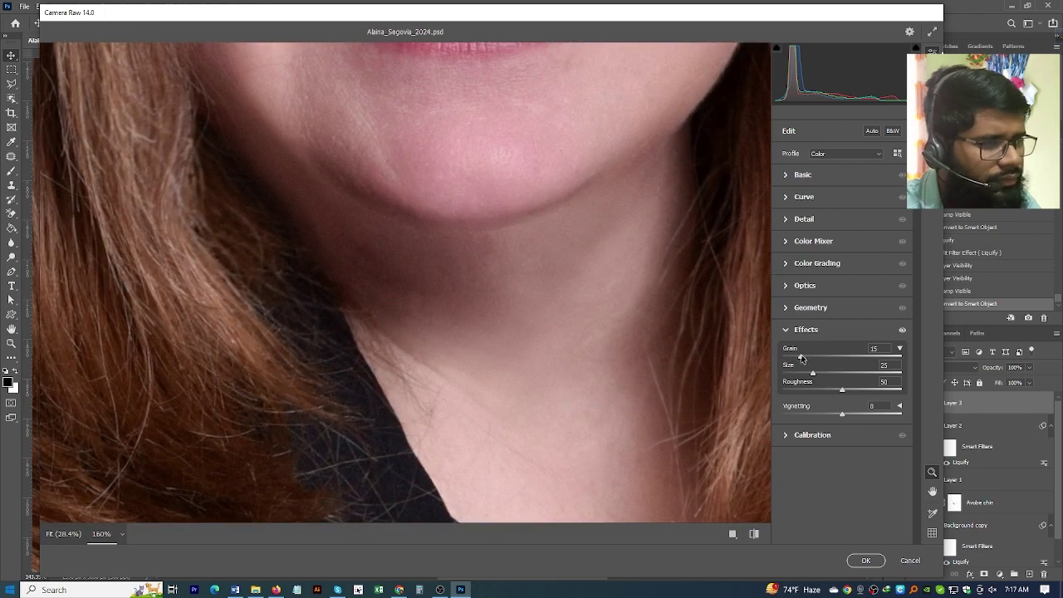
scroll(803, 361, down, 2)
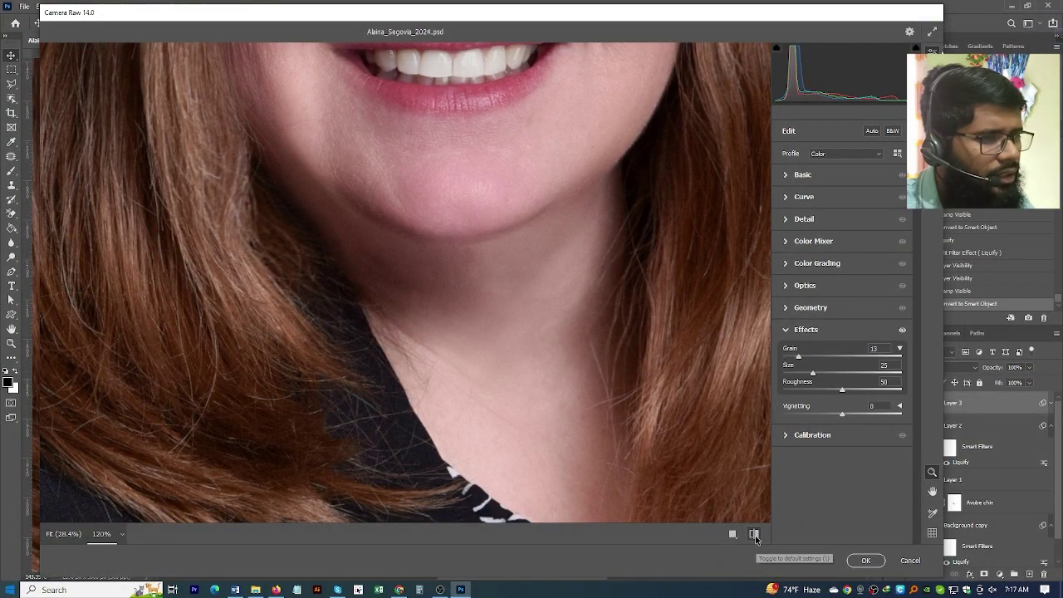
scroll(442, 224, up, 2)
scroll(442, 224, up, 5)
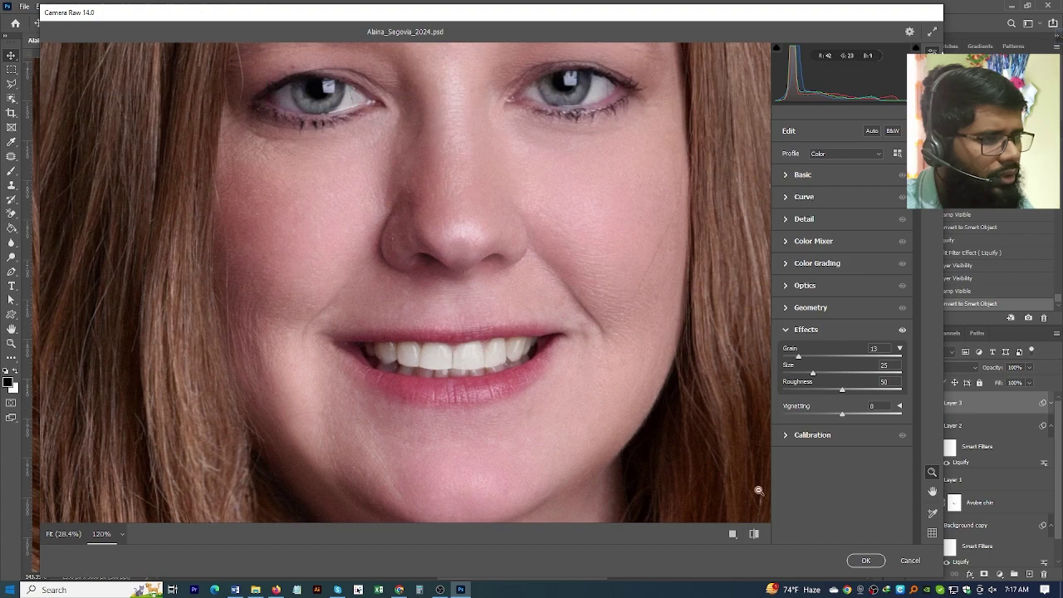
click(755, 534)
click(756, 534)
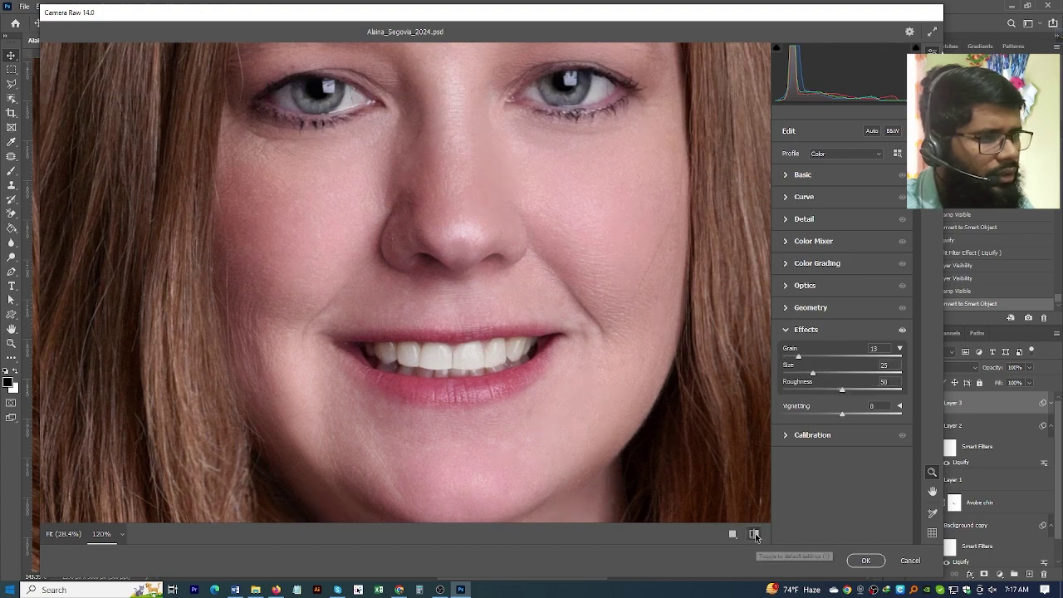
click(864, 561)
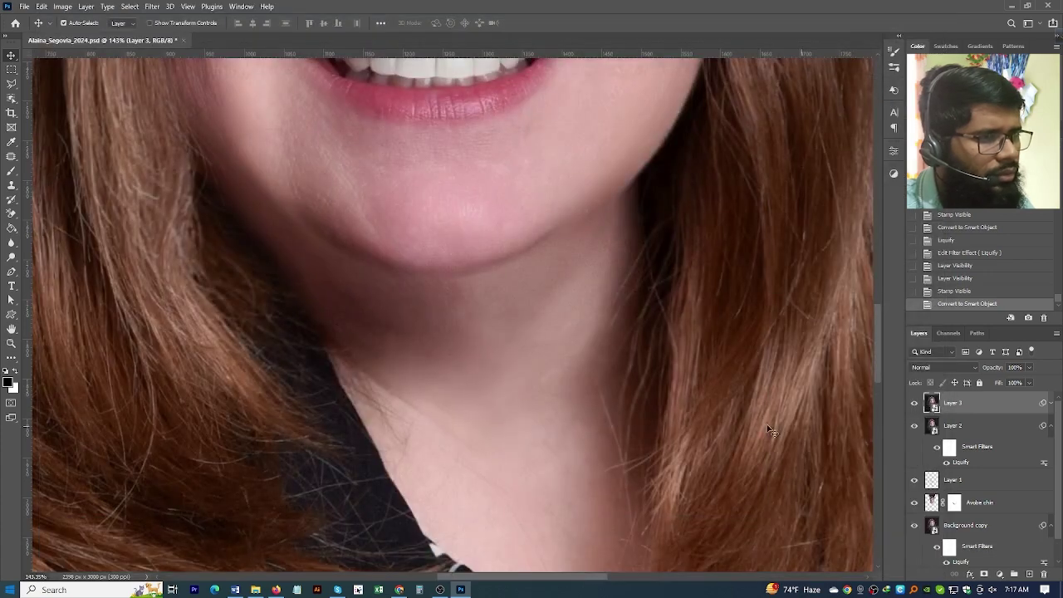
alt+click(985, 574)
alt+scroll(439, 296, up, 2)
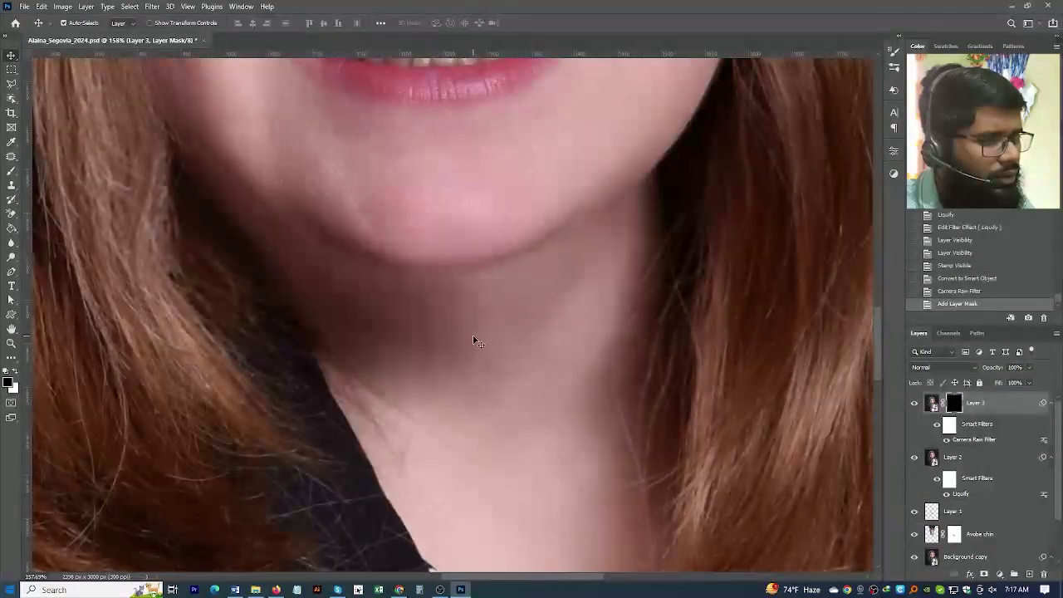
key(b)
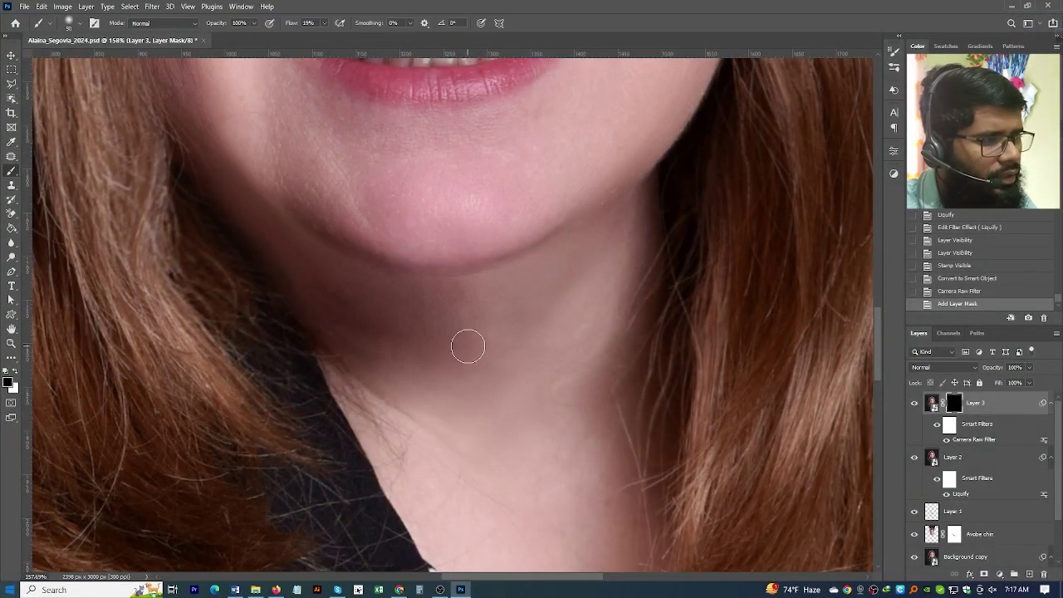
key(bracketright)
key(bracketright)
key(bracketright)
mouse_move(363, 308)
mouse_down()
mouse_move(290, 275)
mouse_move(441, 309)
mouse_move(589, 244)
mouse_move(553, 347)
mouse_move(491, 360)
mouse_up()
click(495, 367)
key(x)
drag(566, 271, 615, 253)
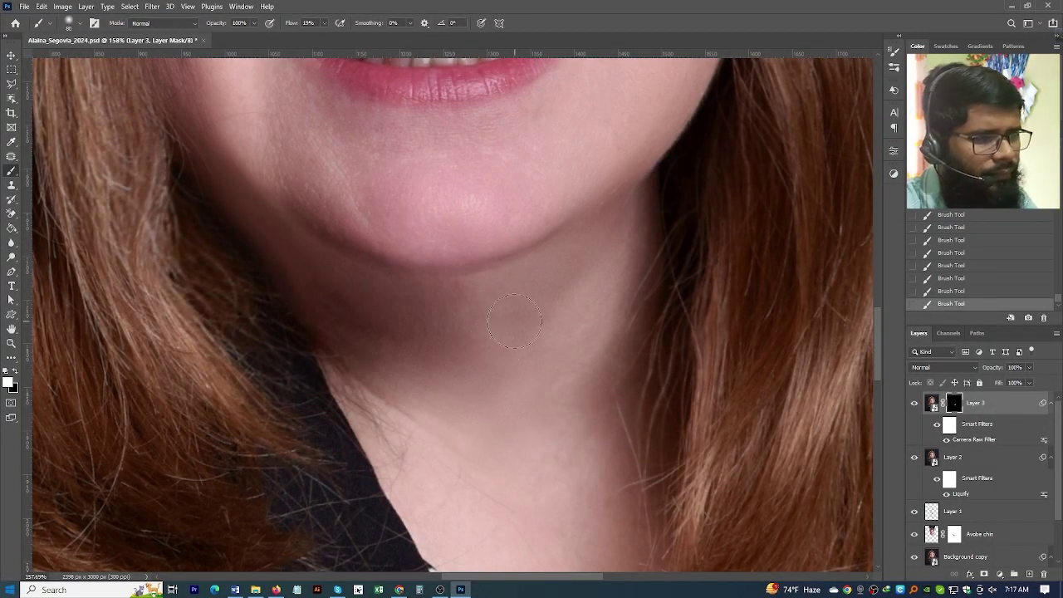
scroll(514, 321, down, 2)
scroll(585, 355, up, 1)
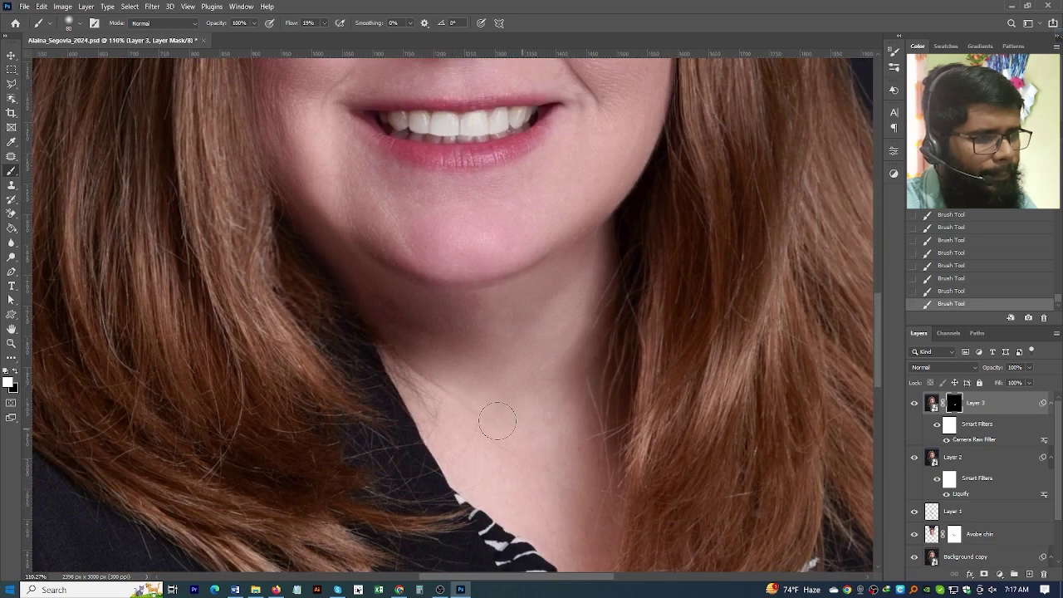
scroll(380, 290, up, 1)
scroll(324, 289, up, 1)
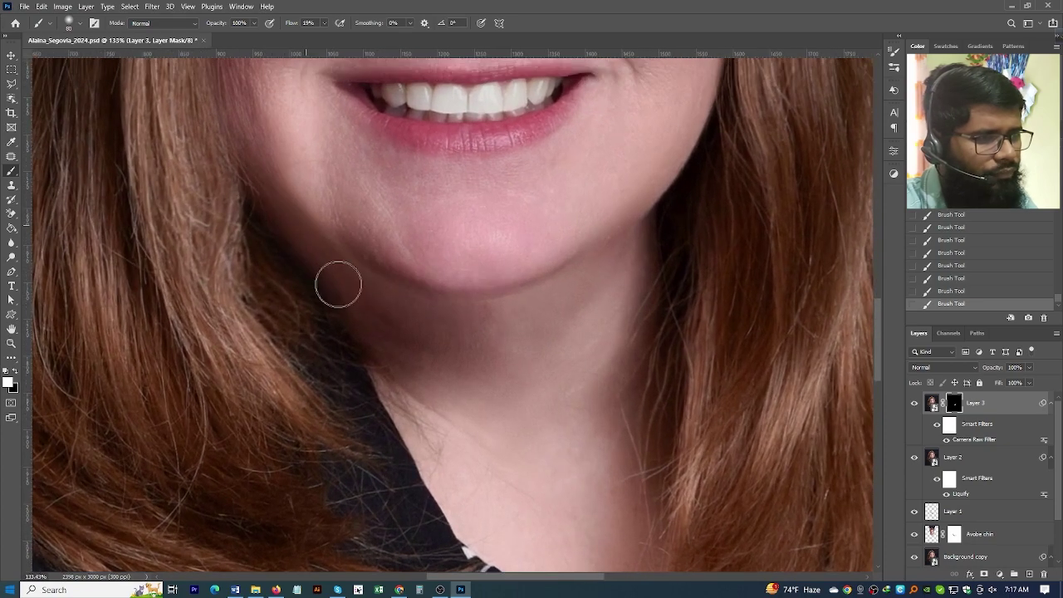
scroll(363, 297, up, 1)
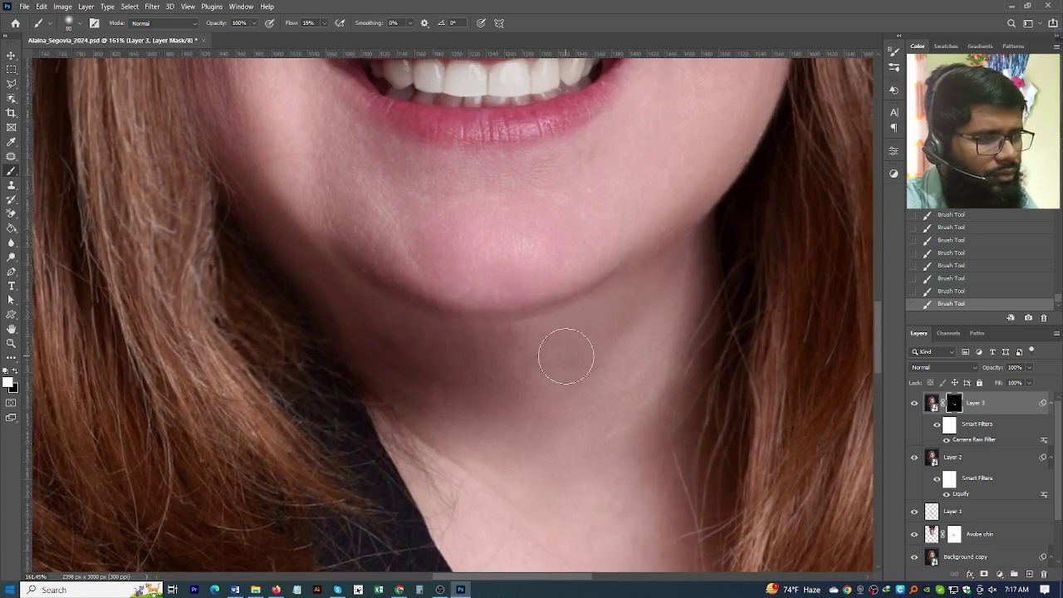
drag(523, 356, 663, 307)
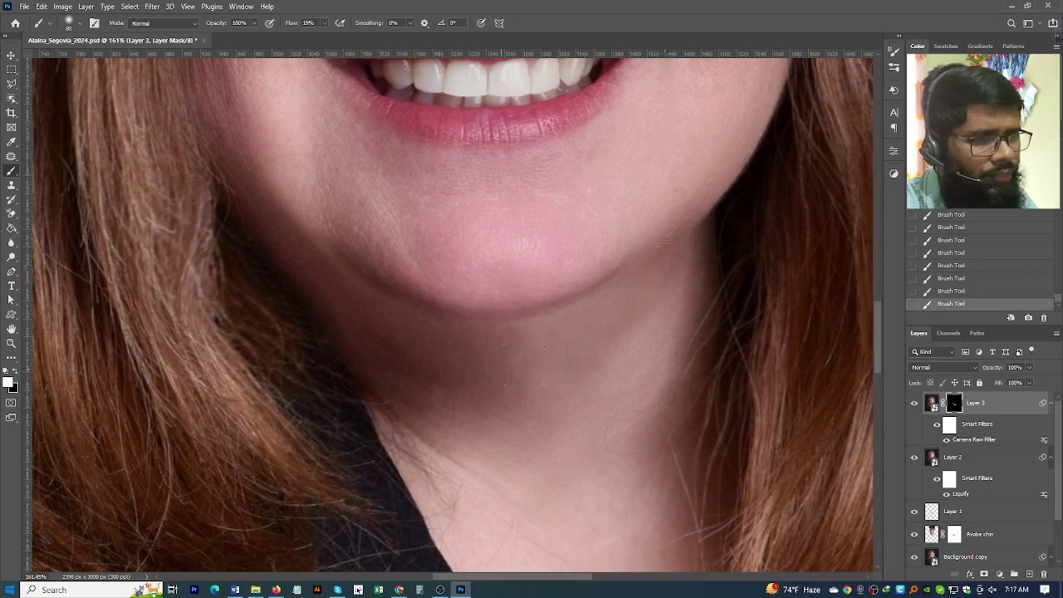
scroll(573, 427, down, 1)
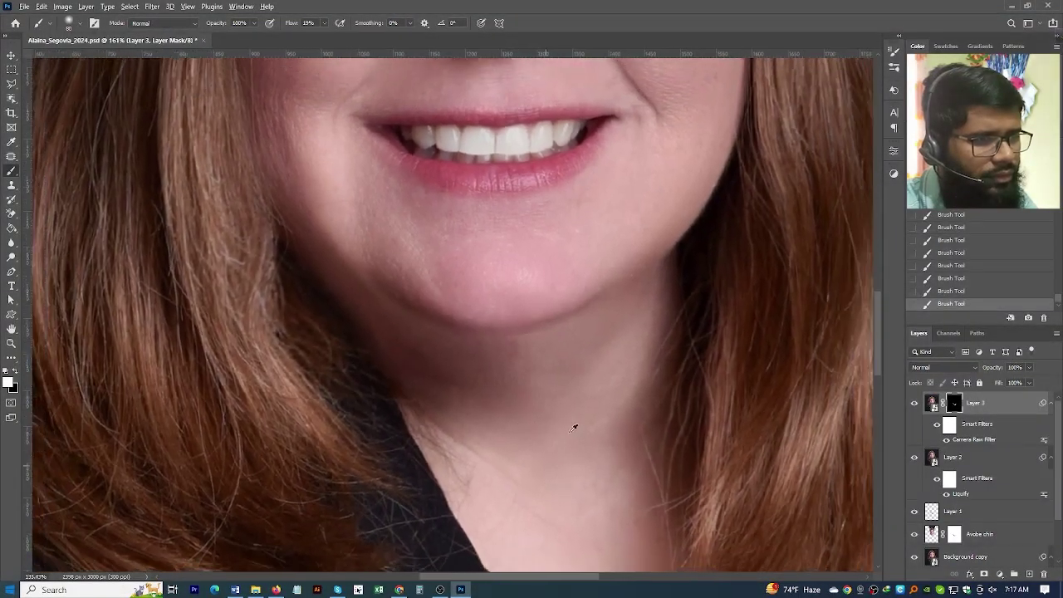
scroll(531, 366, down, 1)
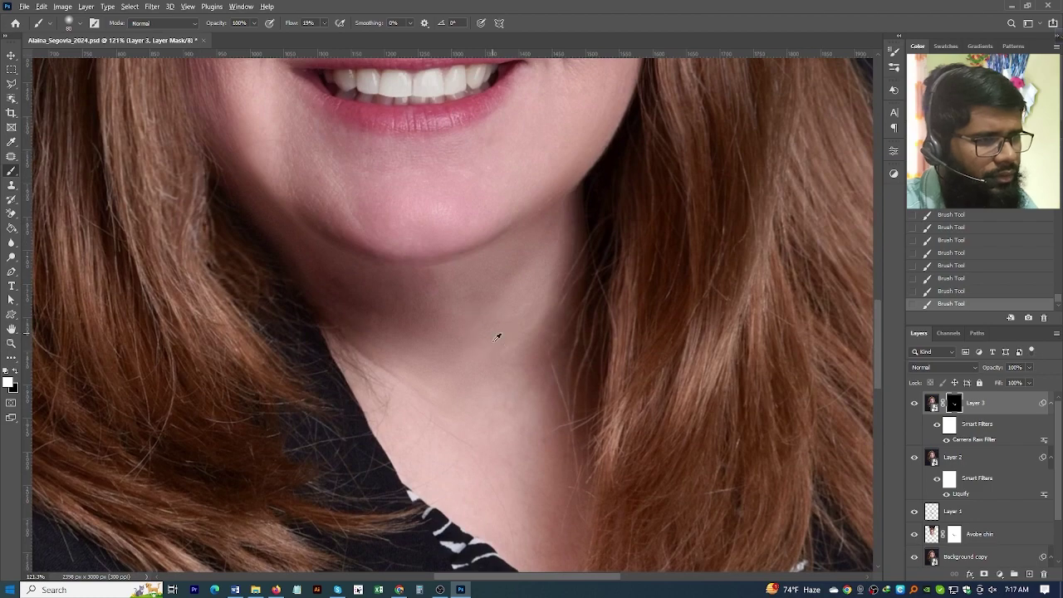
scroll(497, 336, down, 2)
scroll(532, 366, down, 1)
scroll(532, 358, down, 1)
scroll(496, 299, down, 1)
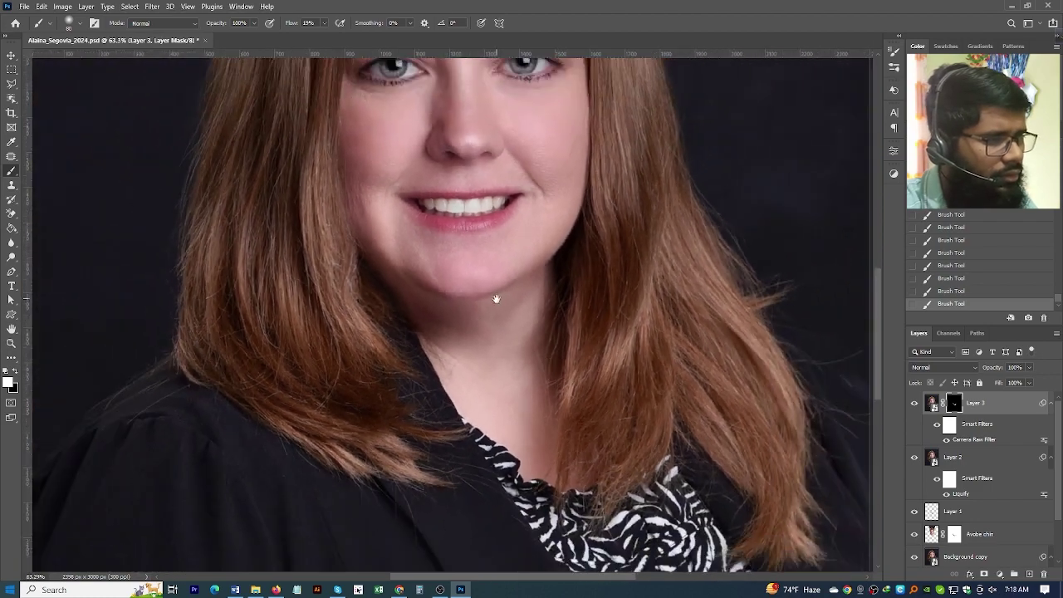
drag(496, 299, 493, 368)
scroll(463, 404, up, 1)
scroll(449, 410, up, 2)
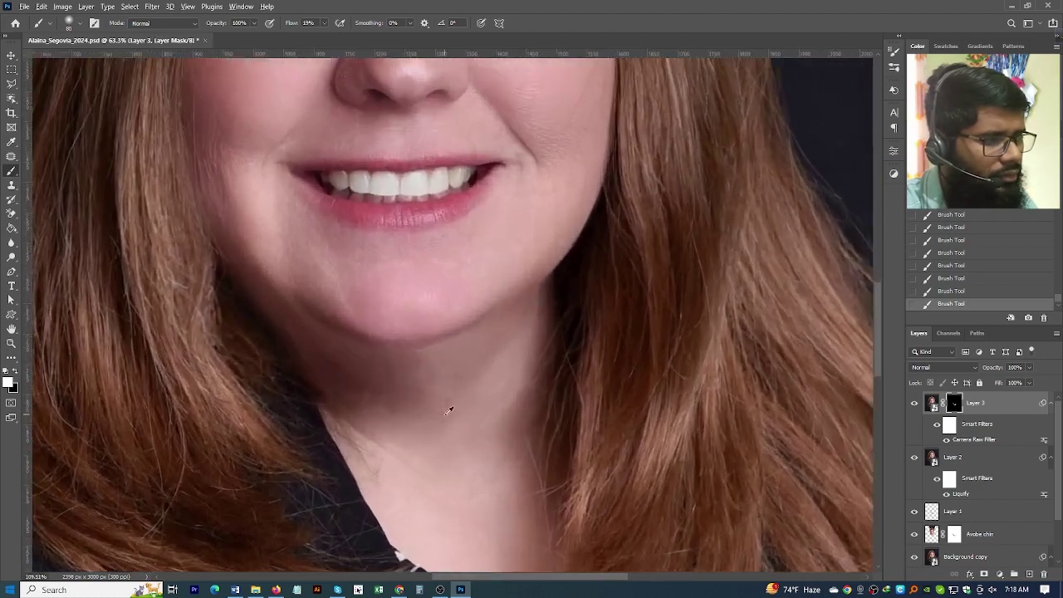
scroll(449, 410, up, 1)
scroll(454, 422, up, 2)
scroll(453, 411, down, 2)
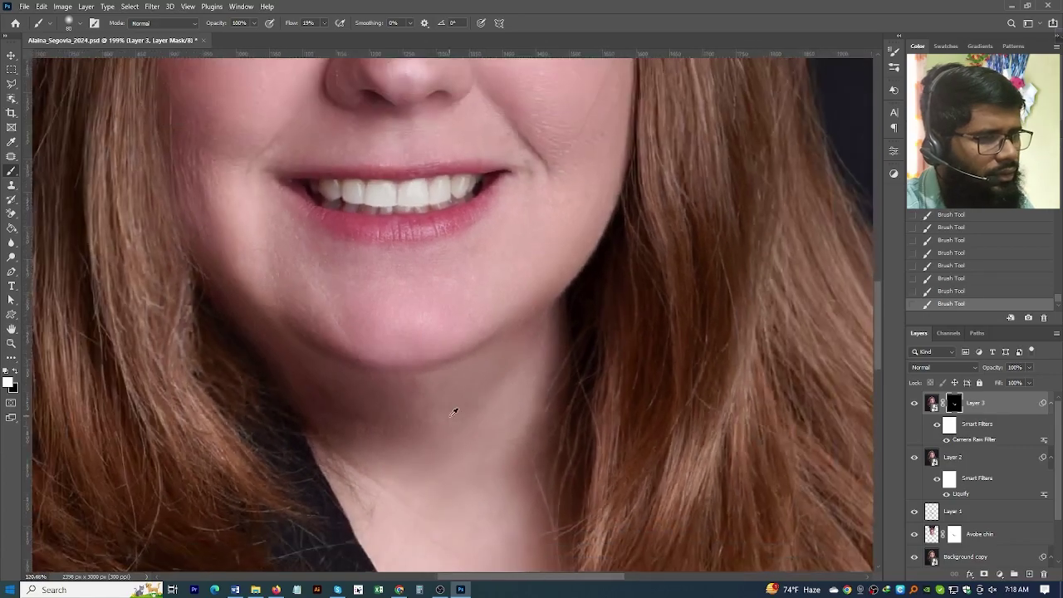
scroll(457, 407, down, 2)
scroll(458, 405, down, 1)
scroll(432, 314, down, 1)
scroll(475, 435, down, 1)
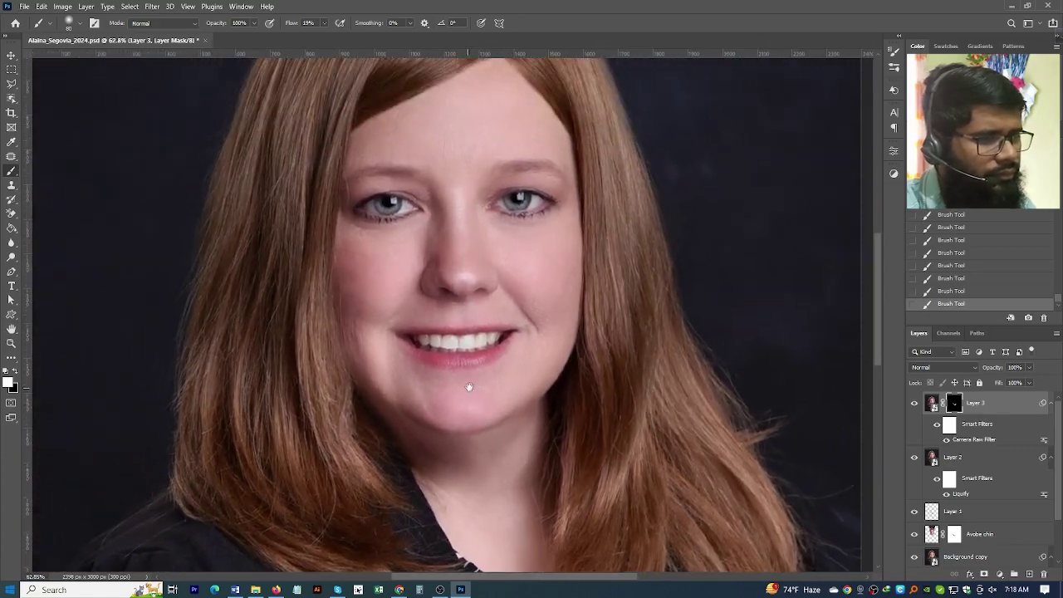
scroll(477, 434, down, 1)
scroll(491, 415, down, 2)
scroll(502, 395, down, 1)
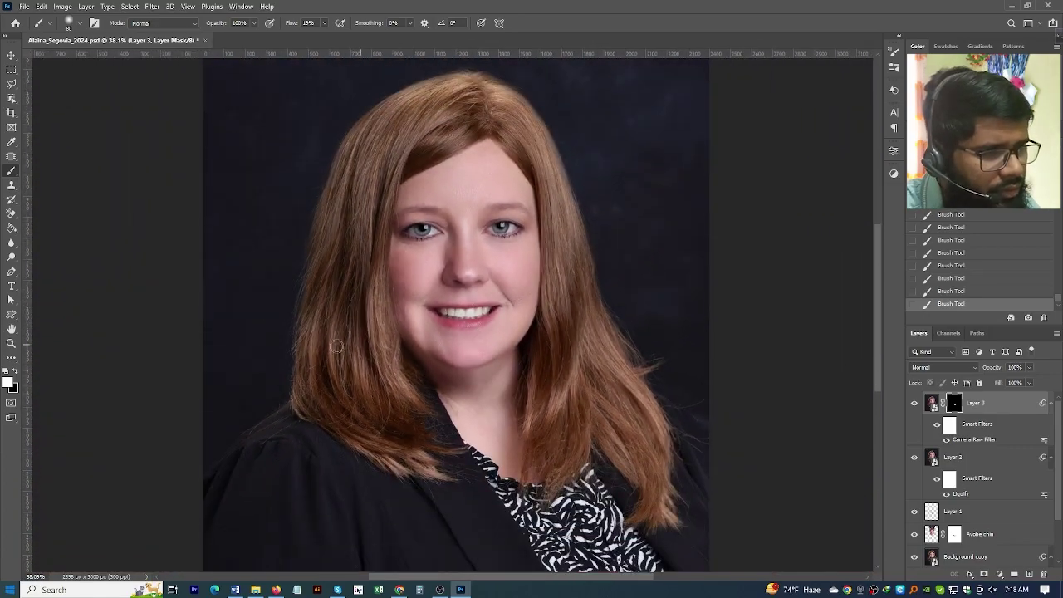
scroll(540, 398, down, 2)
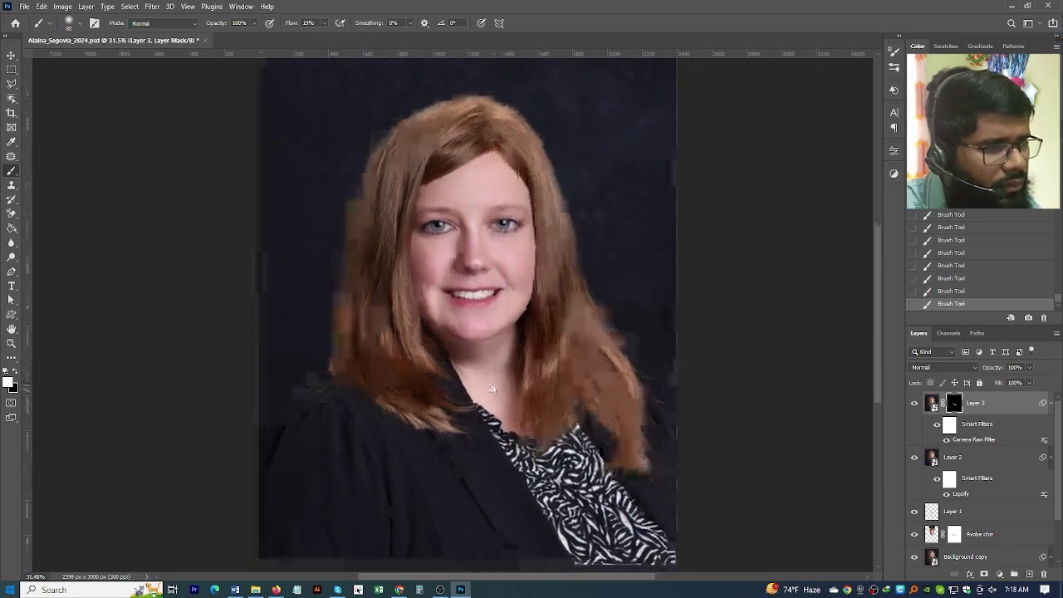
scroll(493, 397, down, 1)
scroll(494, 398, down, 1)
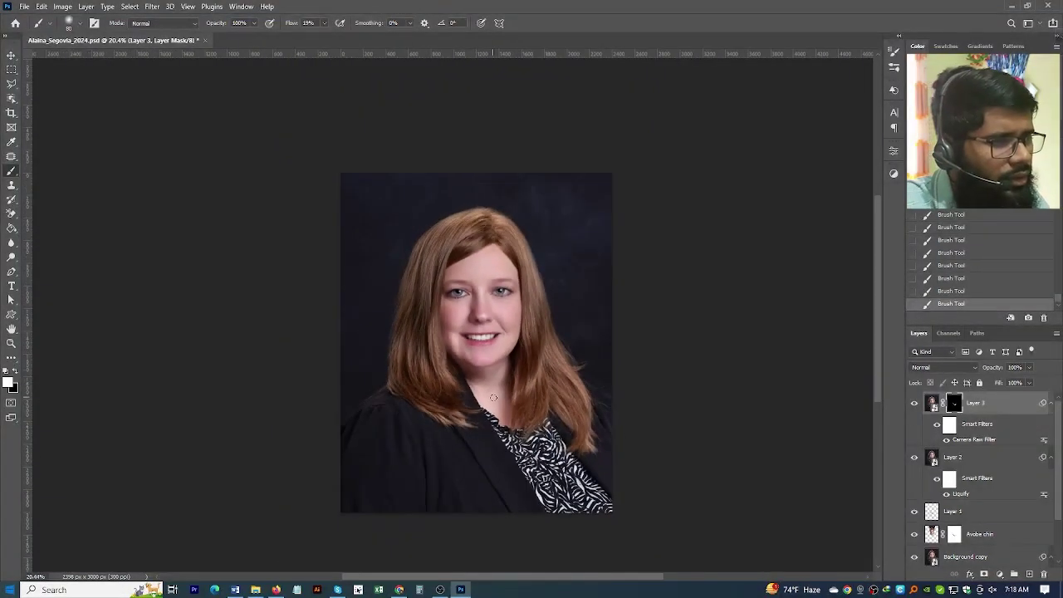
scroll(549, 366, up, 1)
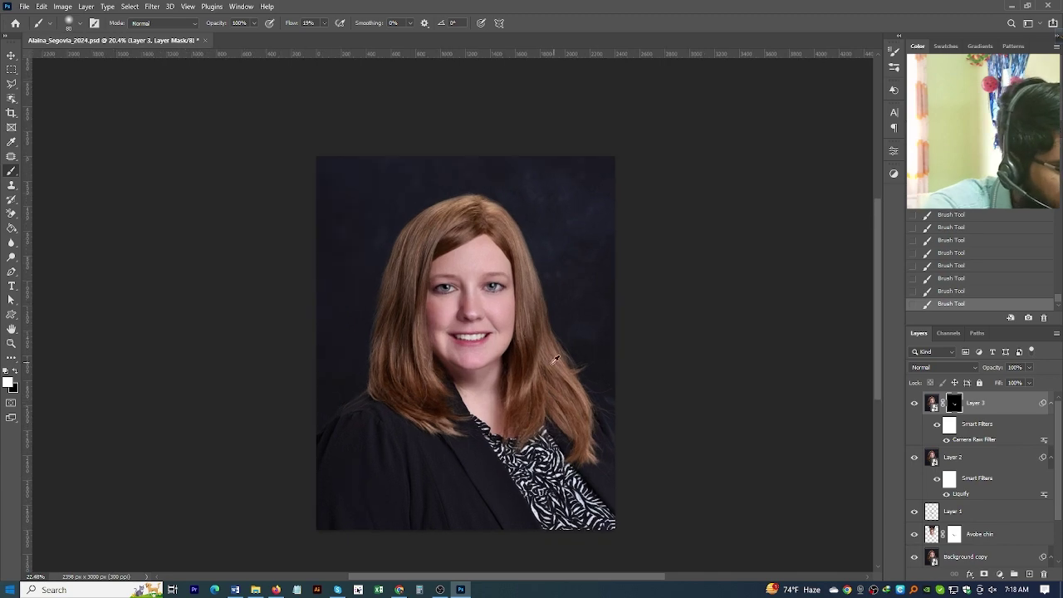
scroll(548, 366, up, 1)
scroll(549, 366, up, 1)
scroll(525, 384, up, 1)
scroll(524, 384, up, 1)
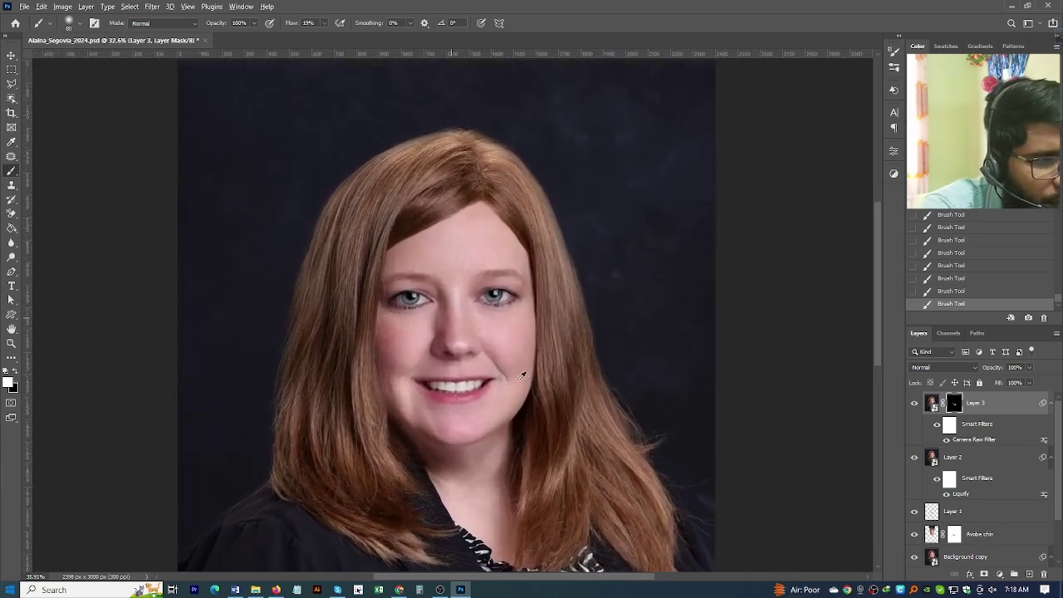
scroll(516, 352, up, 1)
scroll(513, 399, up, 1)
scroll(523, 394, up, 2)
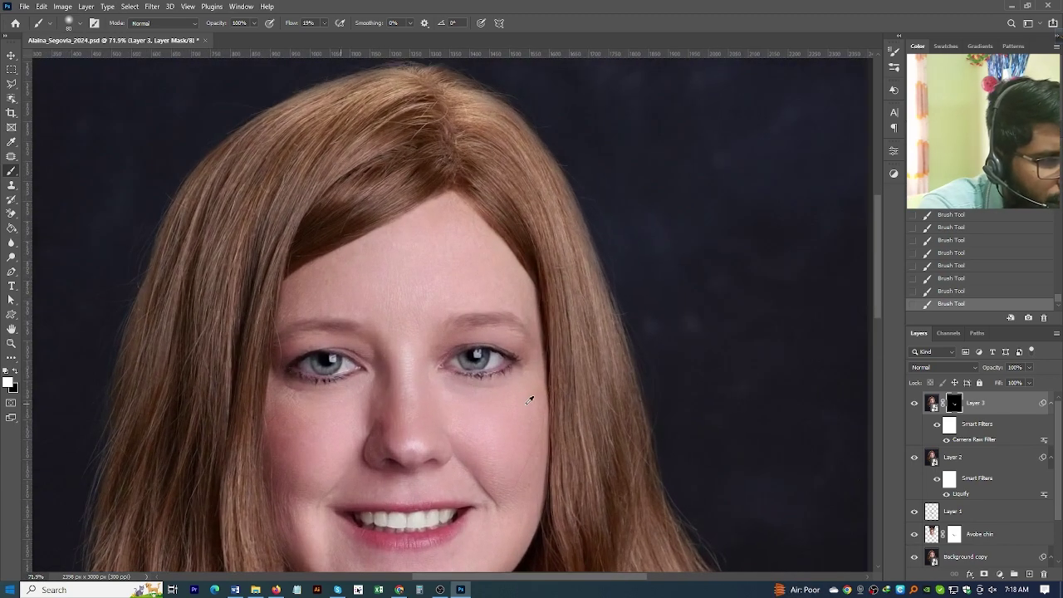
scroll(524, 399, down, 1)
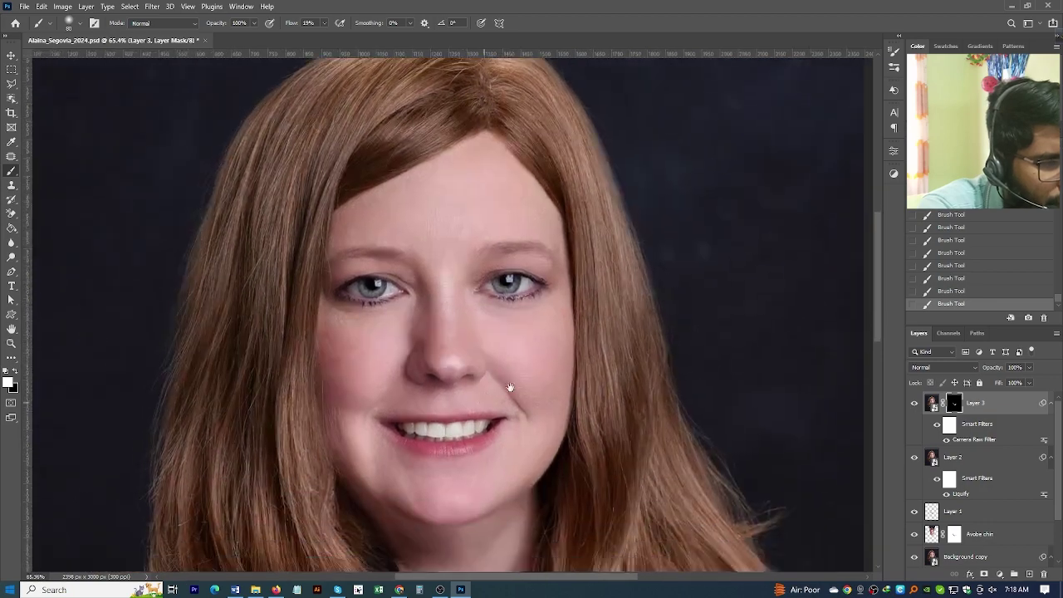
scroll(517, 375, down, 1)
scroll(548, 395, down, 1)
scroll(581, 411, down, 1)
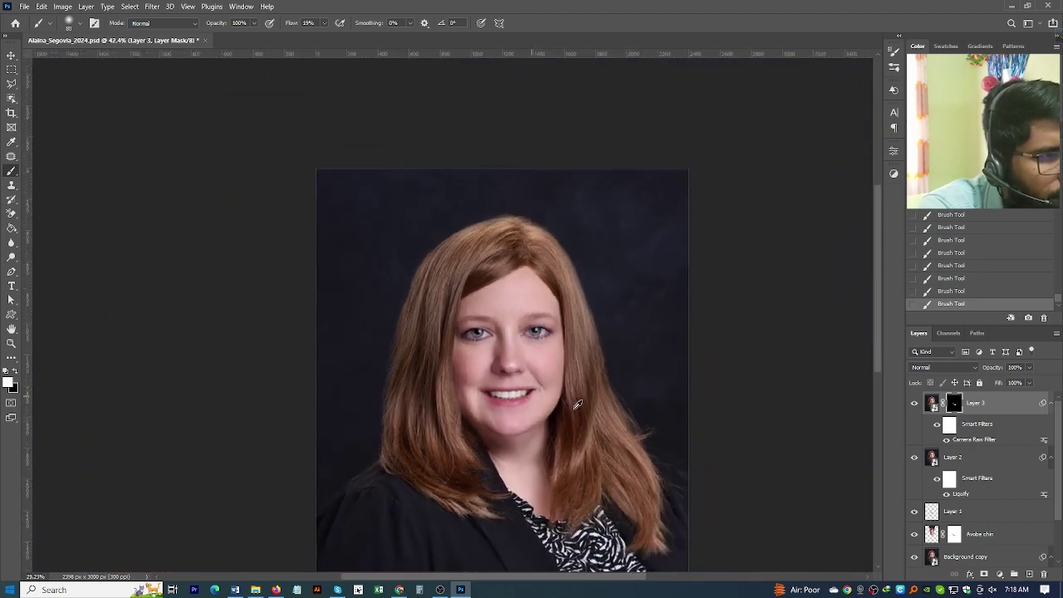
scroll(626, 435, down, 1)
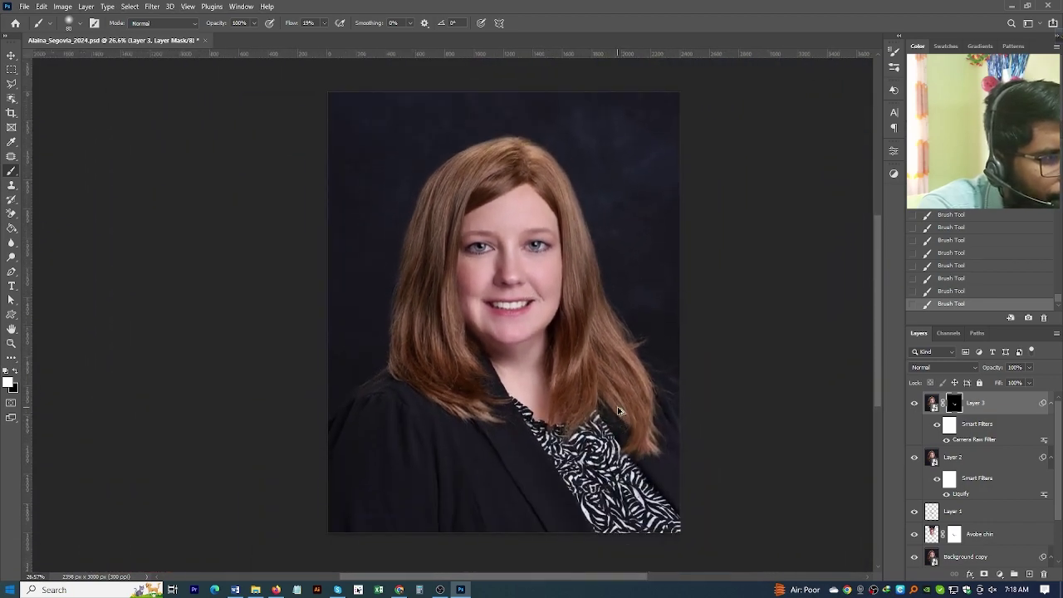
Stamp visible layers into a new Layer 4 and convert it to a smart object.
key(ctrl+shift+alt+e)
right_click(977, 405)
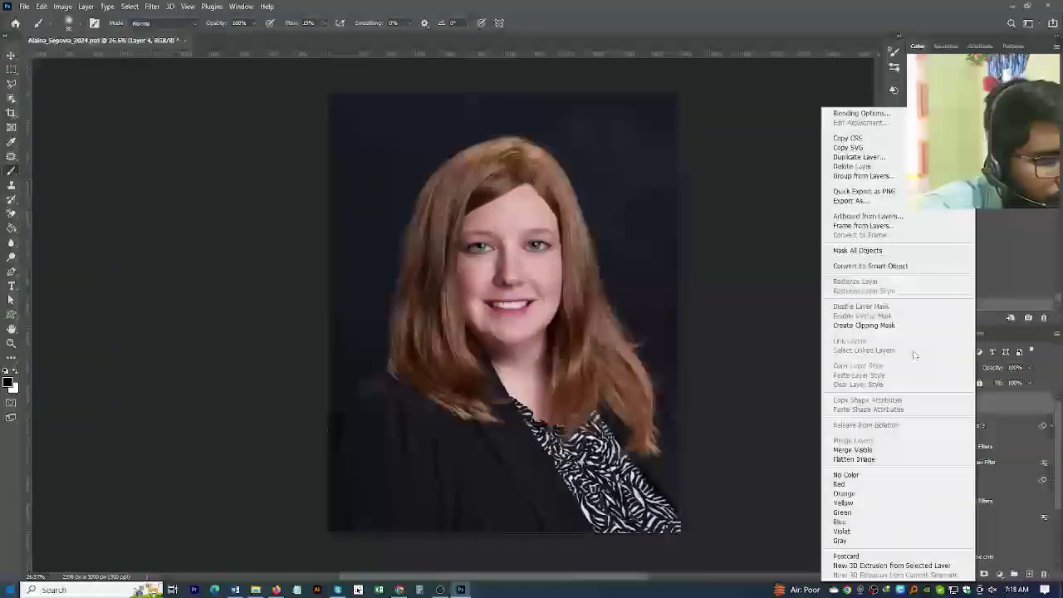
click(889, 264)
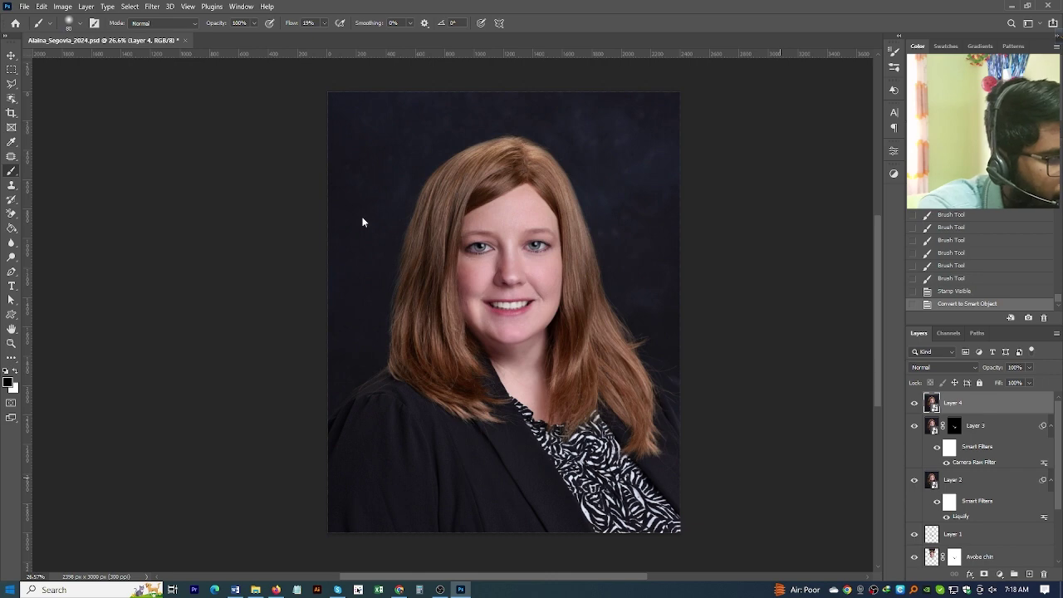
Try +0.40 exposure in Camera Raw, reset it, cancel the filter and delete Layer 4.
key(ctrl+shift+a)
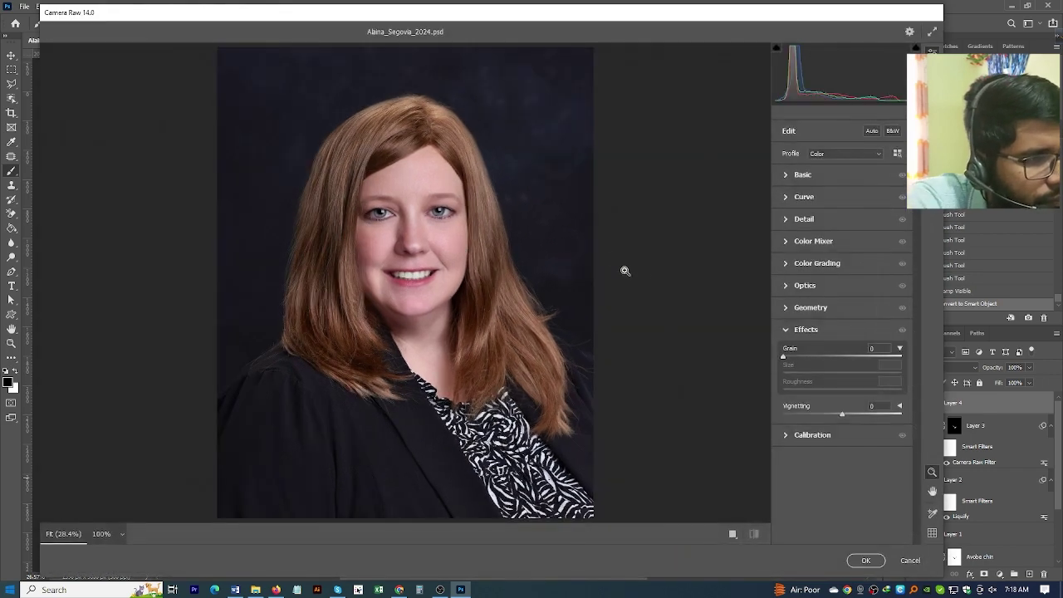
click(802, 175)
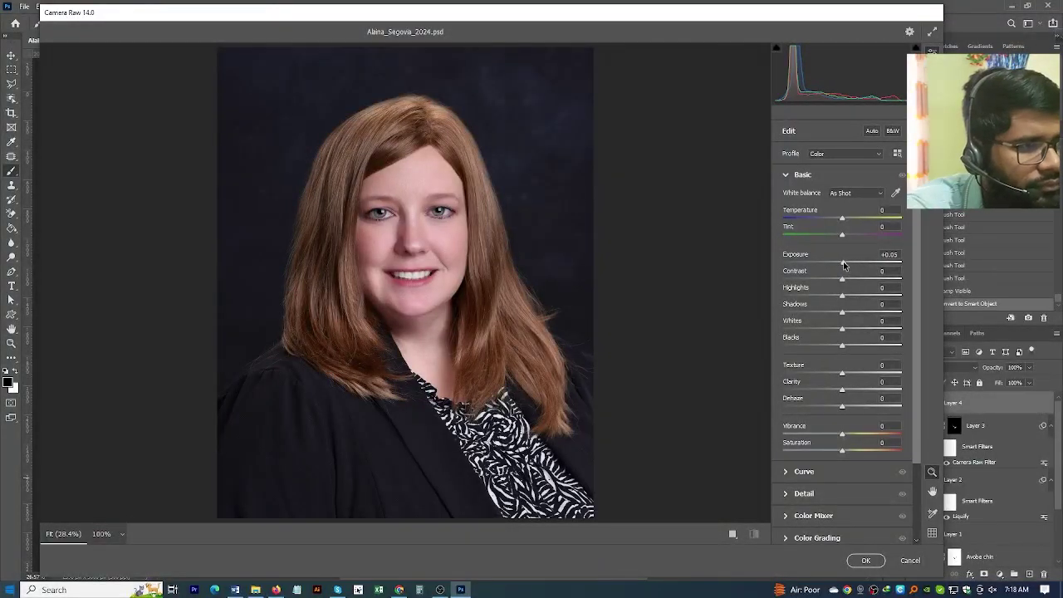
drag(843, 265, 849, 264)
double_click(848, 264)
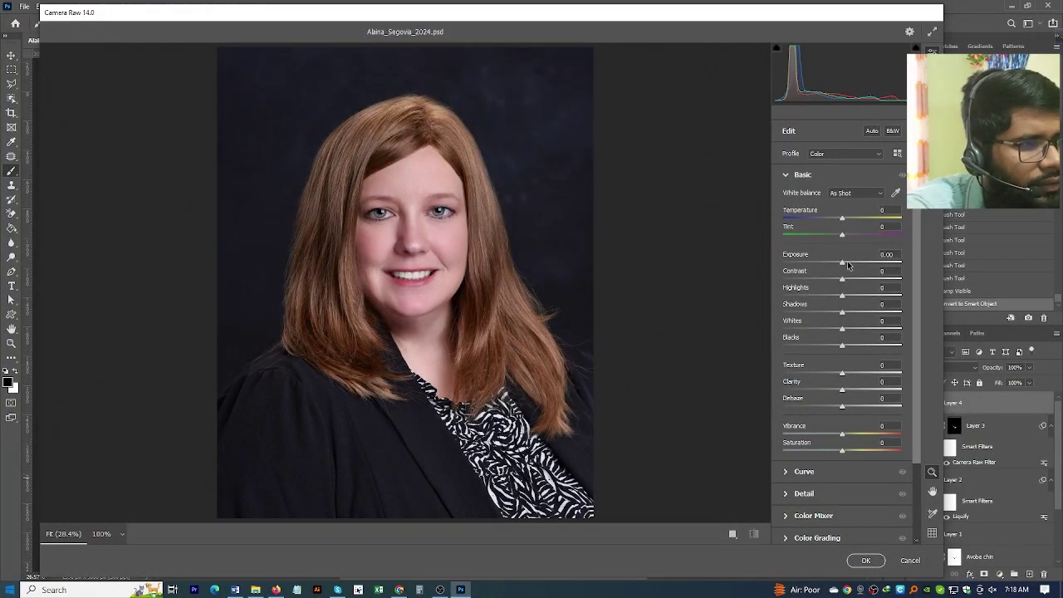
click(905, 562)
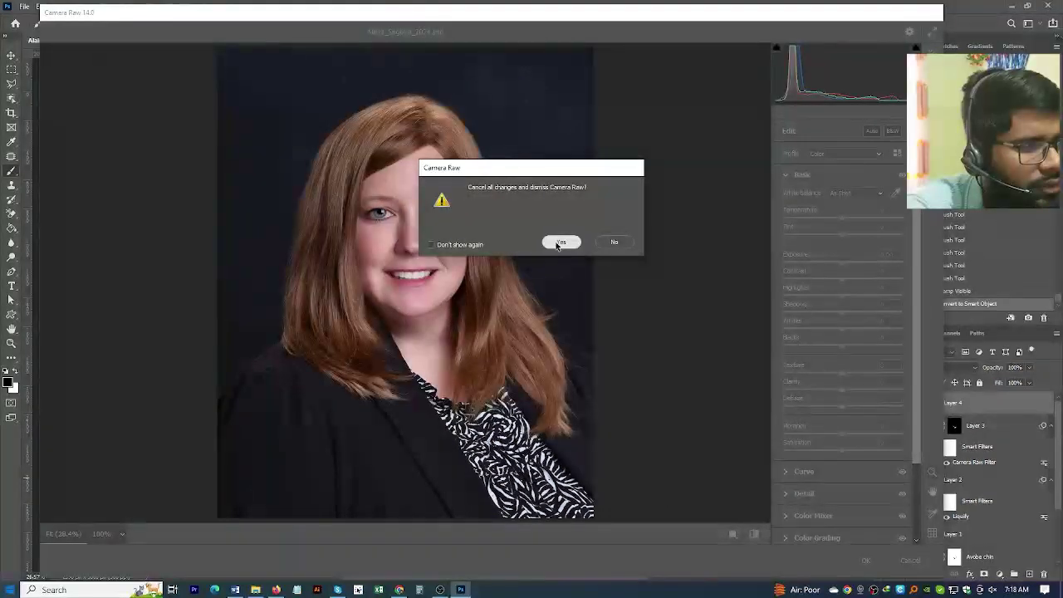
click(560, 243)
key(Delete)
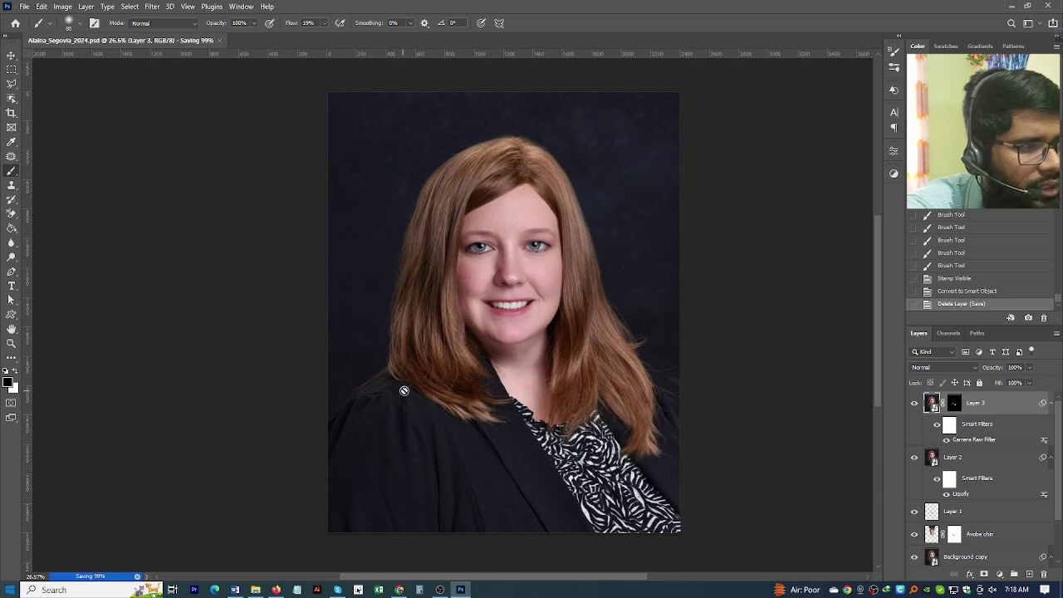
scroll(406, 384, down, 3)
scroll(409, 378, down, 1)
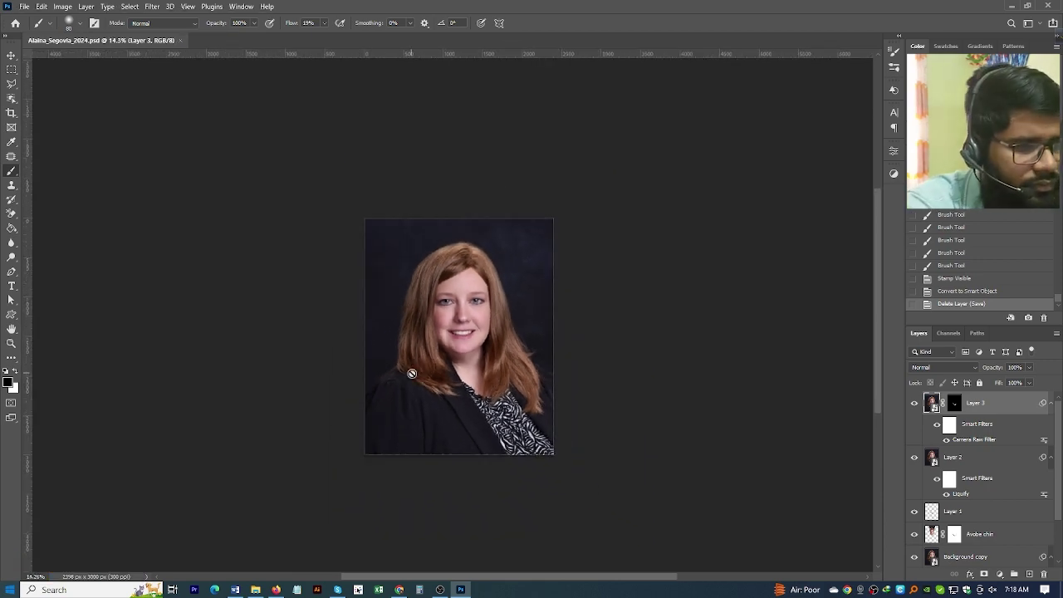
scroll(513, 379, up, 1)
scroll(506, 382, up, 1)
scroll(481, 387, up, 1)
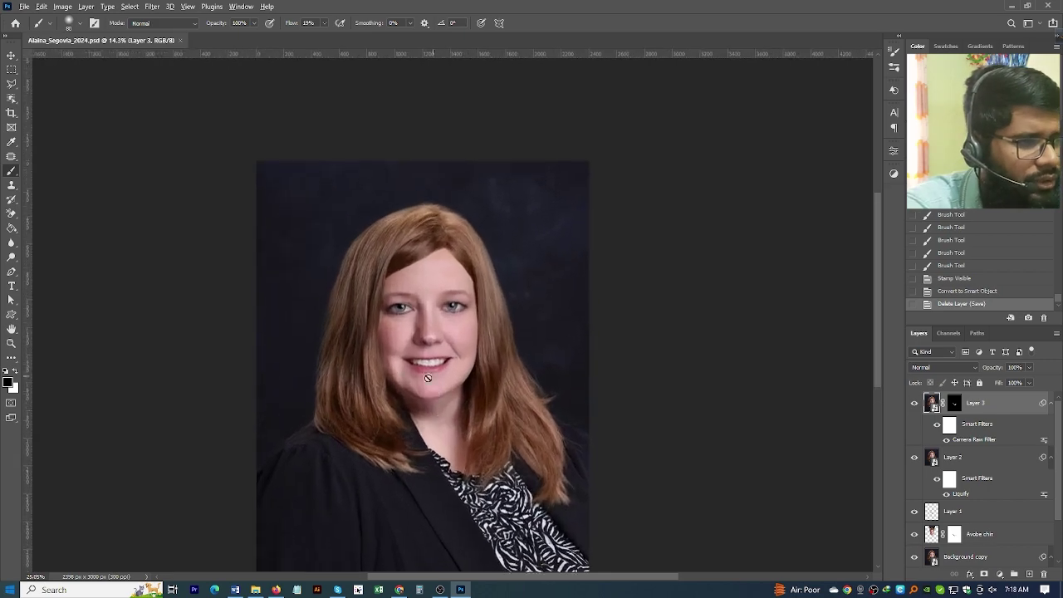
scroll(449, 392, up, 1)
scroll(387, 403, up, 3)
scroll(387, 403, up, 1)
scroll(407, 411, up, 2)
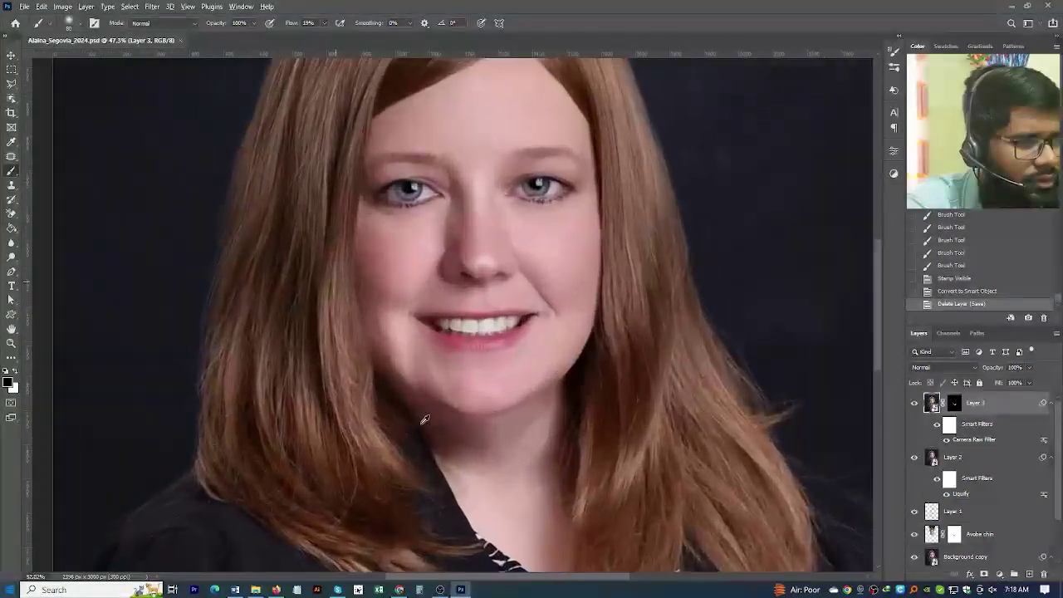
scroll(415, 416, up, 1)
scroll(423, 420, up, 1)
scroll(421, 422, up, 1)
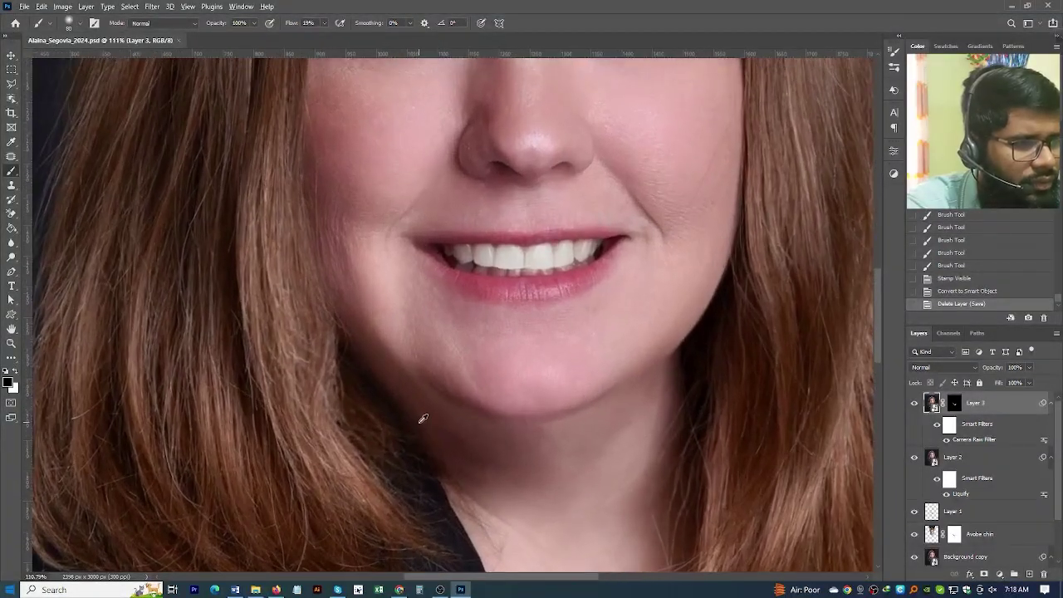
scroll(423, 418, down, 1)
scroll(421, 419, down, 2)
scroll(420, 419, down, 1)
scroll(420, 440, down, 1)
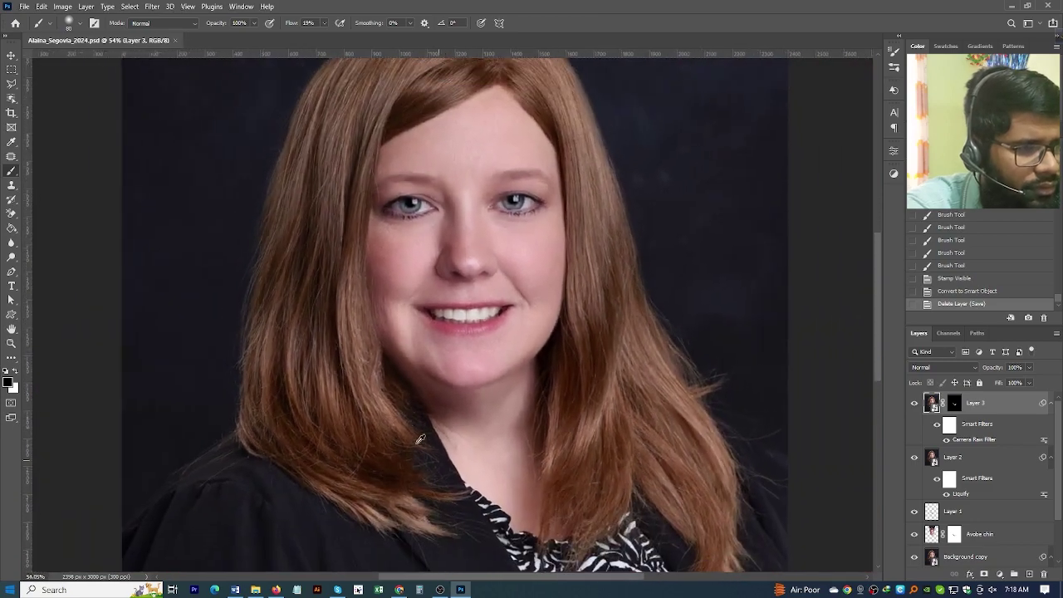
scroll(428, 424, down, 4)
key(v)
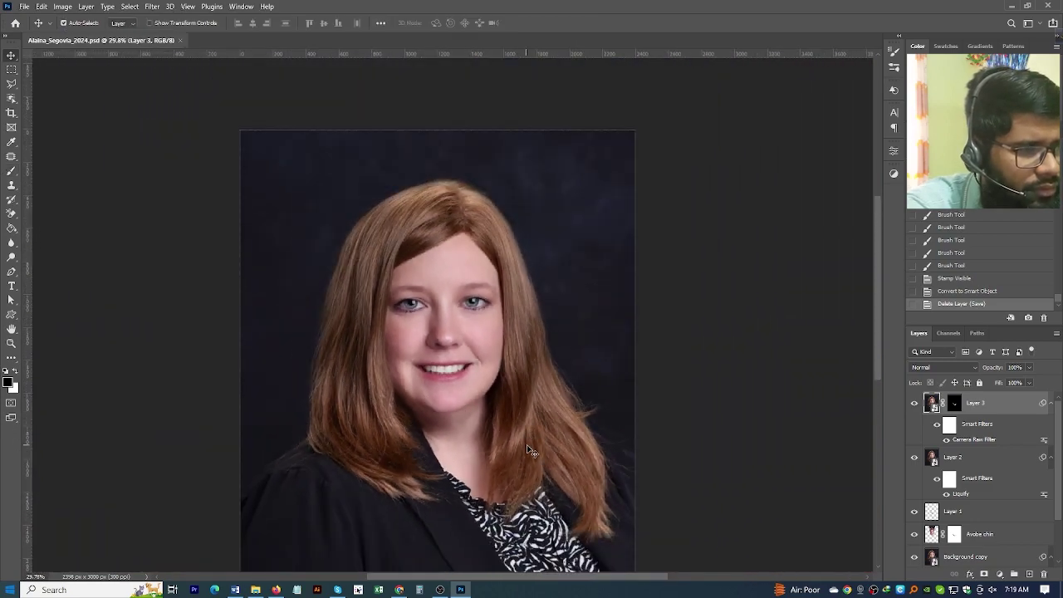
scroll(507, 428, down, 1)
scroll(492, 422, down, 1)
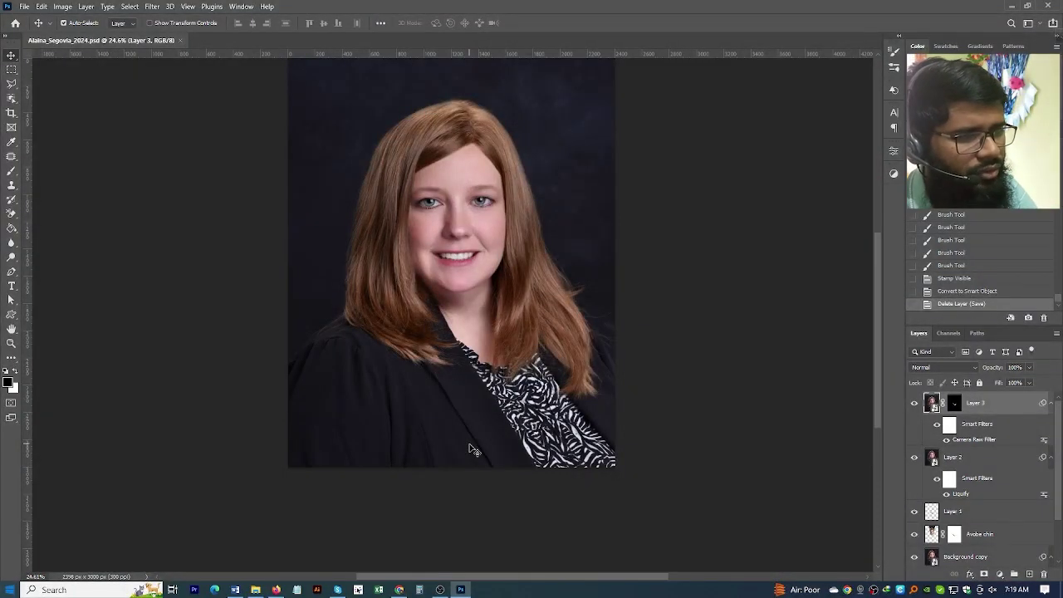
scroll(382, 442, up, 1)
scroll(397, 438, up, 2)
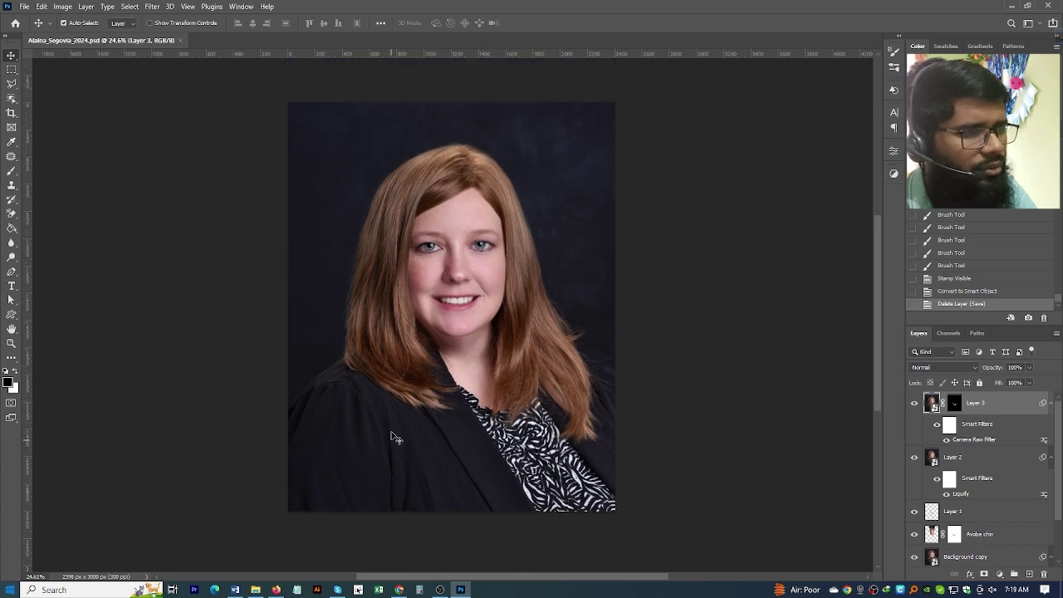
scroll(396, 438, up, 1)
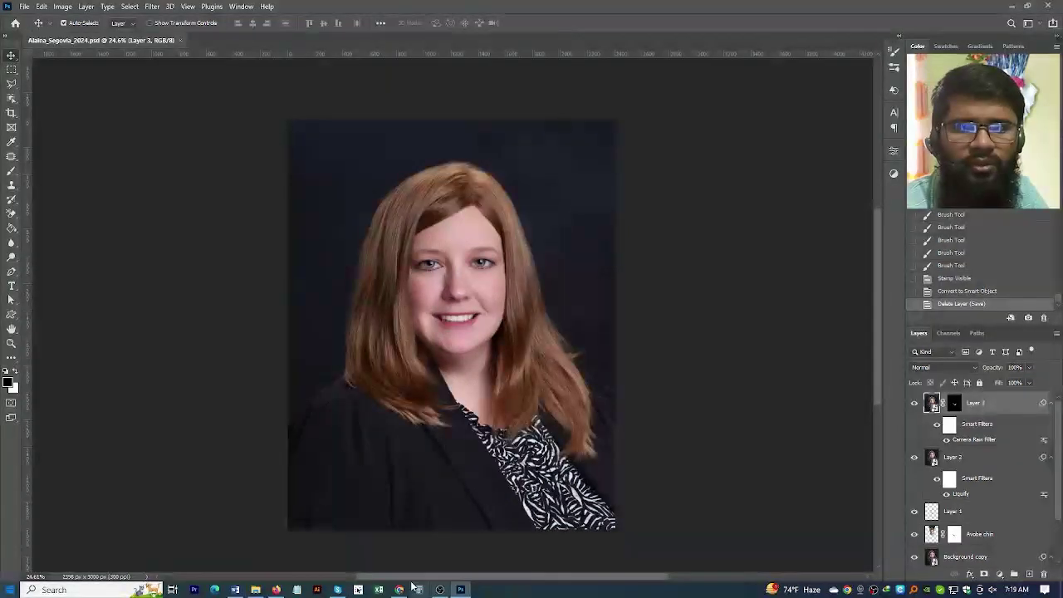
Open Photoshop's File menu.
click(24, 6)
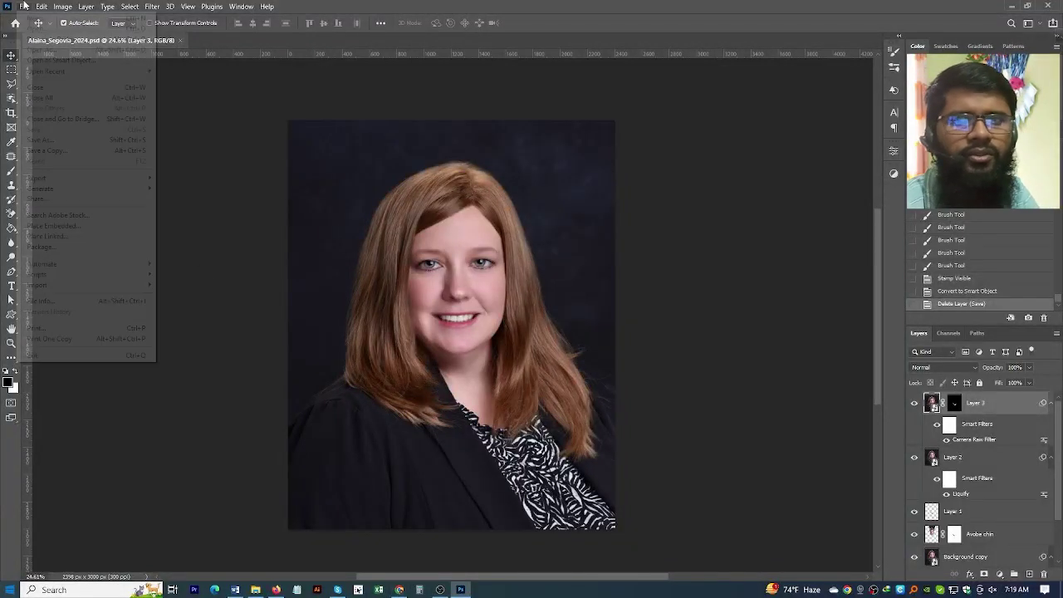